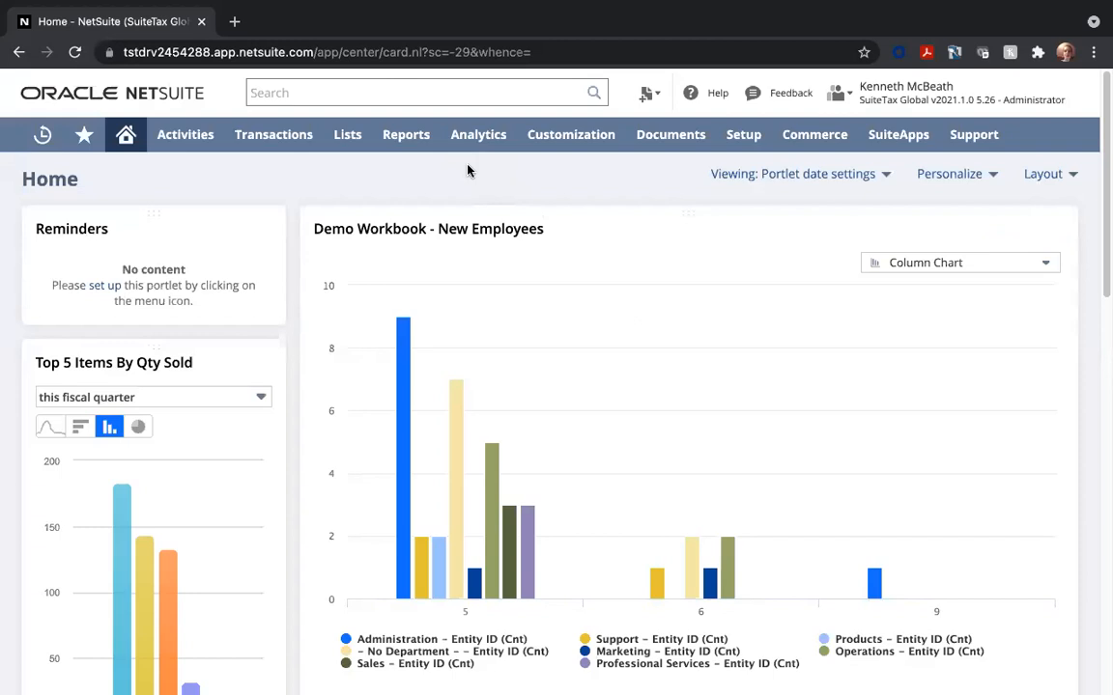
# Open the Analytics area and look over the list of available workbooks
pyautogui.click(472, 140)
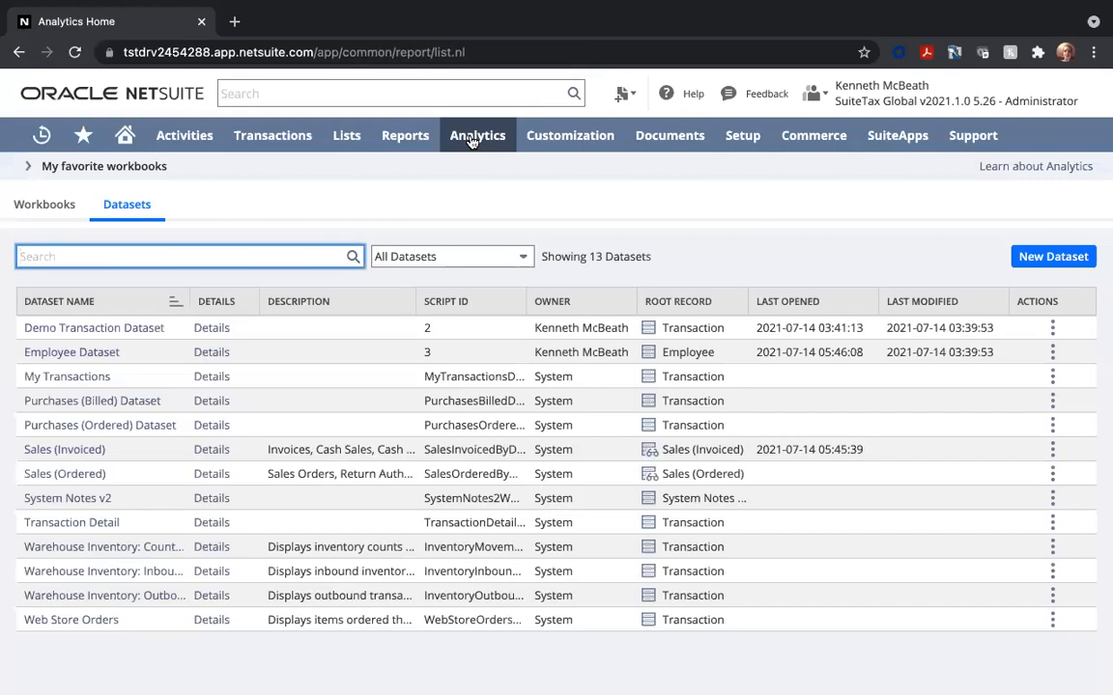
pyautogui.click(58, 207)
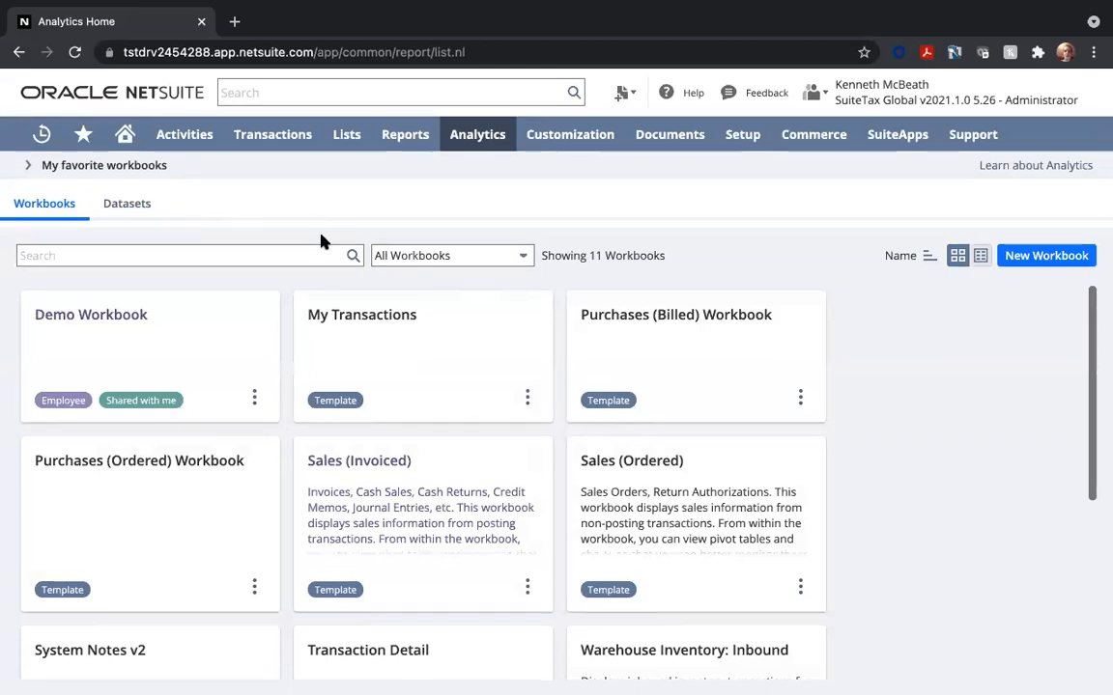
pyautogui.scroll(-3, 331, 354)
pyautogui.scroll(3, 333, 353)
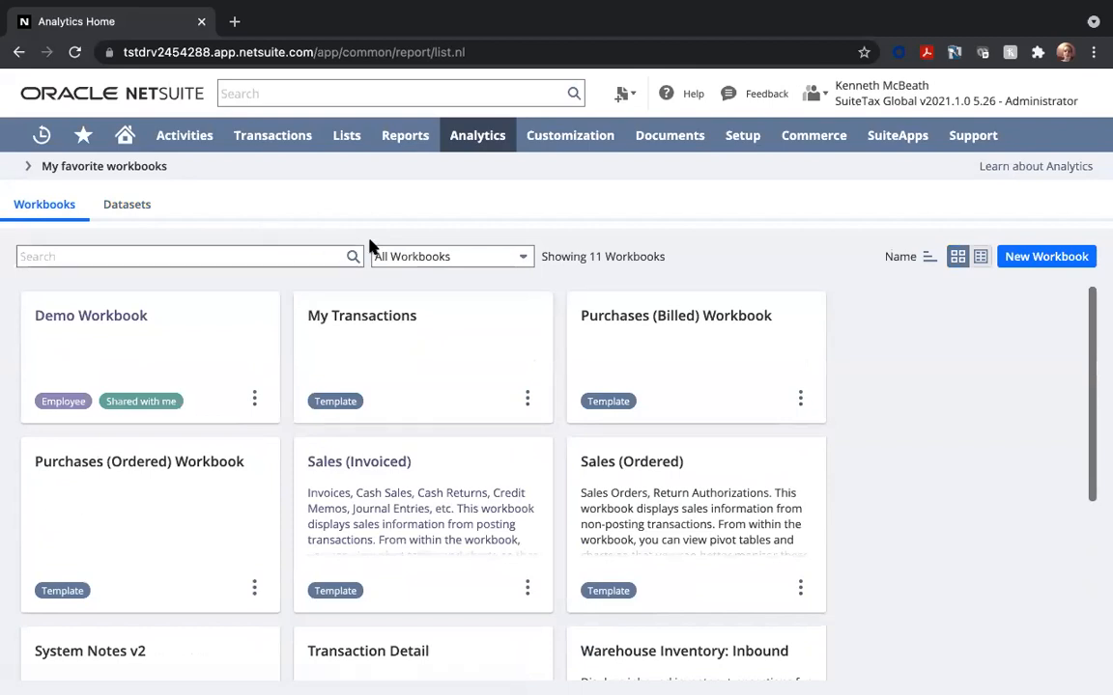
# Look through the Learn about Analytics video topics and close the overview
pyautogui.click(1009, 168)
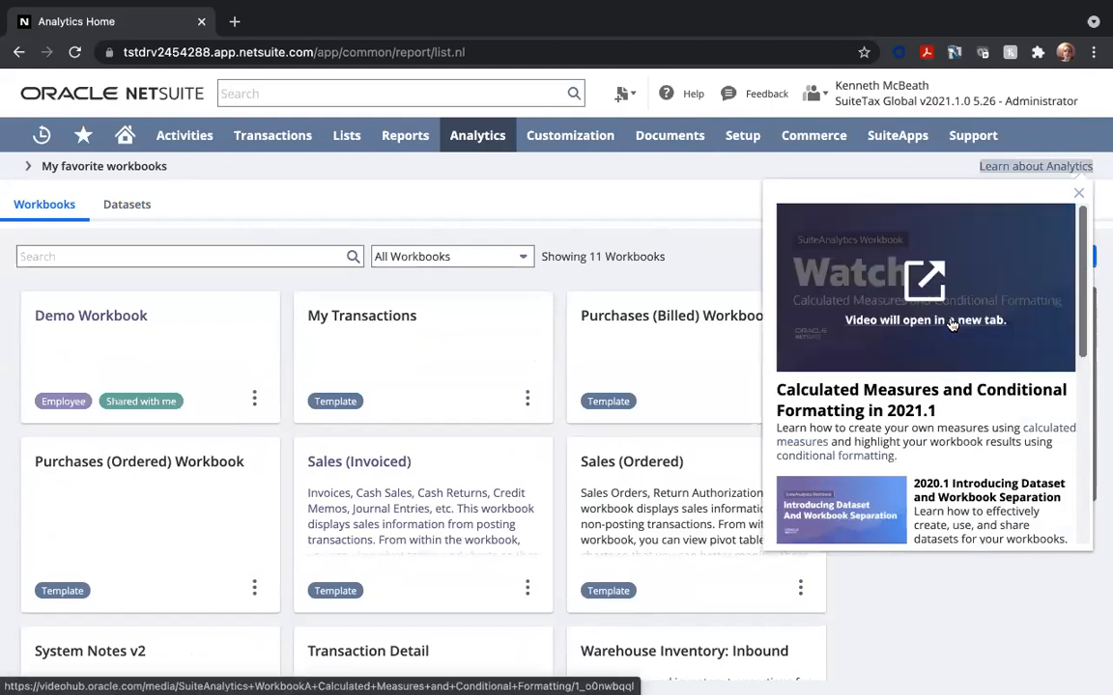
pyautogui.scroll(-1, 951, 326)
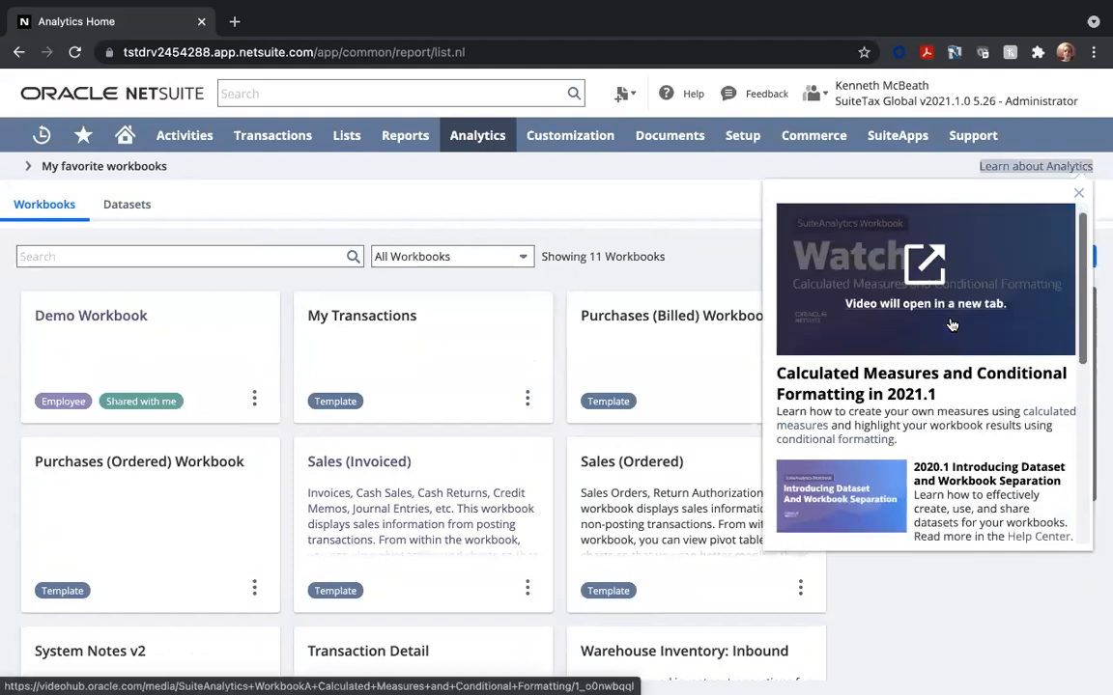
pyautogui.scroll(-2, 956, 354)
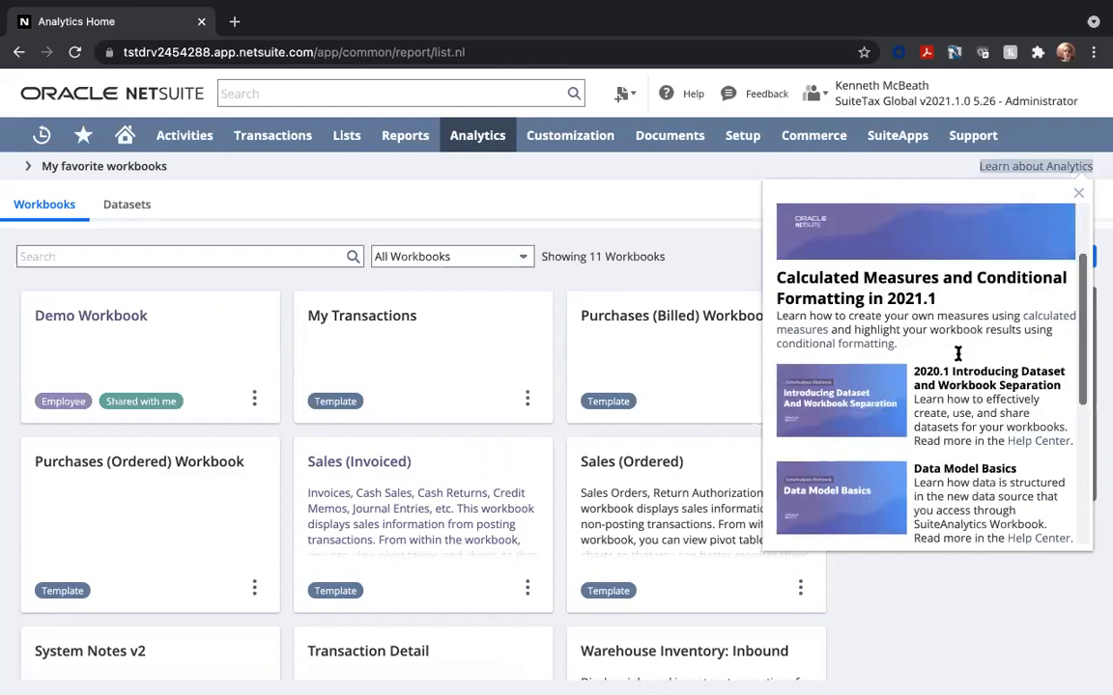
pyautogui.scroll(-2, 945, 321)
pyautogui.scroll(-2, 945, 321)
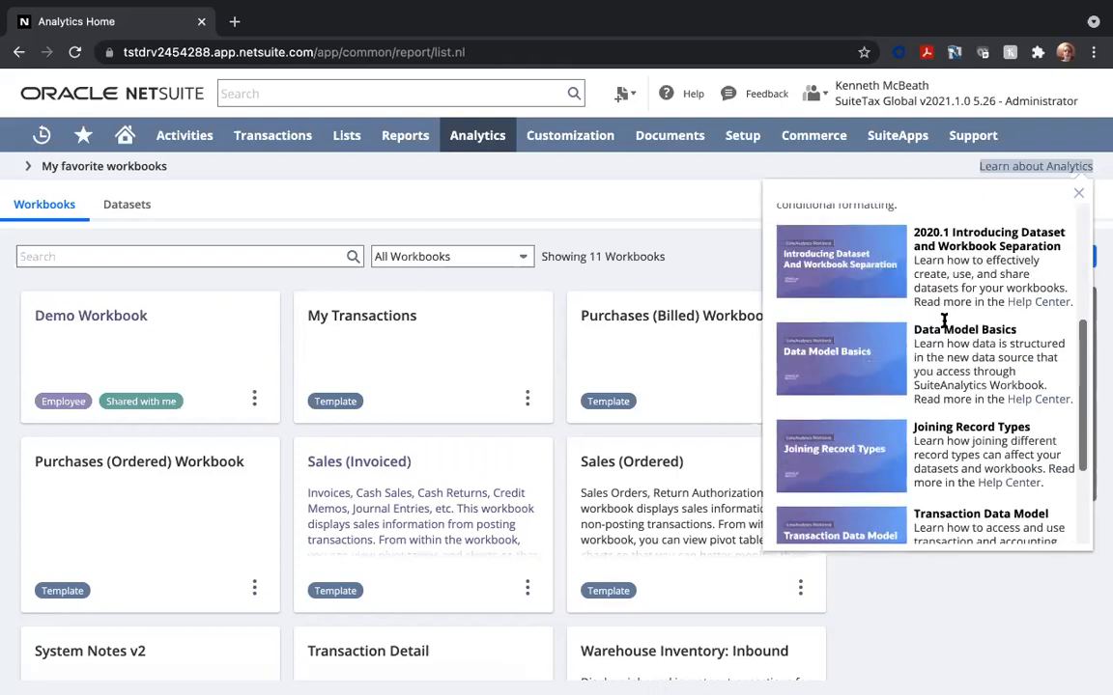
pyautogui.scroll(-2, 945, 321)
pyautogui.scroll(-1, 945, 321)
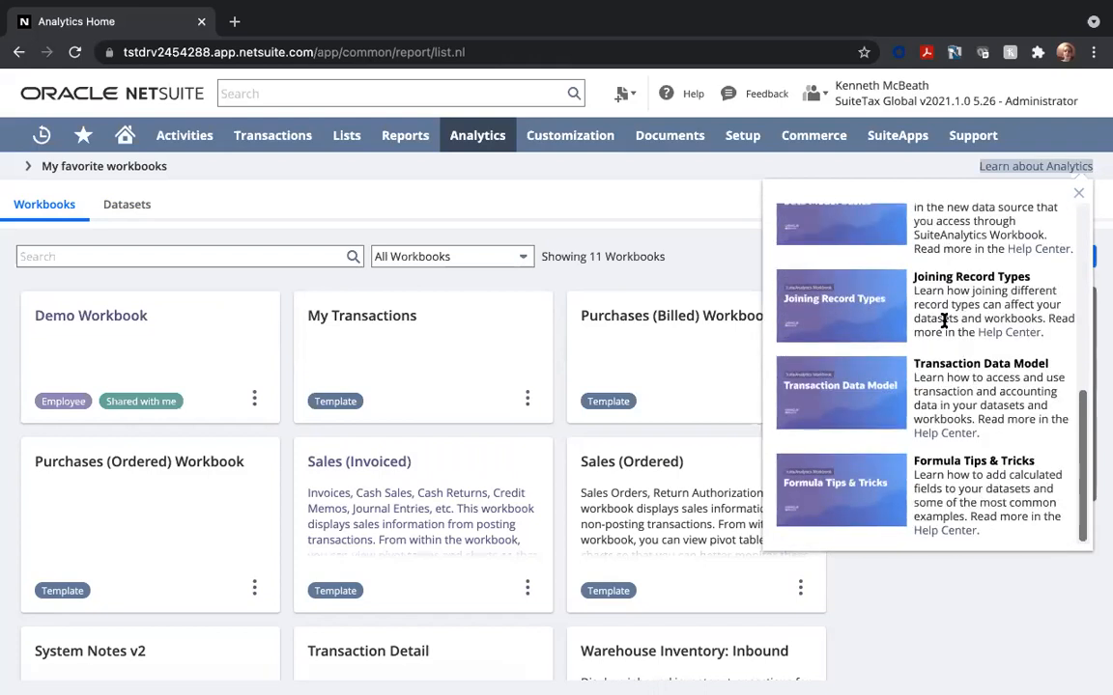
pyautogui.scroll(5, 944, 320)
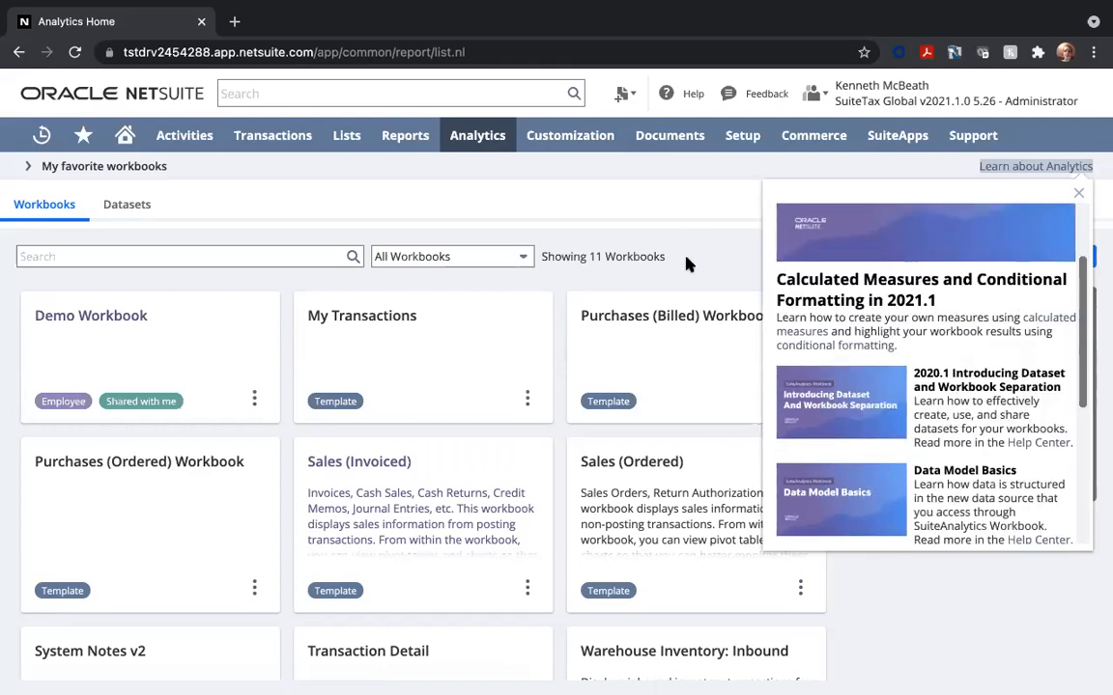
pyautogui.click(730, 209)
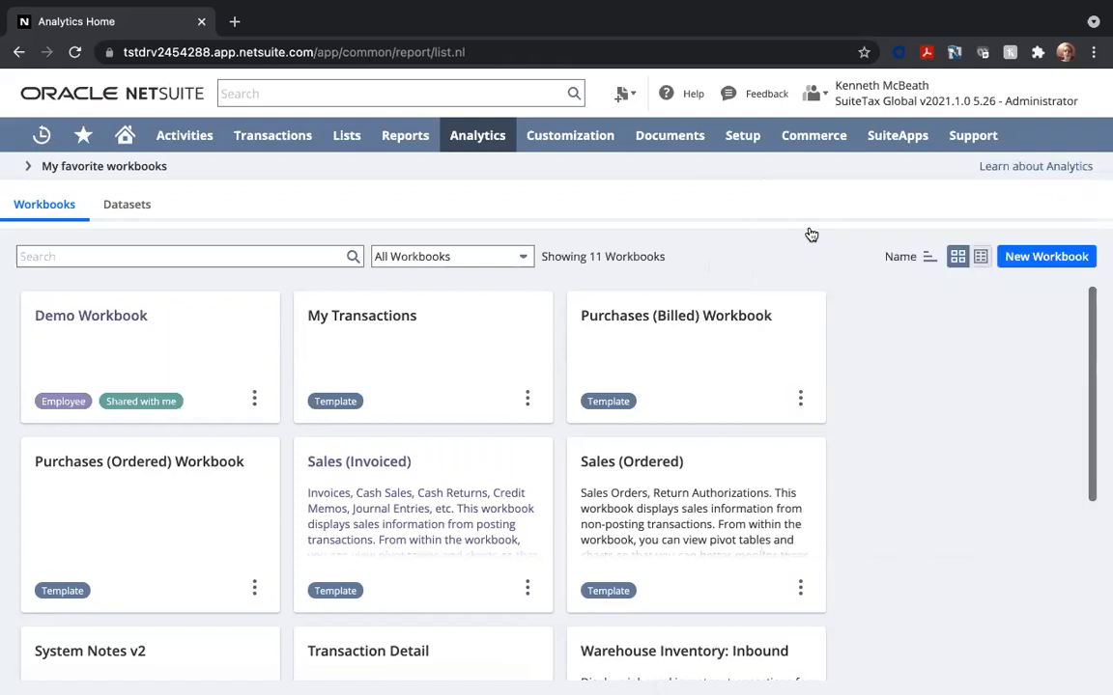
# Open the Help Center's SuiteAnalytics Workbook overview and return to the Analytics page
pyautogui.click(688, 95)
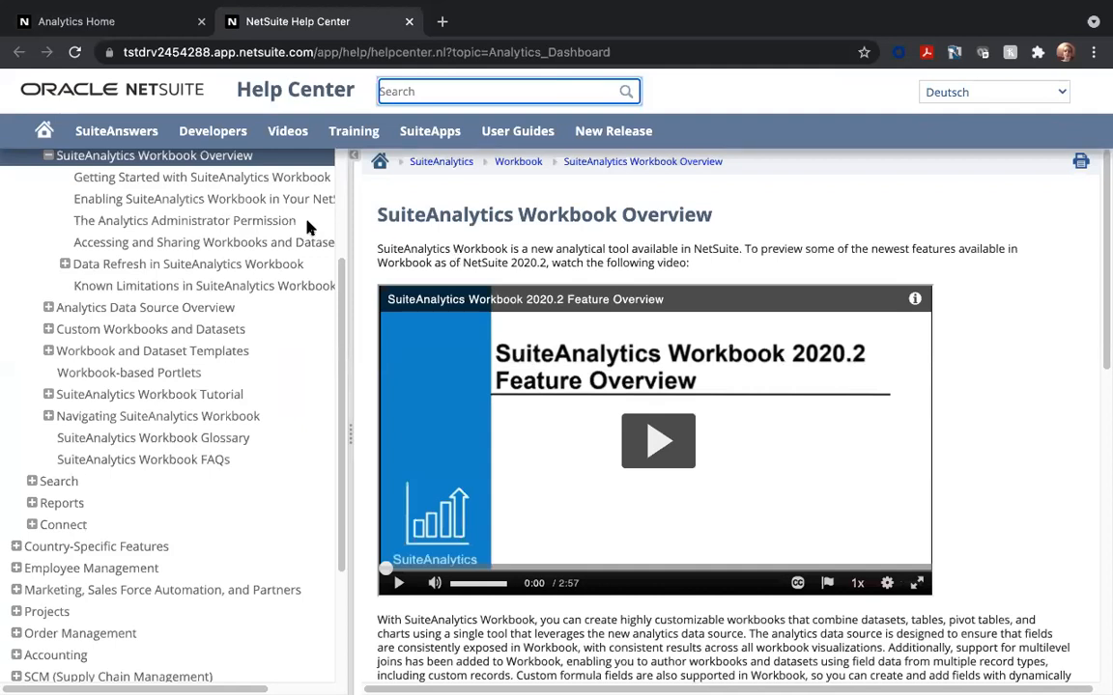
pyautogui.click(114, 25)
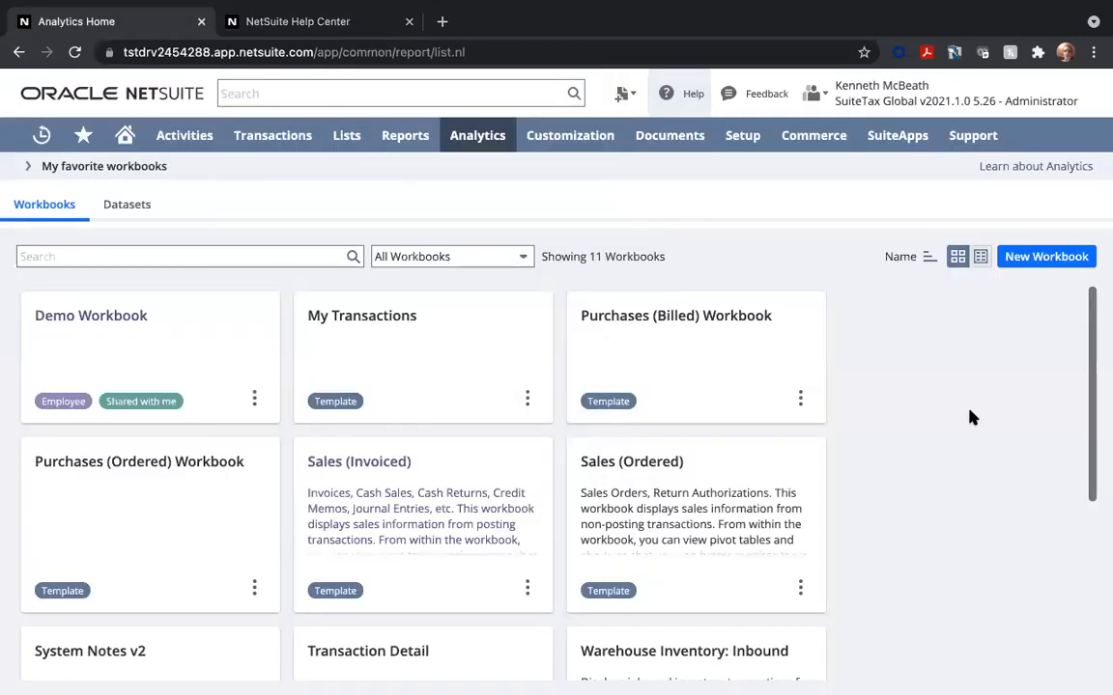
# Start a new dataset and examine the available root record types and their record categories
pyautogui.click(140, 209)
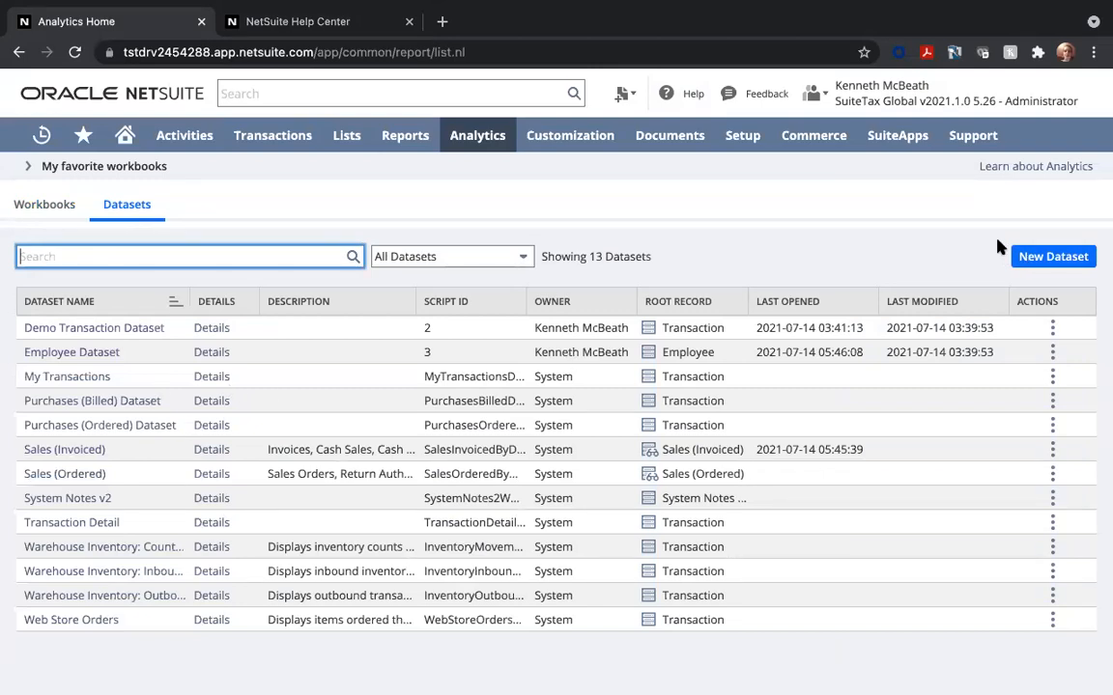
pyautogui.click(1054, 257)
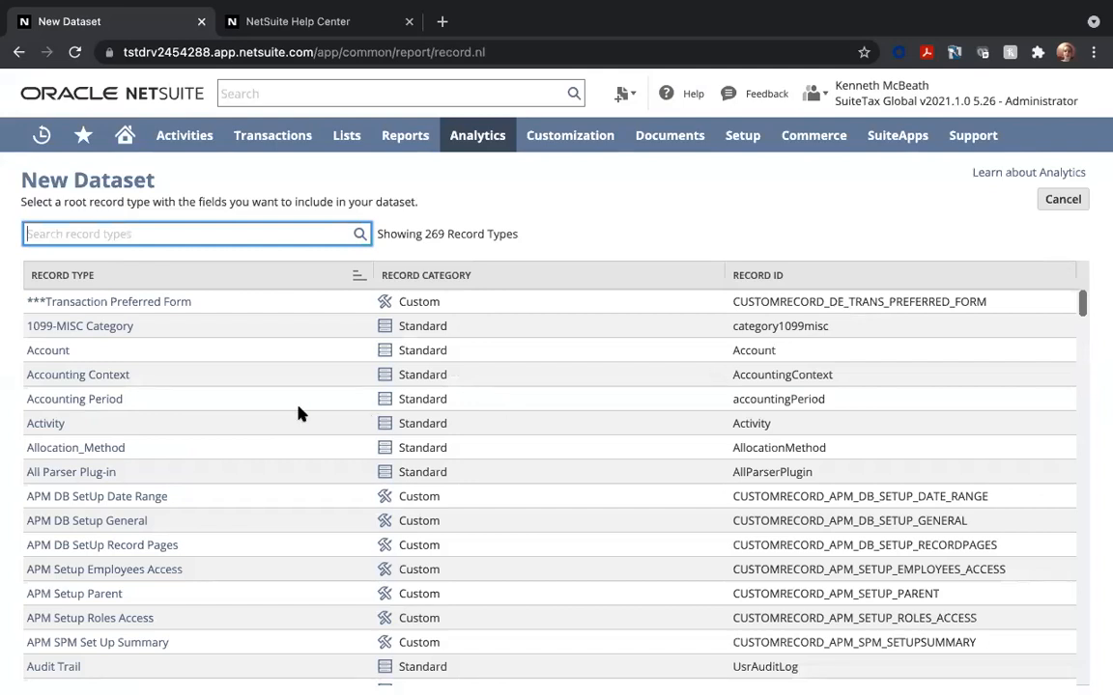
pyautogui.scroll(-1, 298, 407)
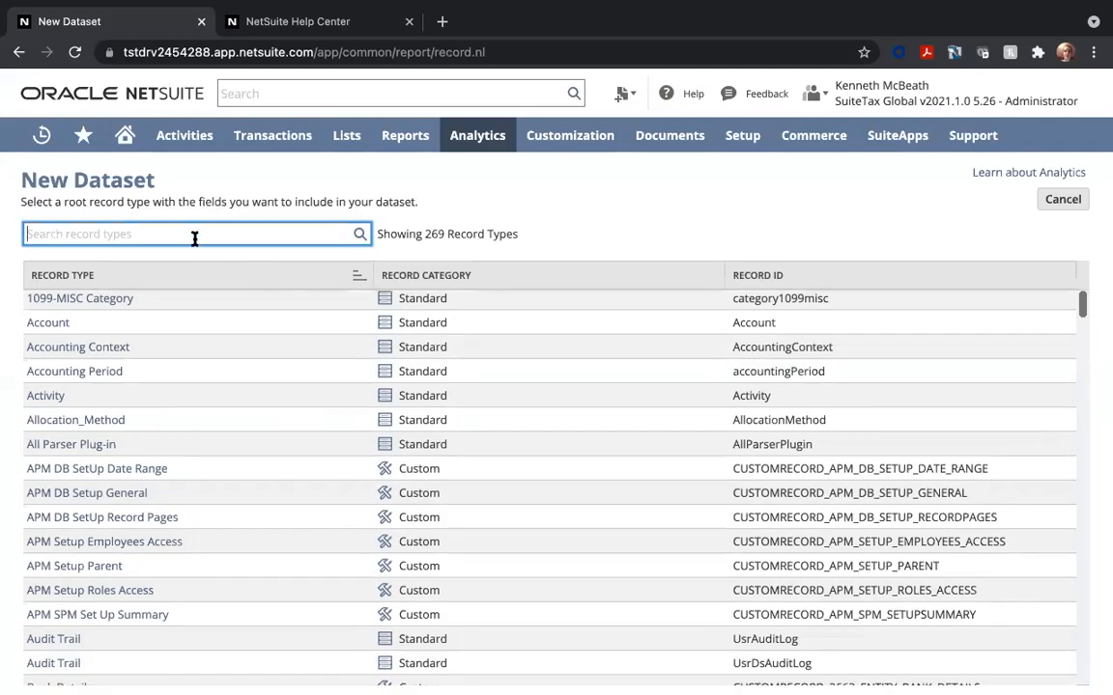
pyautogui.scroll(-1, 306, 391)
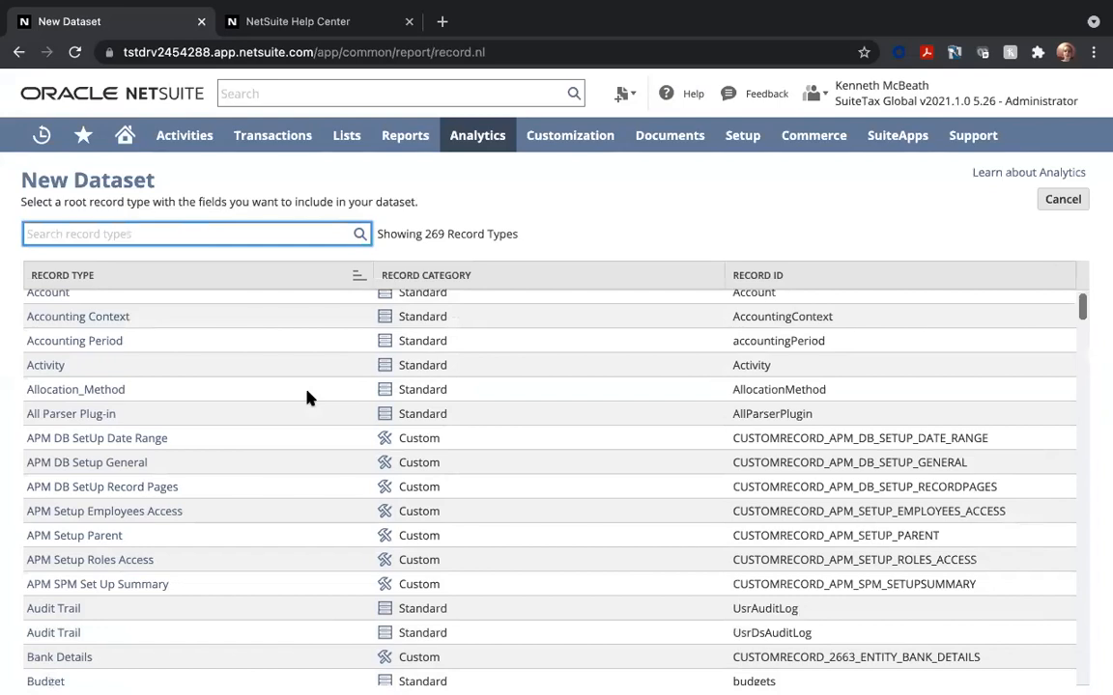
pyautogui.moveTo(1079, 308); pyautogui.dragTo(1070, 597)
pyautogui.scroll(-10, 1070, 597)
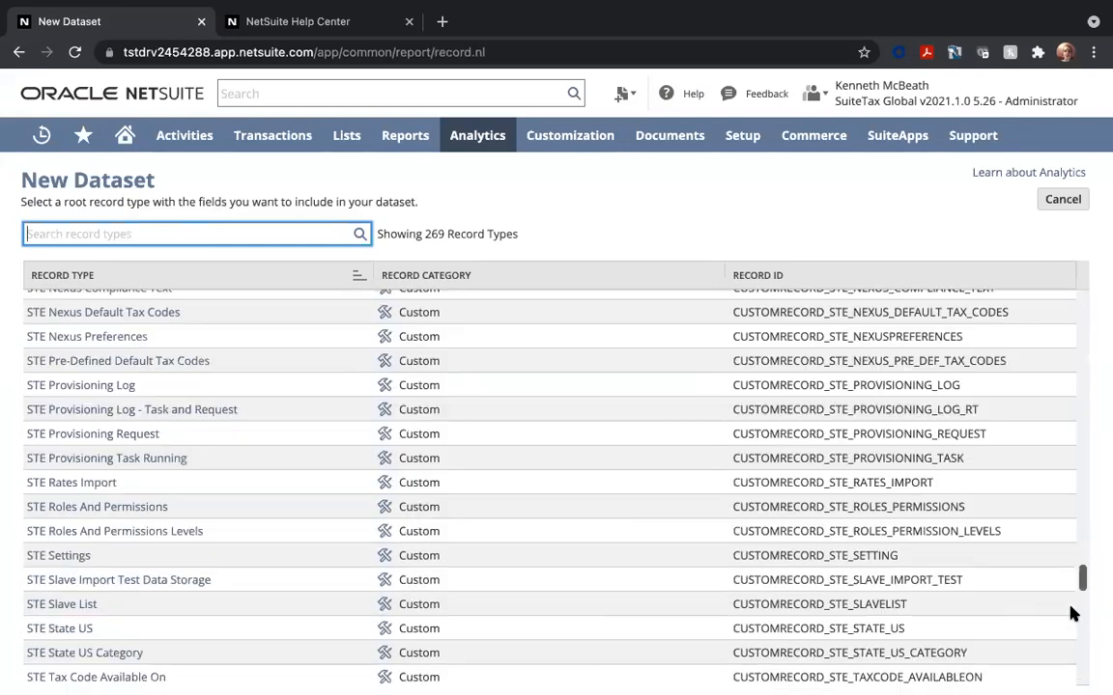
pyautogui.scroll(-8, 1062, 628)
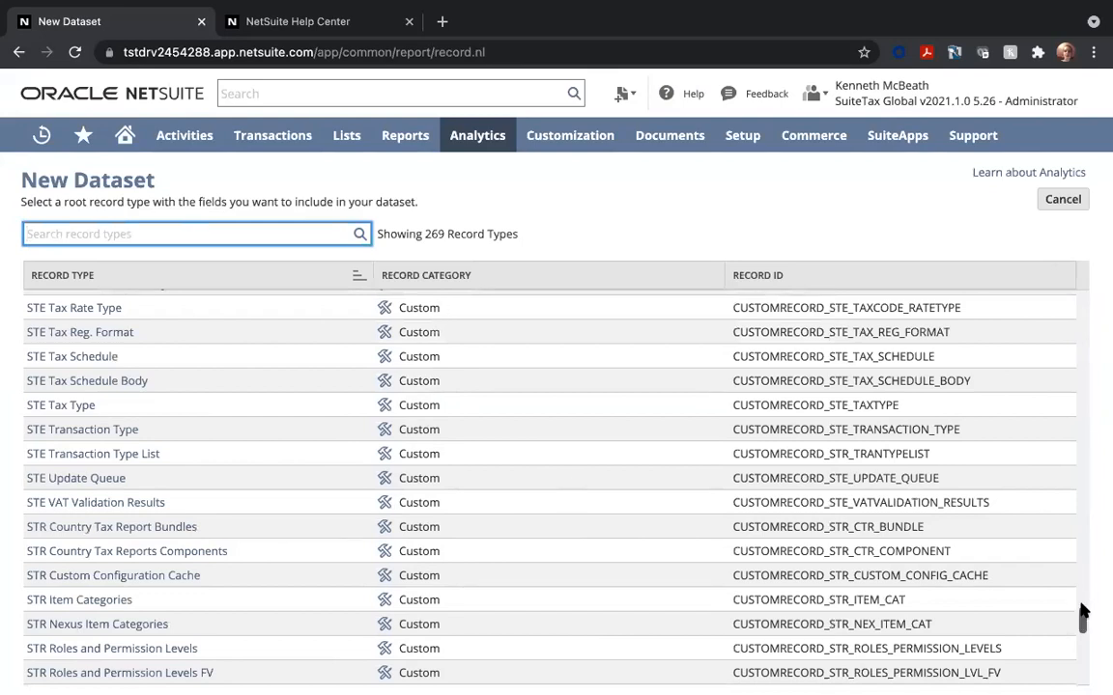
pyautogui.scroll(8, 1086, 531)
pyautogui.scroll(10, 1085, 521)
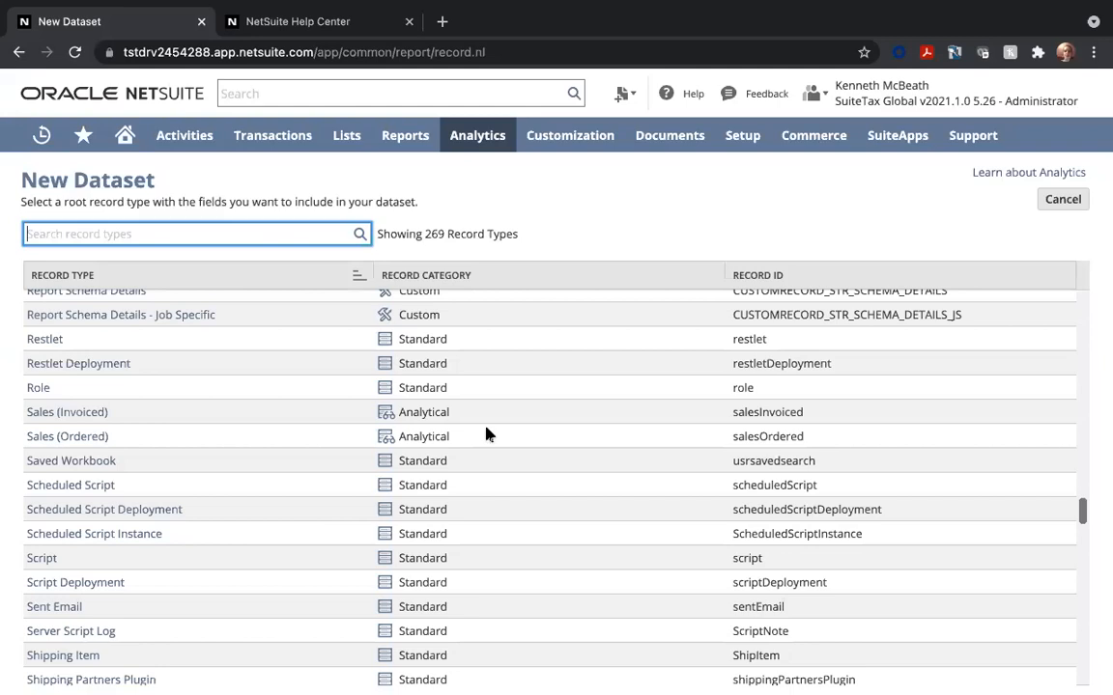
# Choose the standard Transaction record as the new dataset's root record type
pyautogui.scroll(-1, 518, 422)
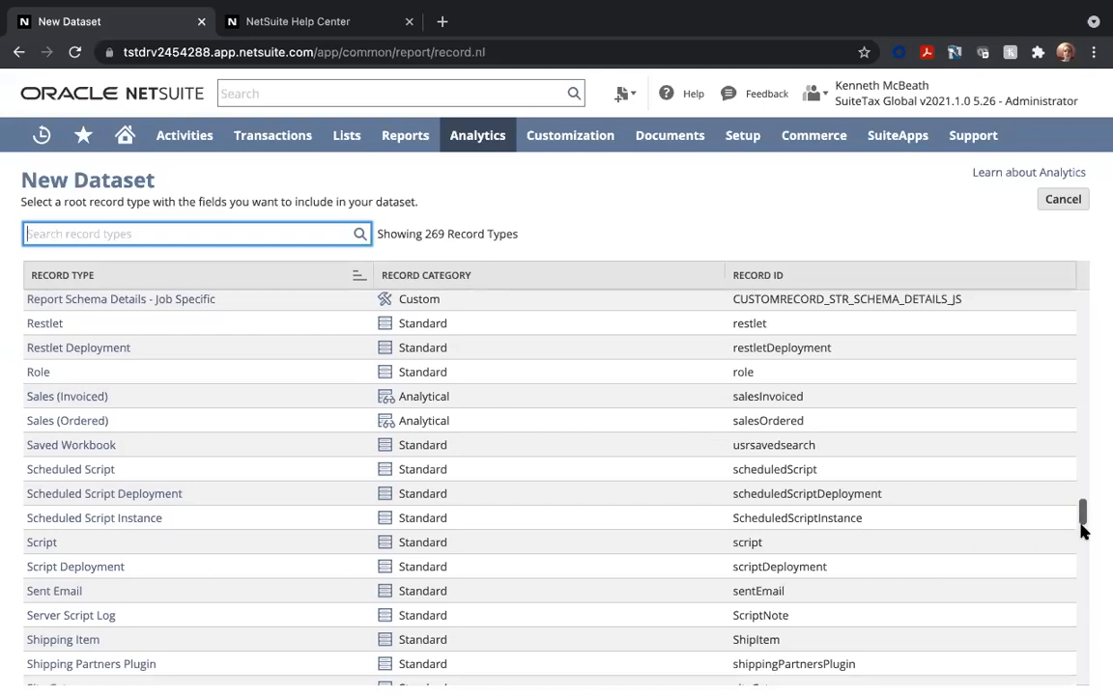
pyautogui.scroll(-2, 1081, 526)
pyautogui.scroll(-5, 1083, 618)
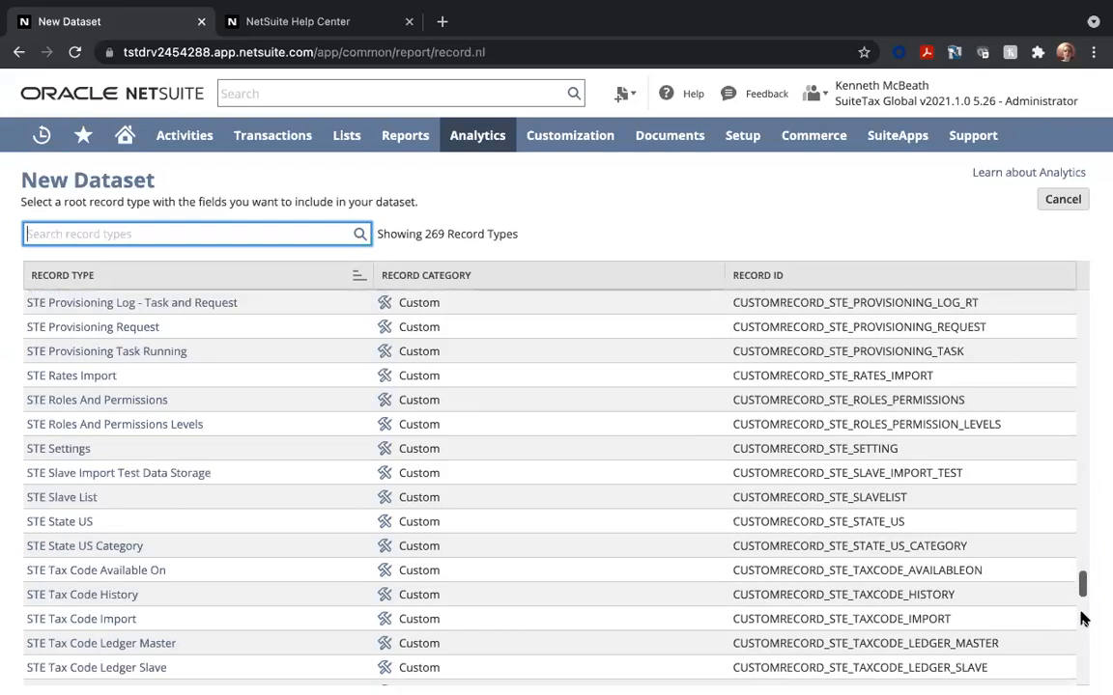
pyautogui.scroll(-10, 1083, 639)
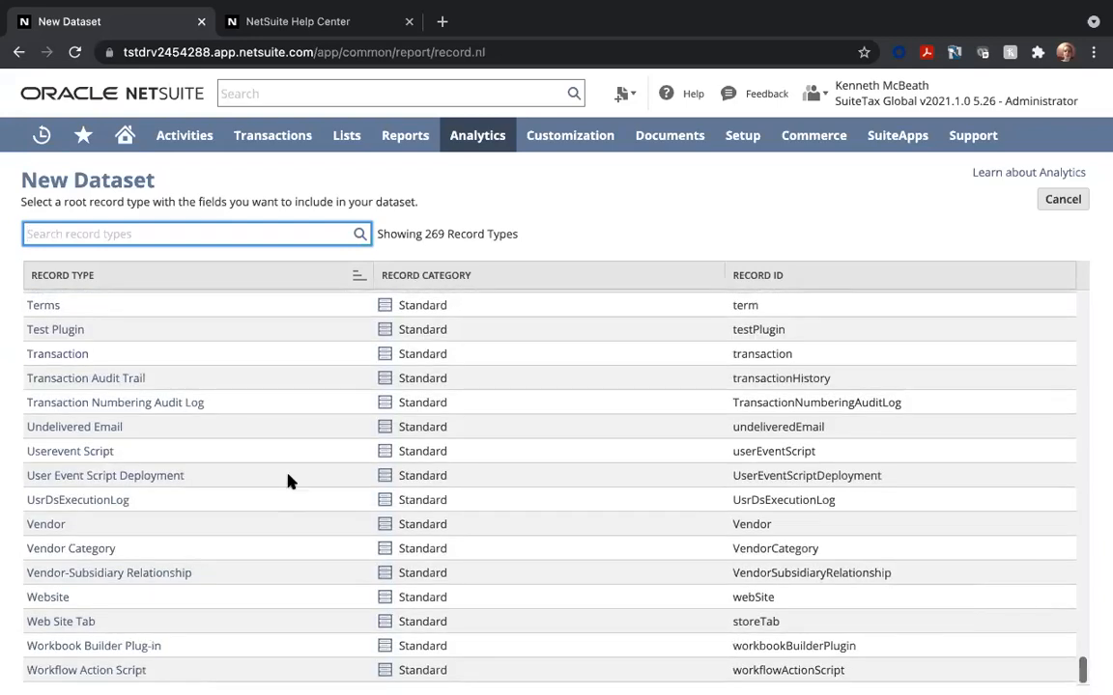
pyautogui.scroll(1, 290, 479)
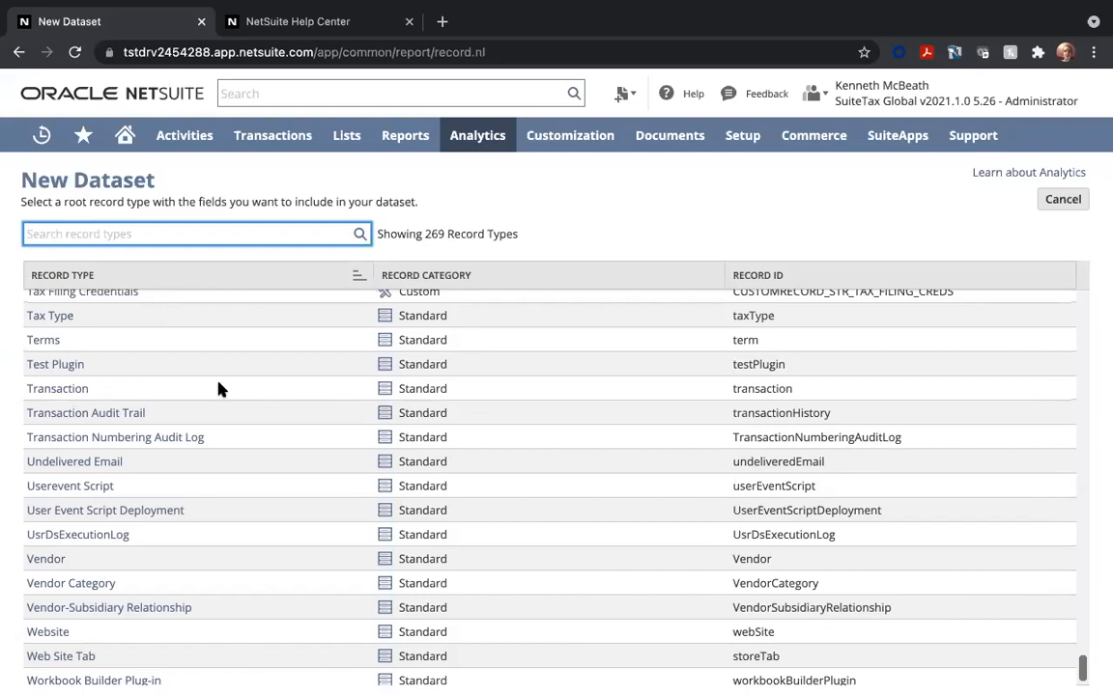
pyautogui.click(68, 391)
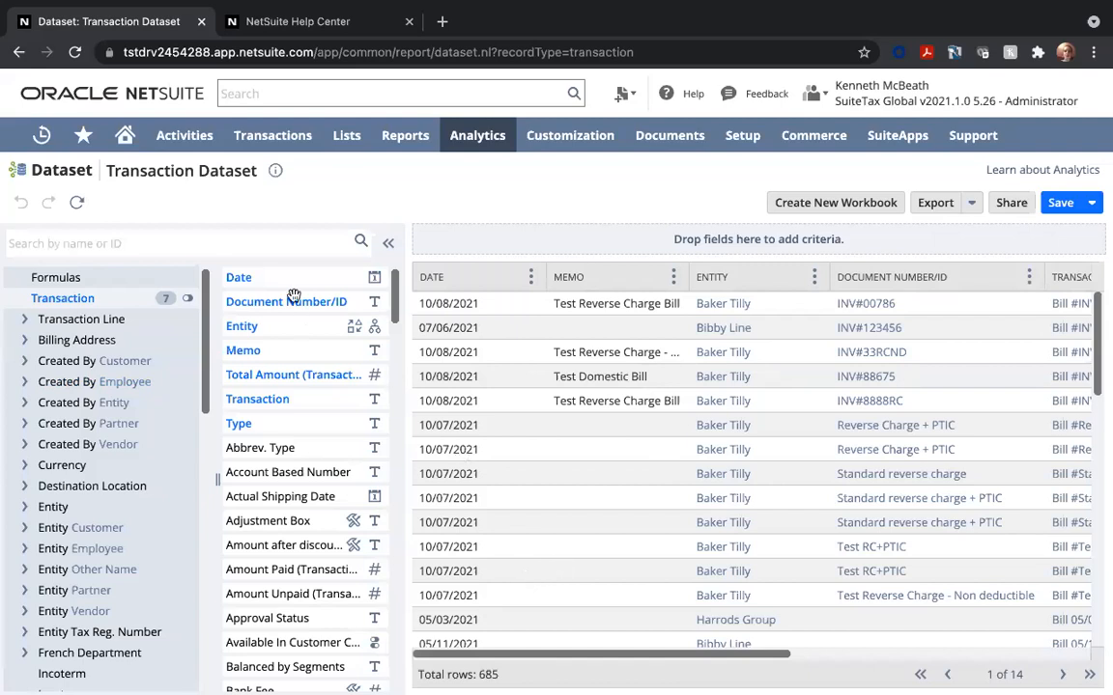
# Add the Class and Department fields of the Transaction Line record to the dataset as columns
pyautogui.click(64, 320)
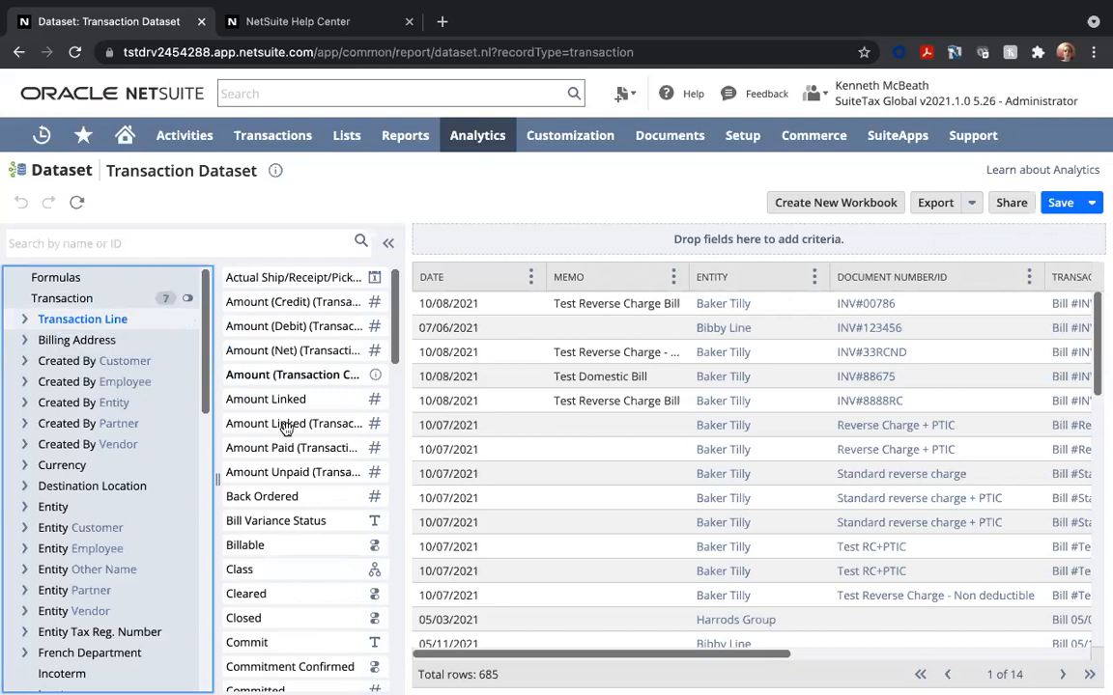
pyautogui.scroll(-1, 286, 429)
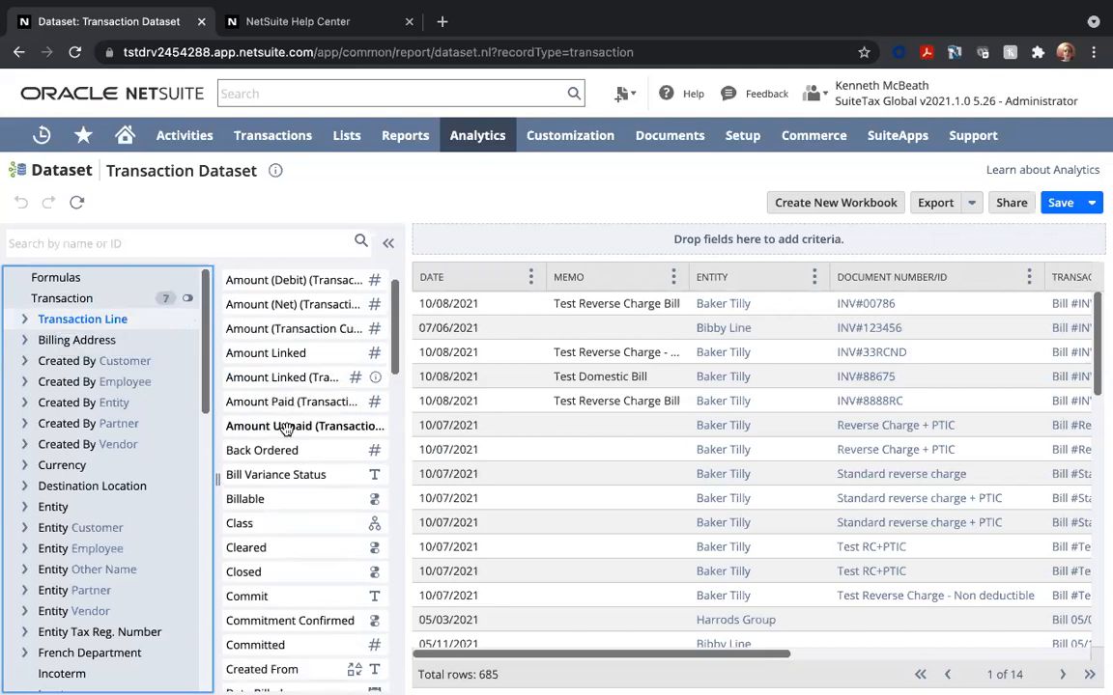
pyautogui.click(274, 517)
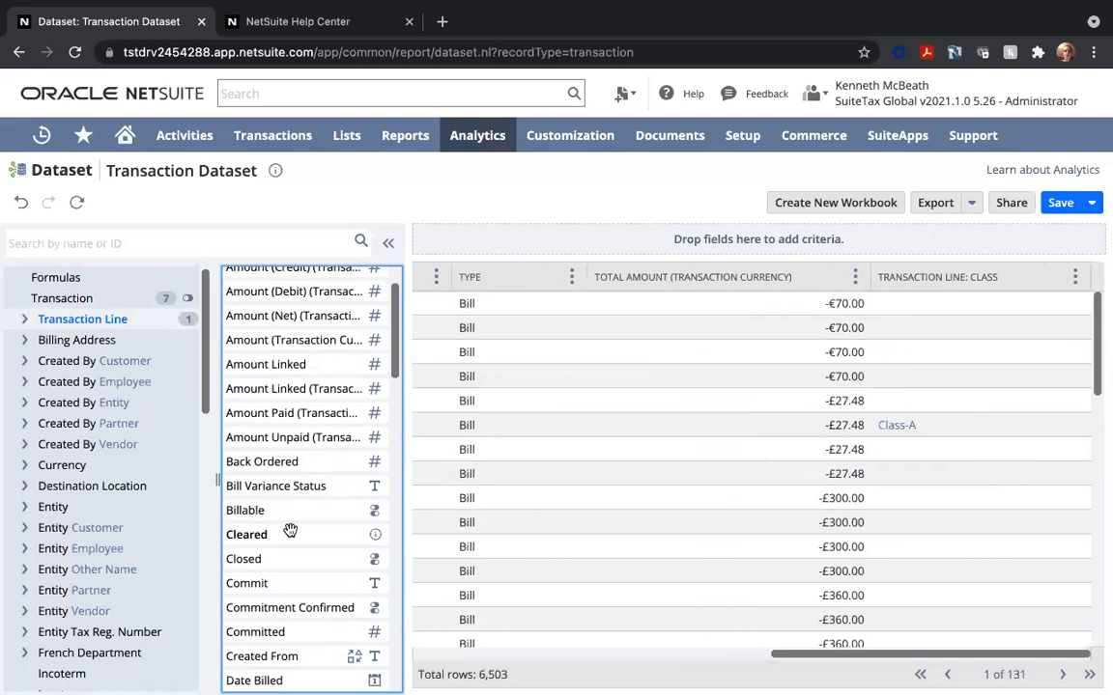
pyautogui.scroll(-3, 290, 531)
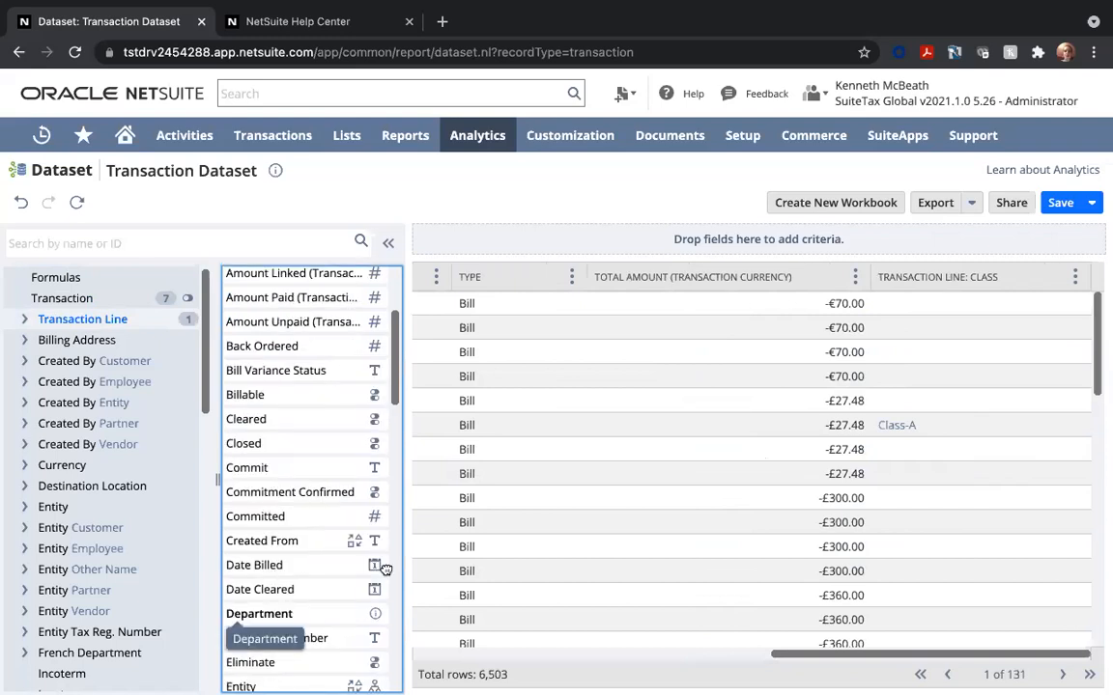
pyautogui.moveTo(800, 421); pyautogui.dragTo(1031, 348)
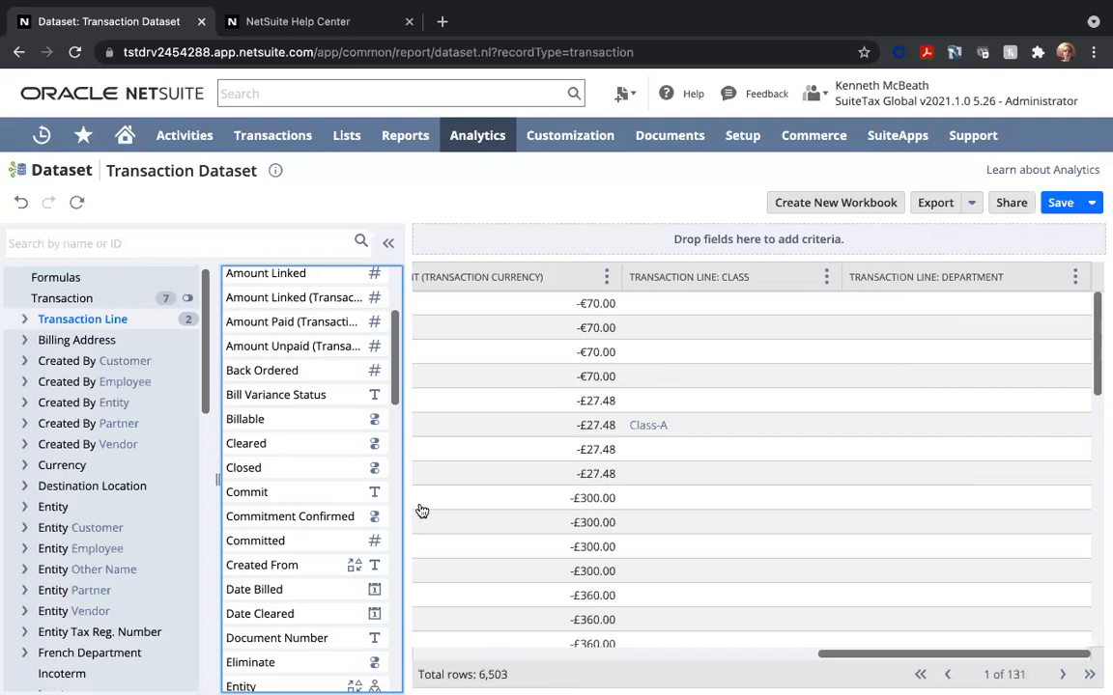
# Add the Transaction Line record's Item field to the dataset as a column
pyautogui.scroll(-2, 337, 455)
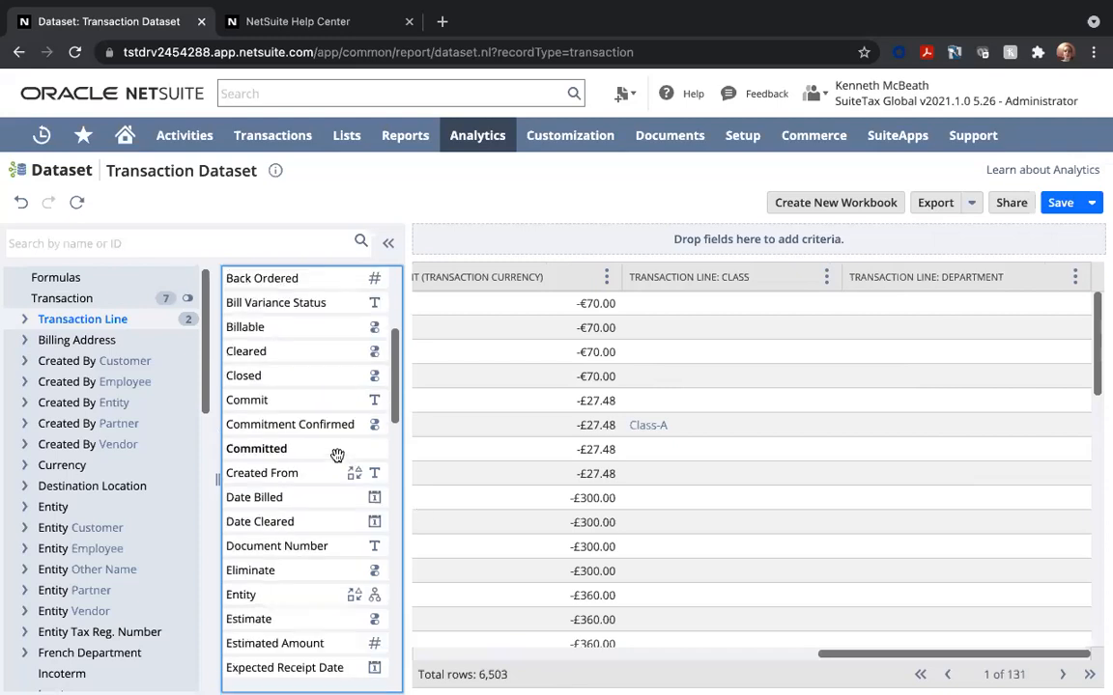
pyautogui.scroll(-4, 337, 455)
pyautogui.scroll(-1, 319, 454)
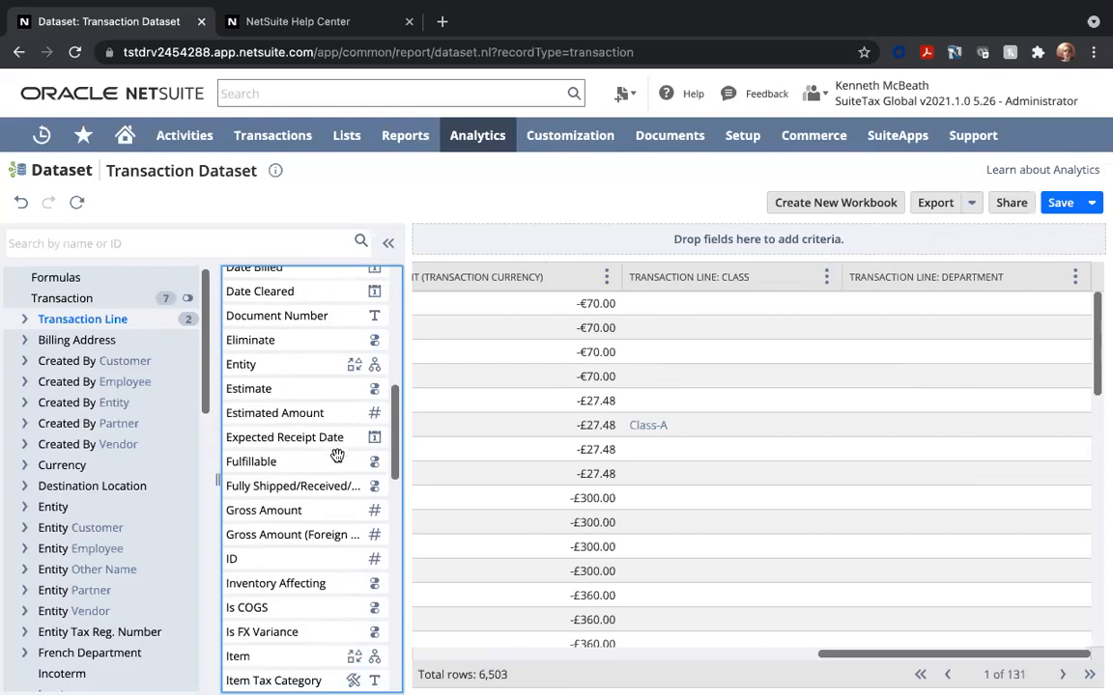
pyautogui.scroll(-2, 288, 571)
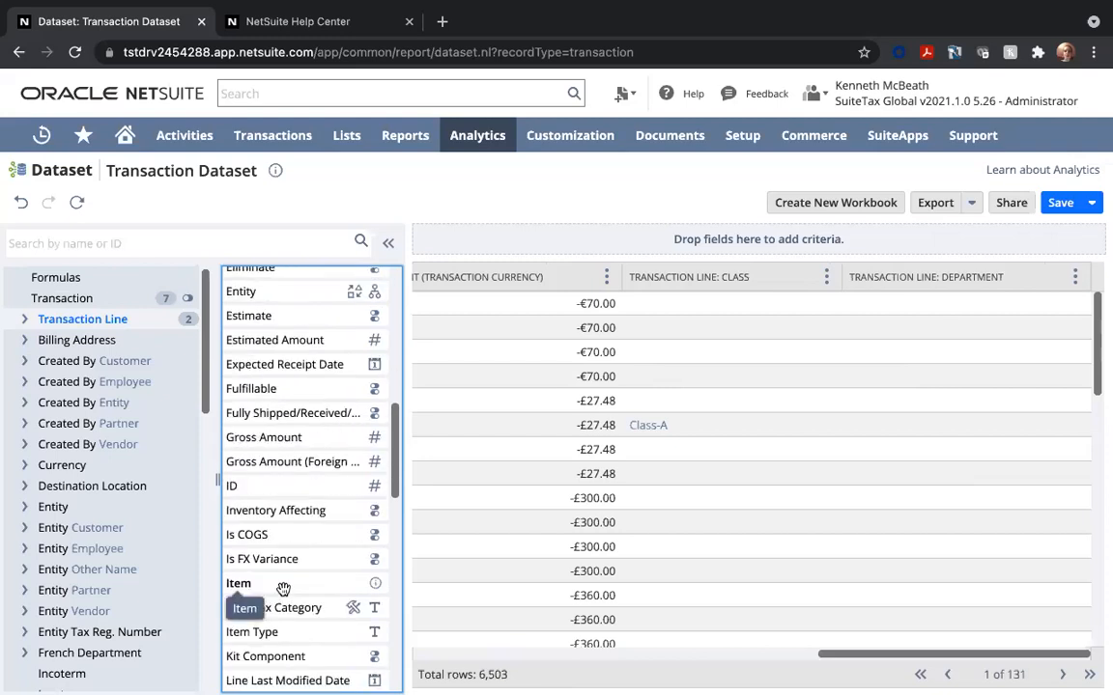
pyautogui.click(280, 584)
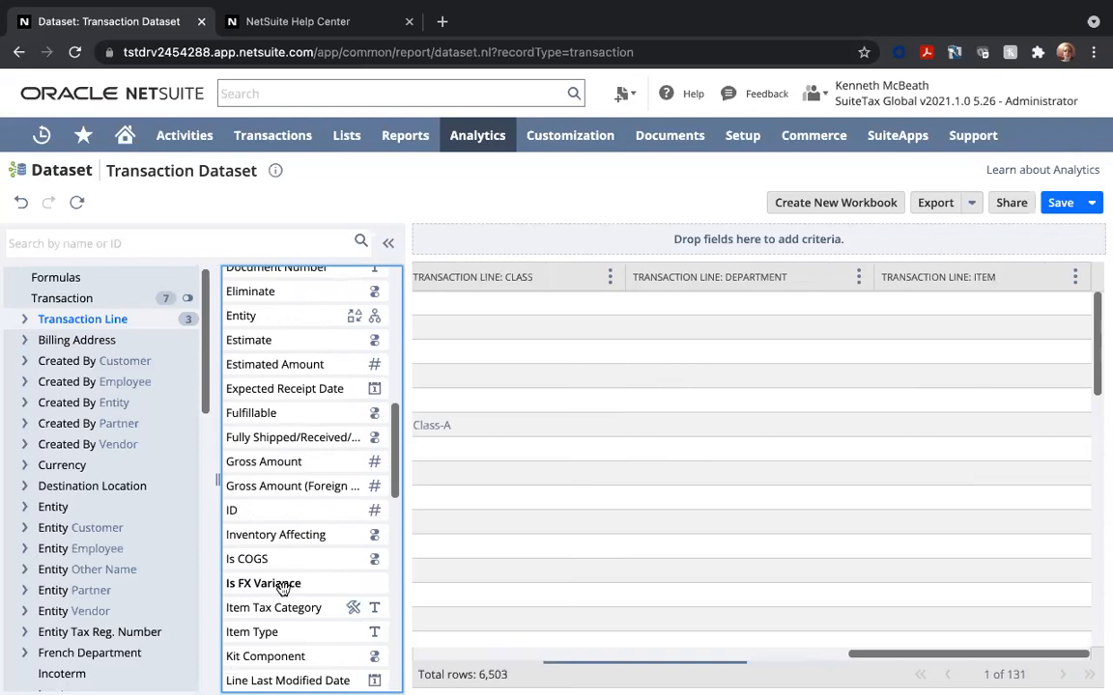
# Add the Quantity and Subsidiary fields of the Transaction Line record to the dataset as columns
pyautogui.scroll(-1, 282, 587)
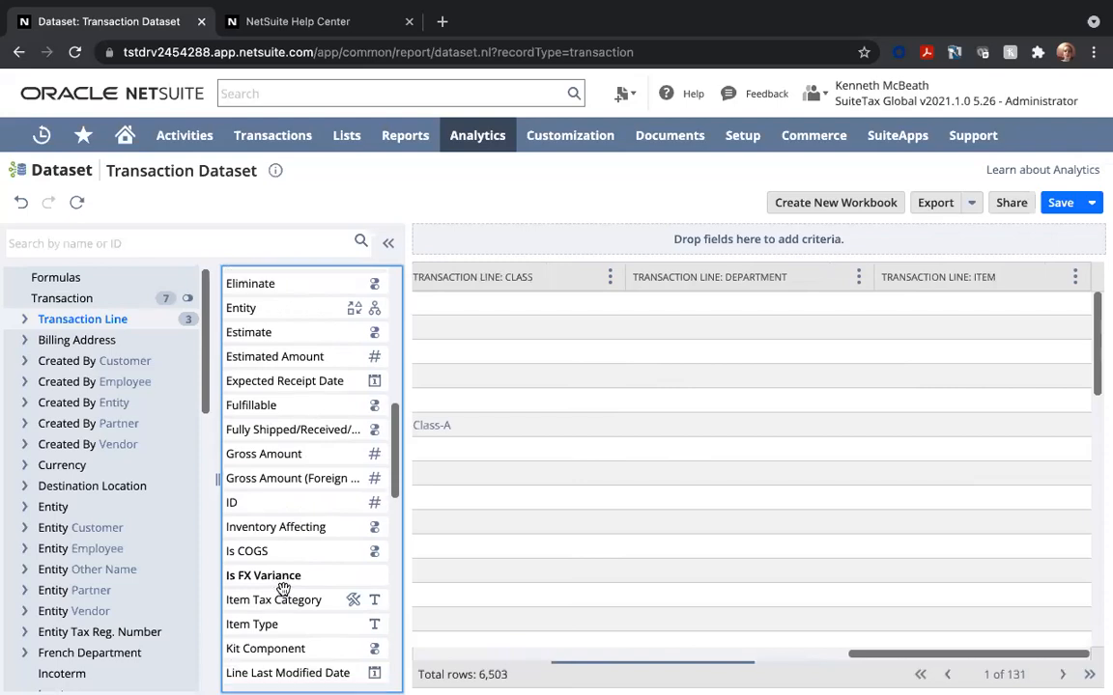
pyautogui.scroll(-4, 282, 587)
pyautogui.scroll(-2, 275, 509)
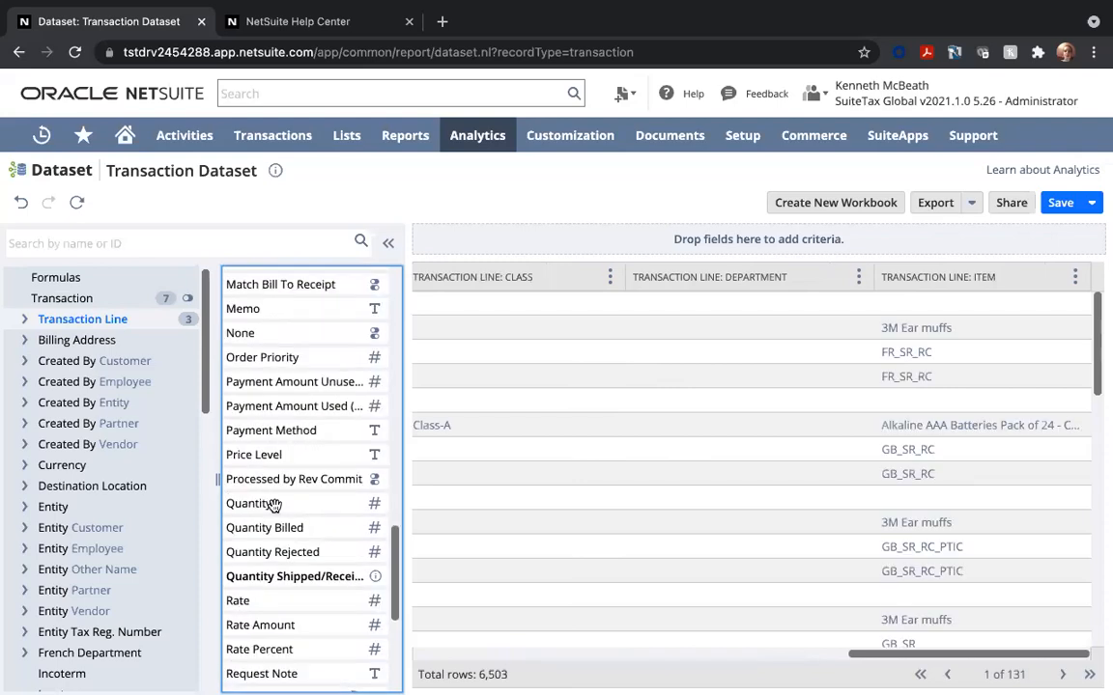
pyautogui.click(274, 504)
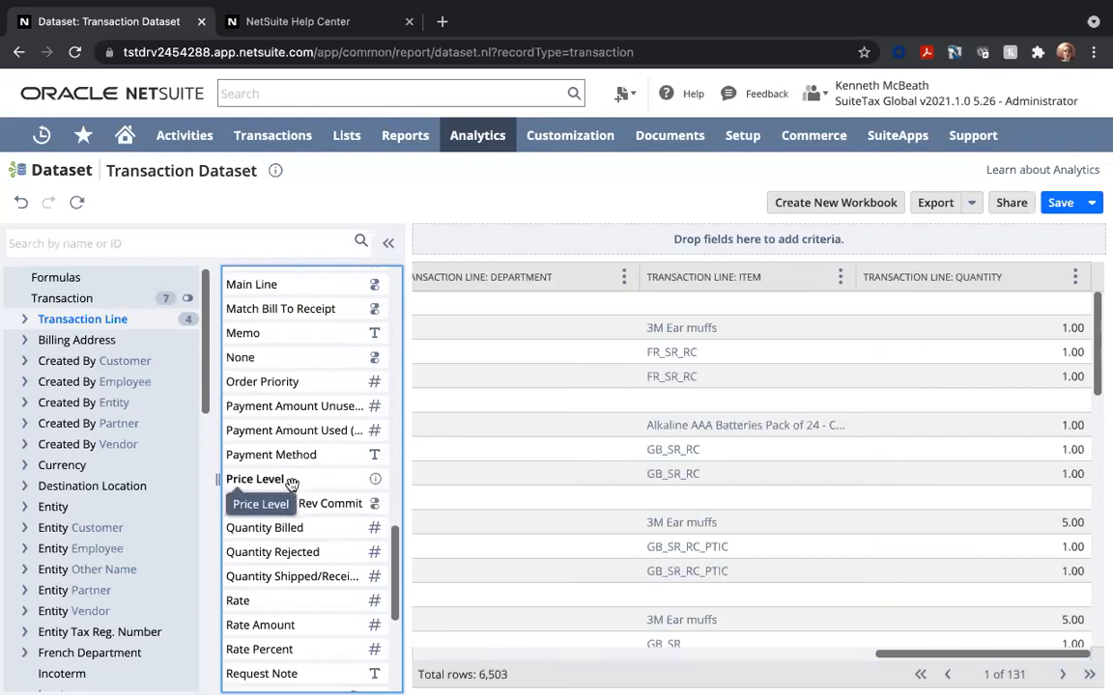
pyautogui.scroll(-1, 292, 482)
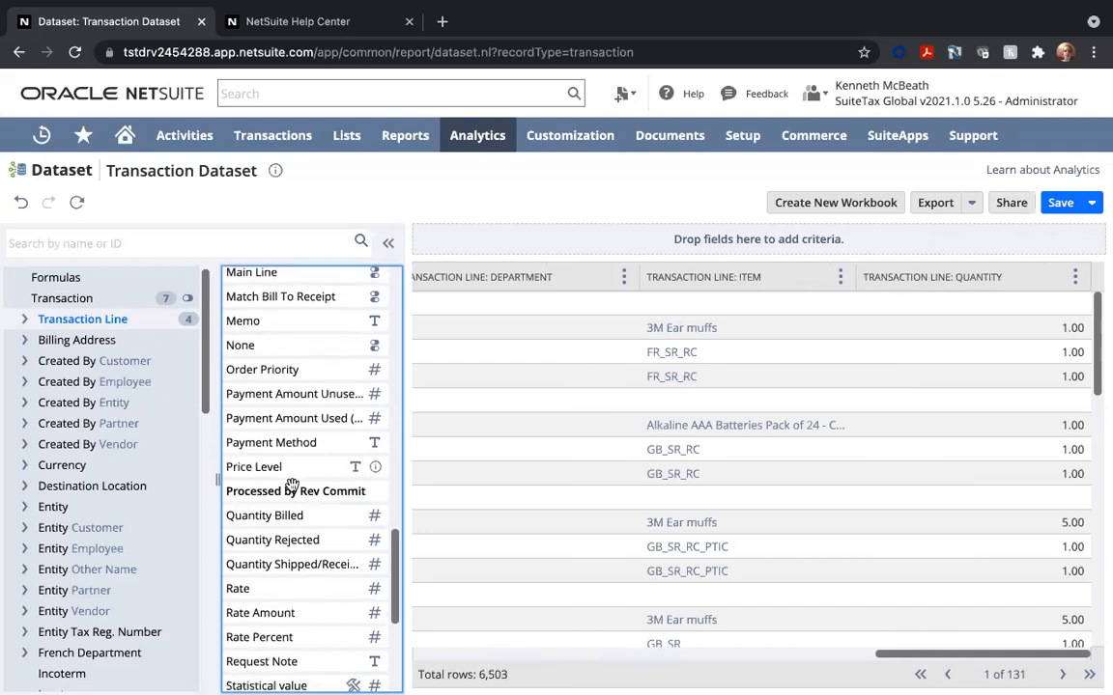
pyautogui.scroll(-5, 282, 464)
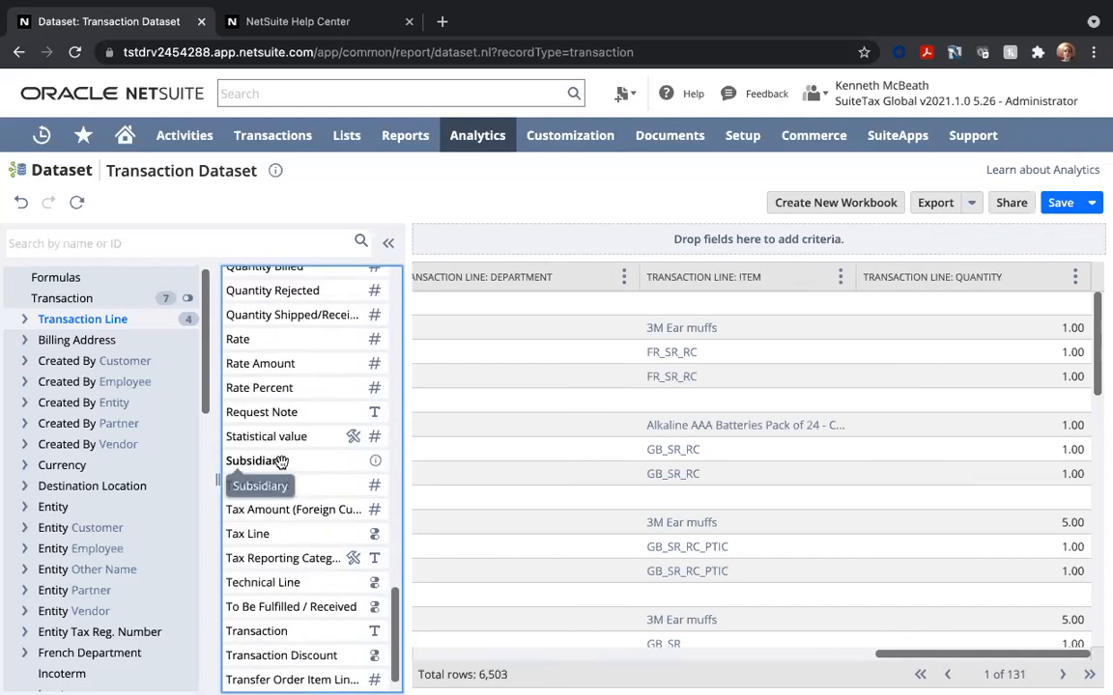
pyautogui.click(281, 462)
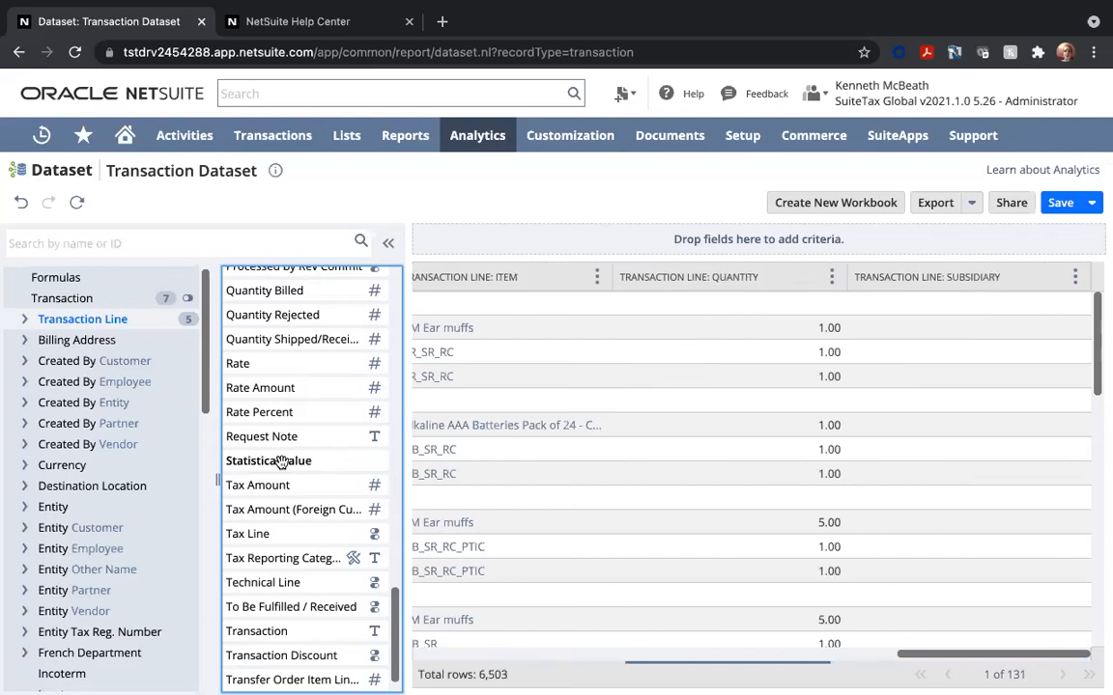
# Add the Amount (Net) field of the Transaction Accounting Line record, nested under Transaction Line, as a column and review its rows
pyautogui.scroll(3, 280, 462)
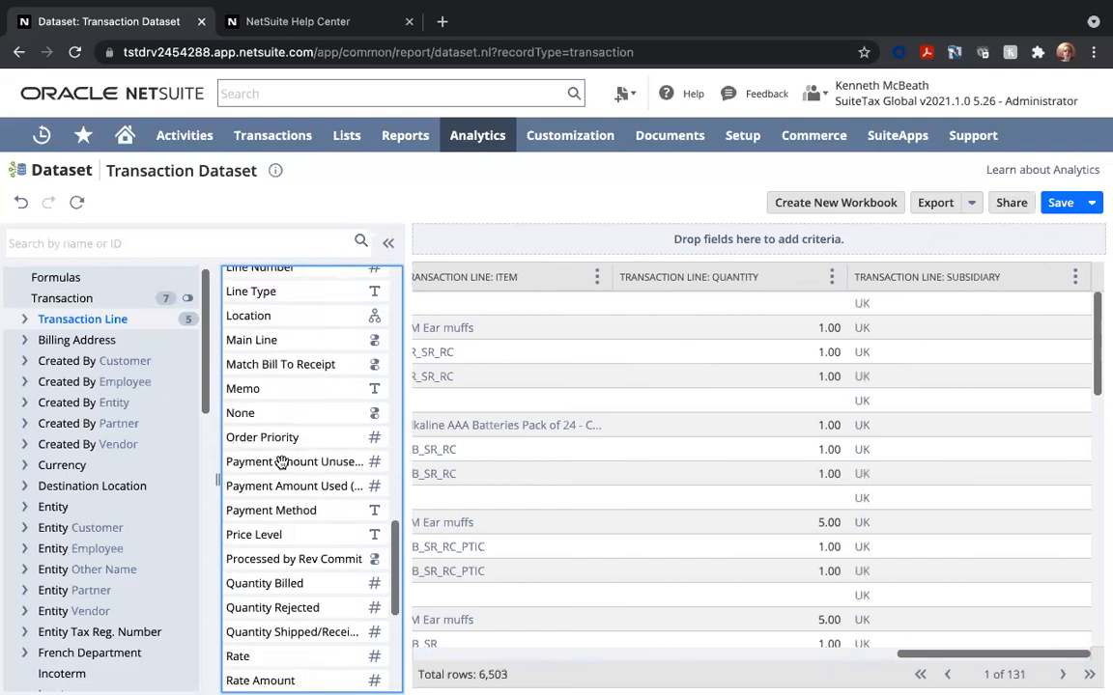
pyautogui.scroll(10, 280, 462)
pyautogui.scroll(2, 281, 462)
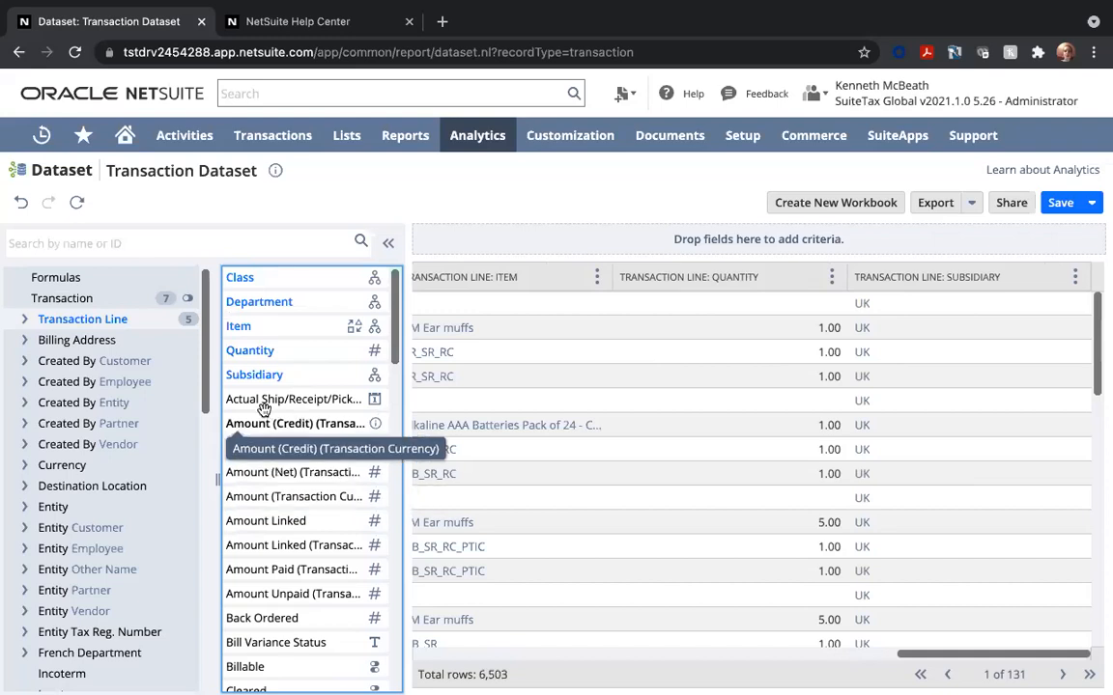
pyautogui.click(28, 319)
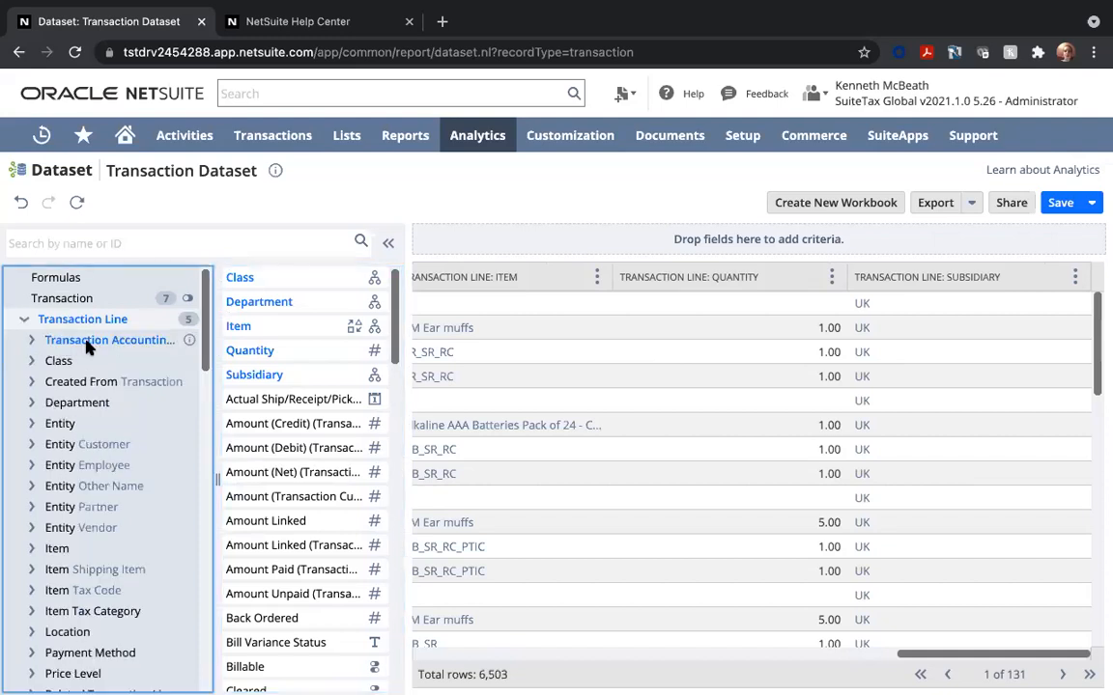
pyautogui.click(89, 344)
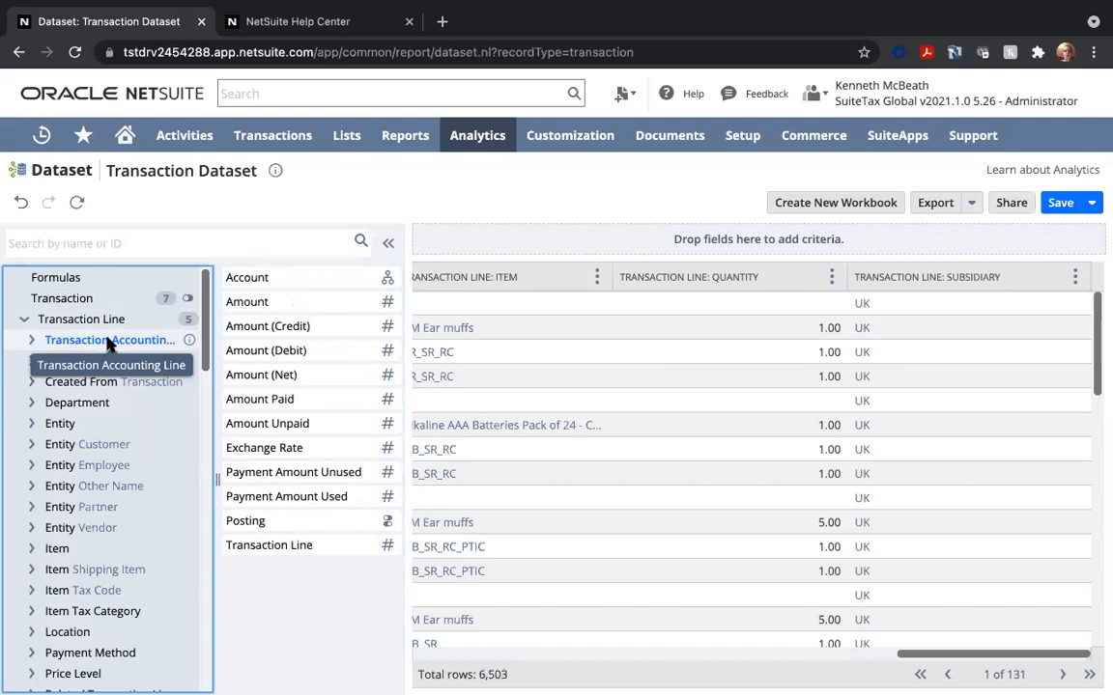
pyautogui.click(268, 377)
pyautogui.doubleClick(269, 377)
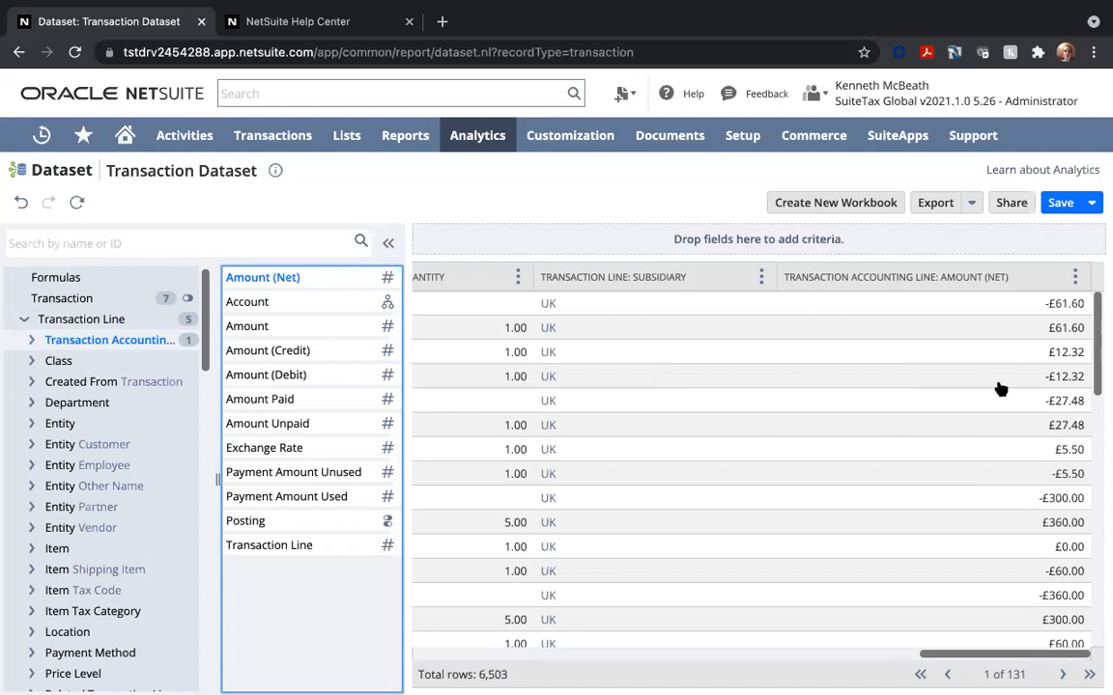
pyautogui.scroll(-1, 1000, 389)
pyautogui.scroll(-3, 953, 446)
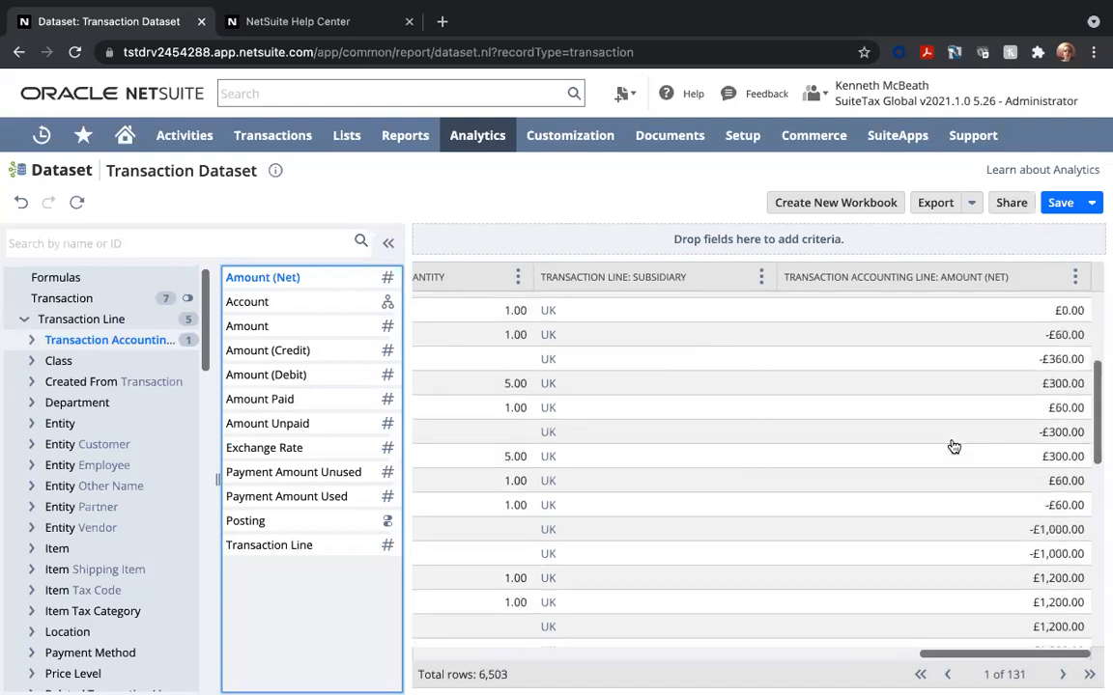
pyautogui.scroll(-1, 954, 446)
pyautogui.scroll(4, 869, 439)
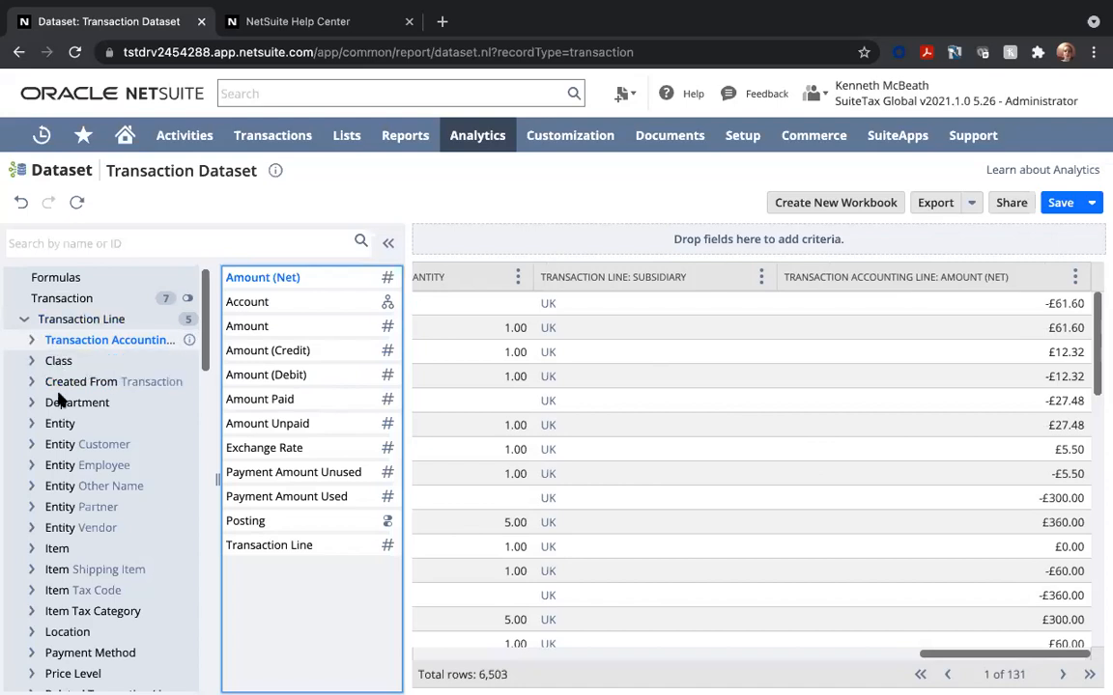
# Collapse the Transaction Line record and add the Billing Address record's Country field as a column
pyautogui.click(24, 321)
pyautogui.click(24, 320)
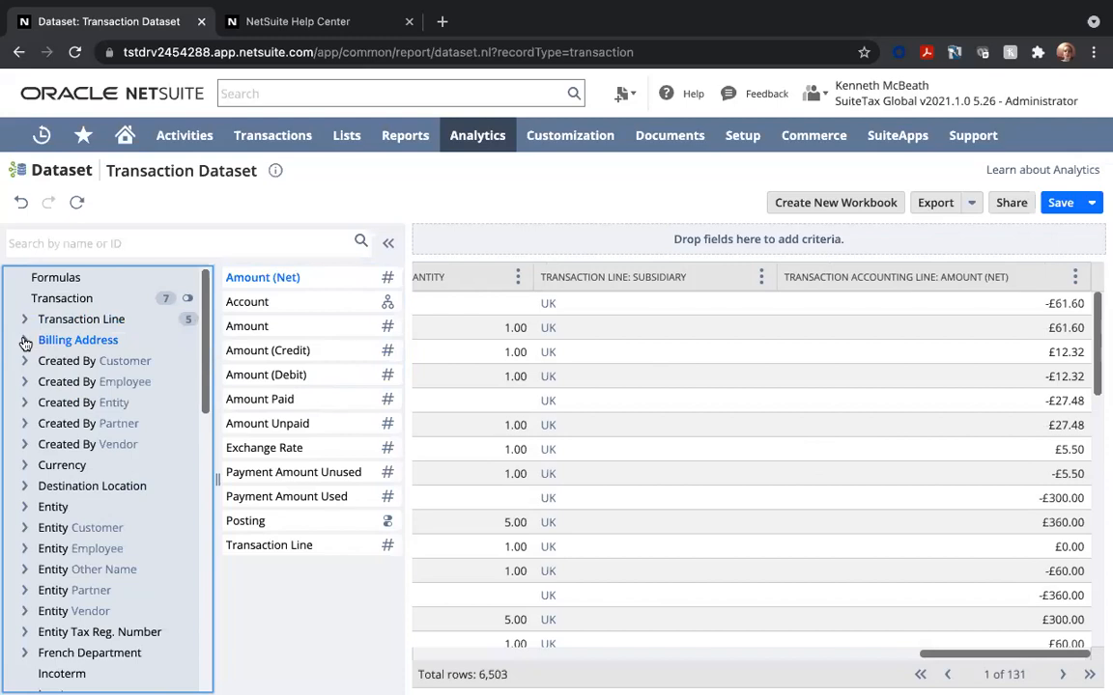
pyautogui.click(26, 341)
pyautogui.click(38, 341)
pyautogui.click(58, 341)
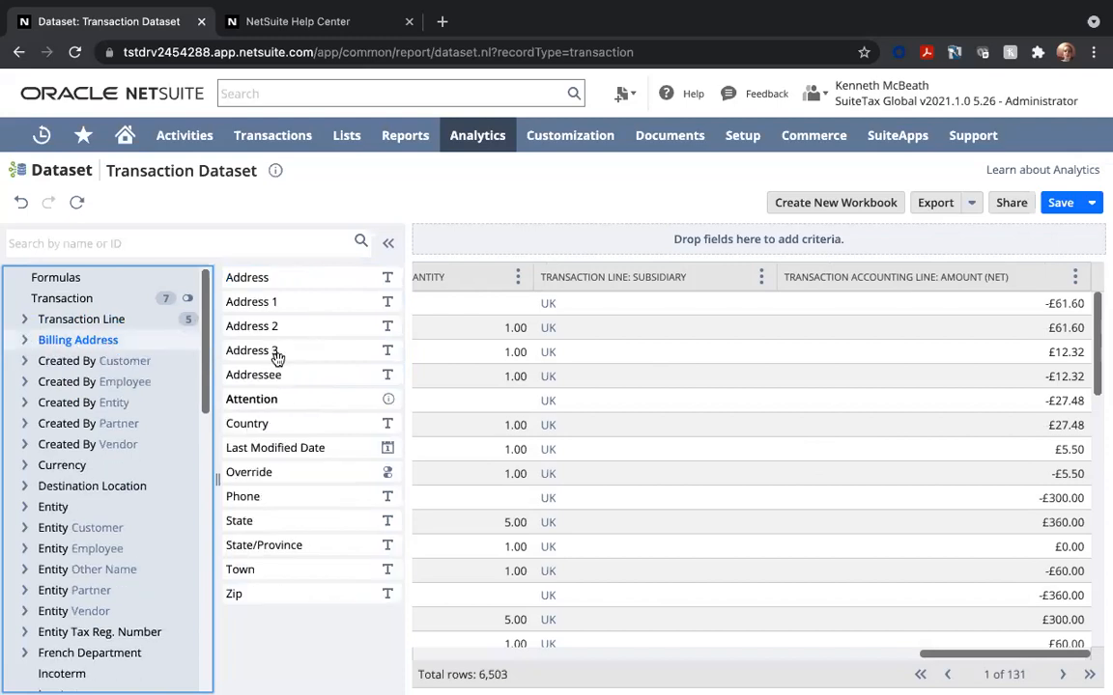
pyautogui.click(265, 430)
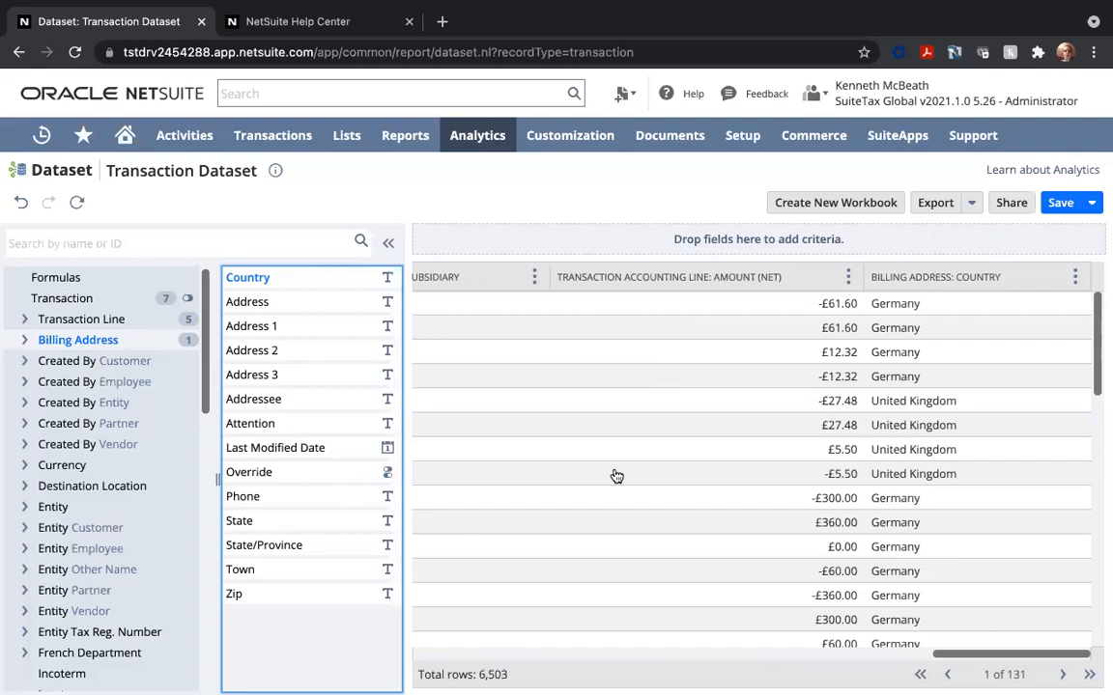
# Examine the dataset's columns from the billing country back to the transaction, type and total amount
pyautogui.hscroll(-1, 686, 469)
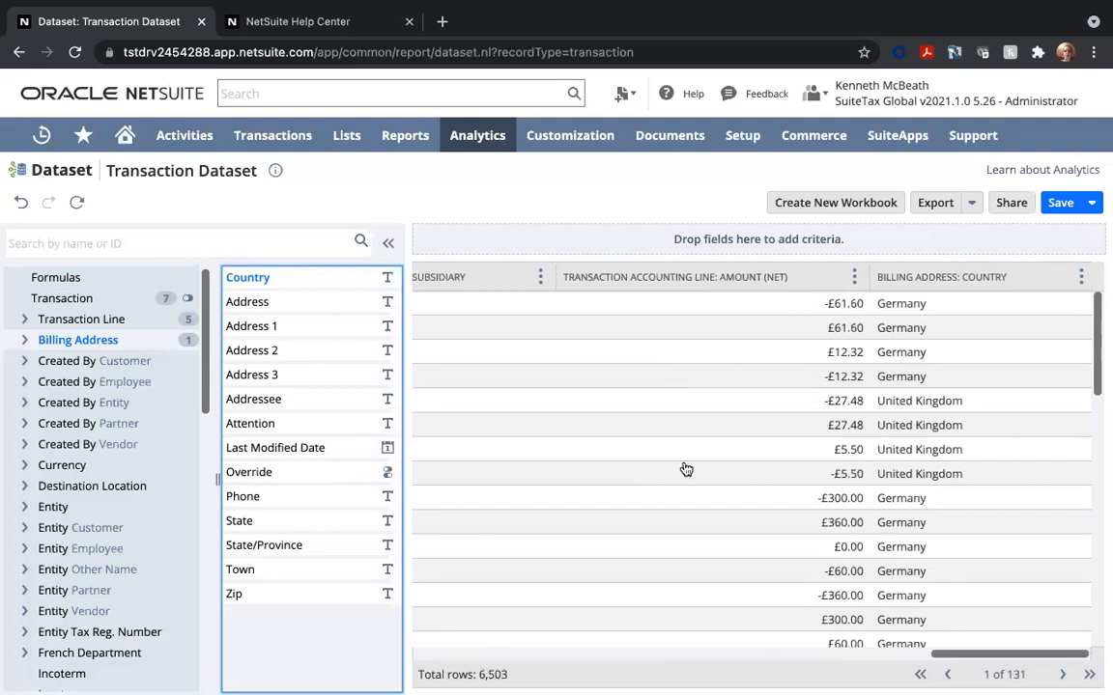
pyautogui.hscroll(-2, 686, 470)
pyautogui.hscroll(-3, 686, 469)
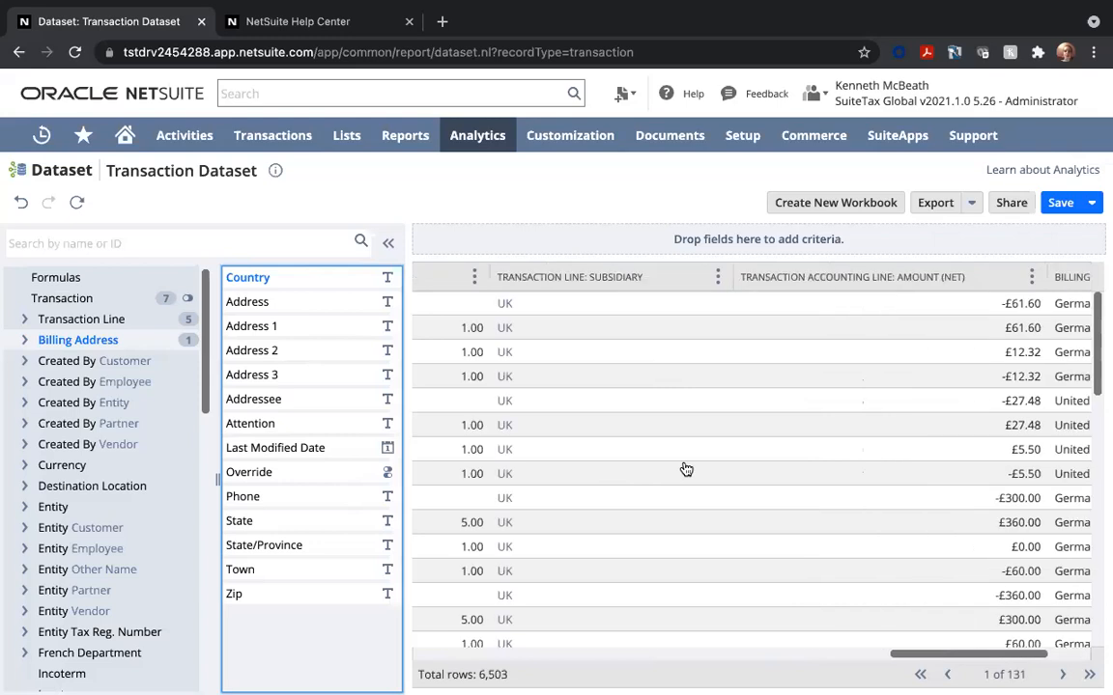
pyautogui.hscroll(-5, 685, 469)
pyautogui.hscroll(-5, 686, 469)
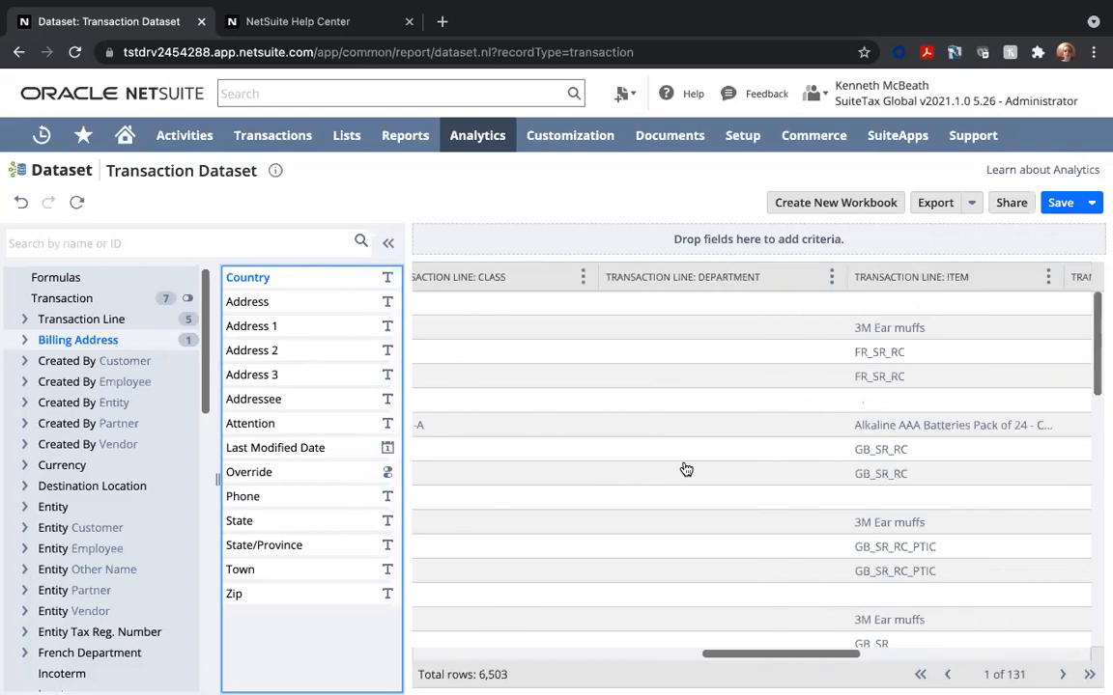
pyautogui.hscroll(-5, 686, 470)
pyautogui.hscroll(-5, 680, 350)
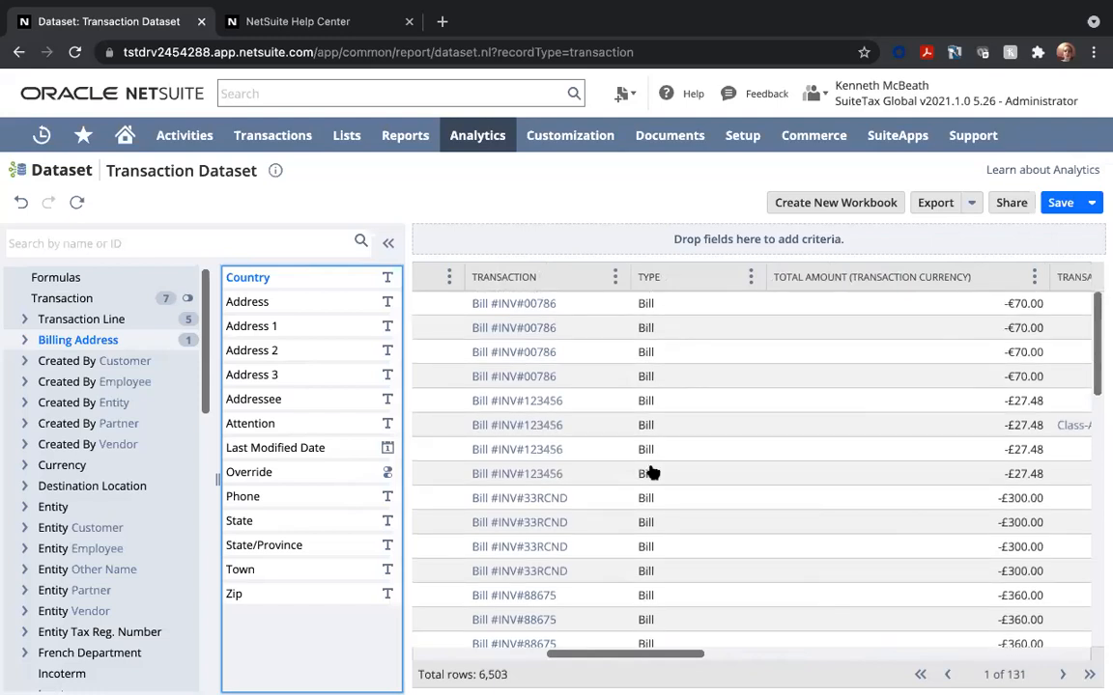
pyautogui.hscroll(-1, 653, 473)
pyautogui.hscroll(-1, 653, 473)
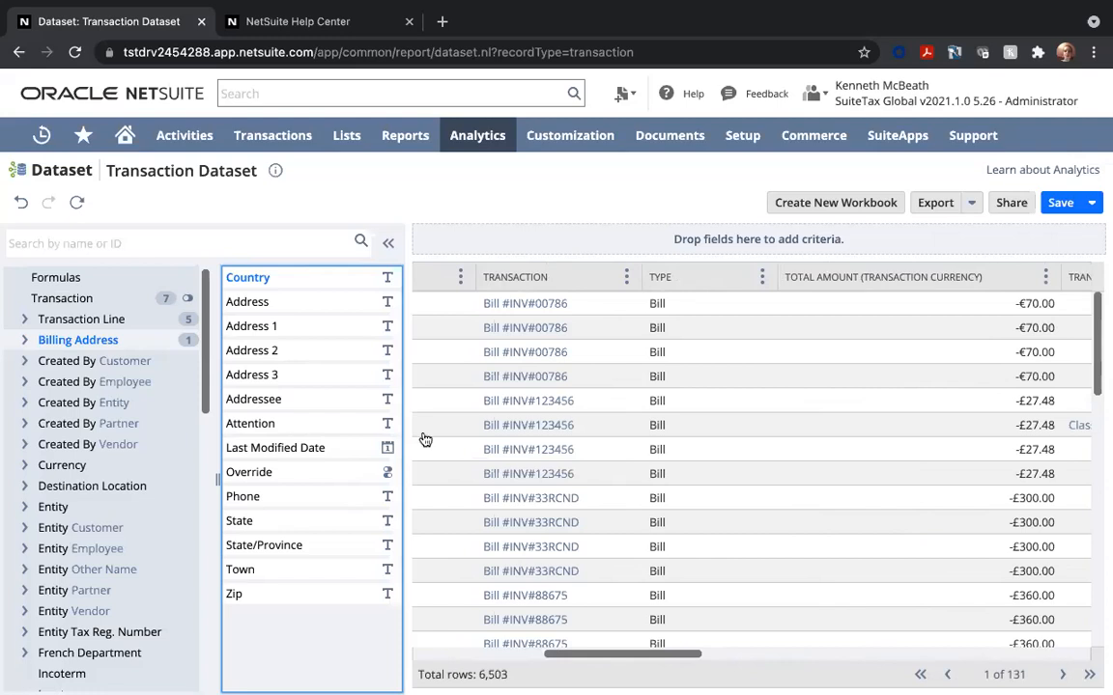
# Add the Transaction record's Posting field to the dataset criteria and set the filter to Yes
pyautogui.click(340, 398)
pyautogui.click(75, 303)
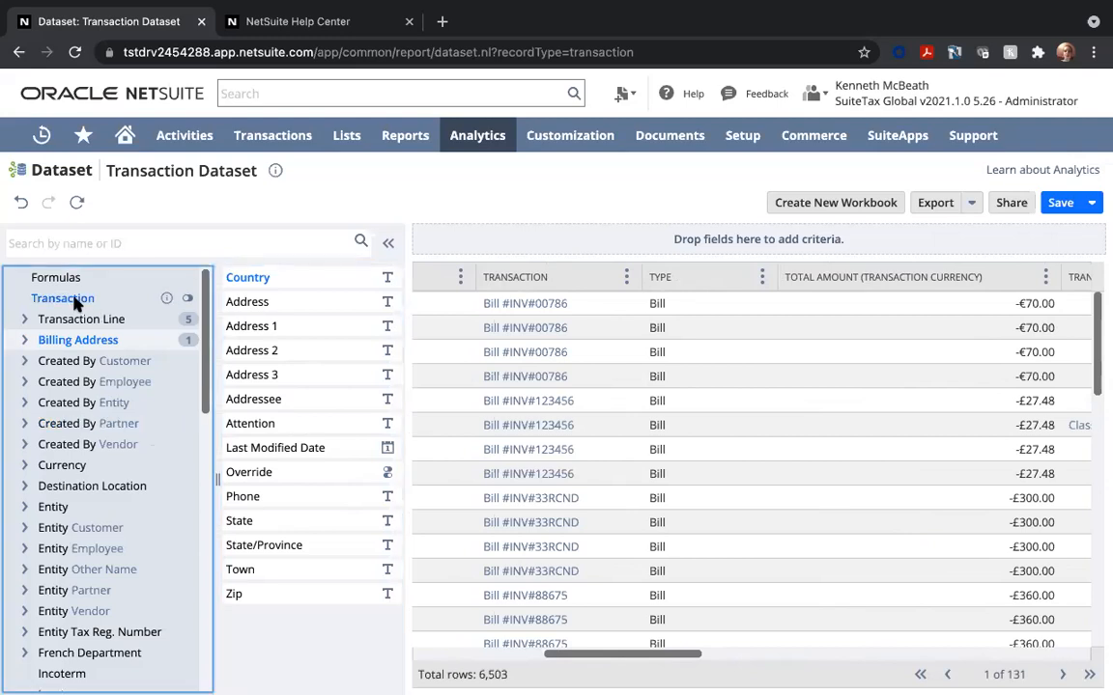
pyautogui.click(75, 304)
pyautogui.scroll(-1, 273, 323)
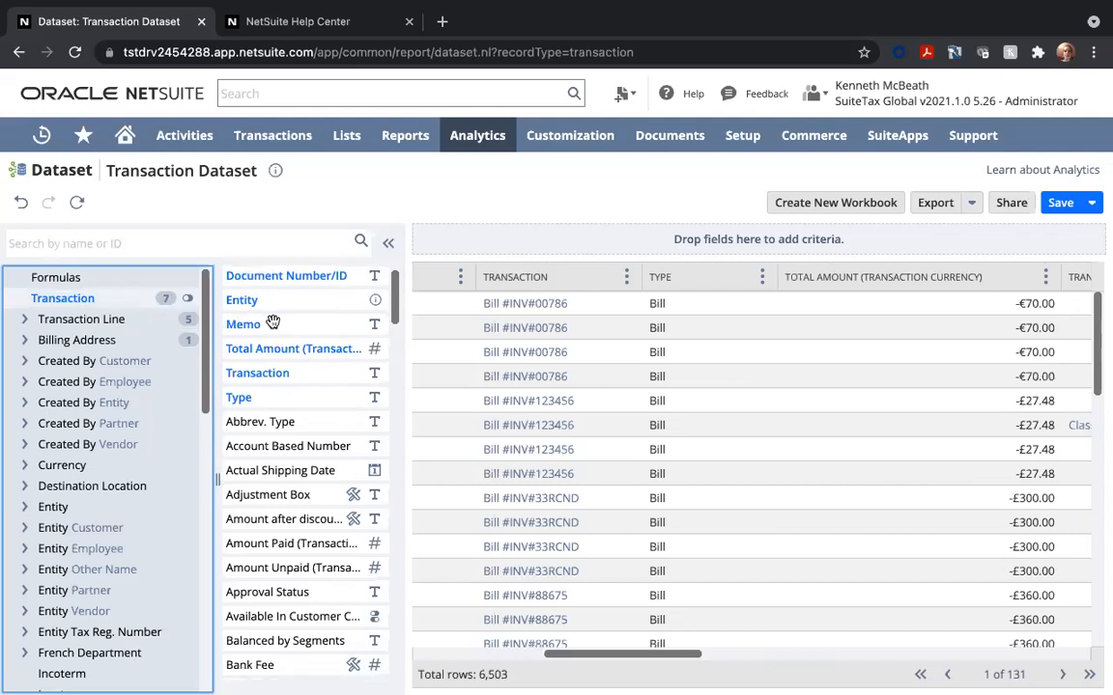
pyautogui.scroll(-4, 274, 323)
pyautogui.scroll(-4, 274, 322)
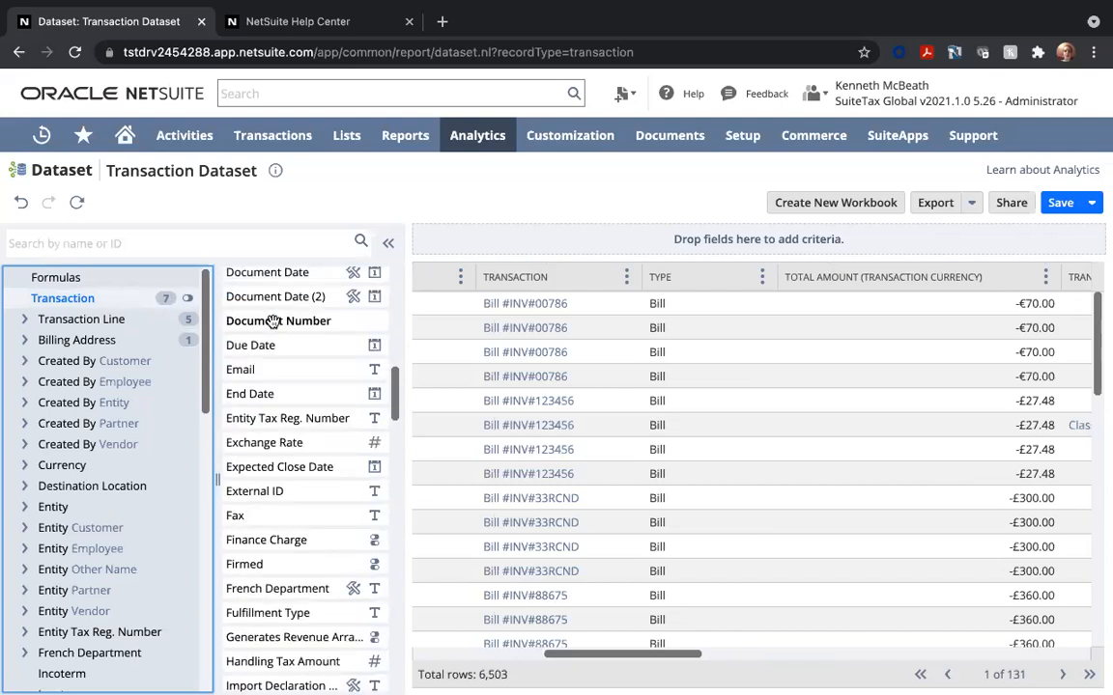
pyautogui.scroll(-3, 275, 323)
pyautogui.scroll(-1, 274, 323)
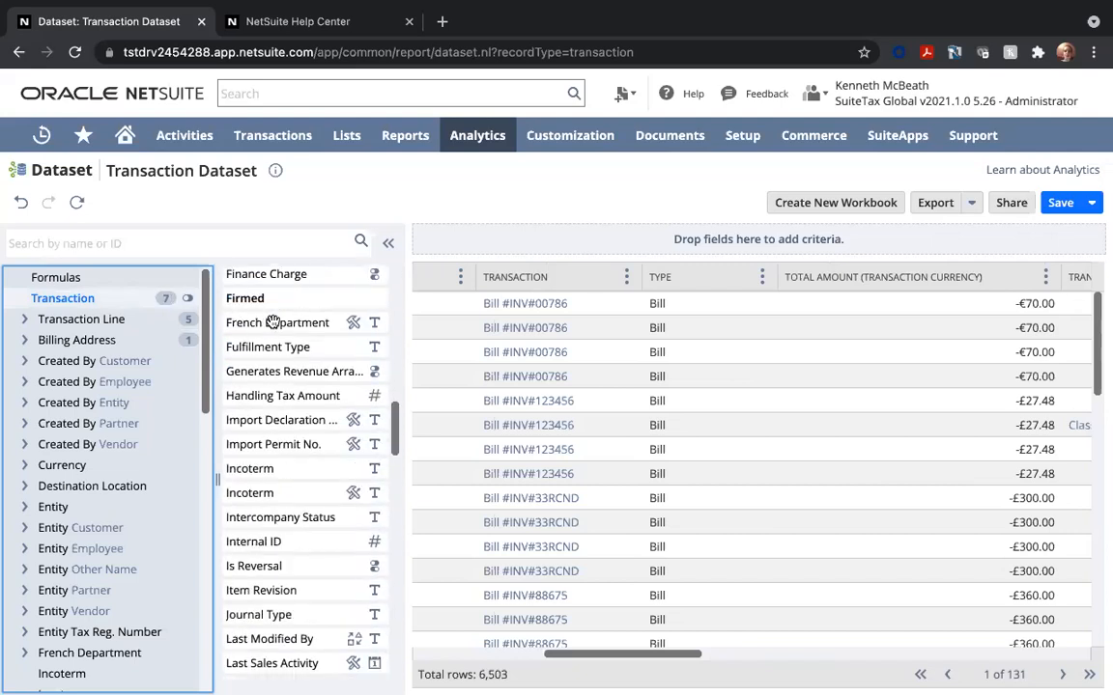
pyautogui.scroll(-5, 273, 323)
pyautogui.scroll(-3, 273, 323)
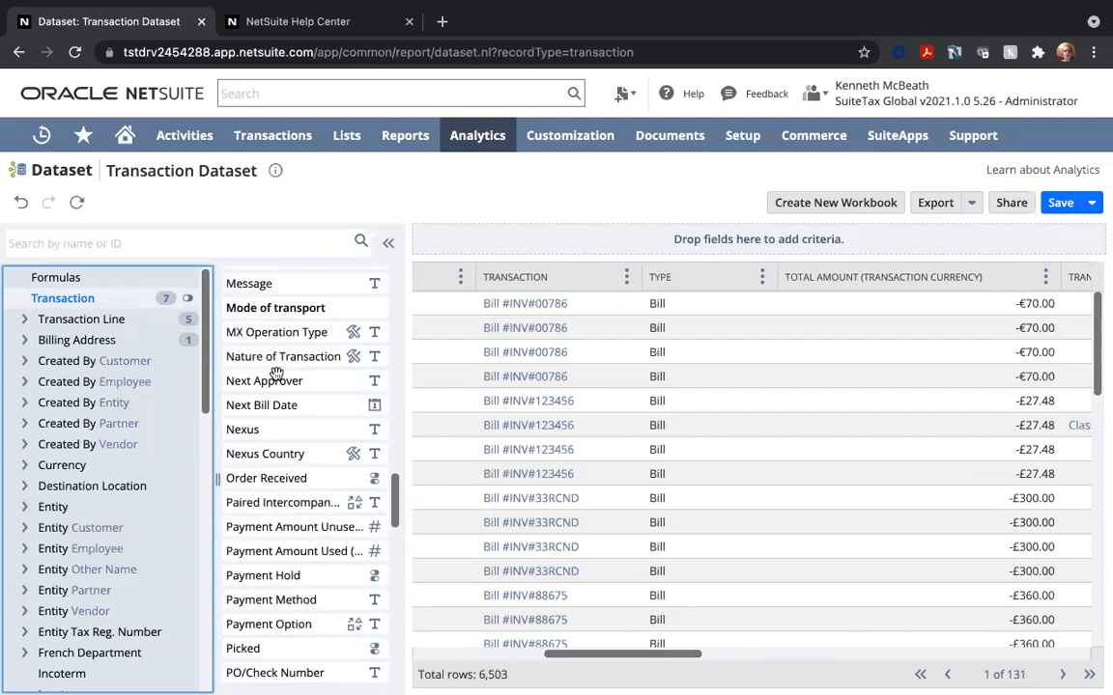
pyautogui.scroll(-3, 257, 416)
pyautogui.scroll(-1, 269, 539)
pyautogui.moveTo(268, 537); pyautogui.dragTo(539, 234)
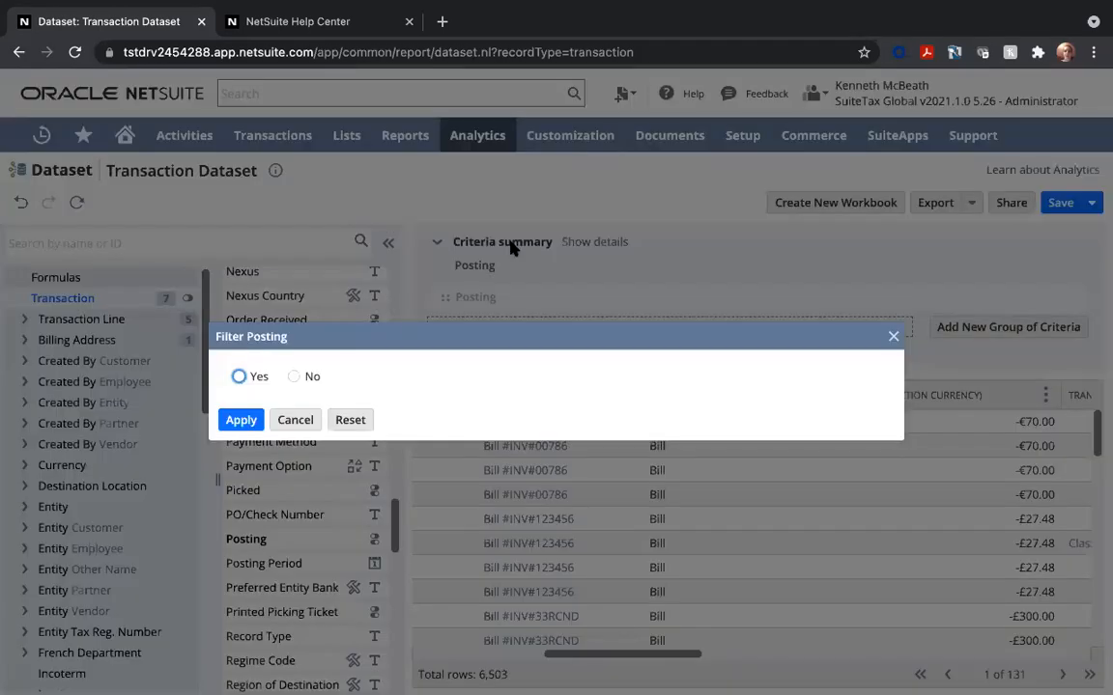
pyautogui.click(240, 377)
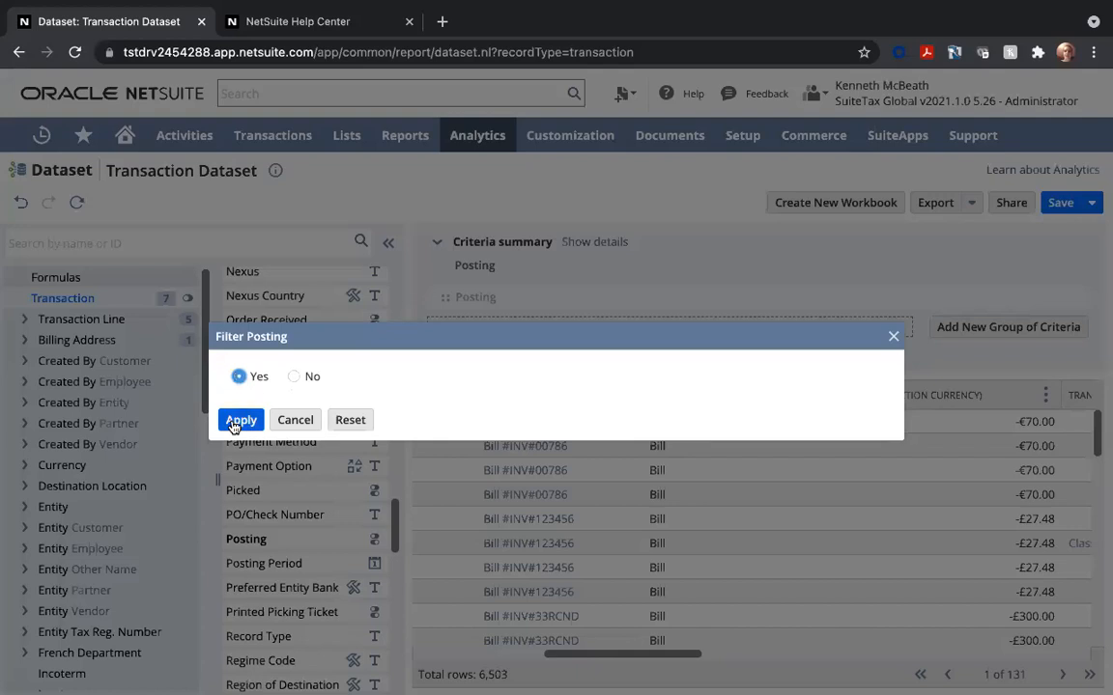
pyautogui.click(239, 422)
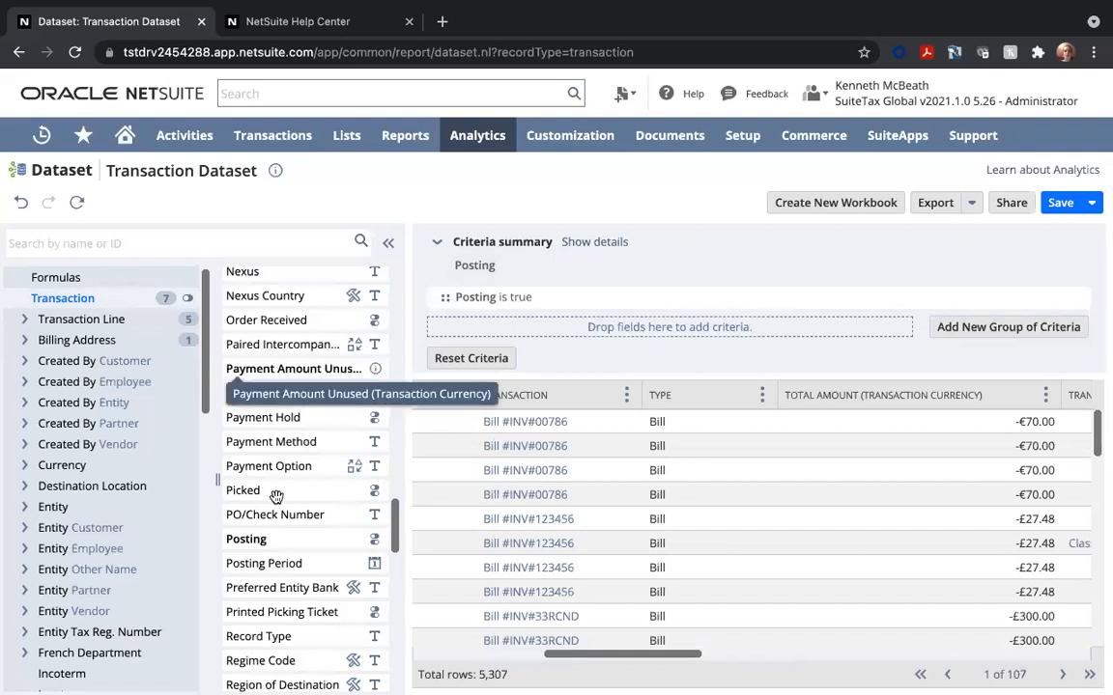
# Add the Type field of the Account record, nested under Transaction Line and Transaction Accounting Line, to the dataset criteria
pyautogui.moveTo(278, 514); pyautogui.dragTo(278, 515)
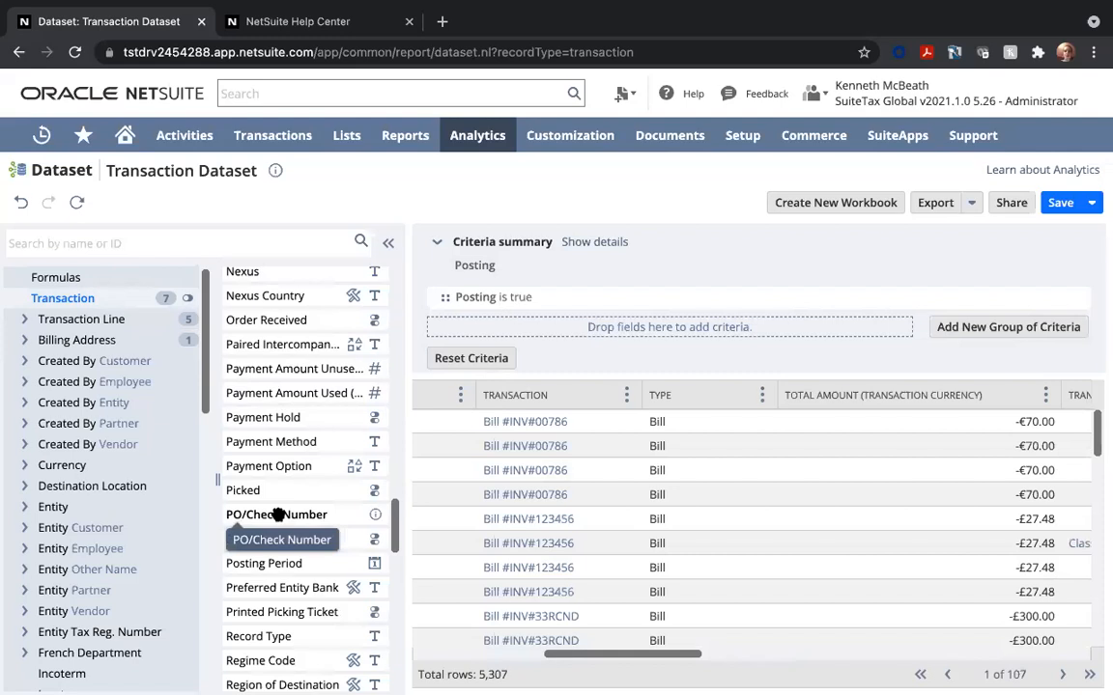
pyautogui.scroll(1, 278, 515)
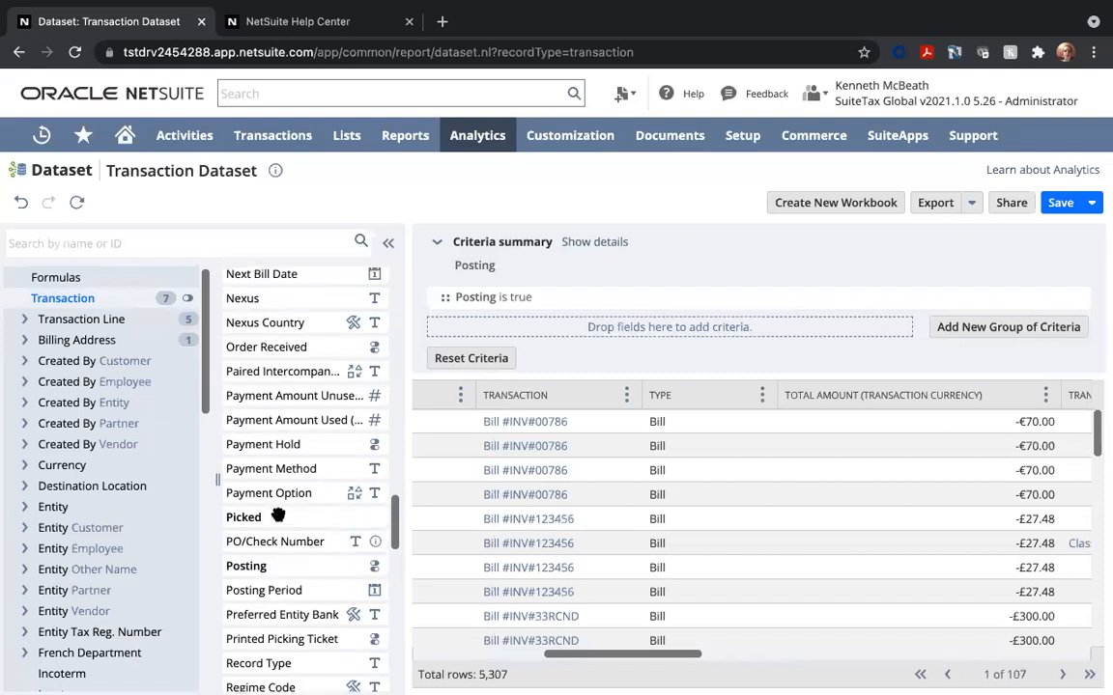
pyautogui.scroll(1, 278, 514)
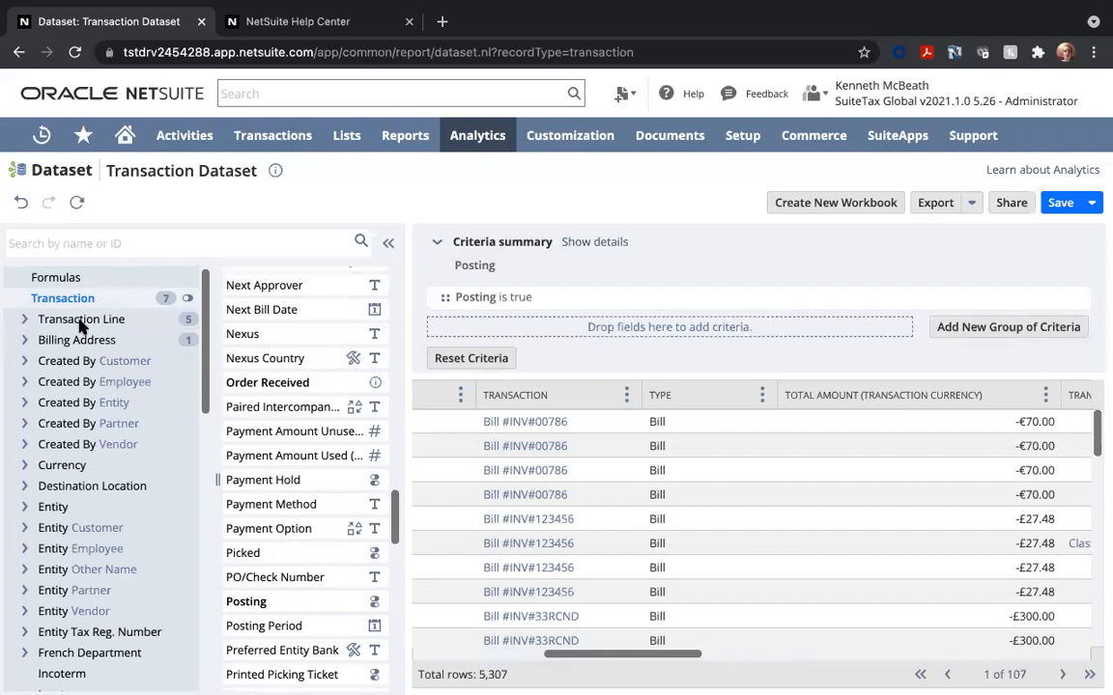
pyautogui.click(25, 320)
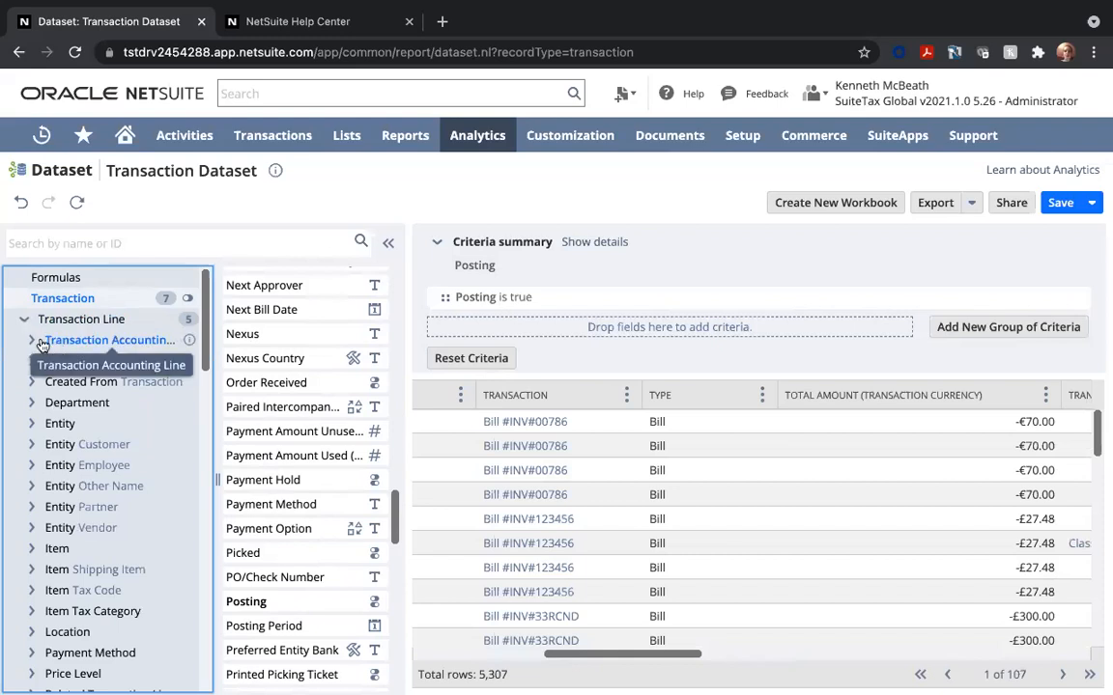
pyautogui.click(116, 348)
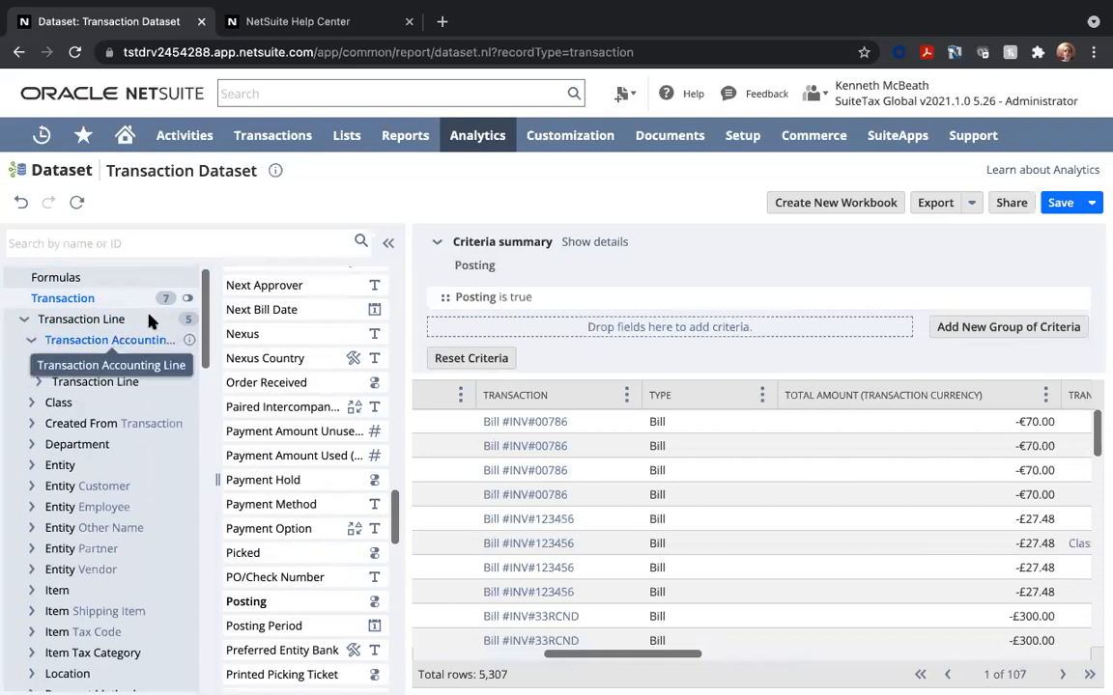
pyautogui.click(83, 360)
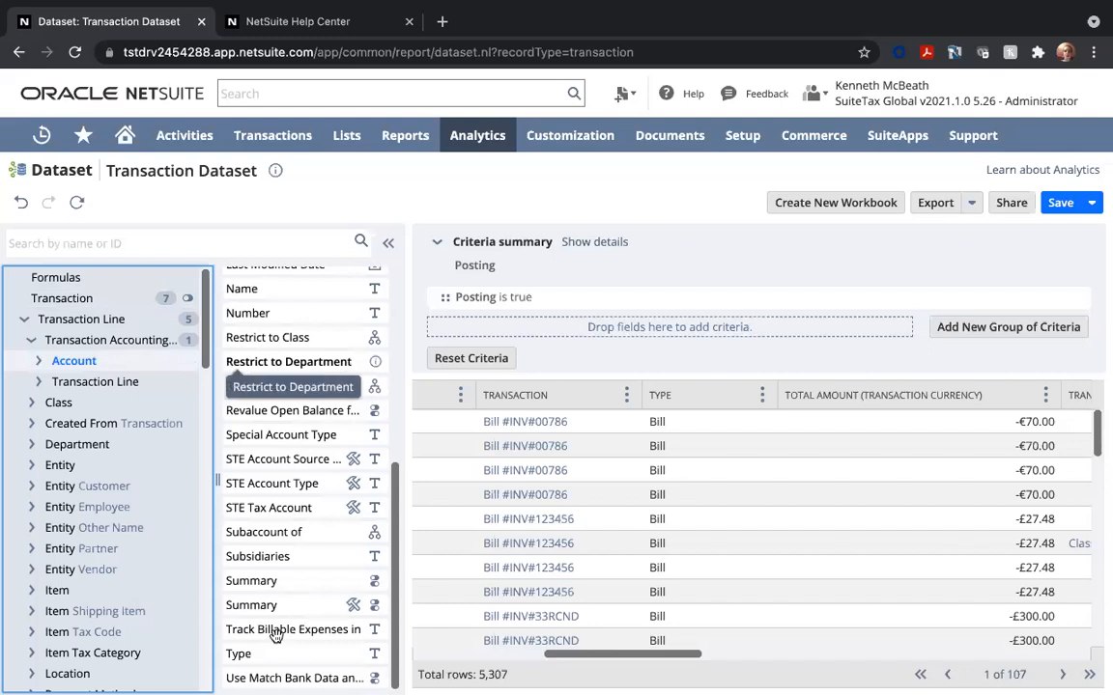
pyautogui.moveTo(462, 480); pyautogui.dragTo(530, 330)
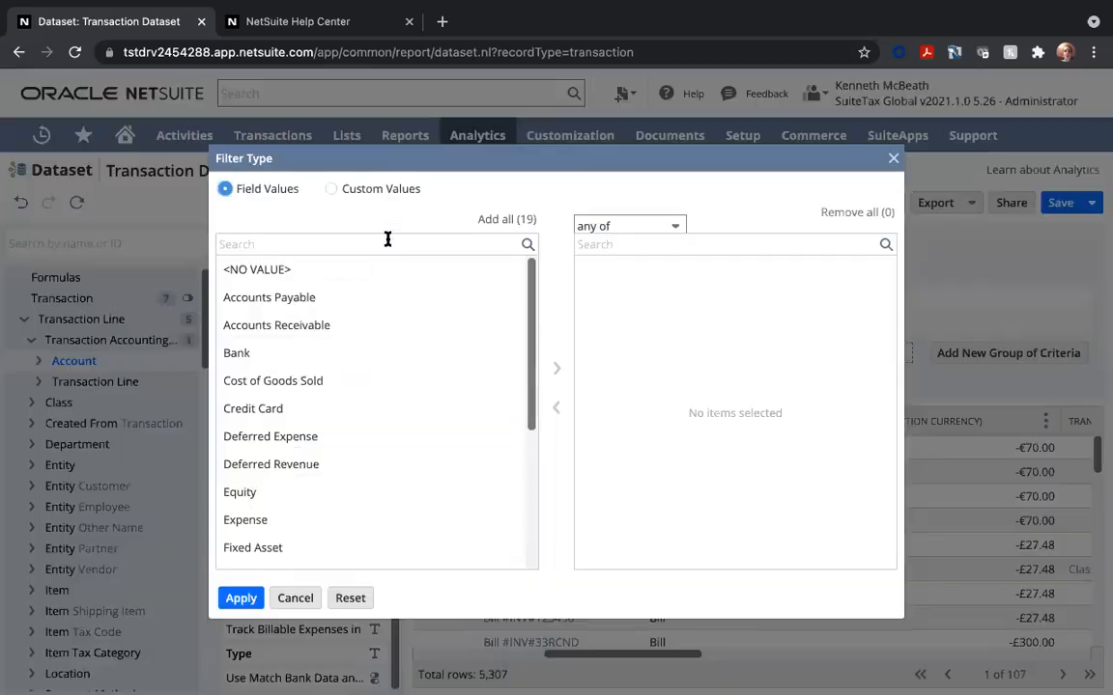
# Set the account type filter to any of Income and apply it
pyautogui.scroll(-3, 259, 444)
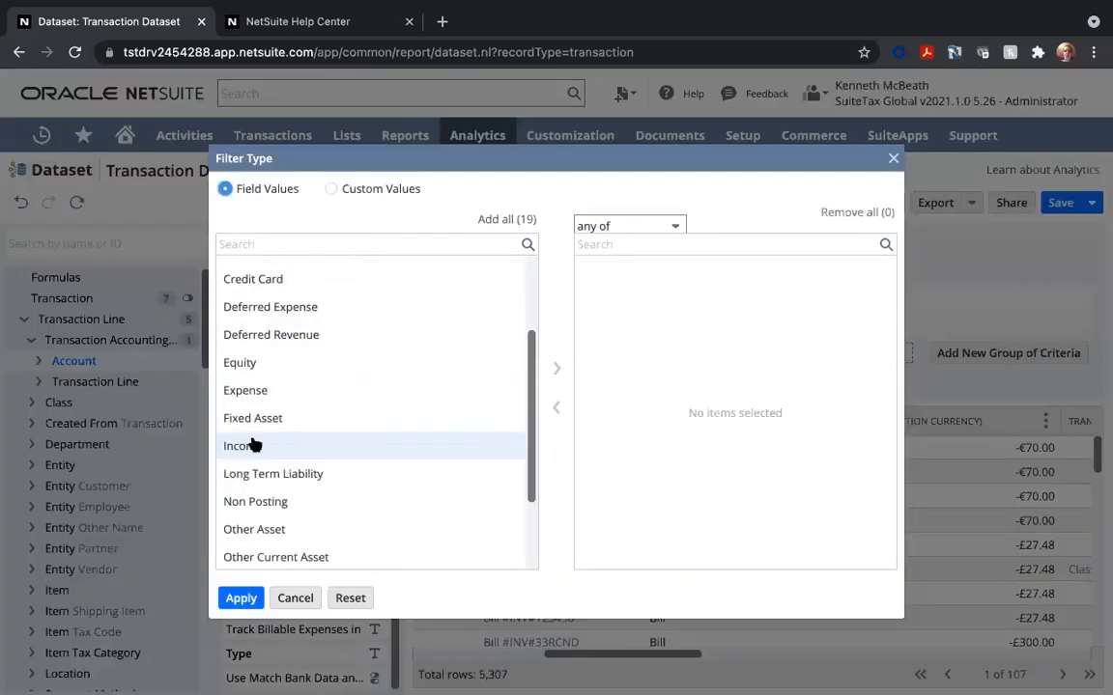
pyautogui.click(261, 447)
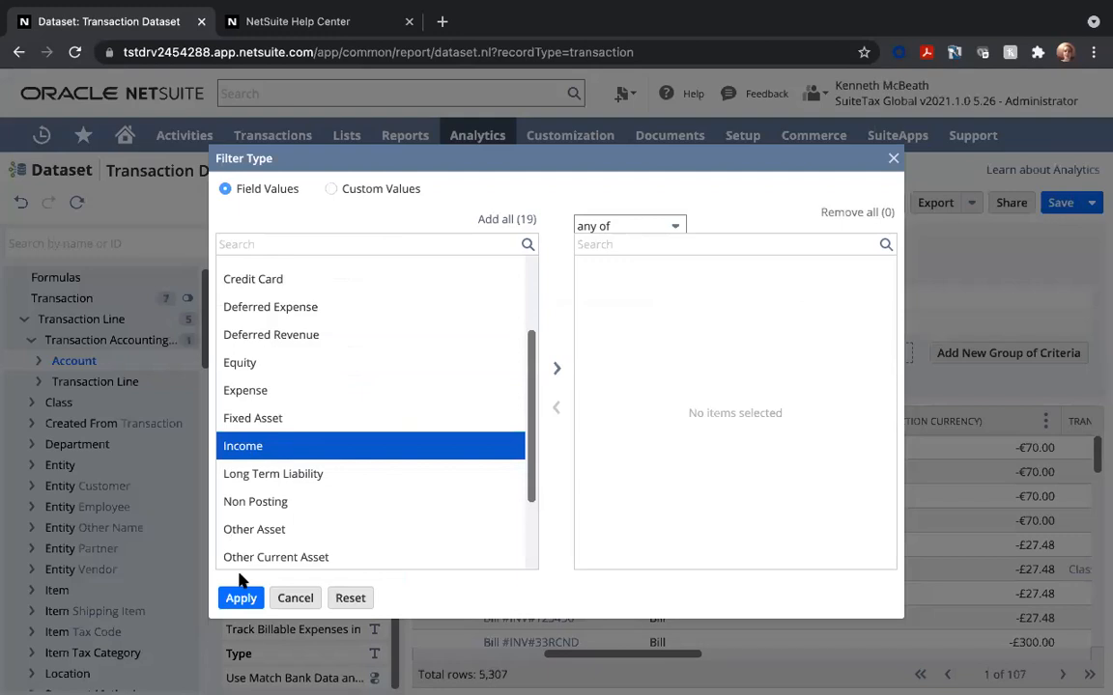
pyautogui.doubleClick(278, 451)
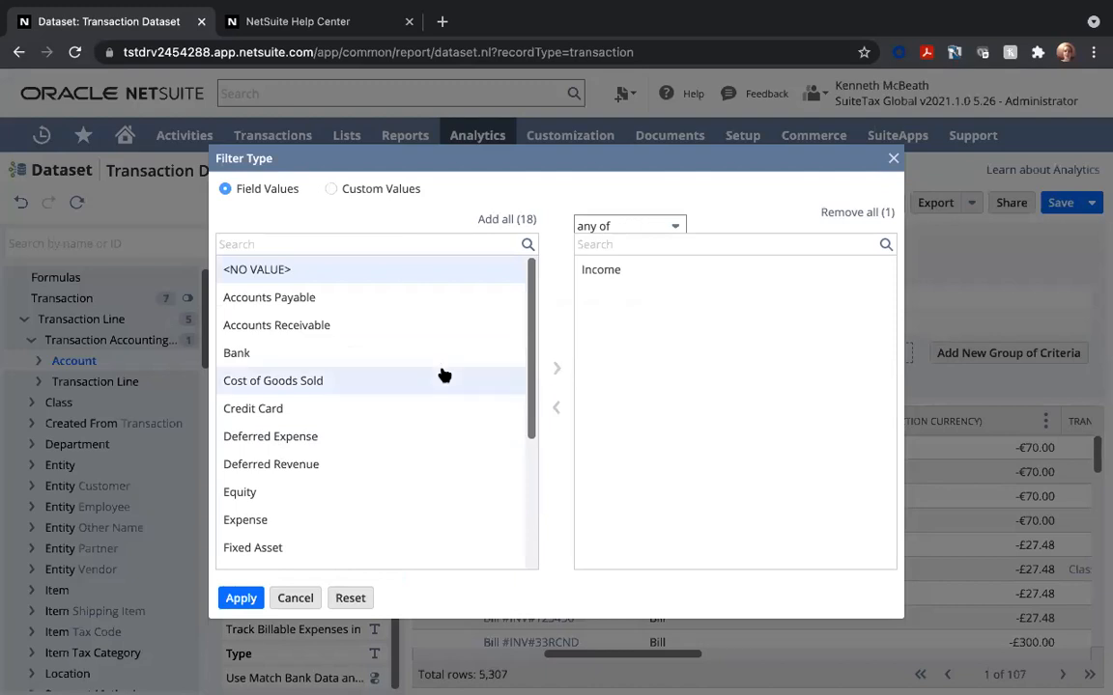
pyautogui.click(241, 598)
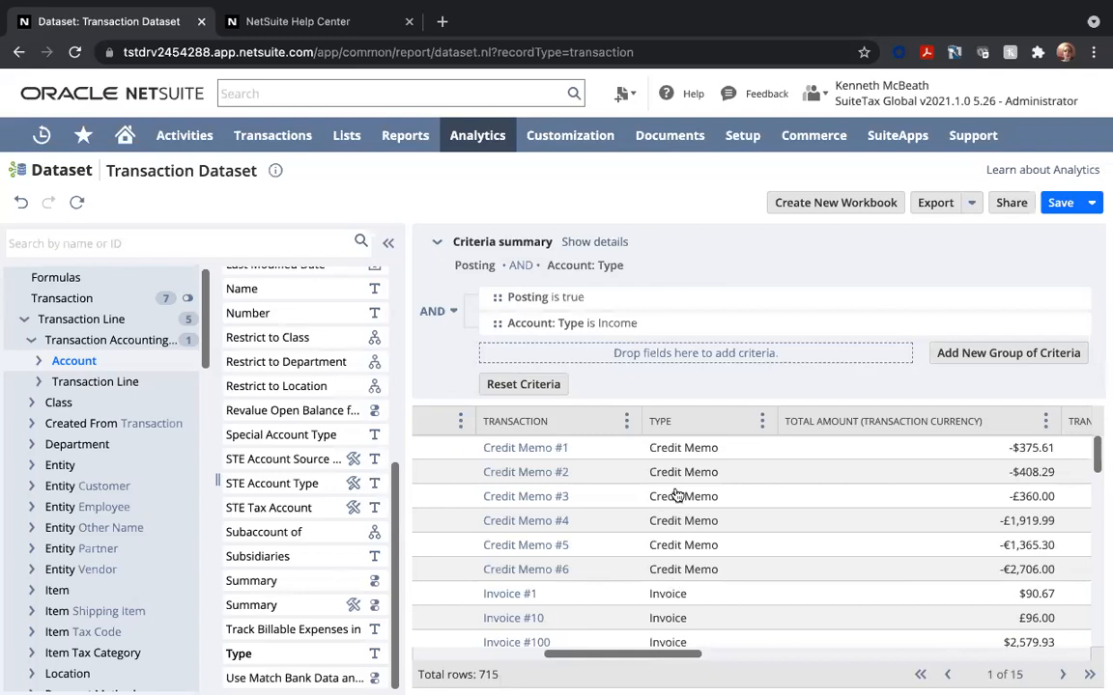
# Examine the filtered rows across the transaction type, total amount, item, quantity, subsidiary, net amount and billing country columns
pyautogui.scroll(-1, 674, 573)
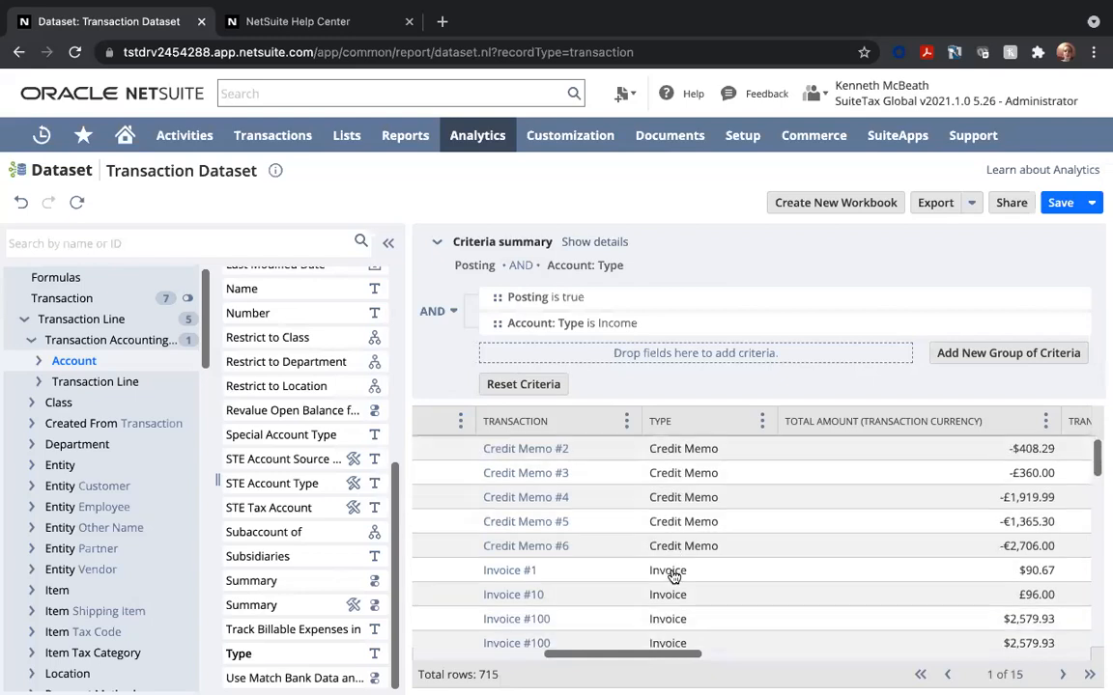
pyautogui.scroll(-2, 674, 575)
pyautogui.scroll(2, 674, 577)
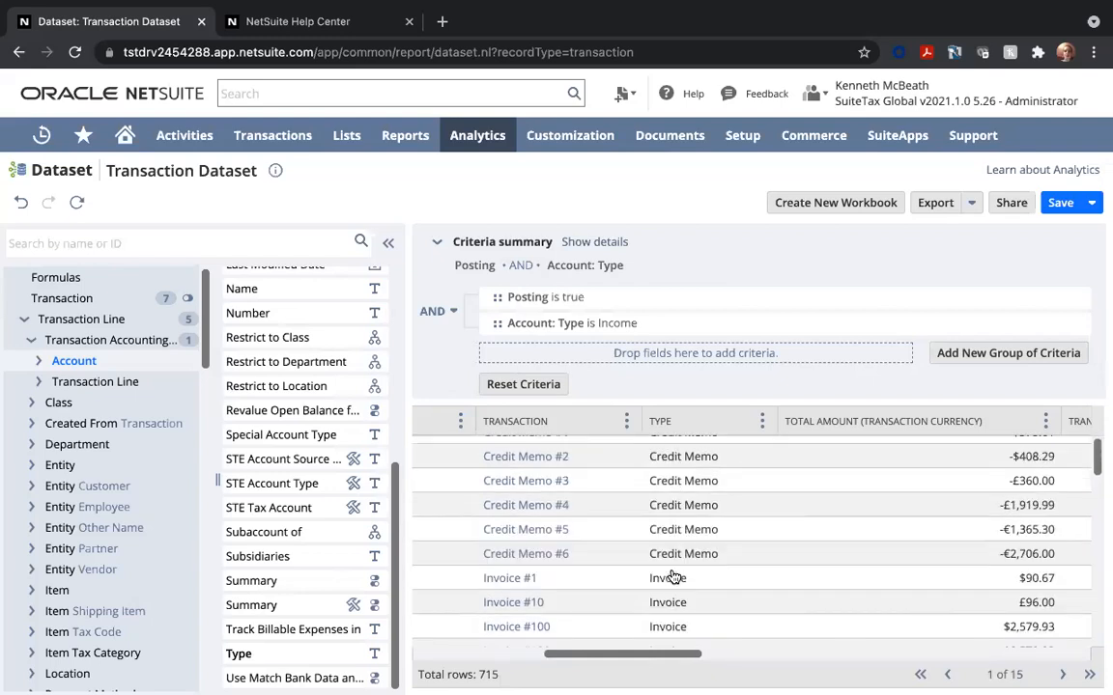
pyautogui.scroll(1, 674, 577)
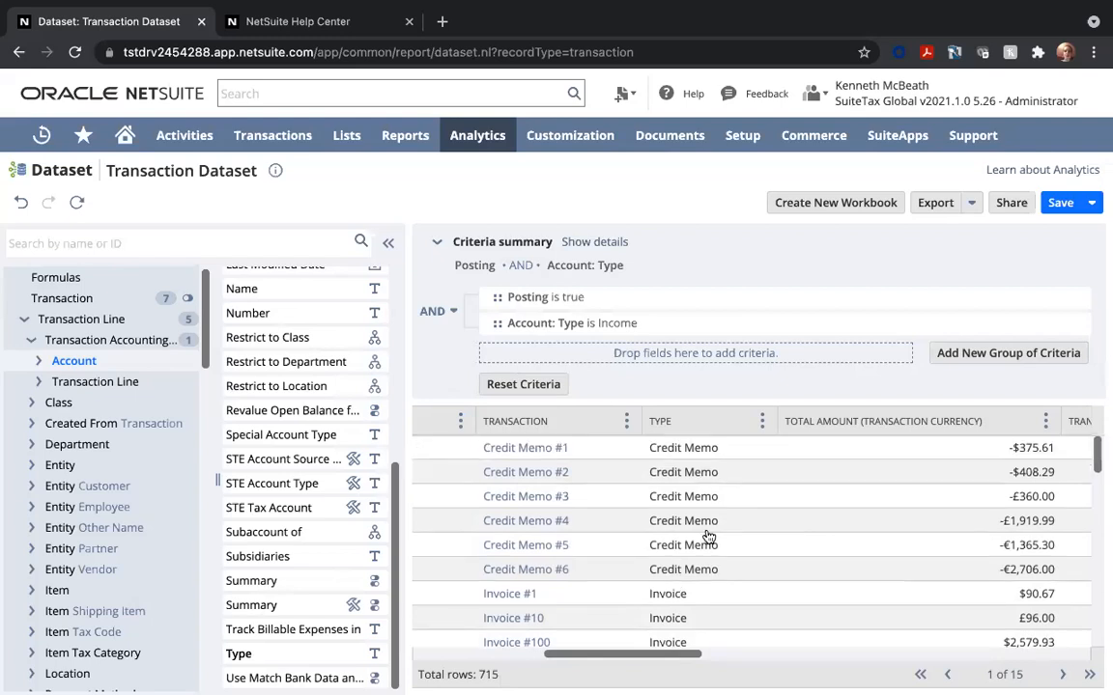
pyautogui.hscroll(1, 692, 539)
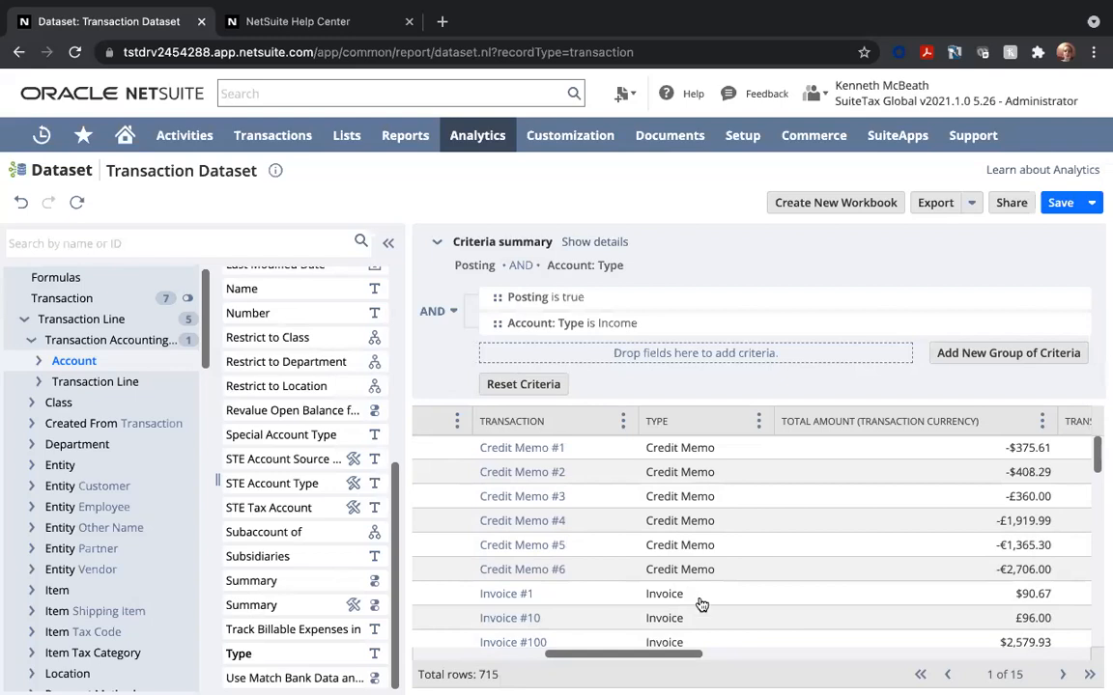
pyautogui.hscroll(1, 720, 603)
pyautogui.hscroll(3, 728, 604)
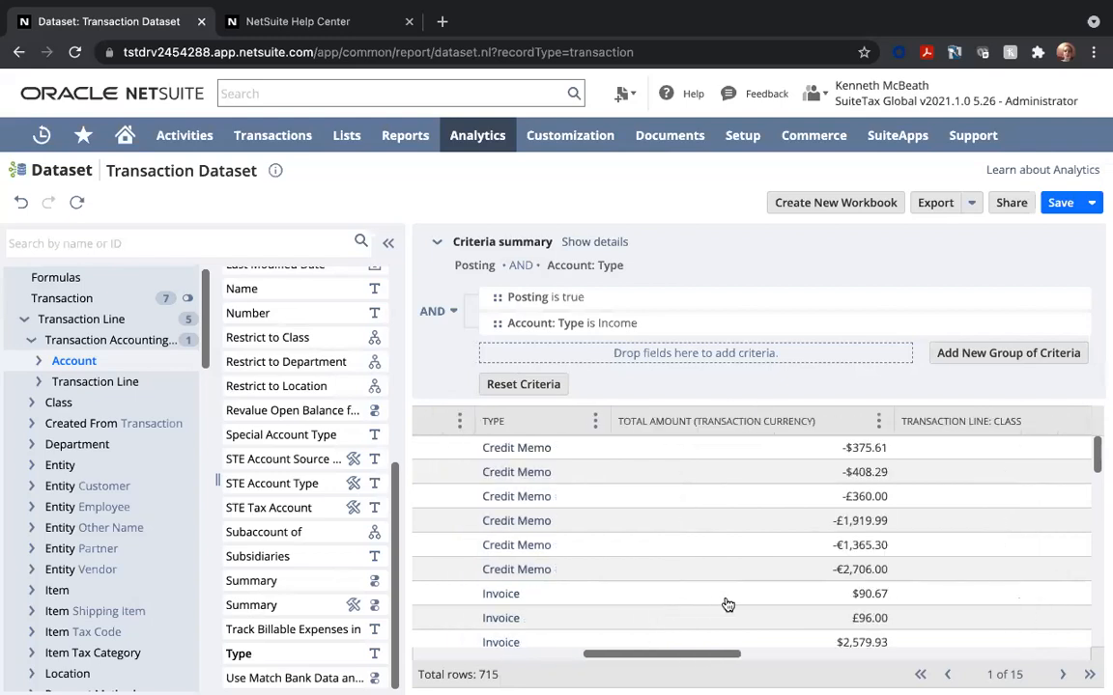
pyautogui.hscroll(5, 728, 605)
pyautogui.hscroll(5, 727, 605)
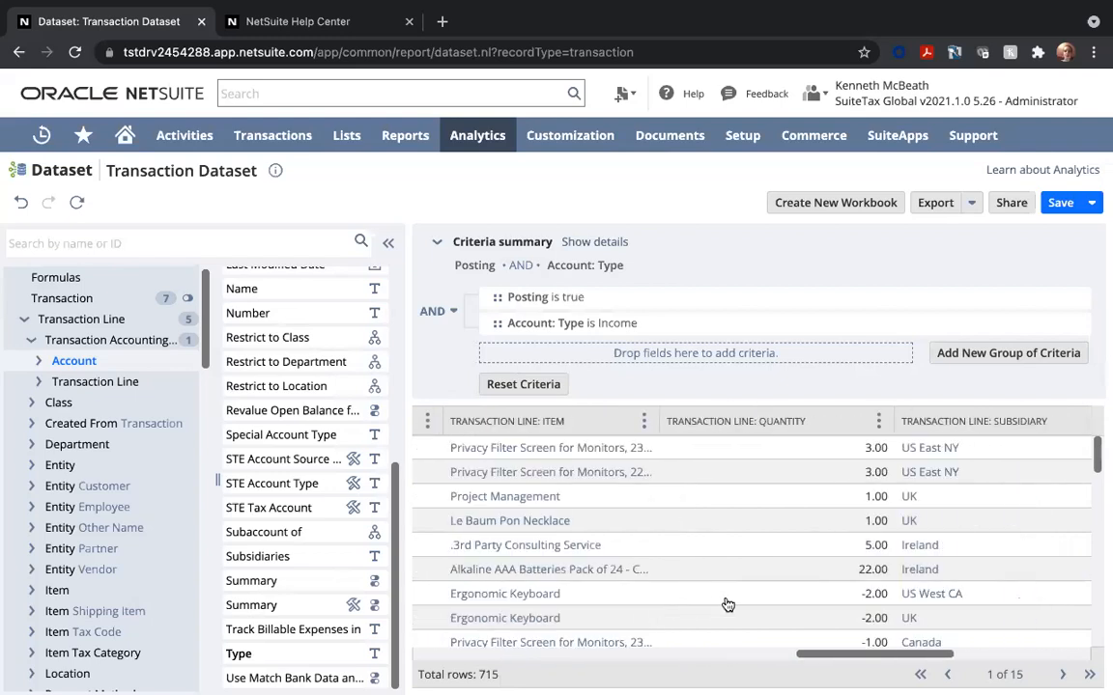
pyautogui.hscroll(2, 727, 605)
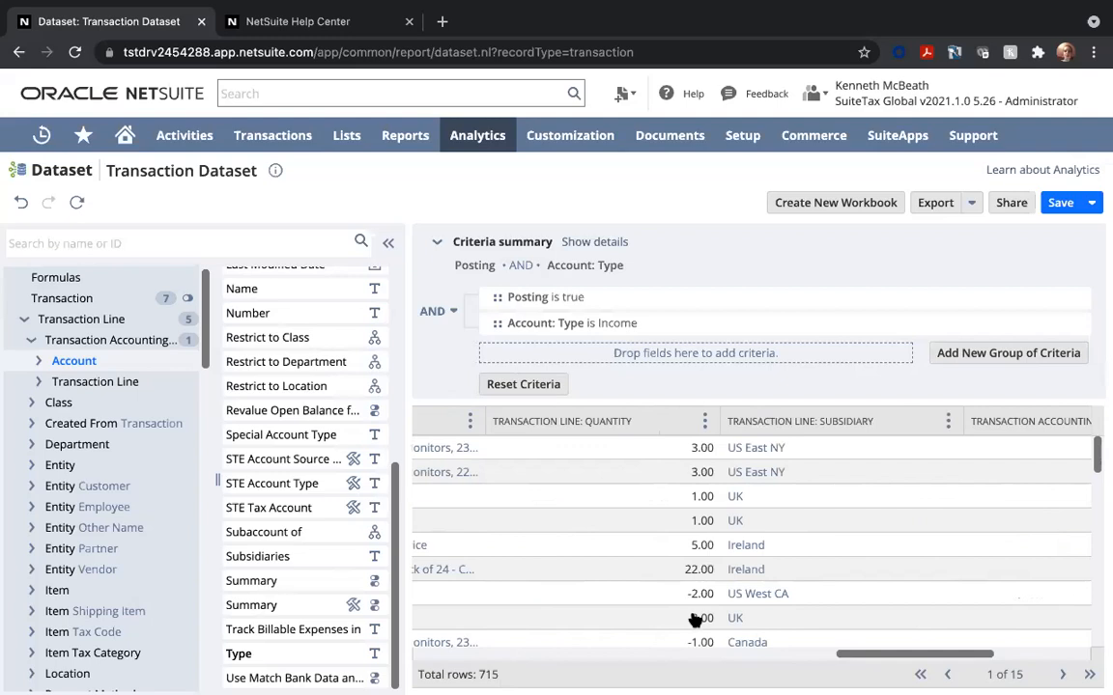
pyautogui.hscroll(1, 695, 621)
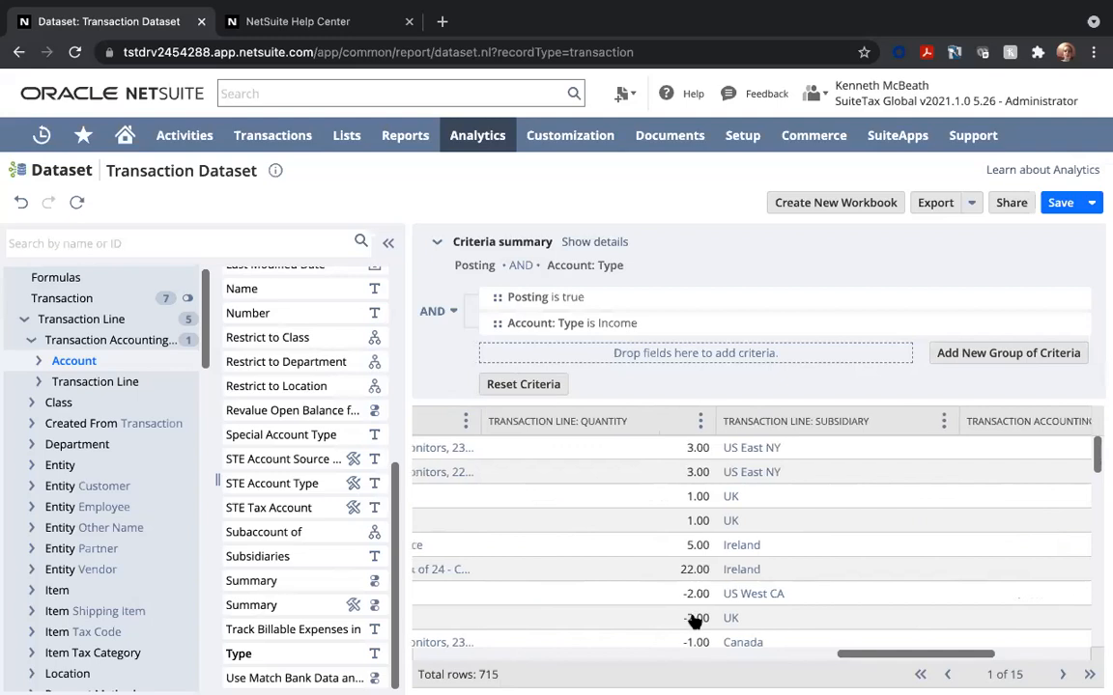
pyautogui.hscroll(10, 696, 621)
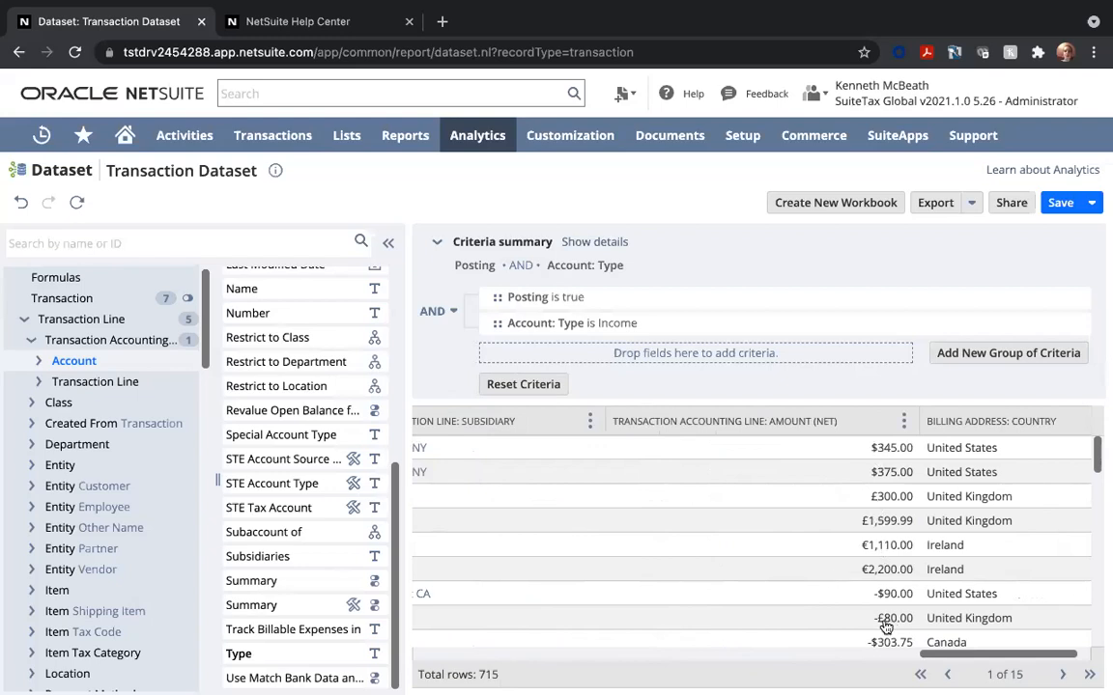
pyautogui.scroll(-3, 886, 628)
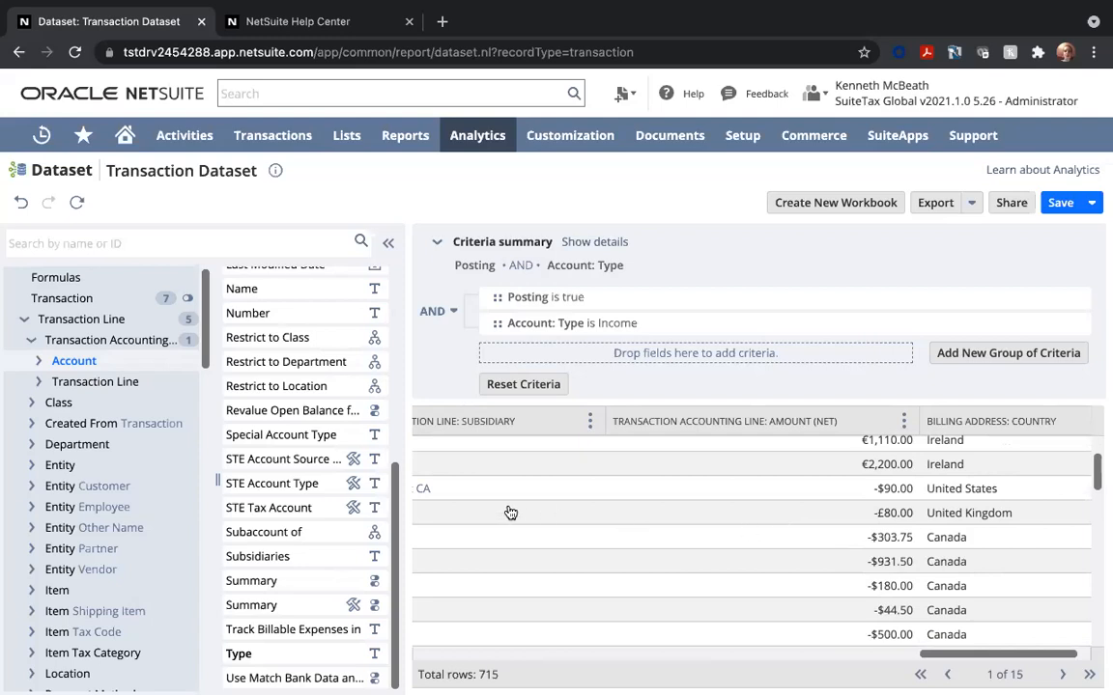
# Collapse the Transaction Line record and start a new formula field named "Net Amount (Formula)"
pyautogui.click(24, 320)
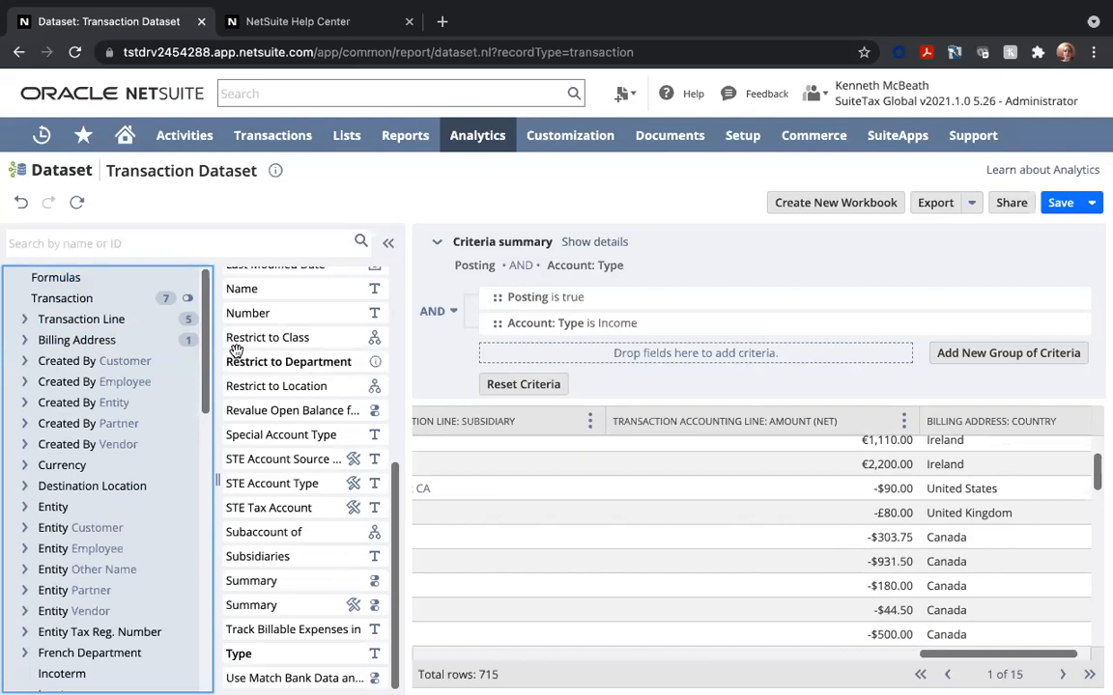
pyautogui.click(57, 277)
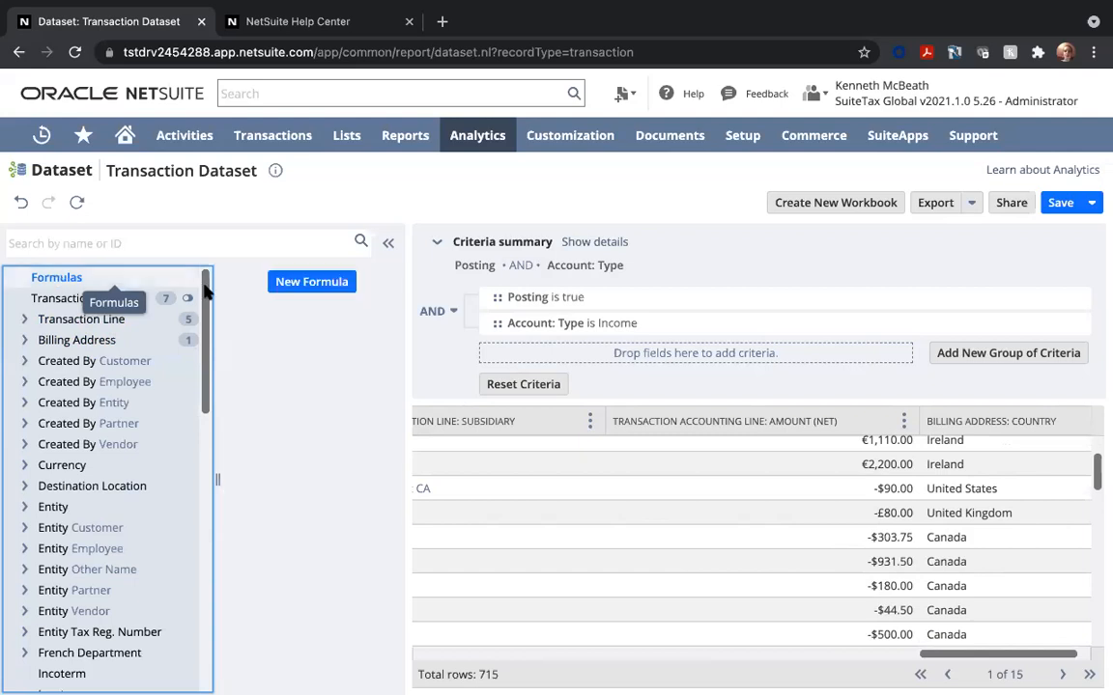
pyautogui.click(317, 282)
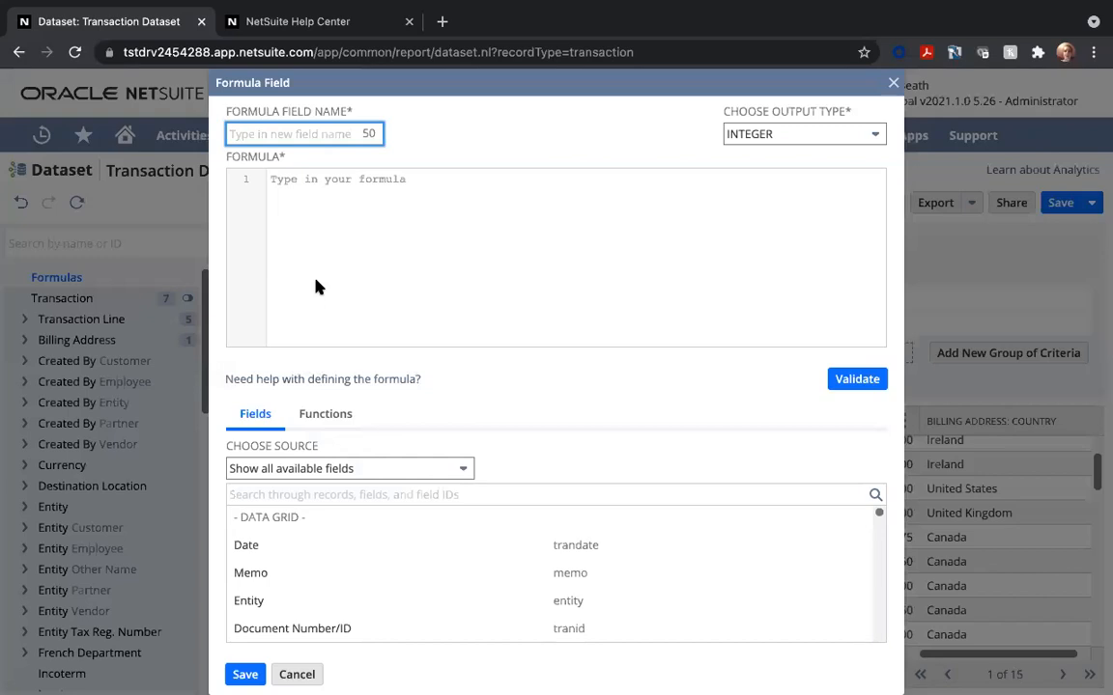
pyautogui.write('N')
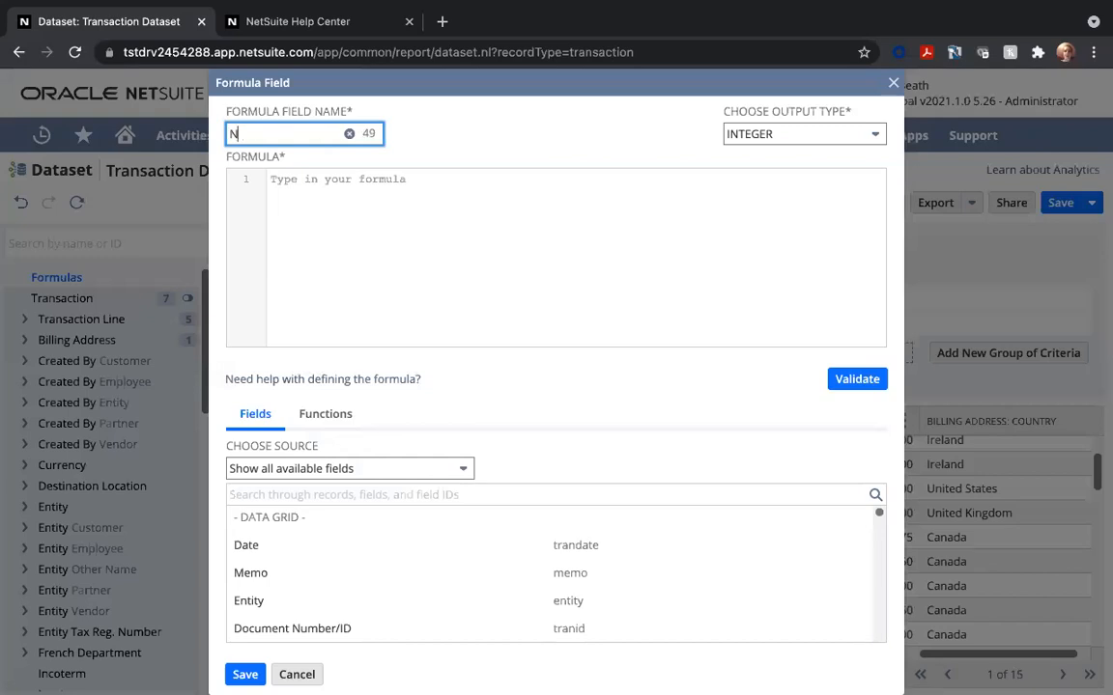
pyautogui.write('et Amount (Form')
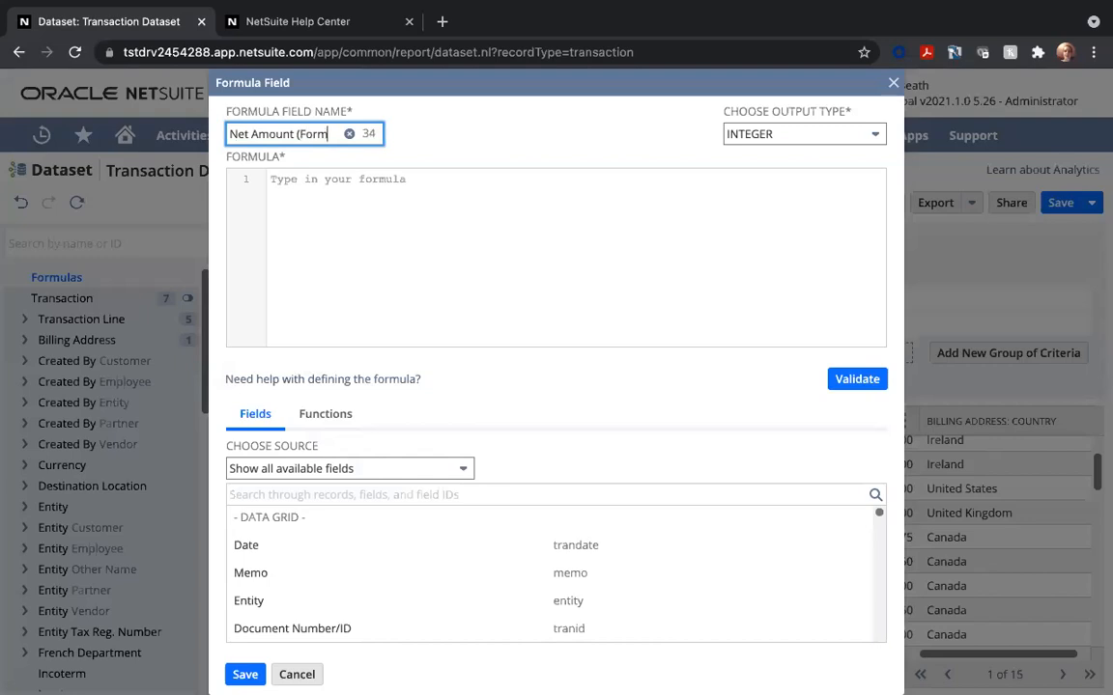
pyautogui.write('ula')
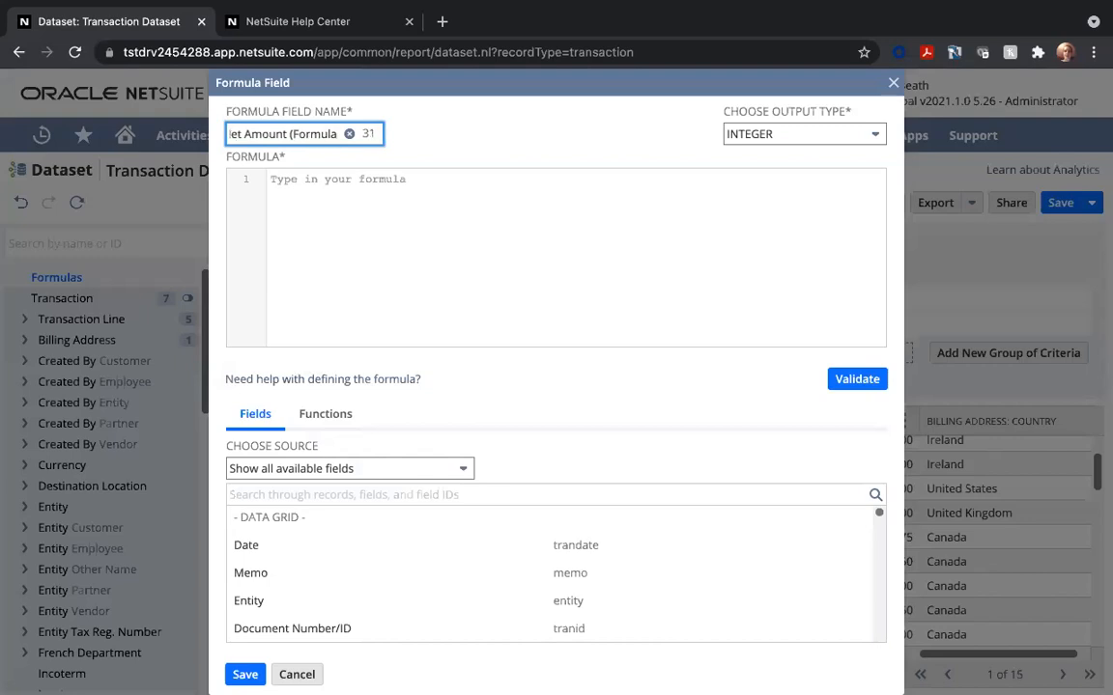
pyautogui.write(')')
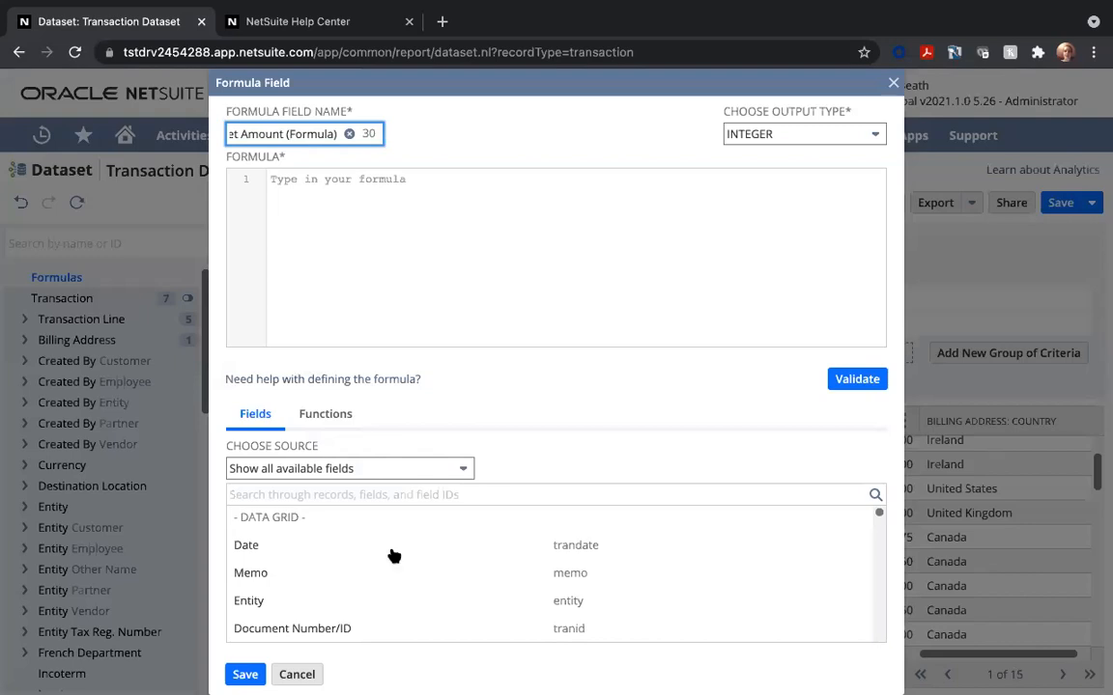
# Browse the fields available for the formula and limit the source to the Transaction Accounting Line record
pyautogui.scroll(-1, 349, 573)
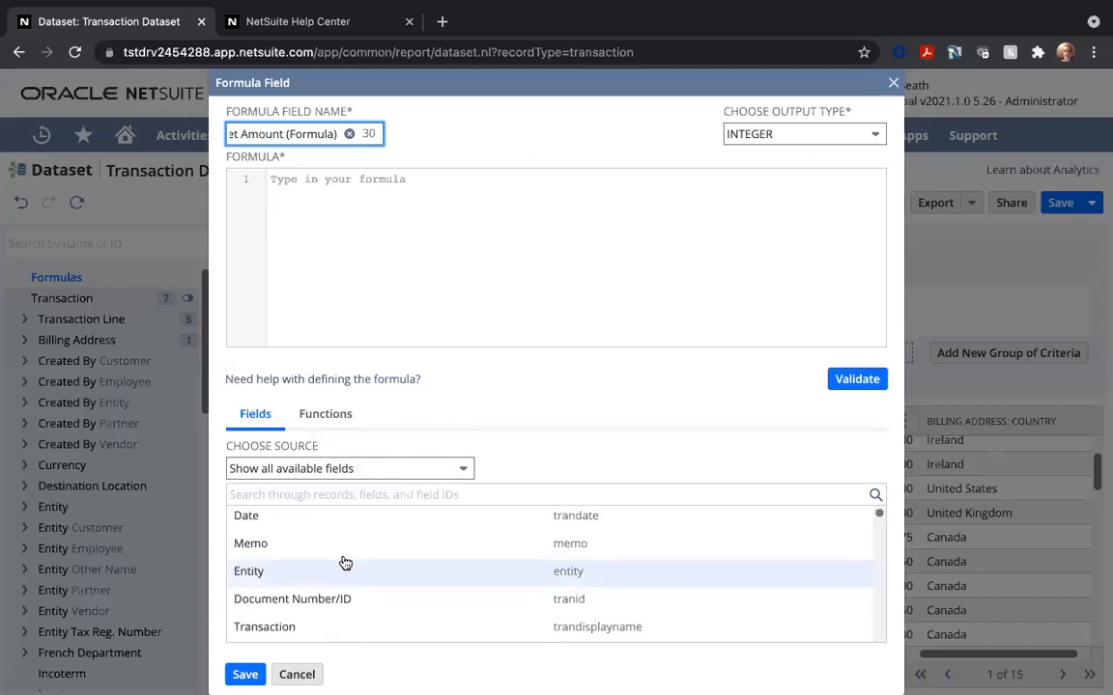
pyautogui.scroll(8, 357, 564)
pyautogui.scroll(-3, 855, 531)
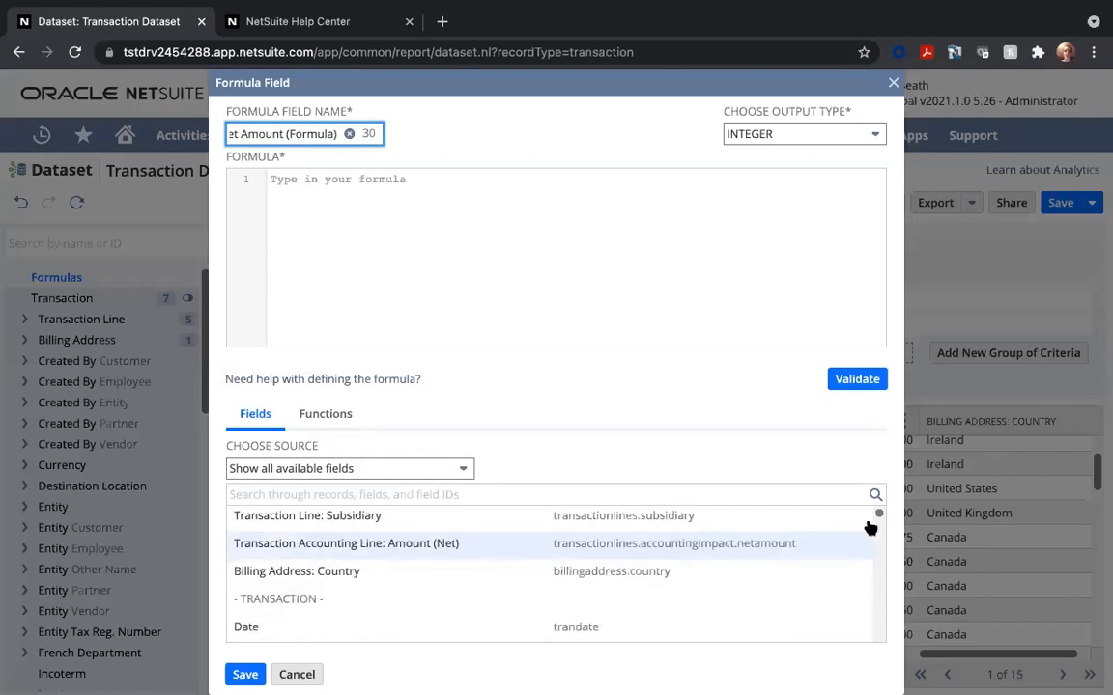
pyautogui.scroll(-1, 741, 563)
pyautogui.scroll(-5, 738, 564)
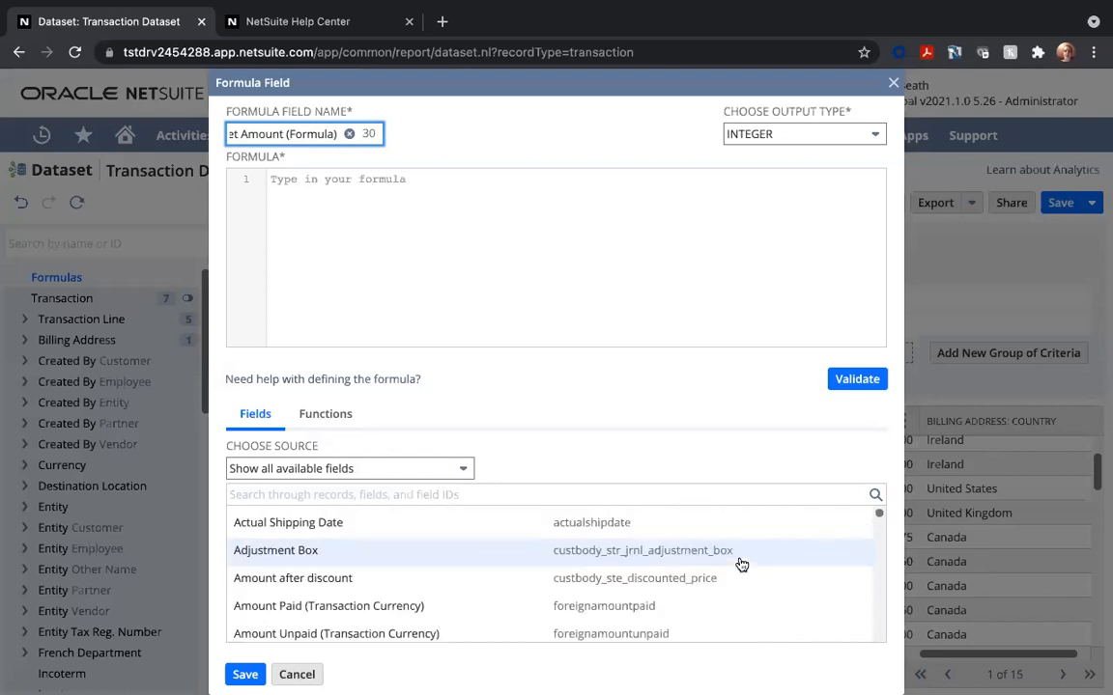
pyautogui.scroll(-10, 715, 554)
pyautogui.click(355, 471)
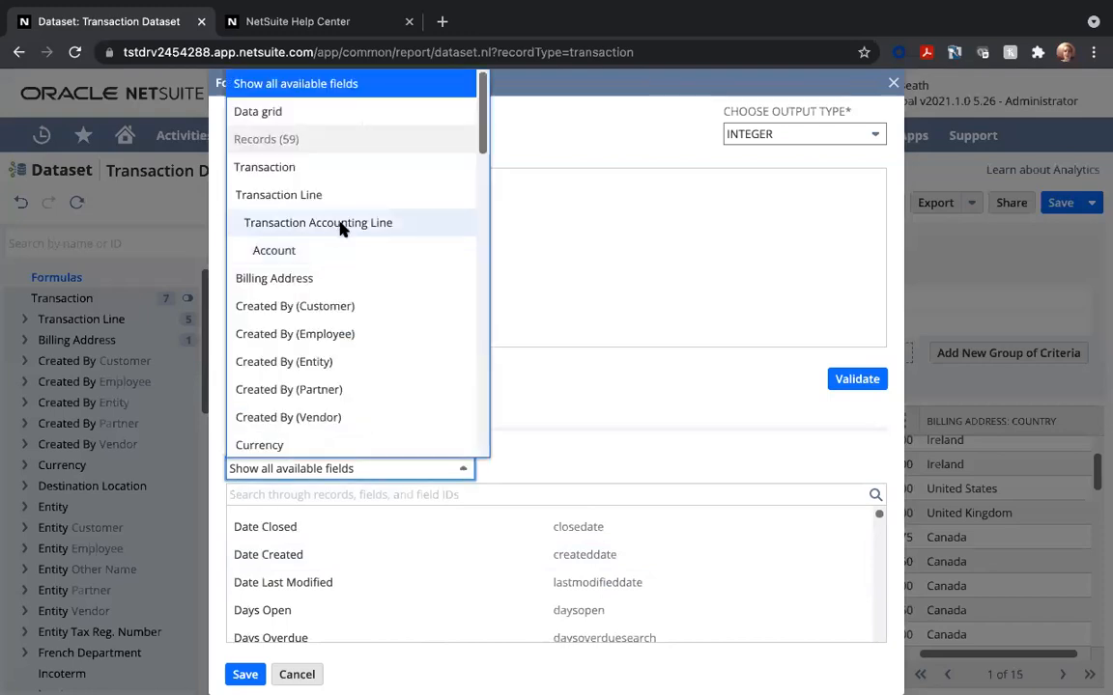
pyautogui.click(341, 228)
# Build the formula from the consolidated Amount (Net) field multiplied by -1: {transactionlines.accountingimpact.netamount#currency_consolidated}*-1
pyautogui.scroll(1, 423, 567)
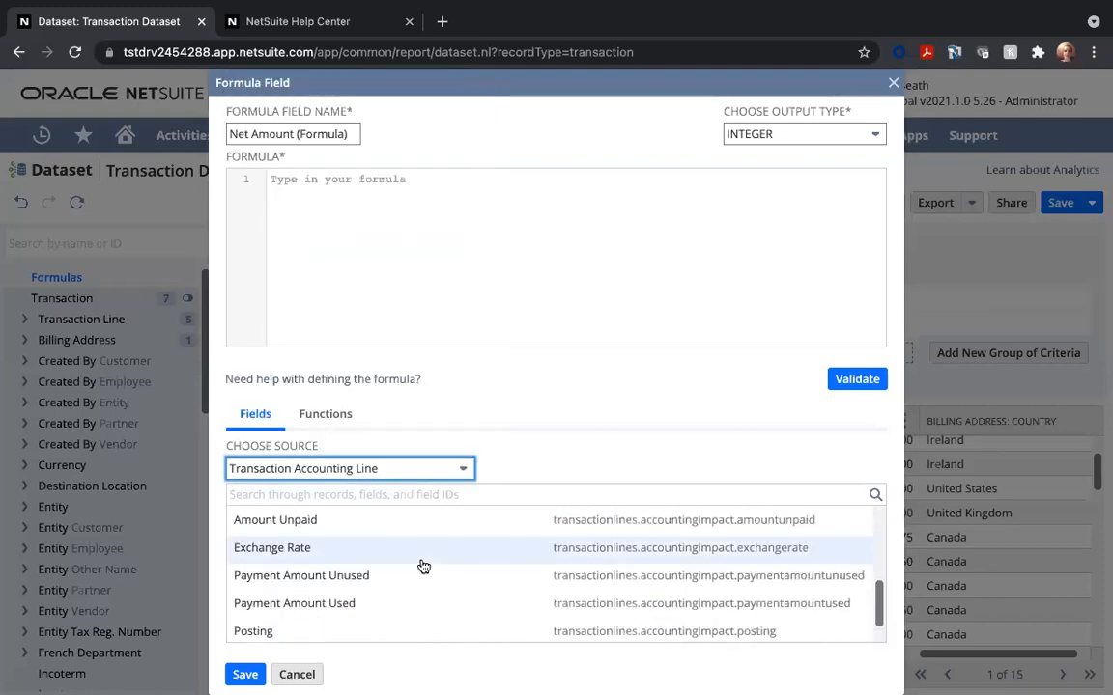
pyautogui.scroll(1, 423, 568)
pyautogui.scroll(3, 423, 569)
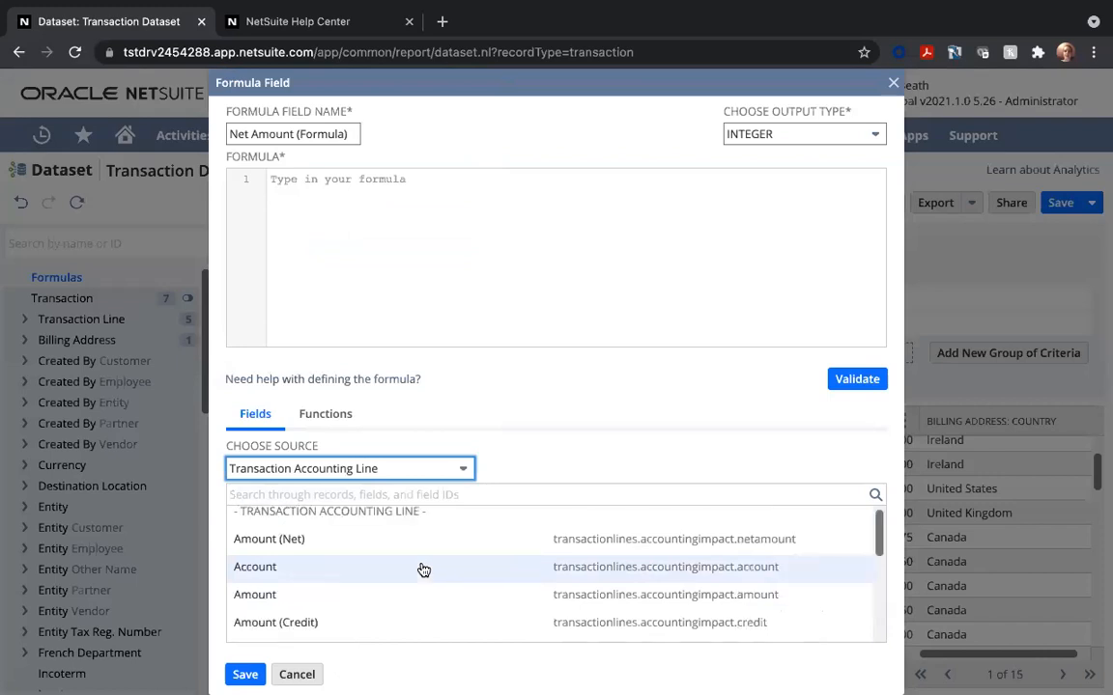
pyautogui.scroll(-2, 423, 570)
pyautogui.scroll(1, 423, 570)
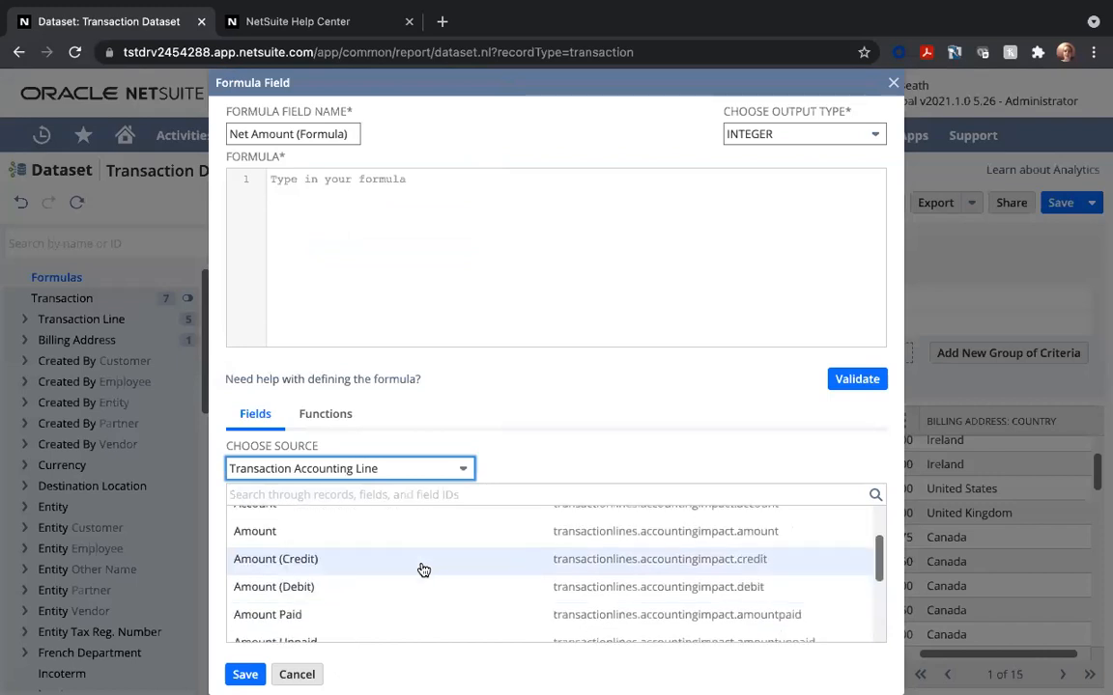
pyautogui.scroll(2, 423, 570)
pyautogui.moveTo(343, 551); pyautogui.dragTo(367, 252)
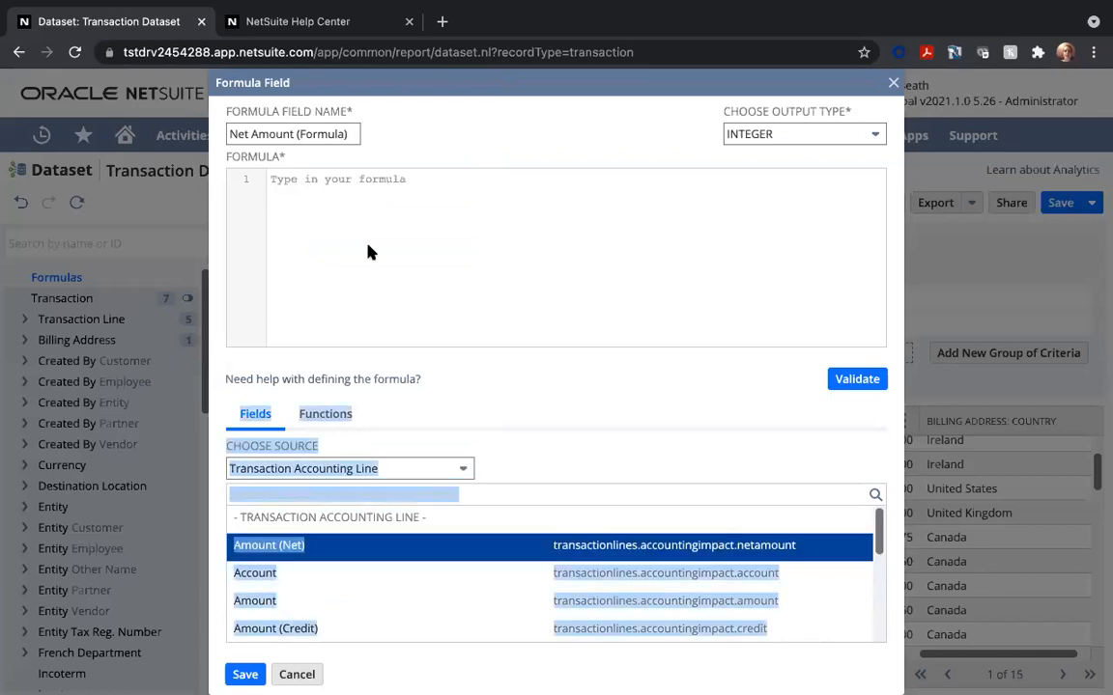
pyautogui.doubleClick(290, 546)
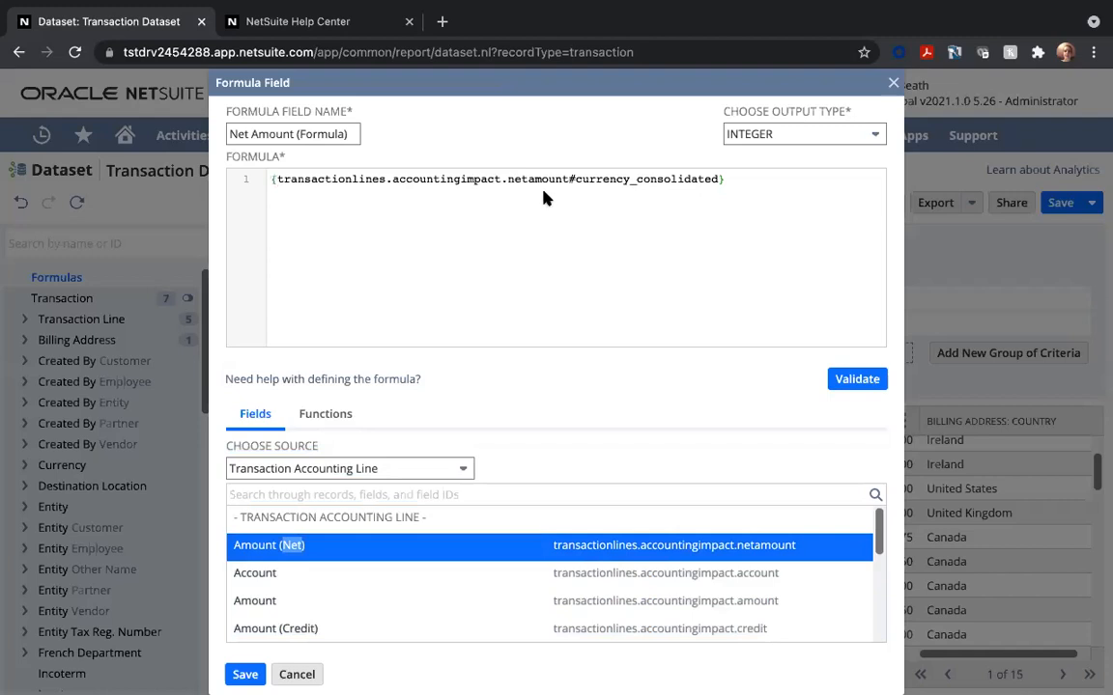
pyautogui.click(797, 191)
pyautogui.write('*-1')
# Set the net amount formula's output type to FLOAT, validate the formula and save it
pyautogui.click(859, 379)
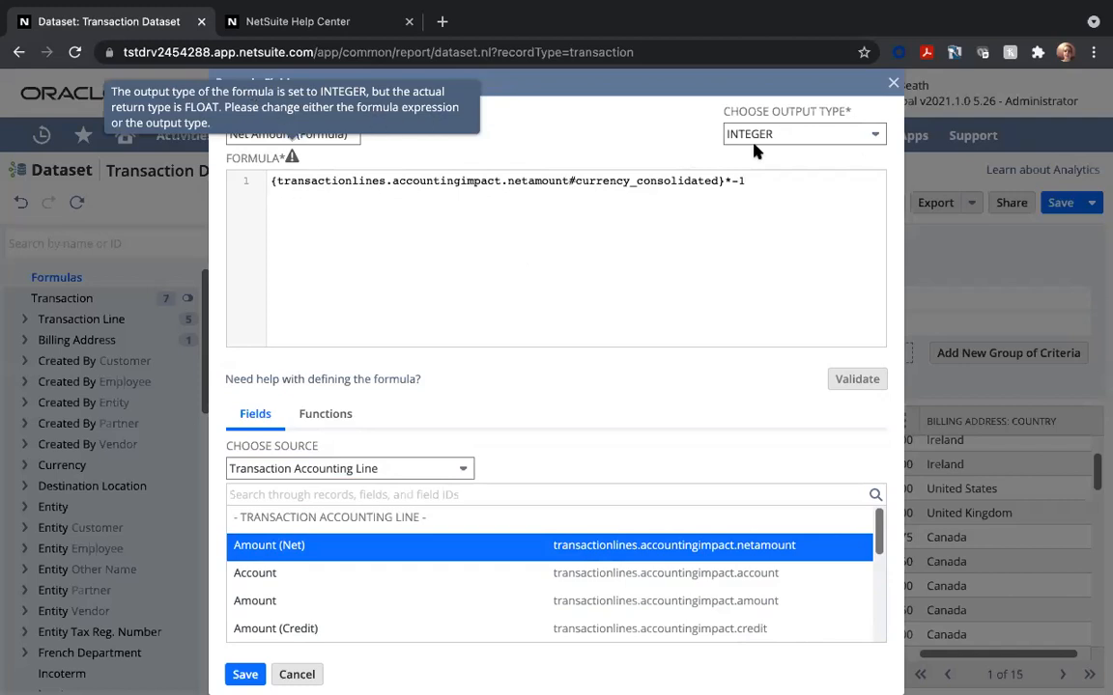
pyautogui.click(789, 140)
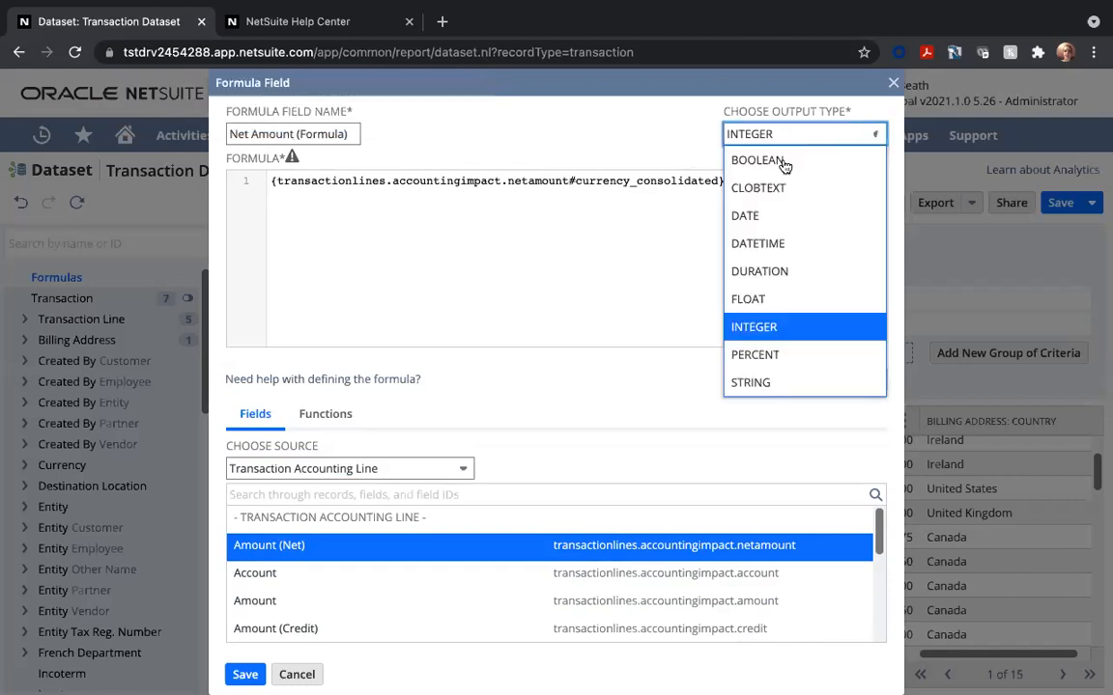
pyautogui.click(776, 298)
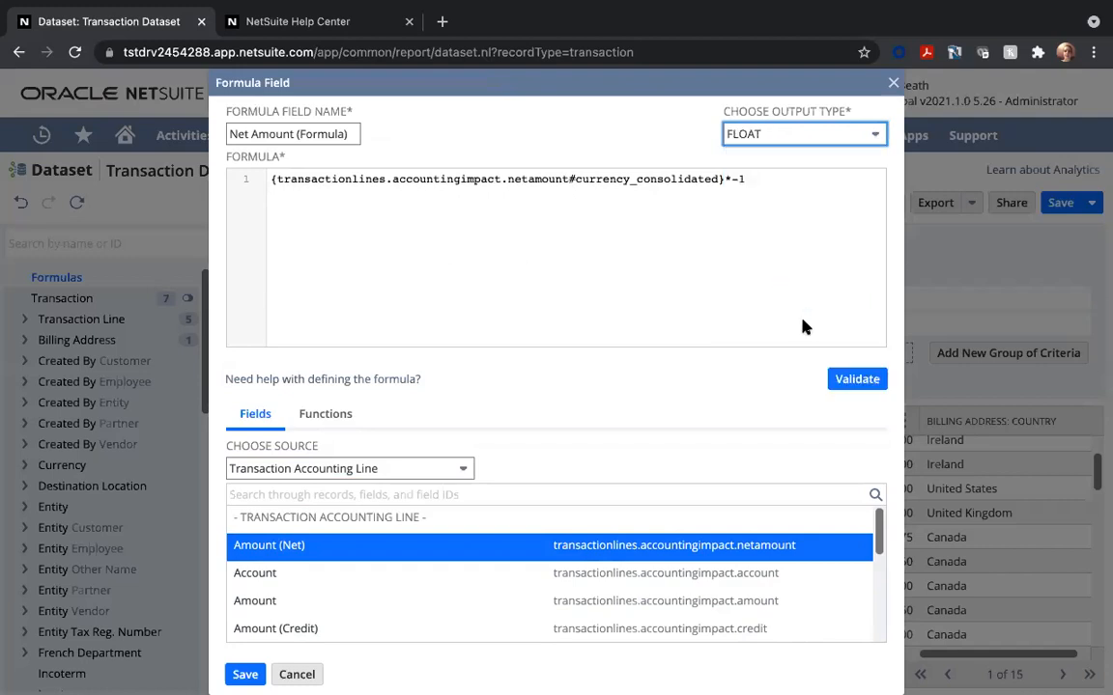
pyautogui.click(857, 380)
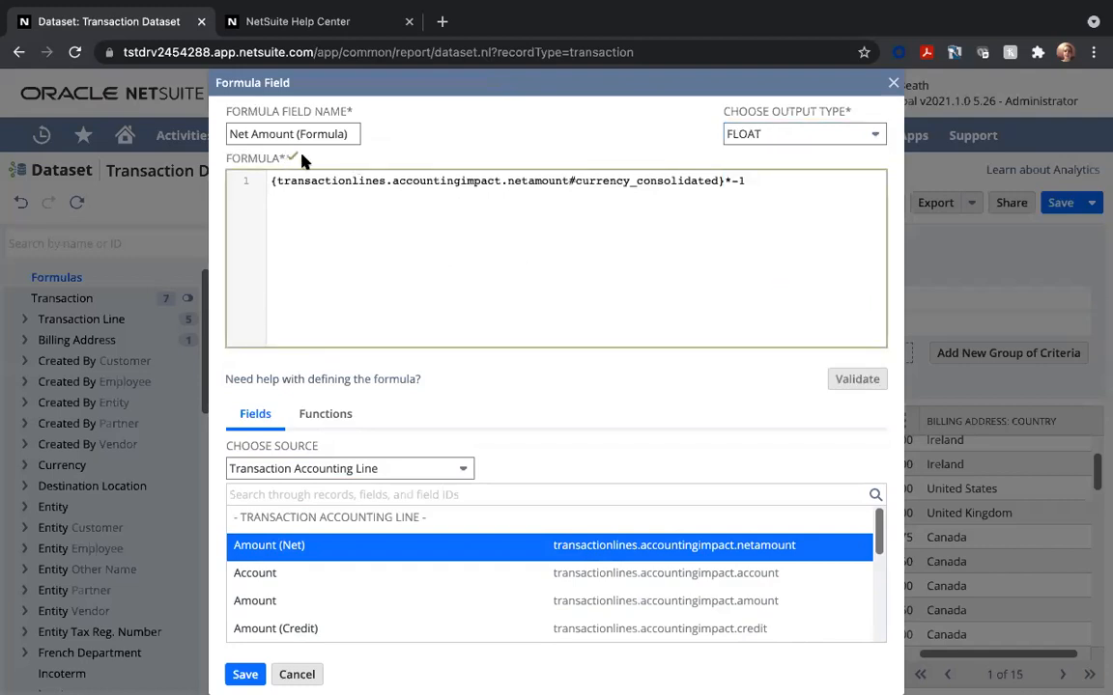
pyautogui.moveTo(386, 245)
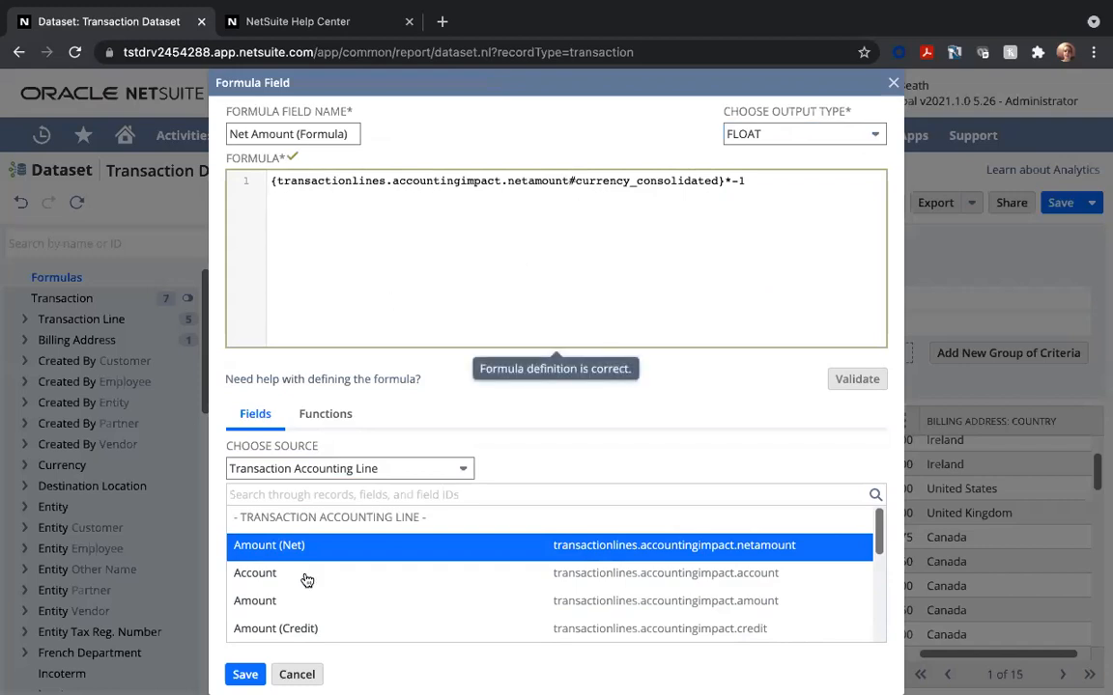
pyautogui.click(244, 674)
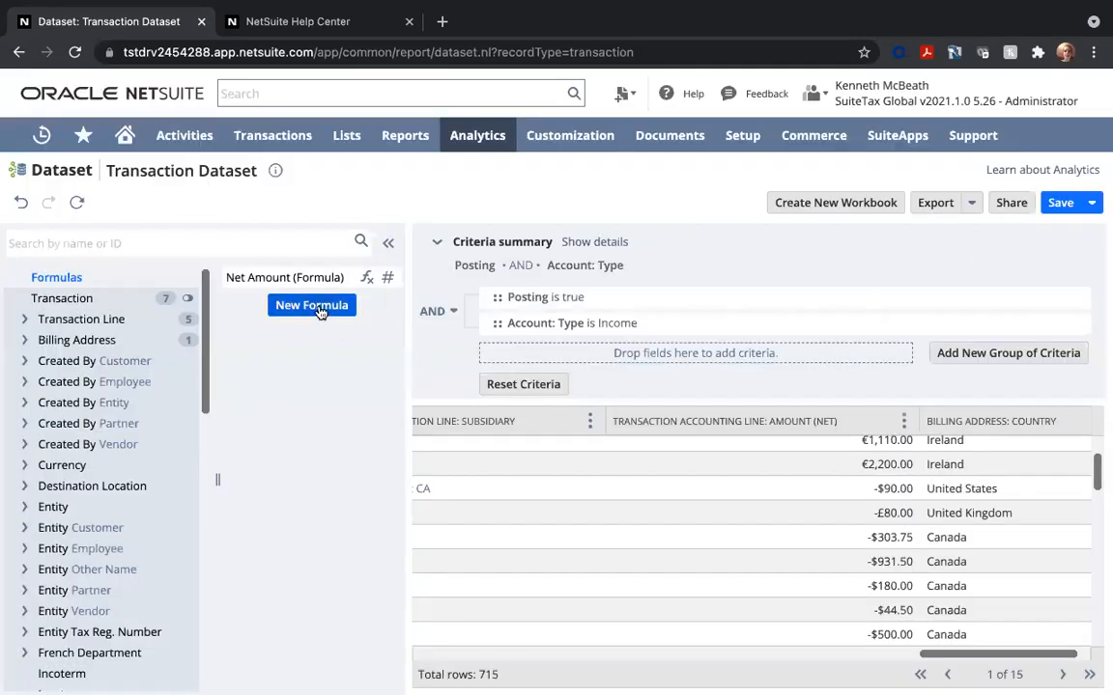
# Start another formula field named "Quantity (Formula)"
pyautogui.click(320, 307)
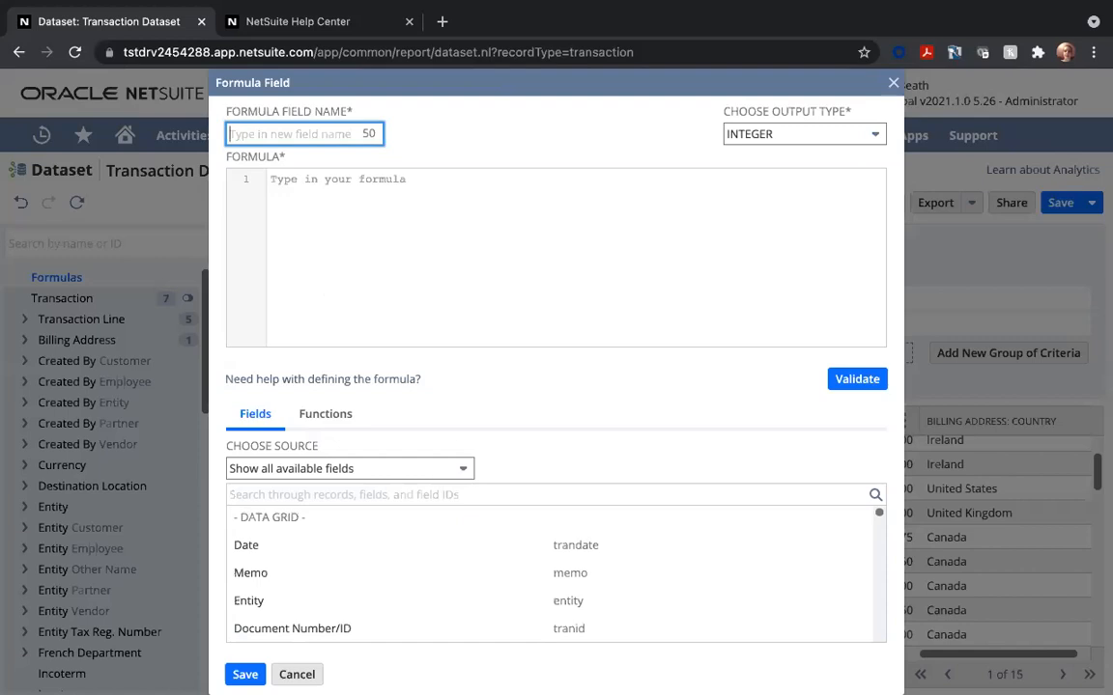
pyautogui.write('Quantity ')
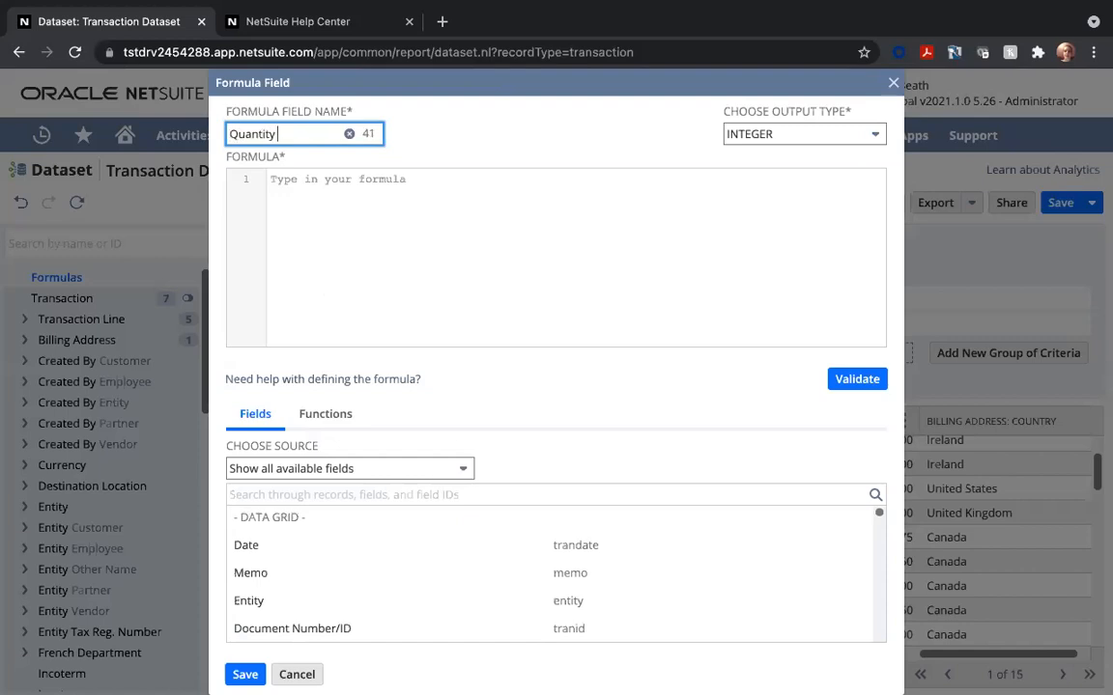
pyautogui.write('(Formula)')
pyautogui.click(340, 233)
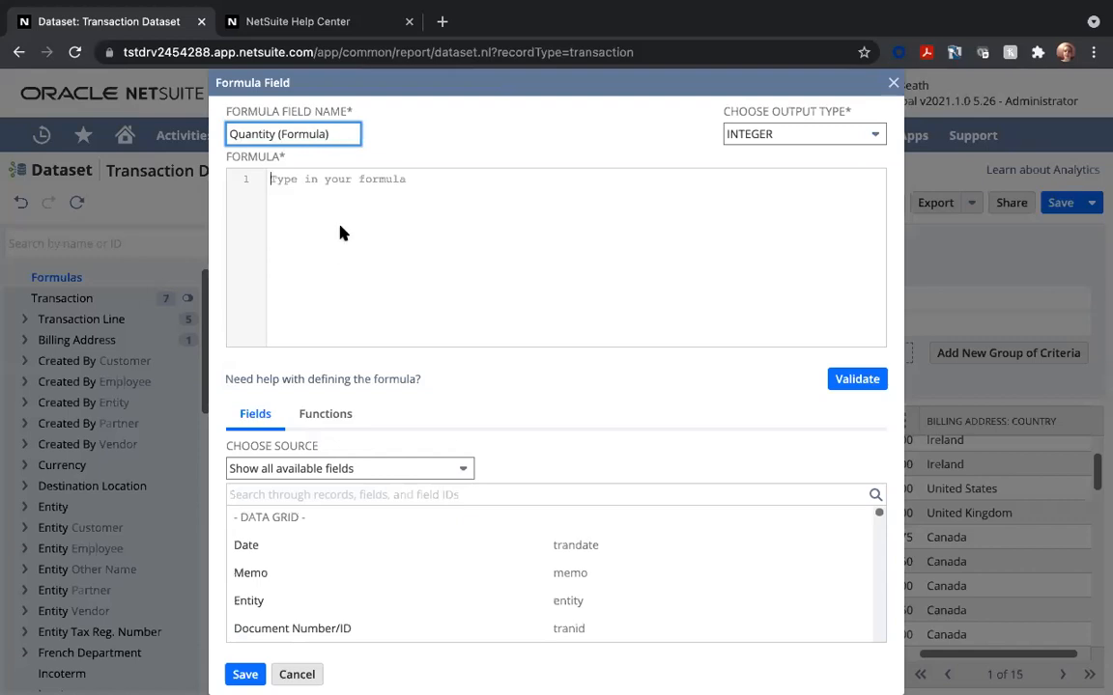
# Build the formula from the Transaction Line record's Quantity field multiplied by -1: {transactionlines.quantity}*-1
pyautogui.click(326, 473)
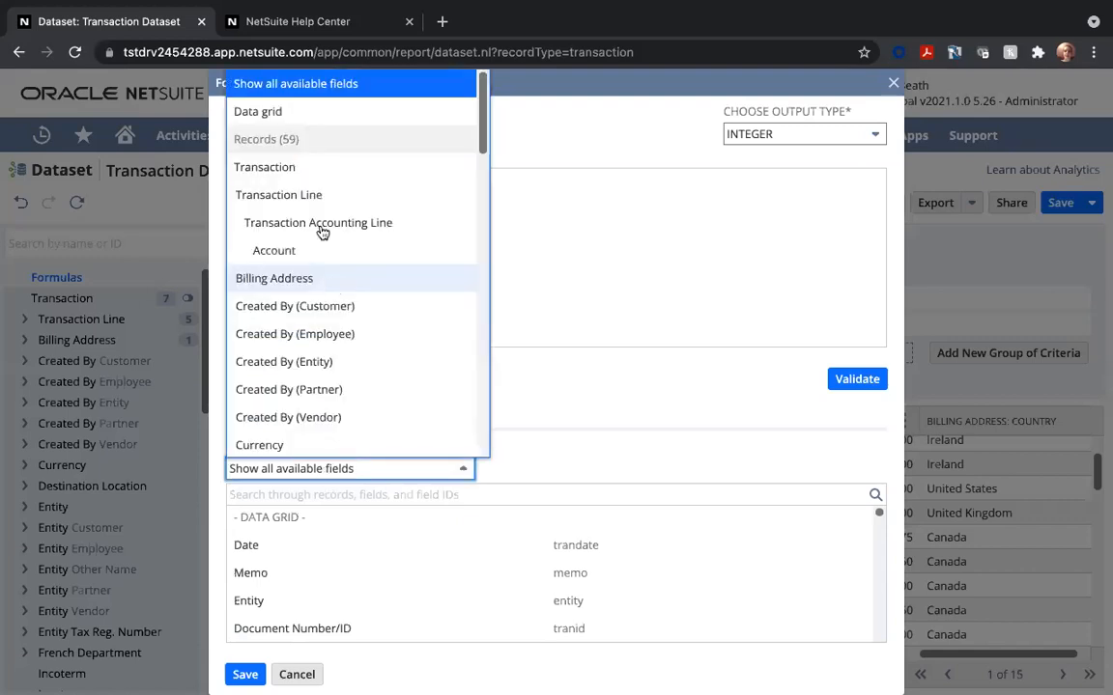
pyautogui.click(315, 197)
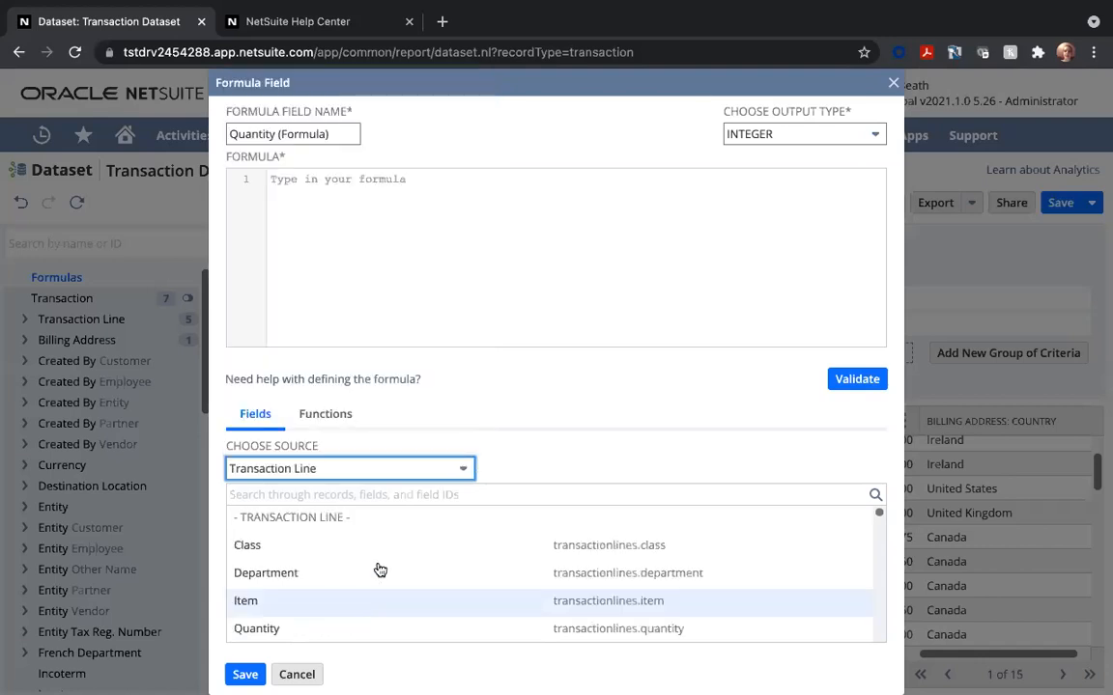
pyautogui.click(293, 629)
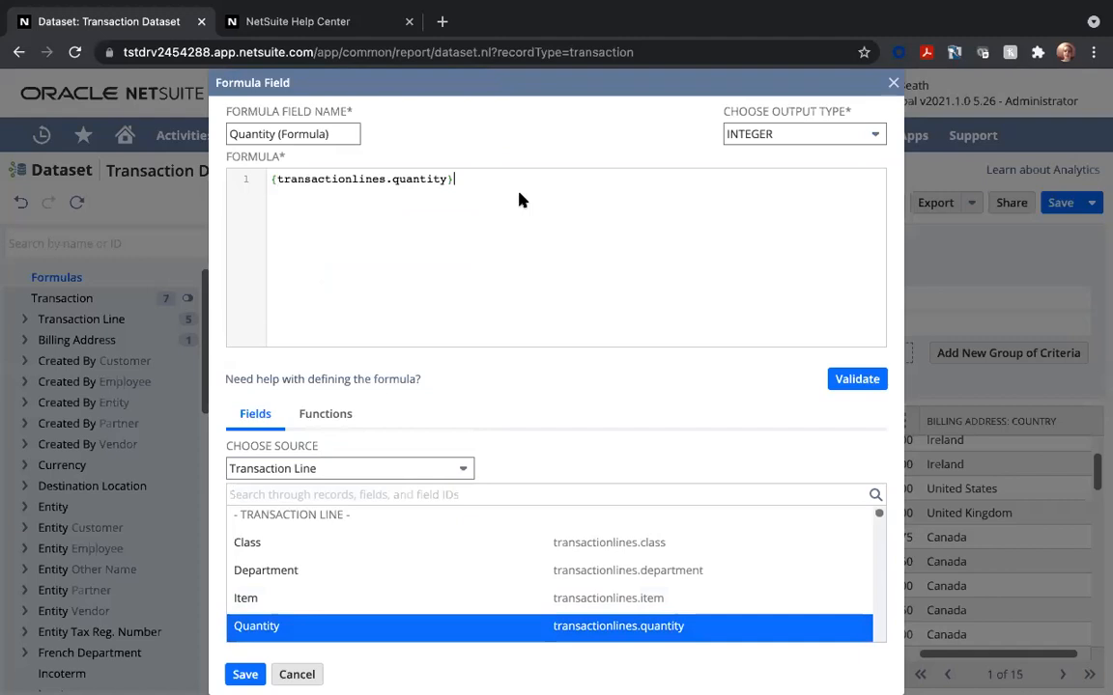
pyautogui.write('*-1')
# Set the quantity formula's output type to FLOAT, then validate and save the field
pyautogui.click(804, 137)
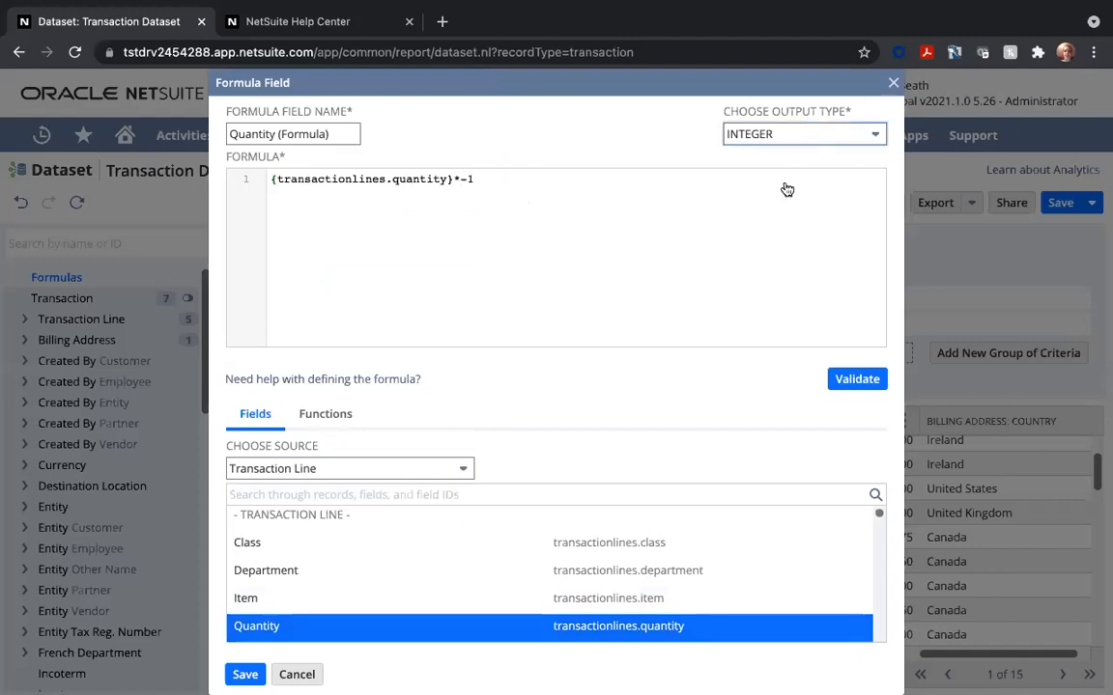
pyautogui.click(759, 299)
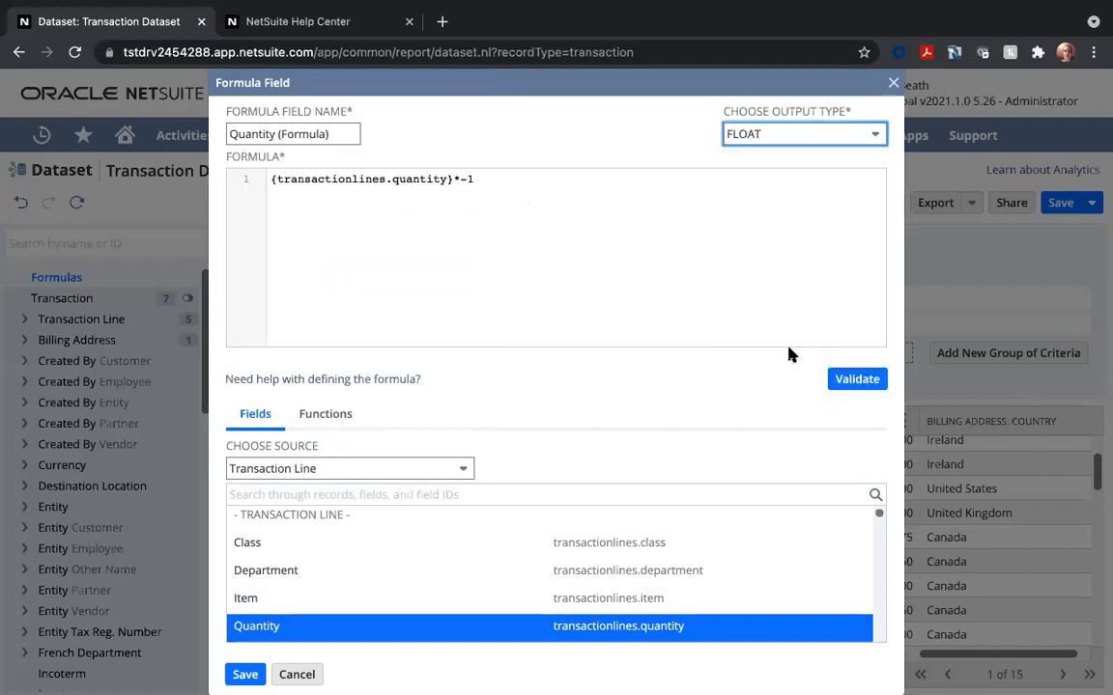
pyautogui.click(856, 379)
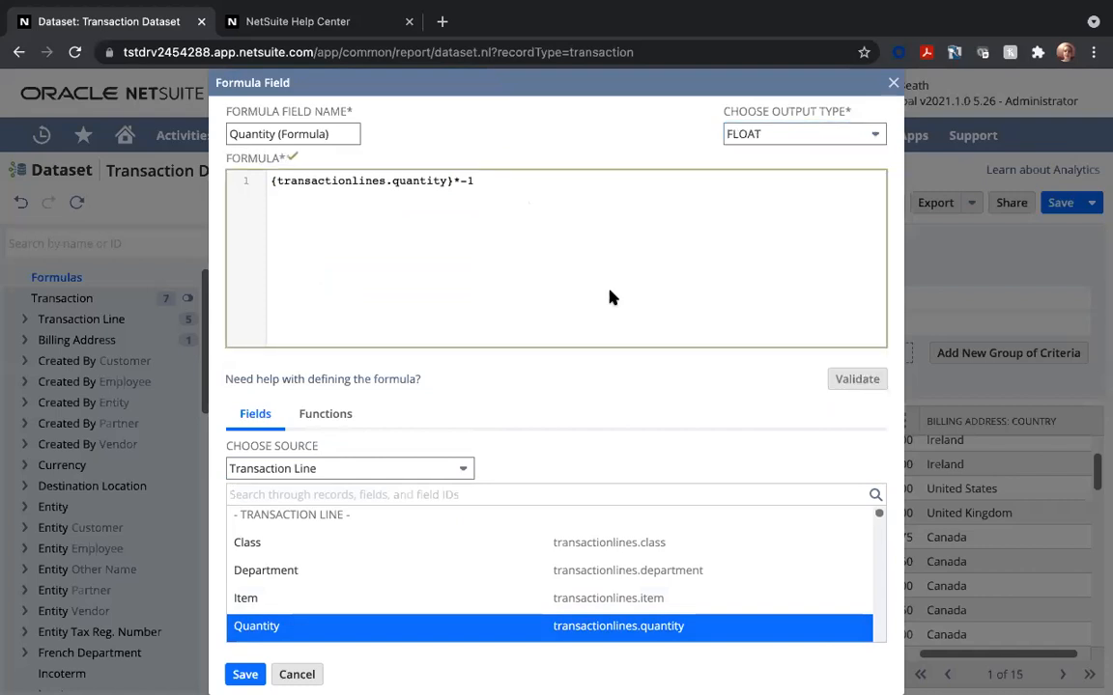
pyautogui.click(248, 676)
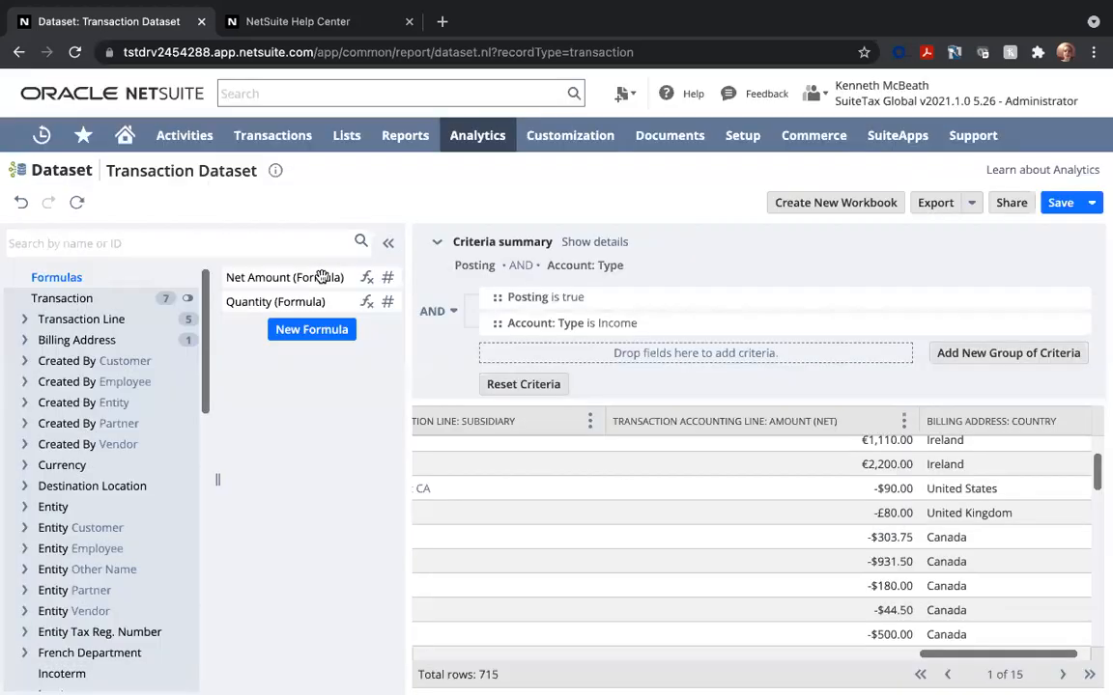
# Add Net Amount (Formula) before the billing country column and Quantity (Formula) before that, then collapse the field list
pyautogui.moveTo(322, 278)
pyautogui.mouseDown()
pyautogui.moveTo(337, 249)
pyautogui.moveTo(841, 392)
pyautogui.moveTo(961, 445)
pyautogui.mouseUp()
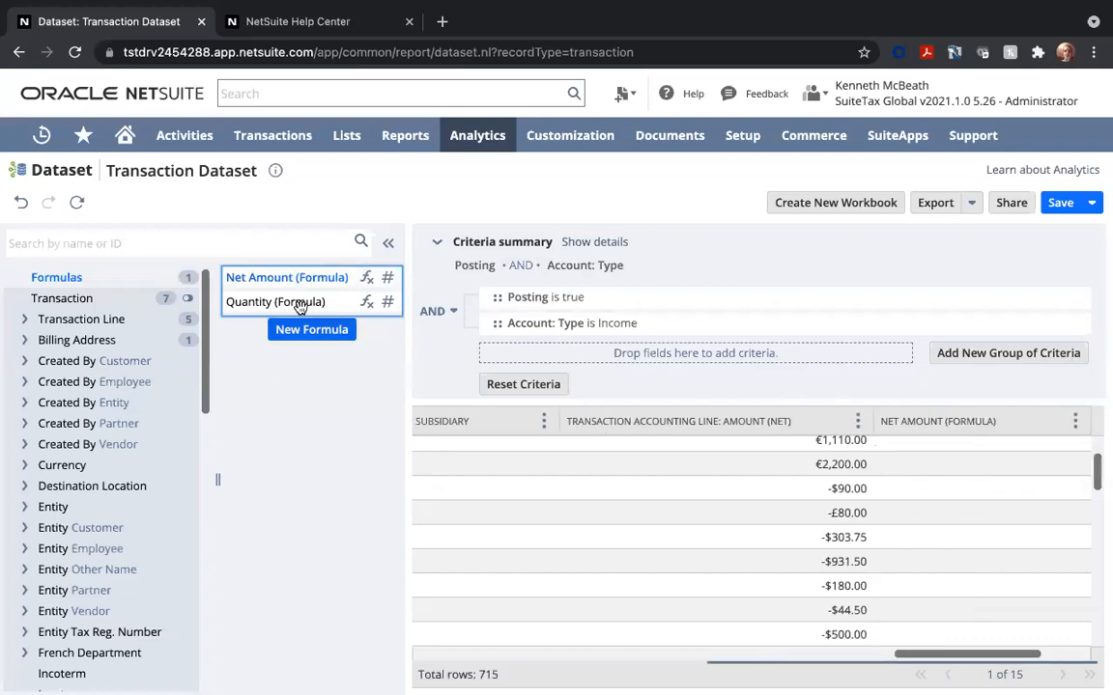
pyautogui.moveTo(299, 306); pyautogui.dragTo(786, 460)
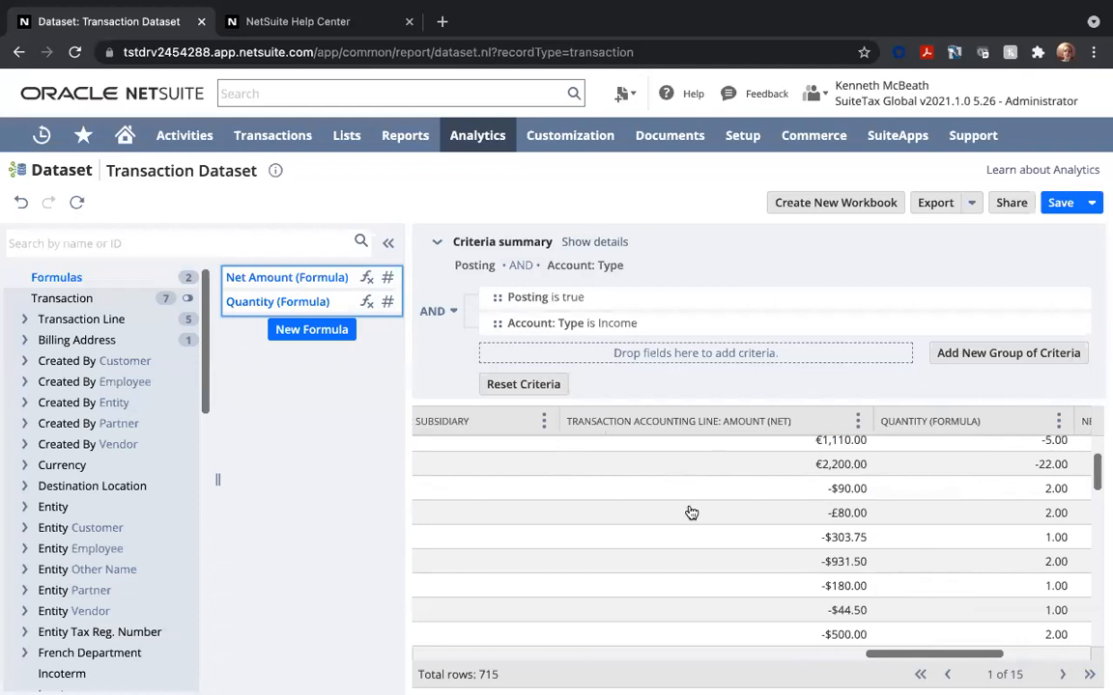
pyautogui.click(389, 245)
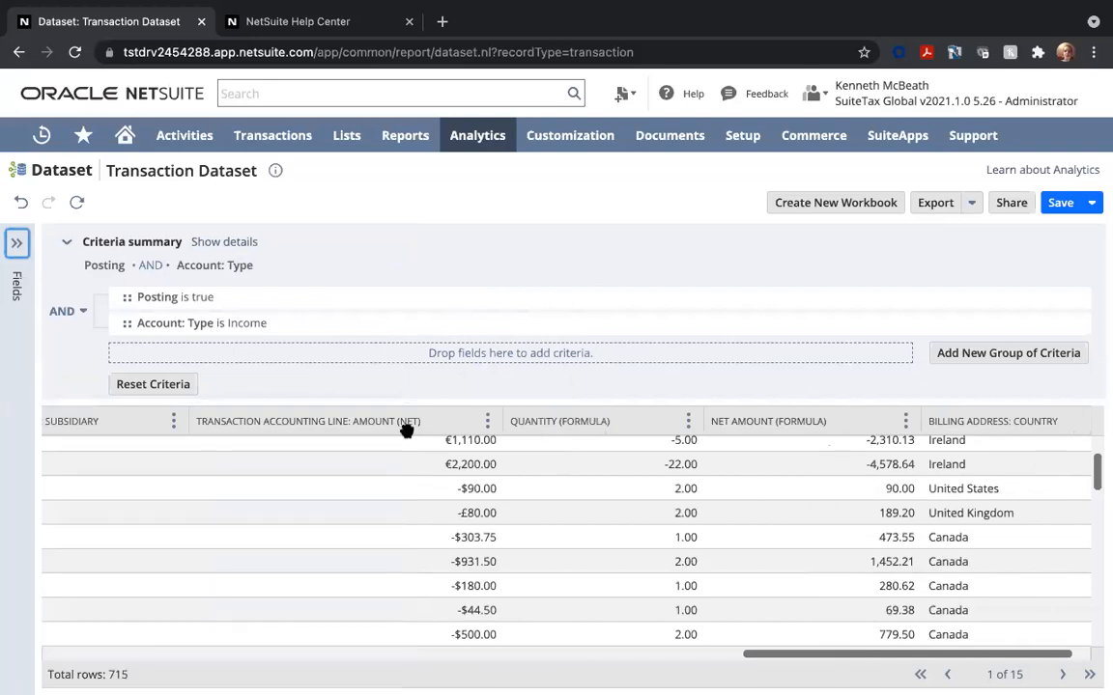
# Compare the quantity and net amount formula columns with the Amount (Net) column across the first dataset rows
pyautogui.scroll(1, 409, 531)
pyautogui.scroll(2, 409, 531)
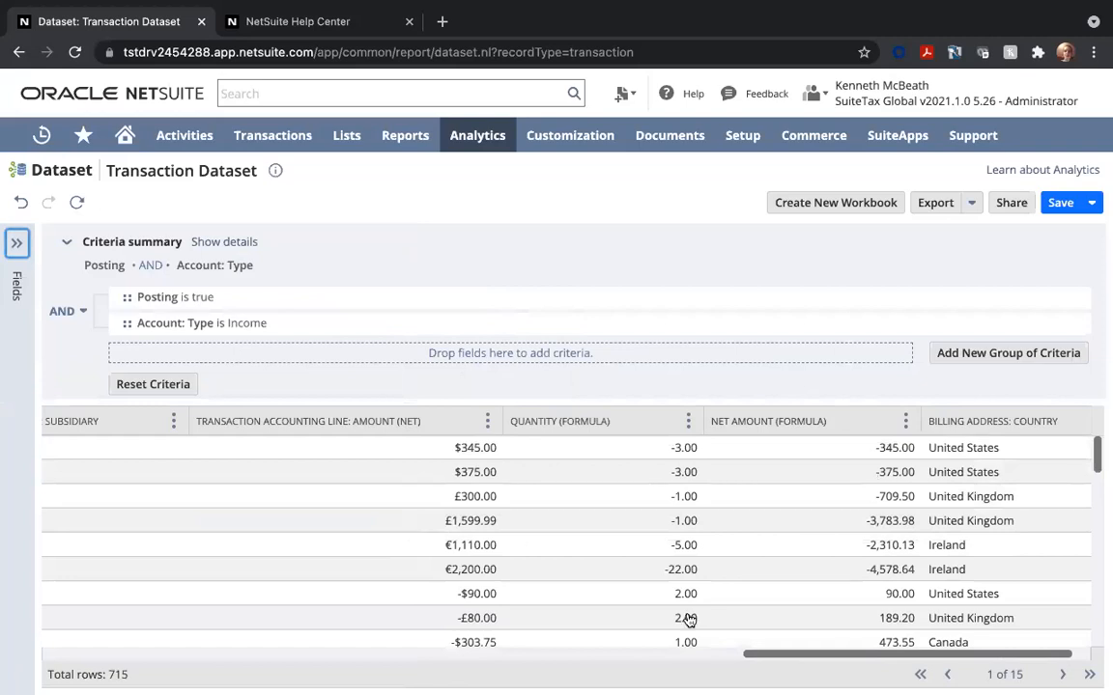
pyautogui.moveTo(782, 657); pyautogui.dragTo(764, 657)
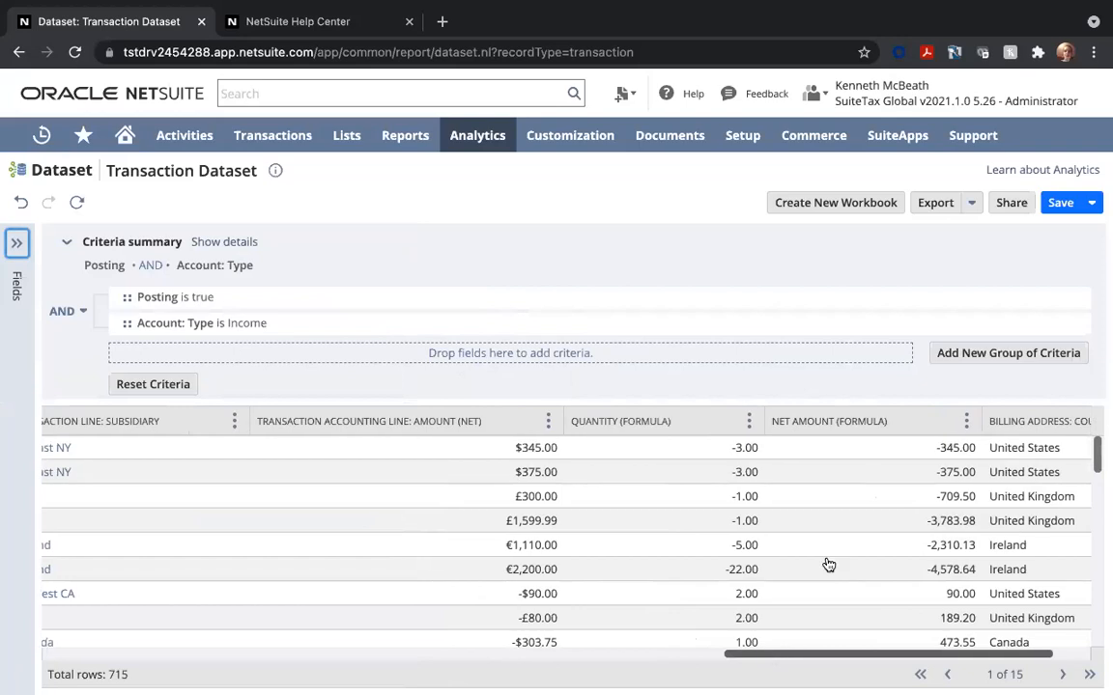
pyautogui.scroll(-1, 828, 565)
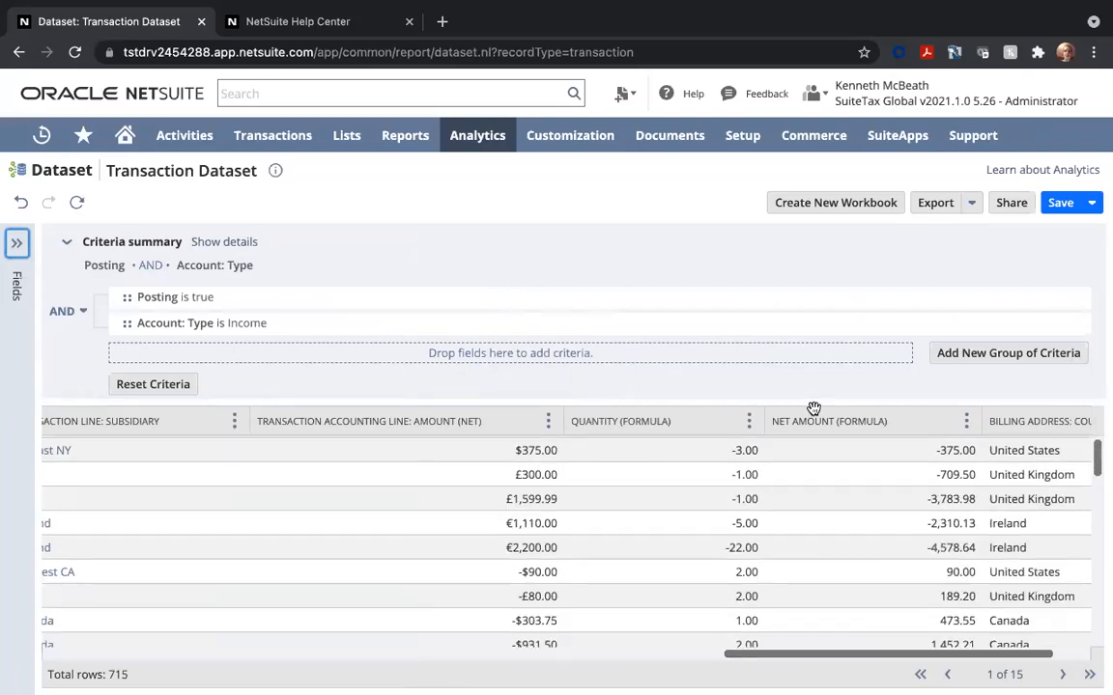
pyautogui.scroll(-2, 851, 485)
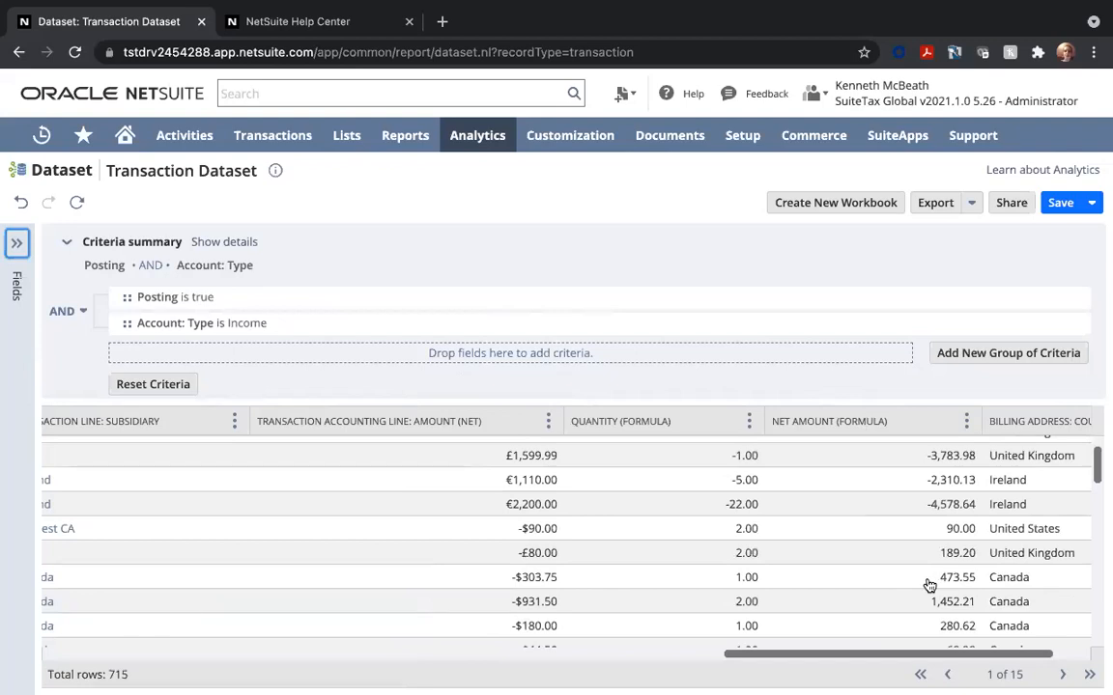
pyautogui.scroll(1, 929, 586)
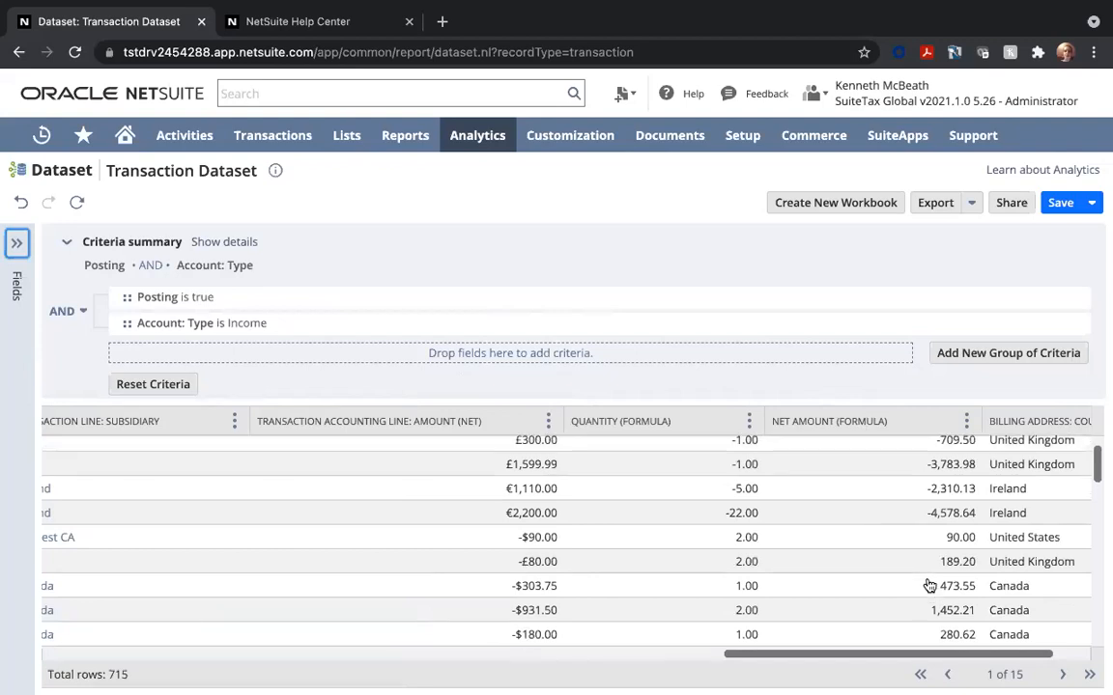
pyautogui.scroll(1, 929, 586)
pyautogui.scroll(1, 929, 586)
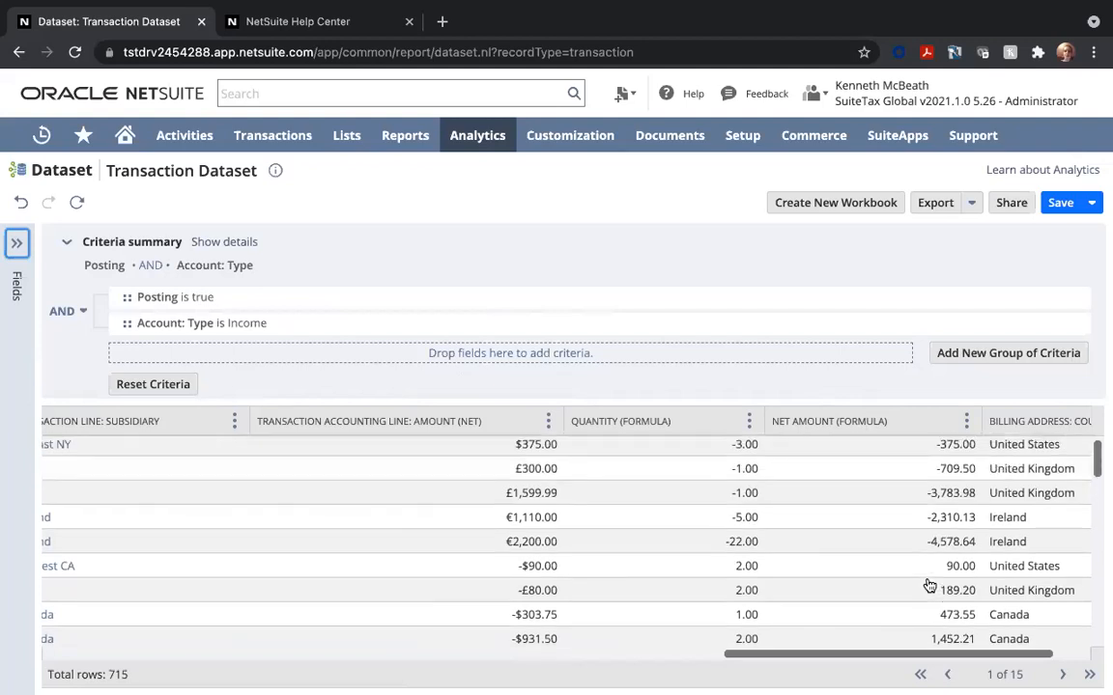
pyautogui.scroll(1, 929, 586)
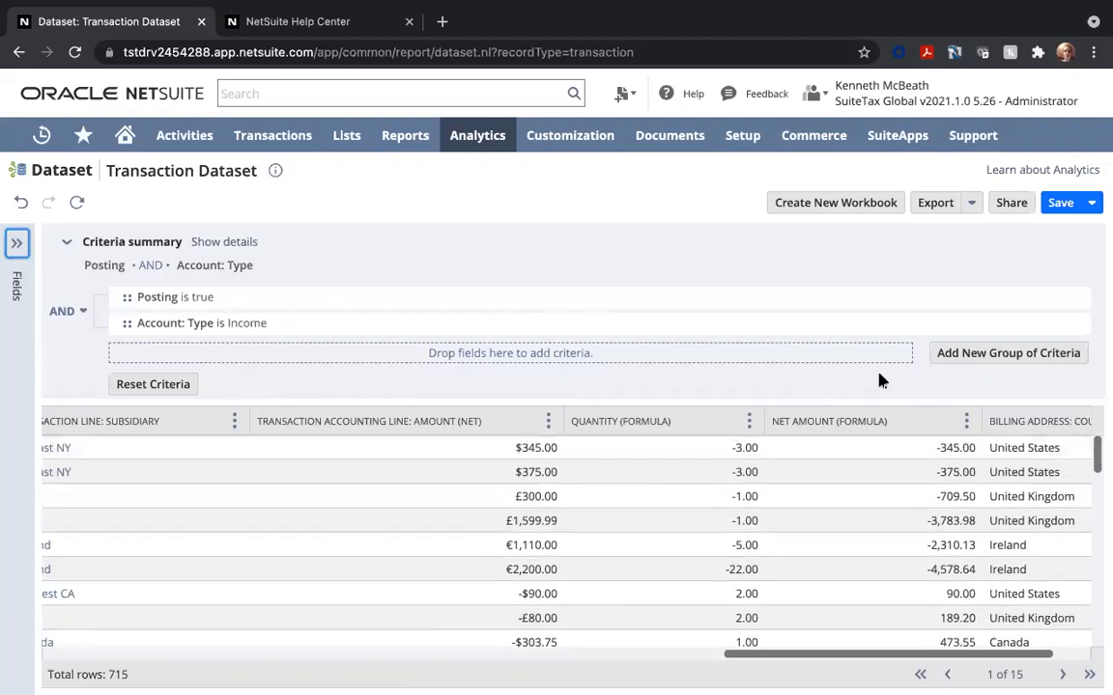
pyautogui.click(973, 203)
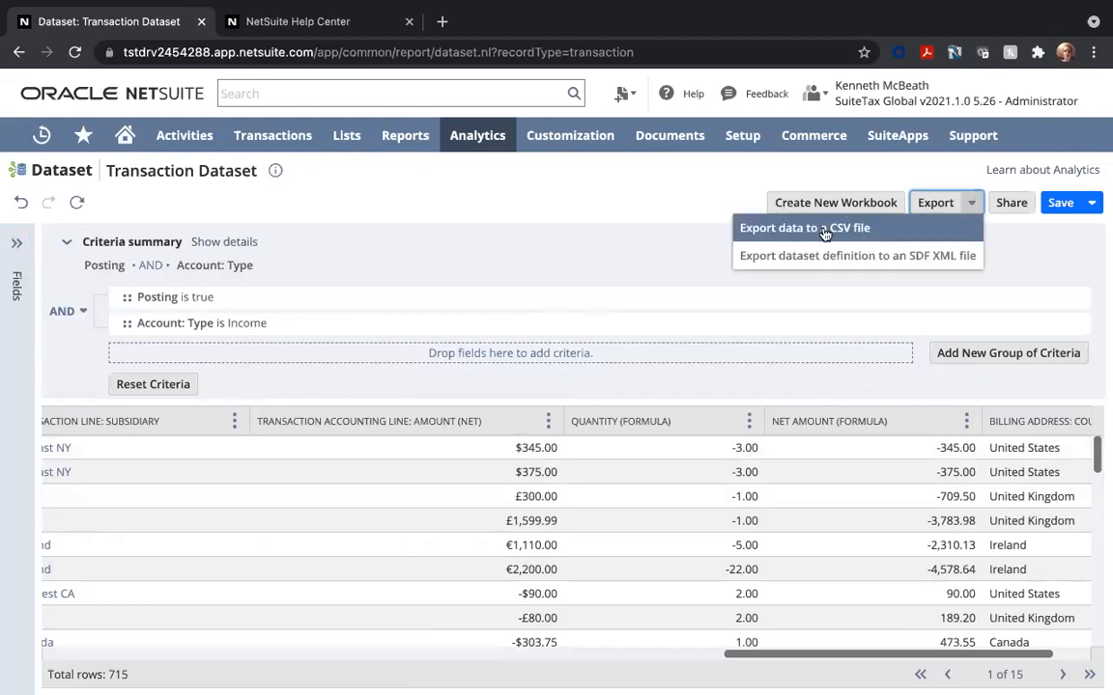
pyautogui.click(620, 207)
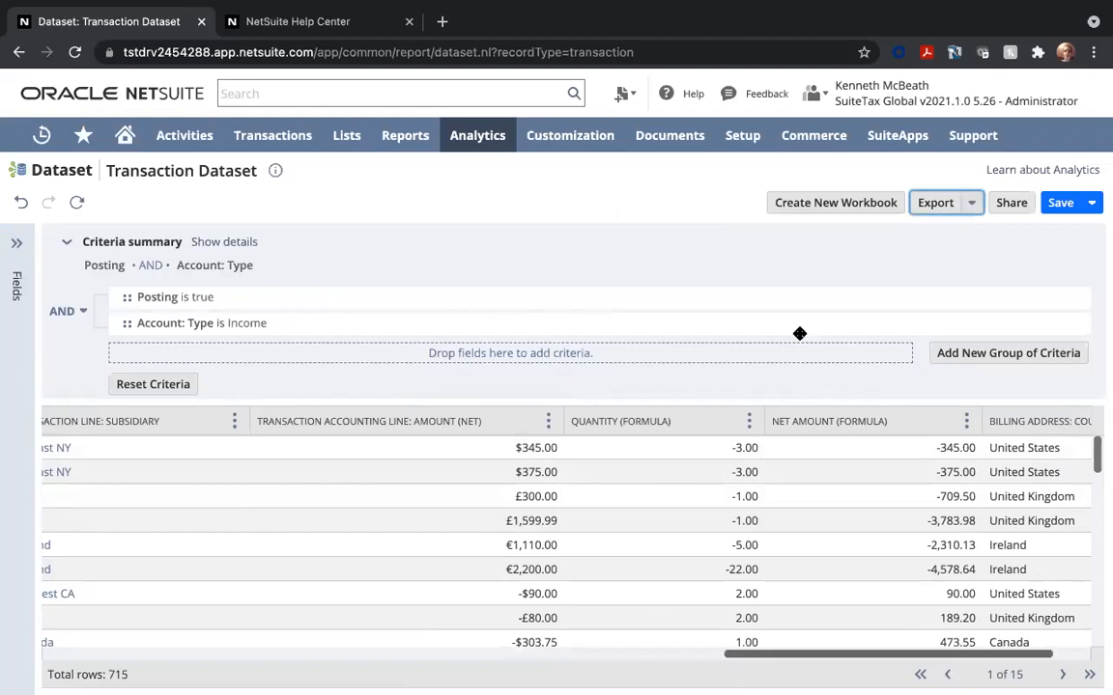
# Save the dataset under the name Workbook Demo Dataset, leaving the description empty
pyautogui.click(1058, 208)
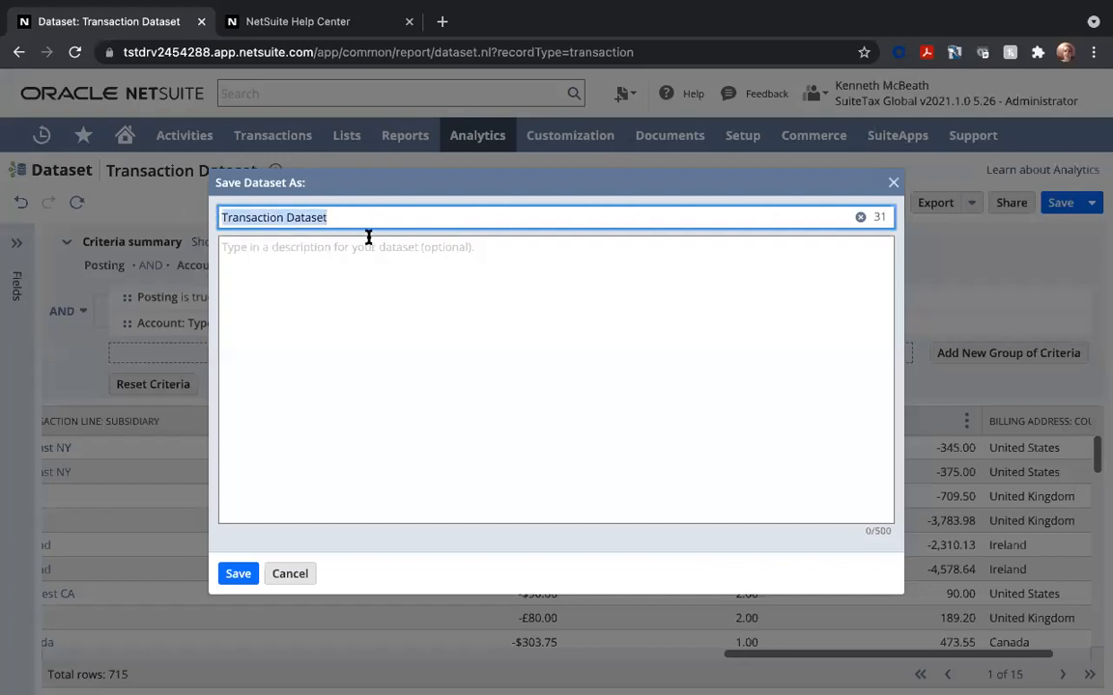
pyautogui.write('Work')
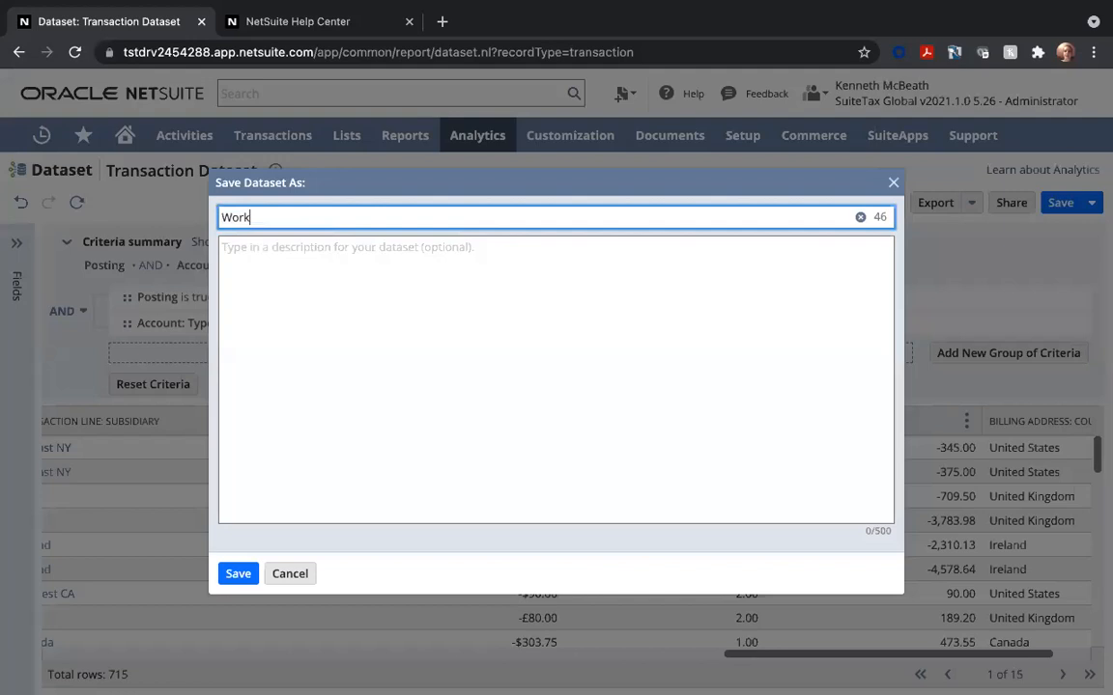
pyautogui.write('book Demo Dataset')
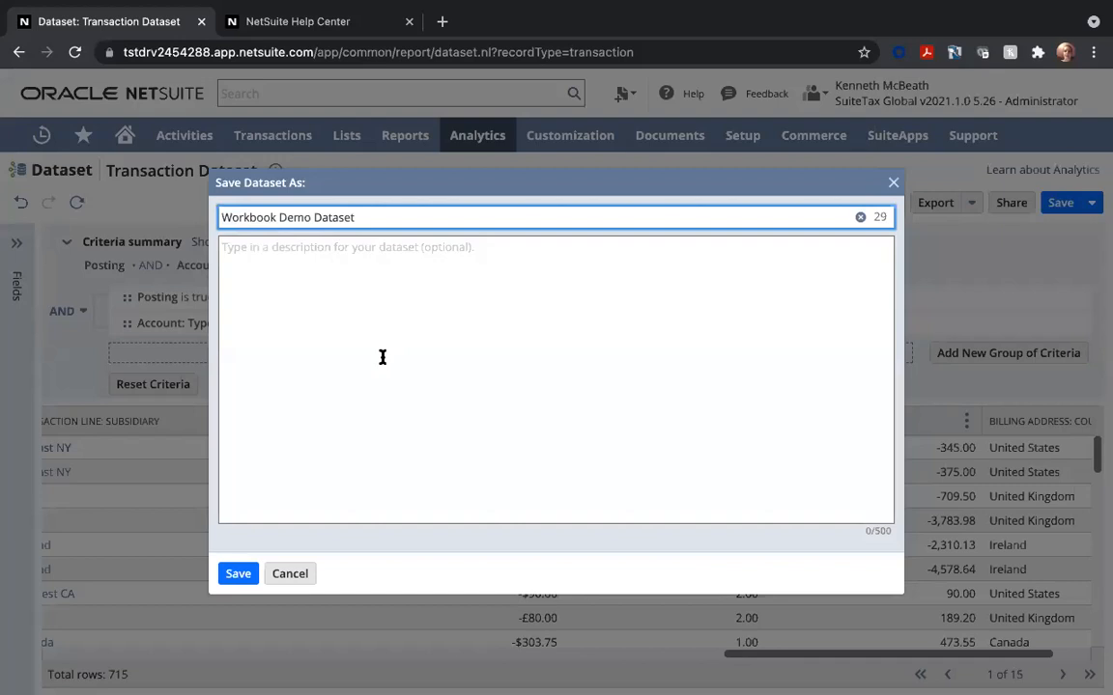
pyautogui.click(237, 574)
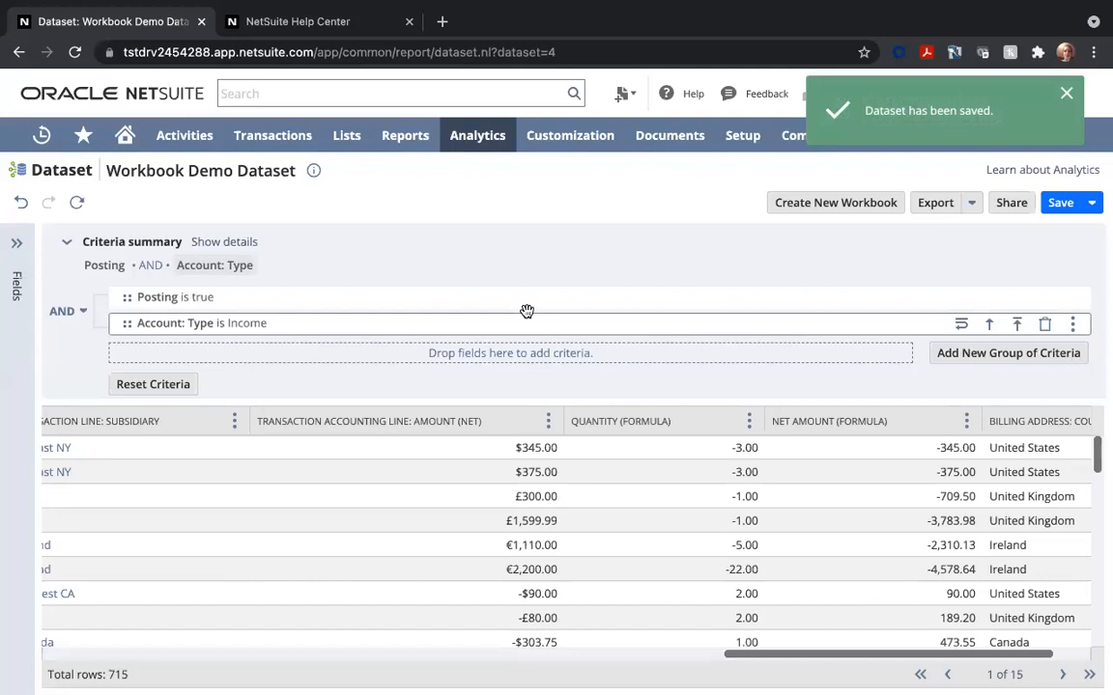
# Share the dataset with an individual employee, the second one in the Employees list
pyautogui.click(1010, 205)
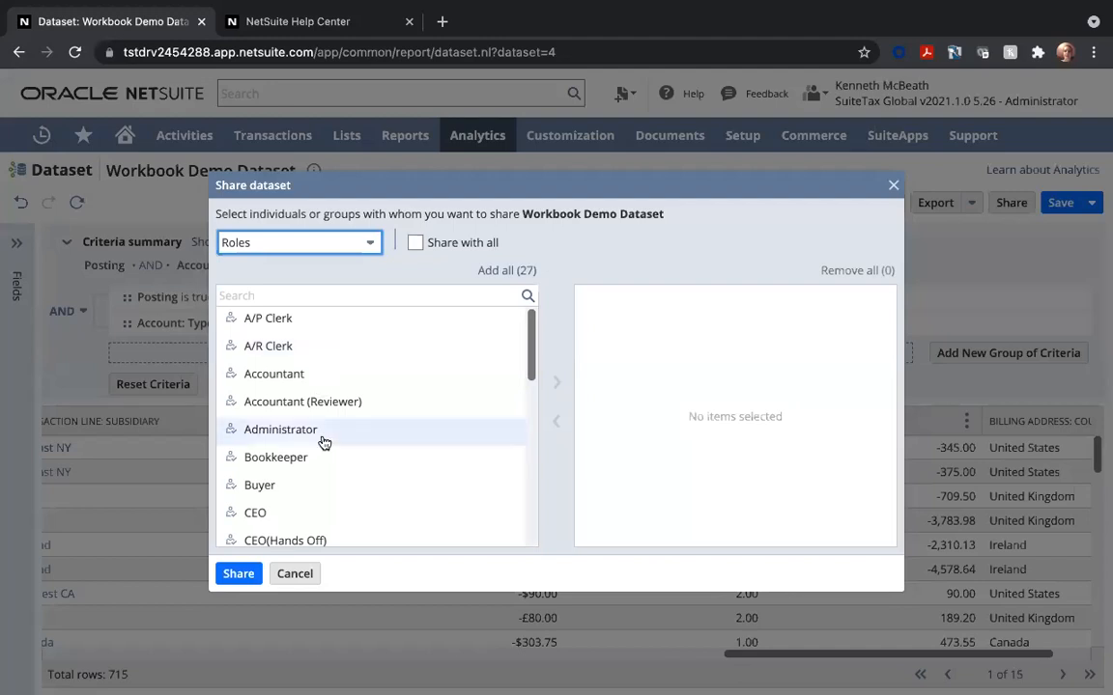
pyautogui.click(326, 251)
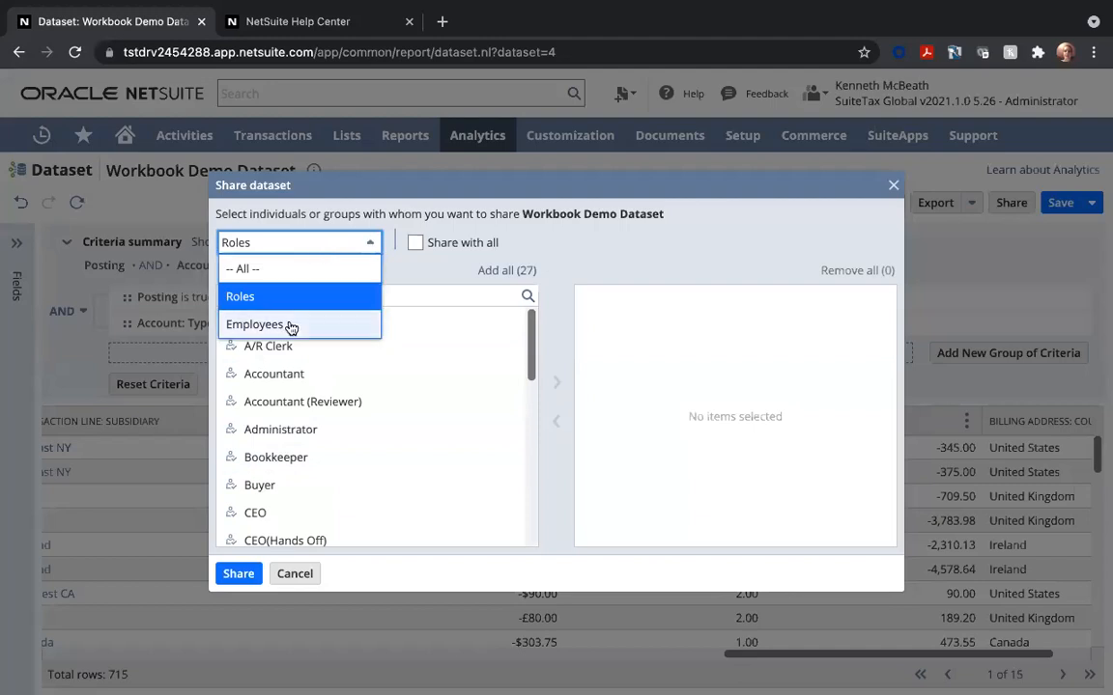
pyautogui.press('Return')
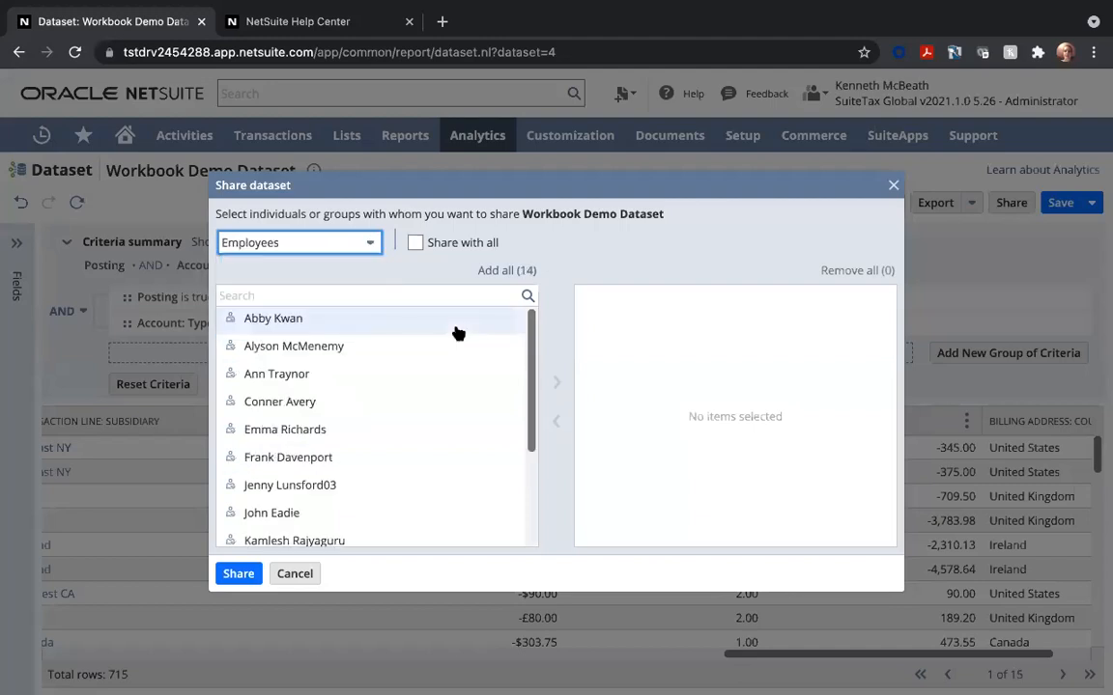
pyautogui.click(389, 349)
pyautogui.click(559, 383)
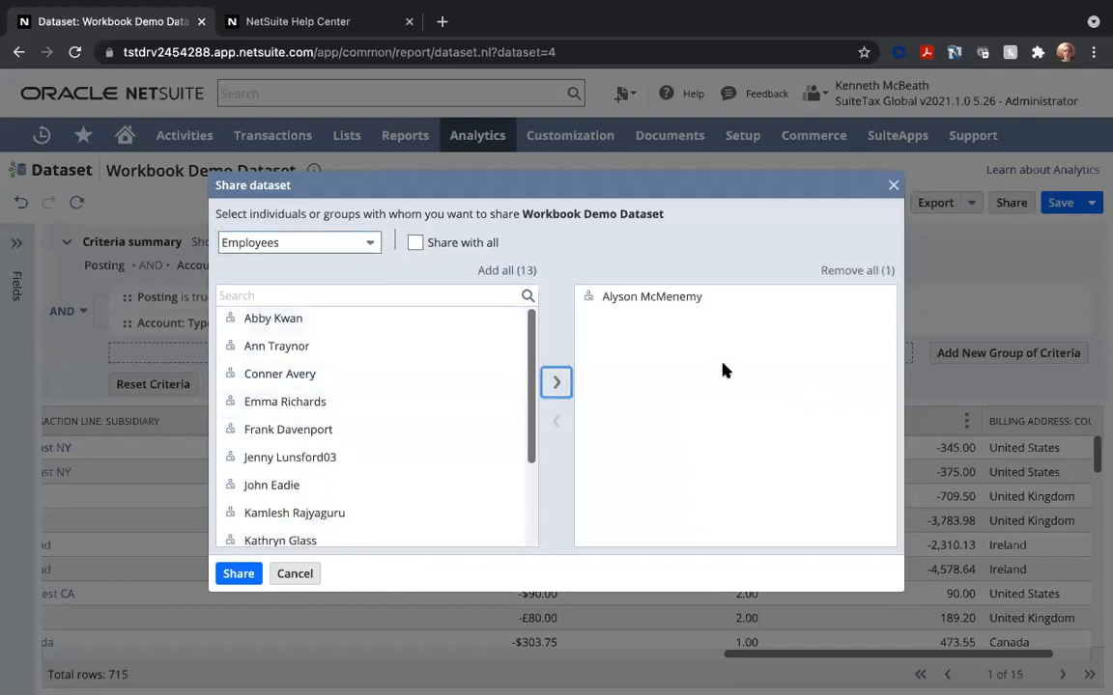
pyautogui.click(238, 574)
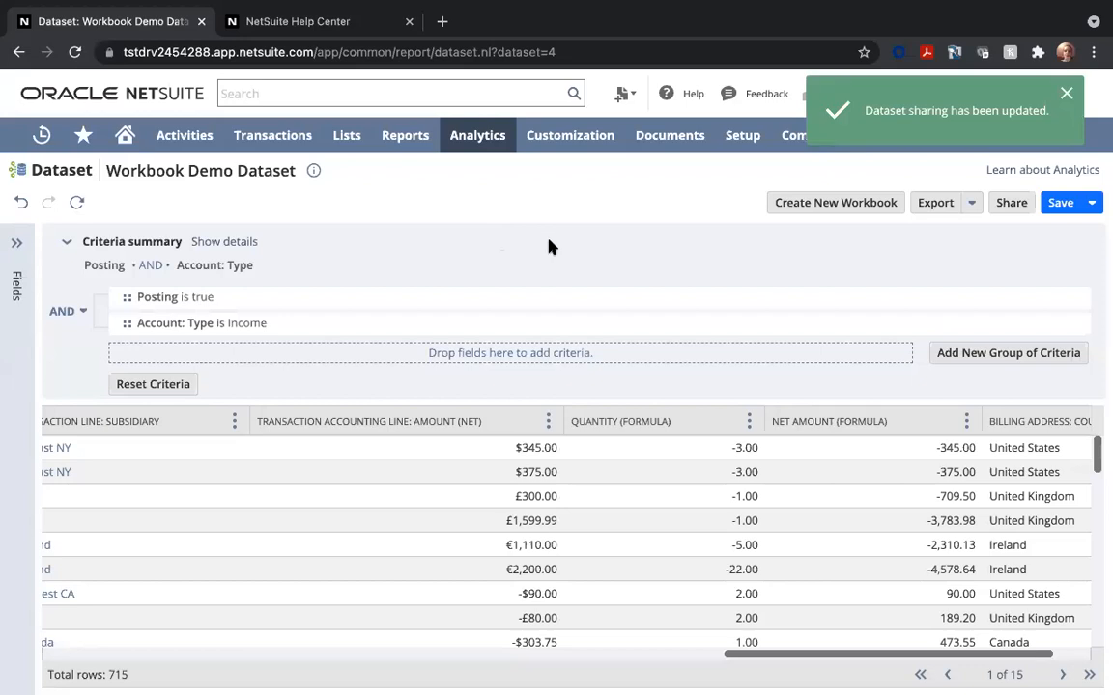
# Create a new workbook from the dataset and start it with a Table visualization
pyautogui.click(800, 203)
pyautogui.click(798, 201)
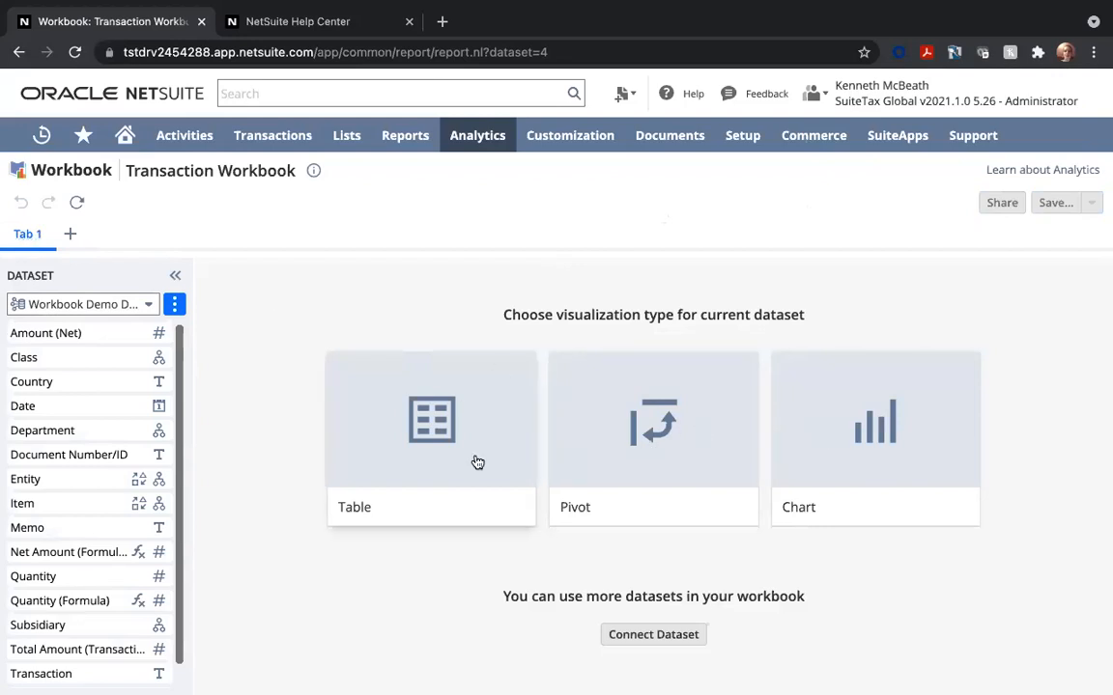
pyautogui.click(428, 425)
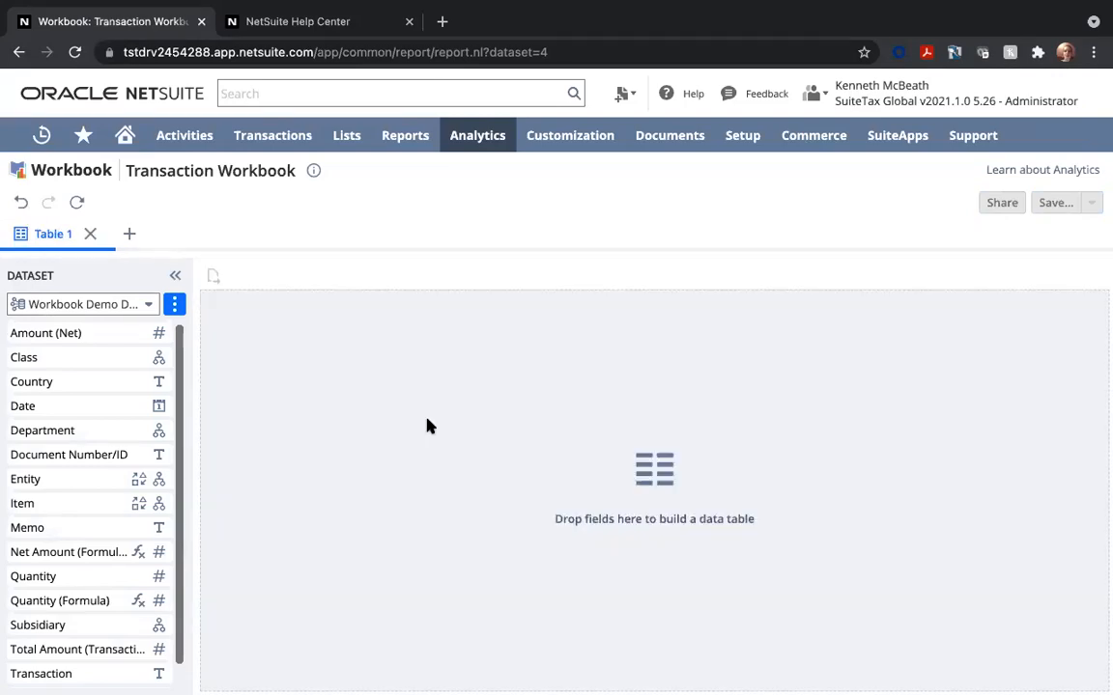
# Add Date and Entity as the table's first two columns, showing the child level only for Entity
pyautogui.click(75, 412)
pyautogui.moveTo(271, 414); pyautogui.dragTo(270, 415)
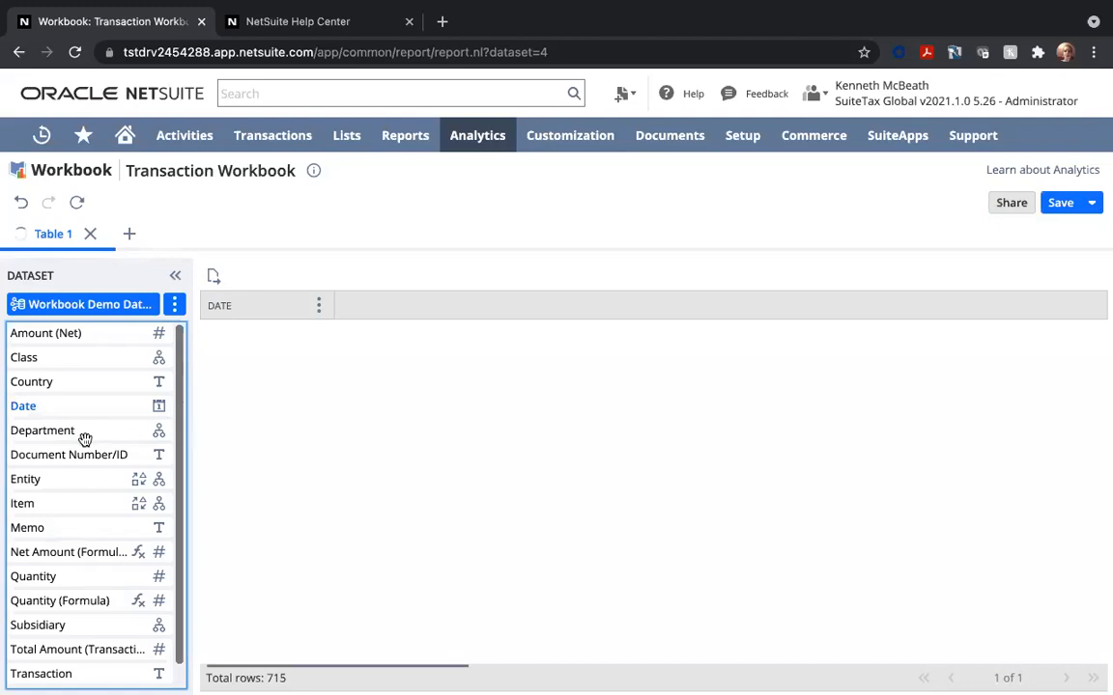
pyautogui.moveTo(60, 480); pyautogui.dragTo(353, 480)
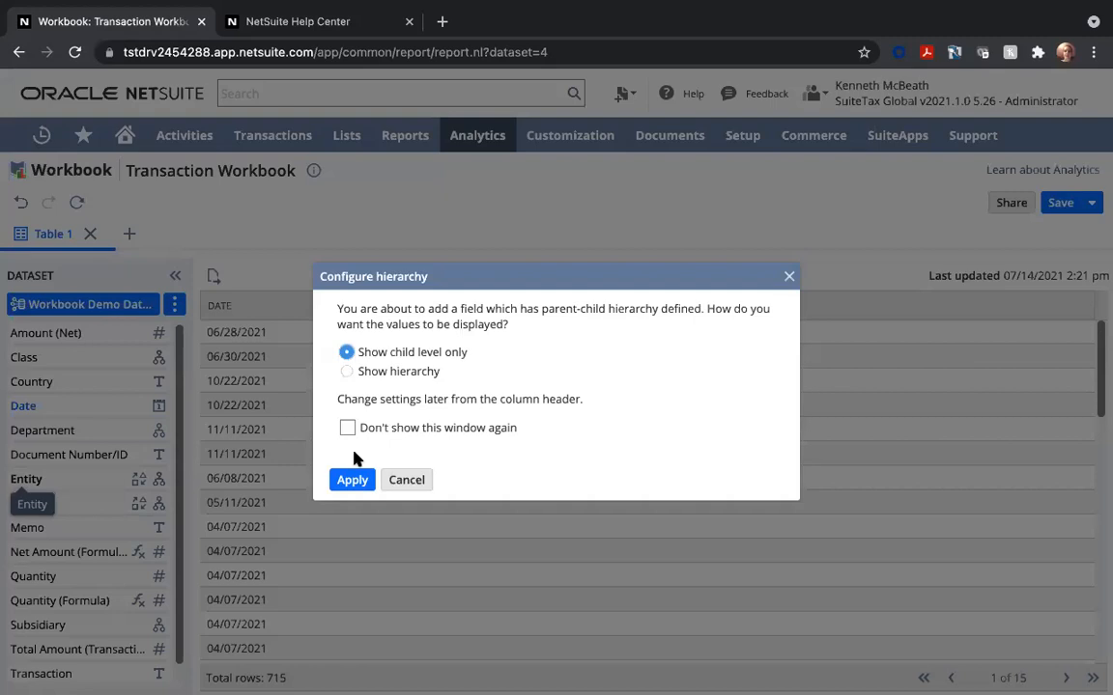
pyautogui.click(350, 480)
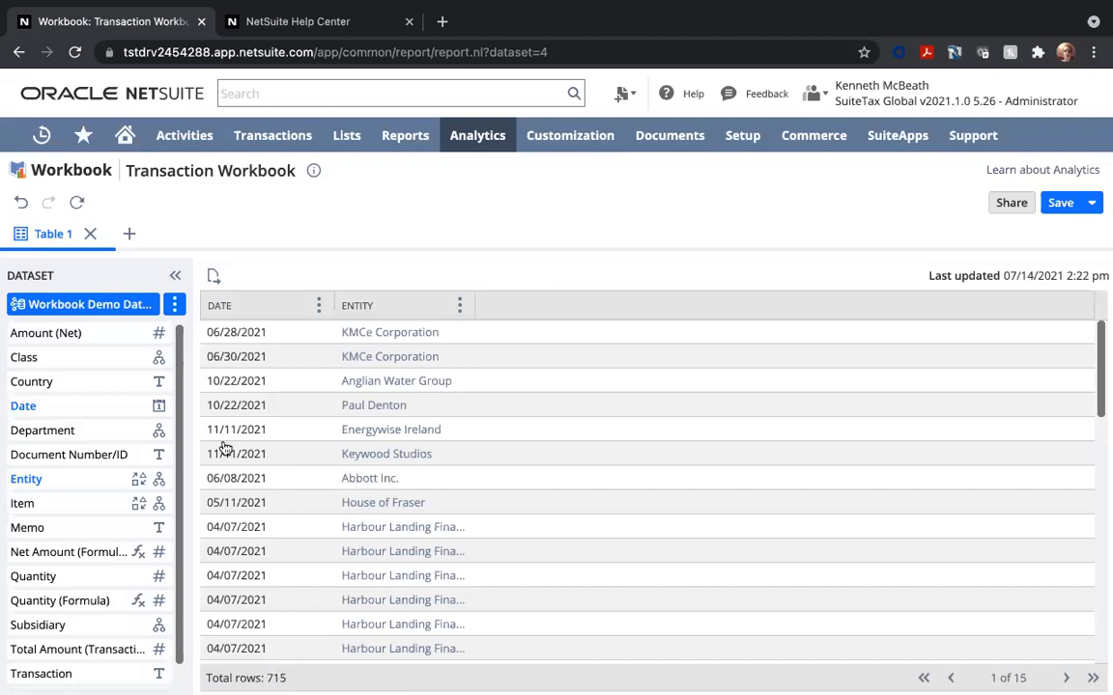
# Add Transaction, Item and Quantity (Formula) columns after Entity, showing the child level only for Item
pyautogui.click(69, 458)
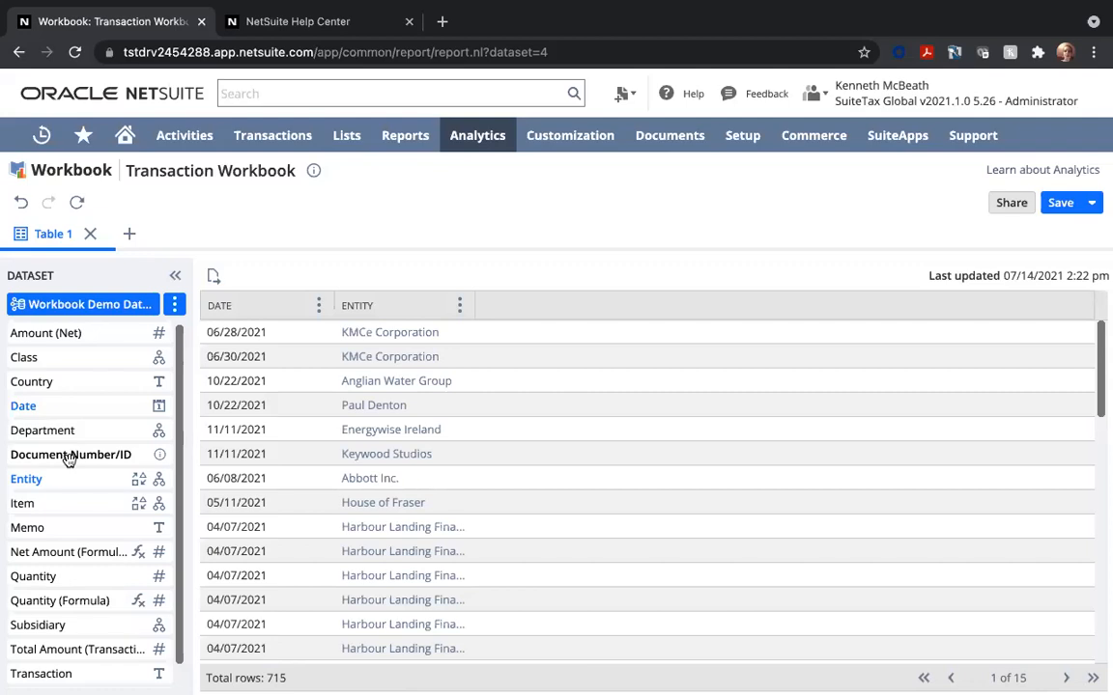
pyautogui.scroll(-1, 62, 652)
pyautogui.moveTo(48, 650); pyautogui.dragTo(543, 496)
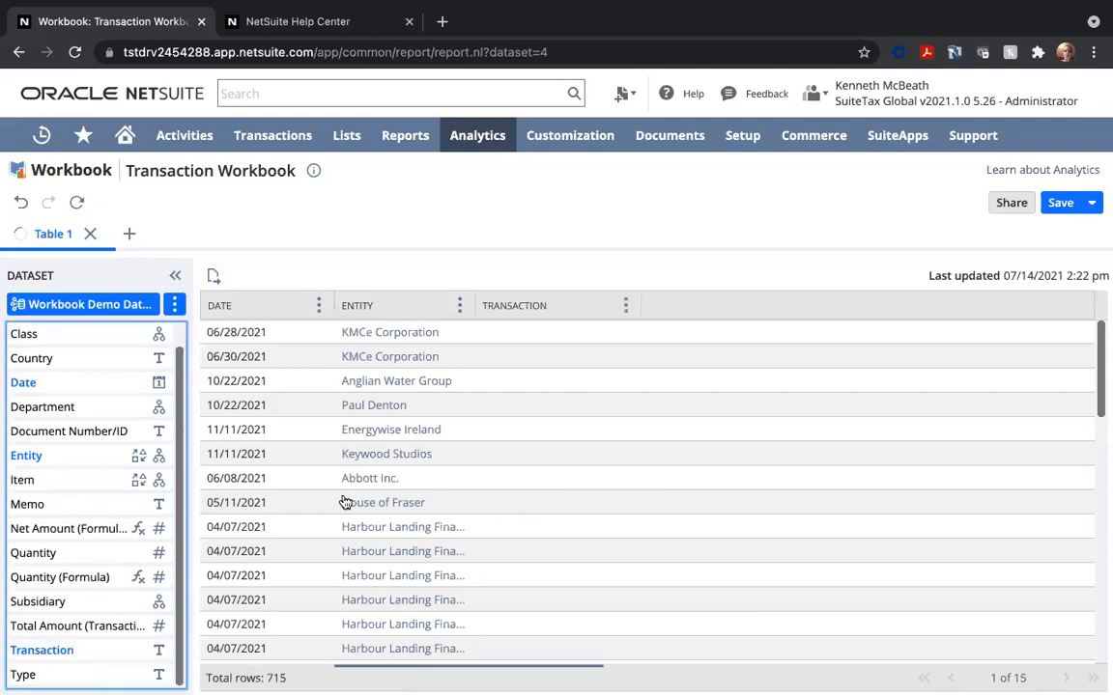
pyautogui.moveTo(84, 483); pyautogui.dragTo(576, 540)
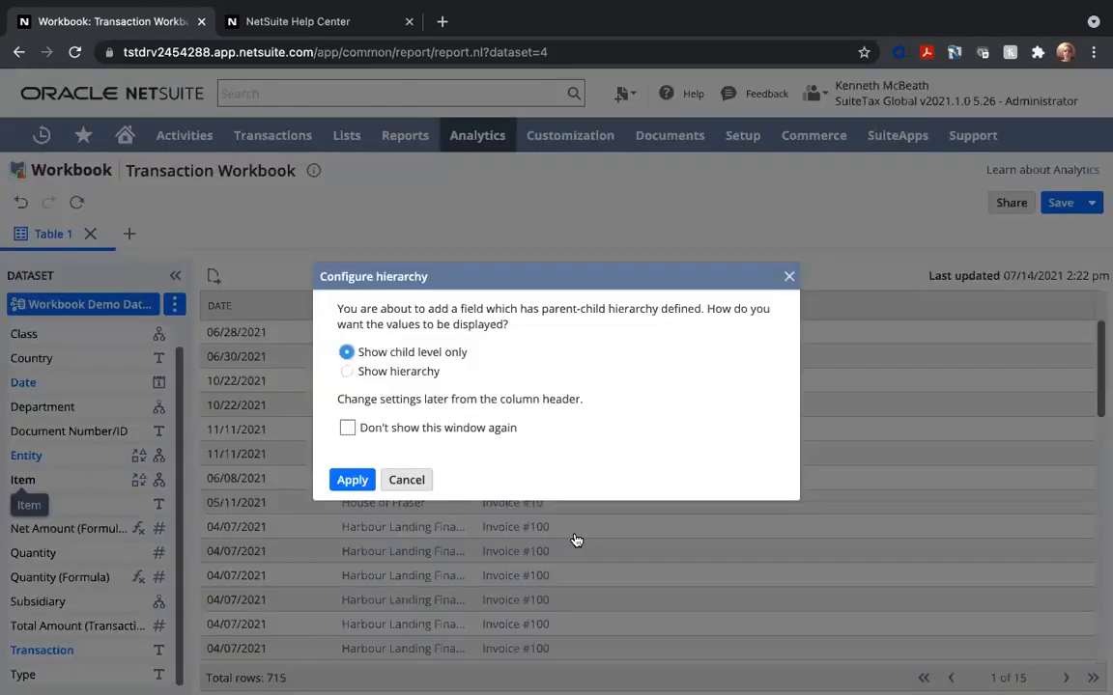
pyautogui.click(354, 480)
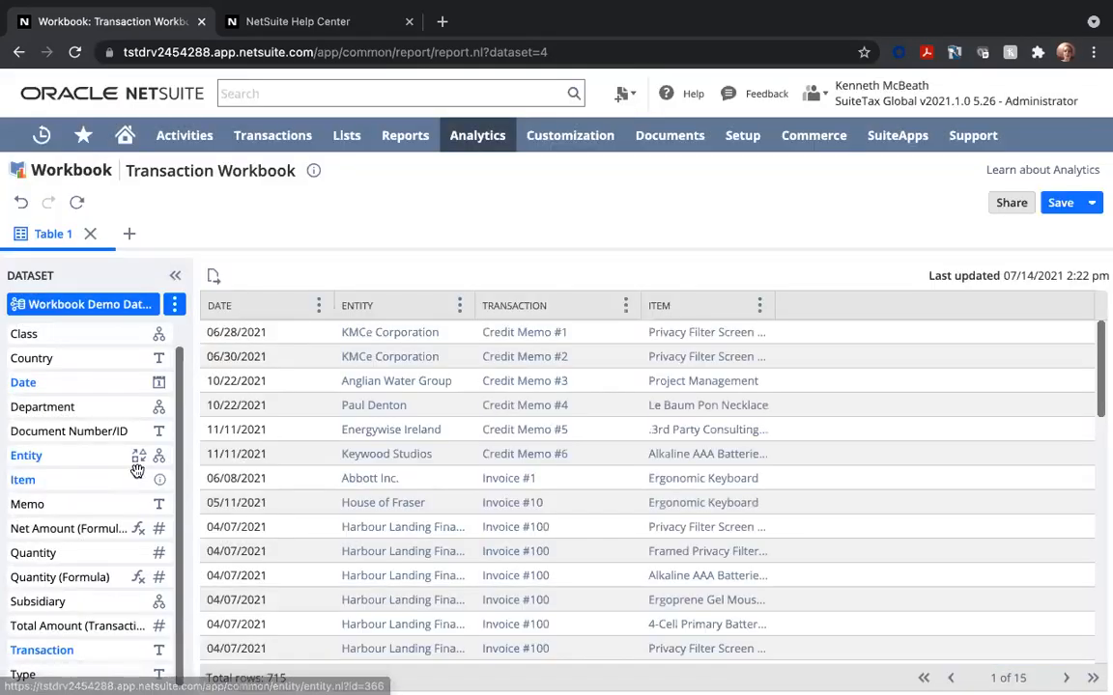
pyautogui.moveTo(142, 577); pyautogui.dragTo(792, 517)
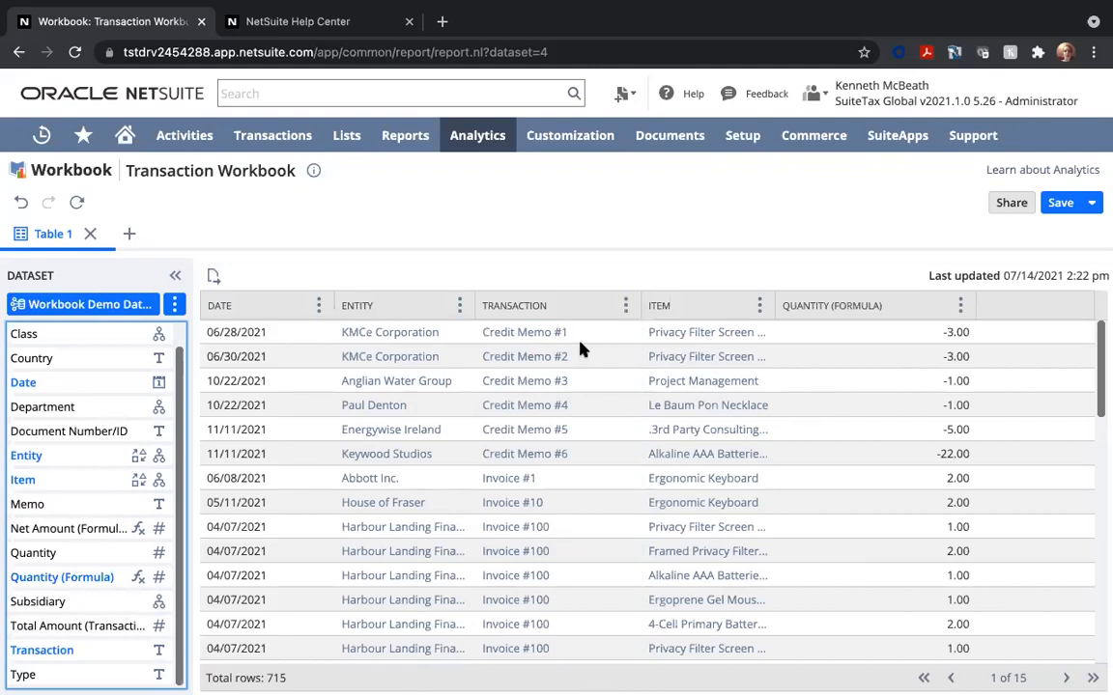
# Rename the table's Entity column to Customer
pyautogui.click(459, 308)
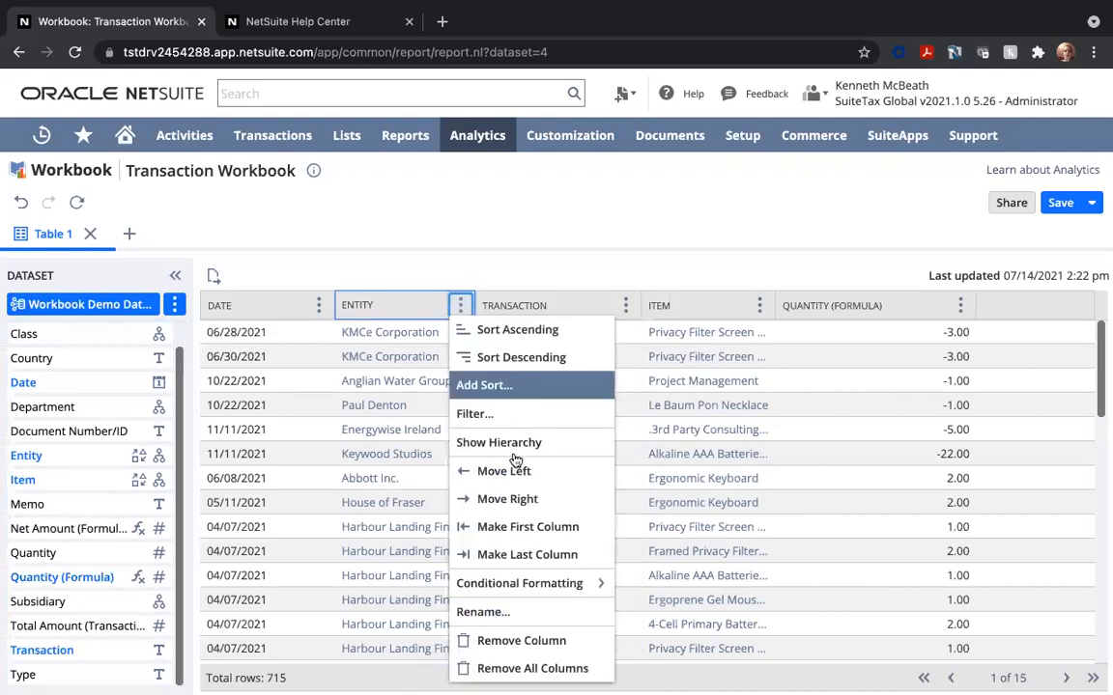
pyautogui.click(467, 229)
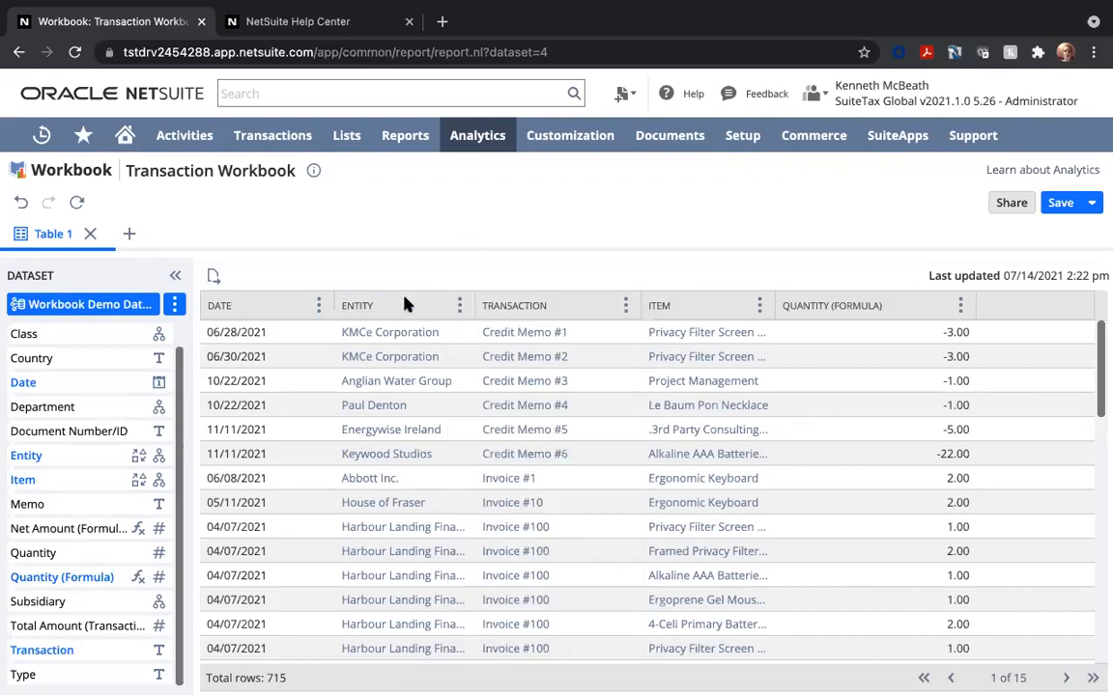
pyautogui.click(460, 306)
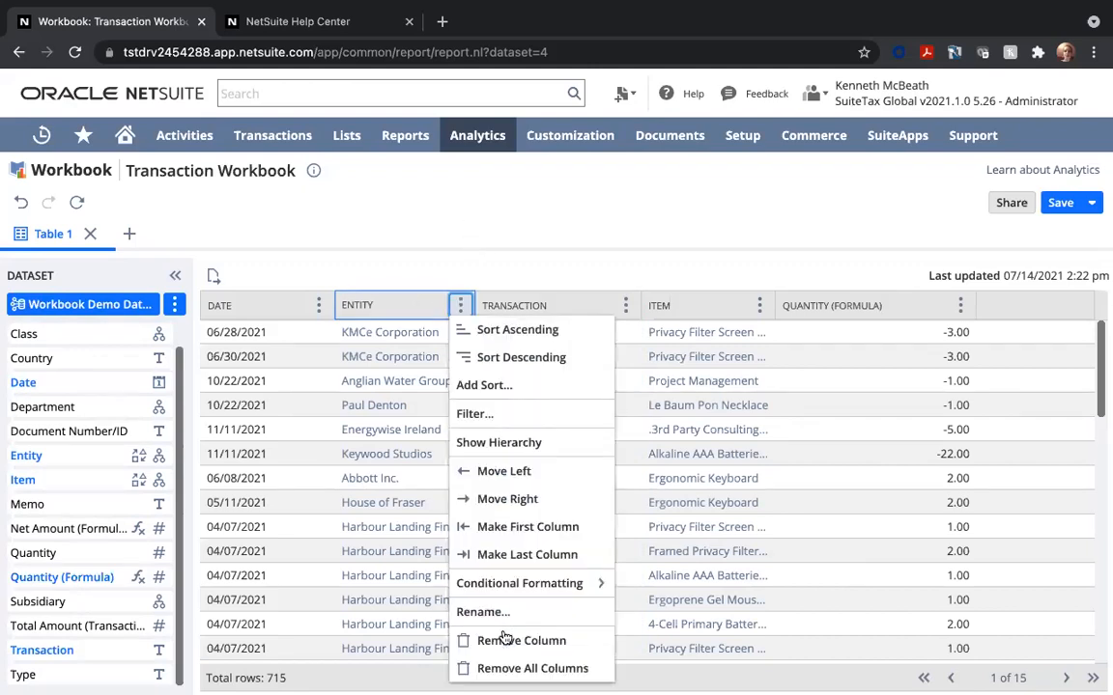
pyautogui.click(509, 617)
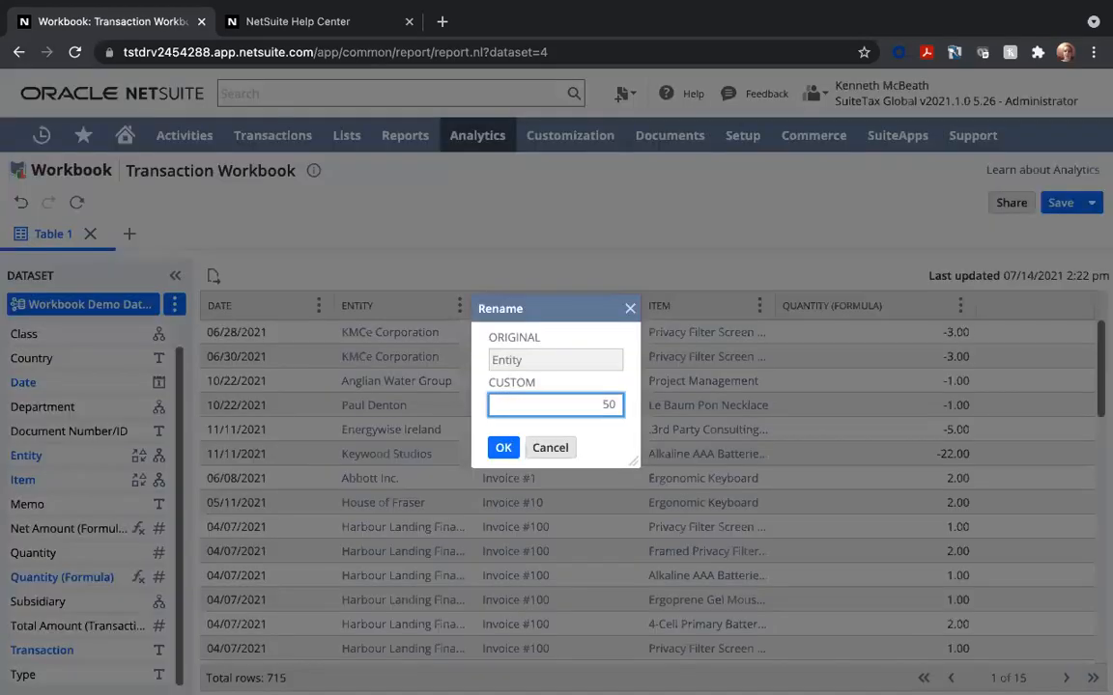
pyautogui.write('Customer')
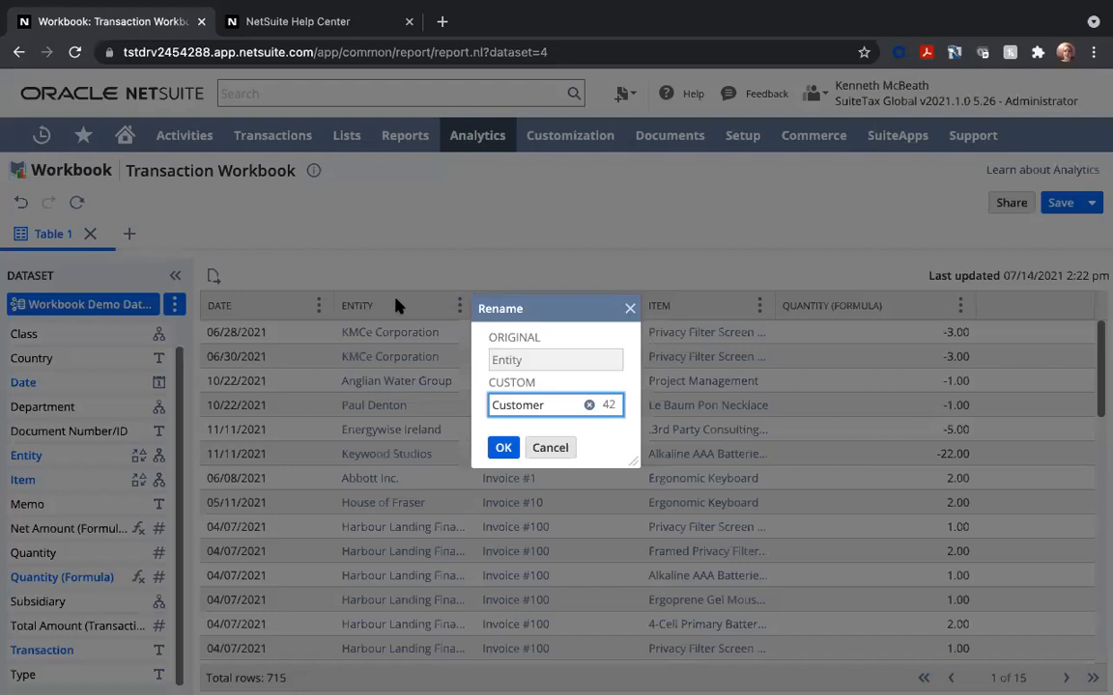
pyautogui.press('Return')
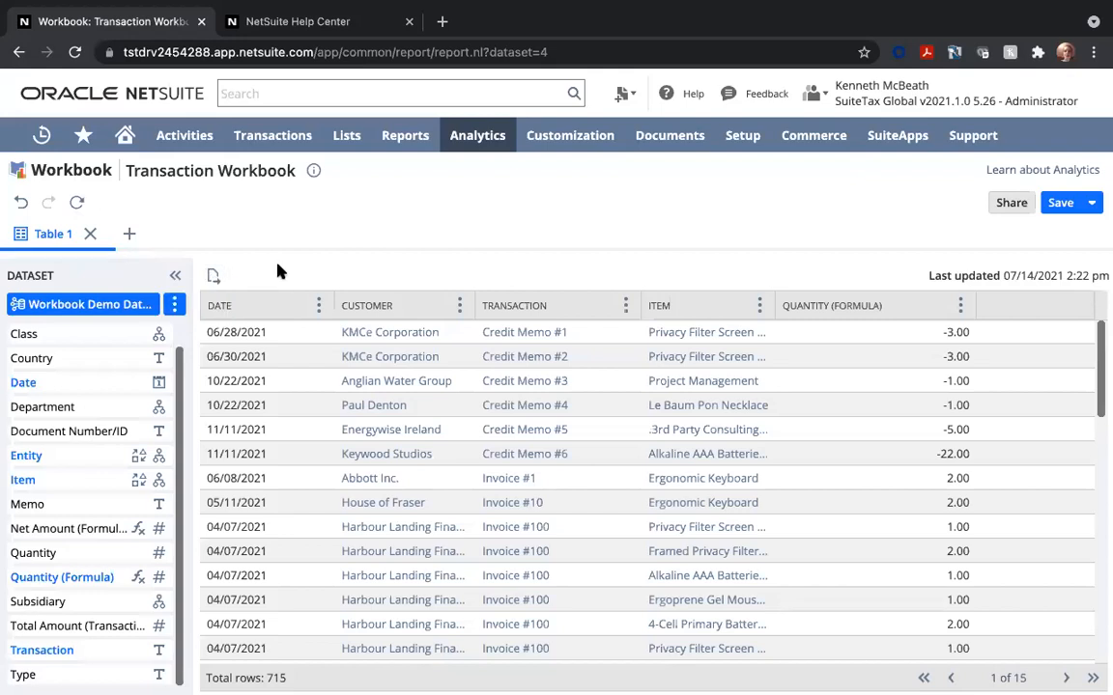
# Rename the Table 1 visualization to Transaction Data
pyautogui.doubleClick(56, 236)
pyautogui.click(58, 239)
pyautogui.doubleClick(57, 237)
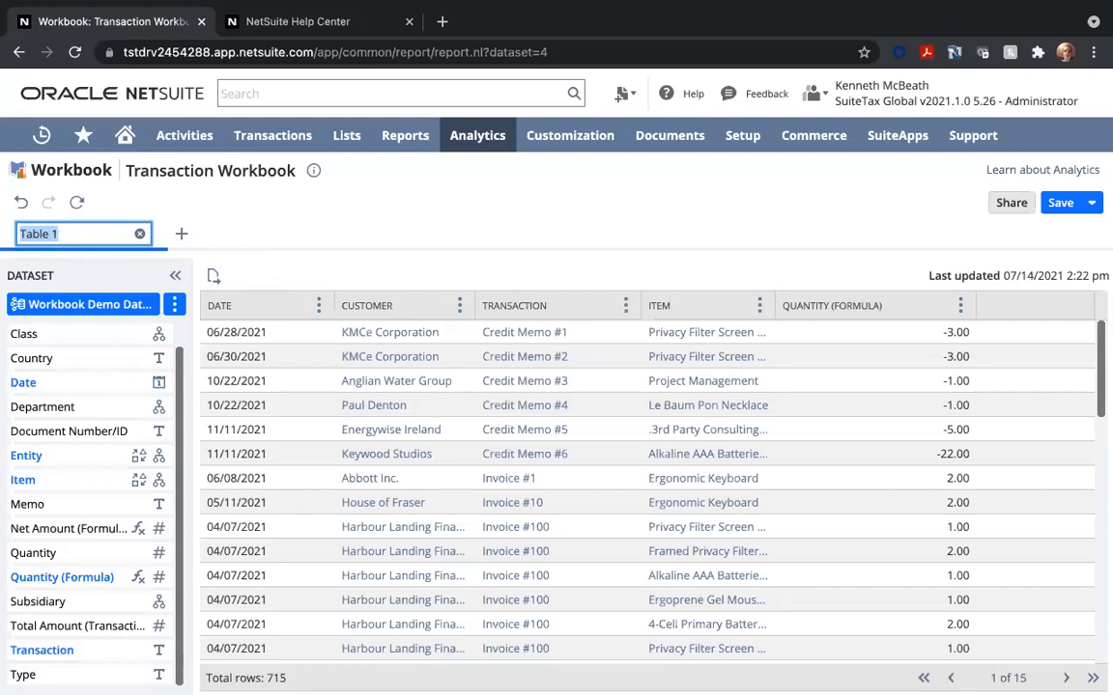
pyautogui.write('Transaction ')
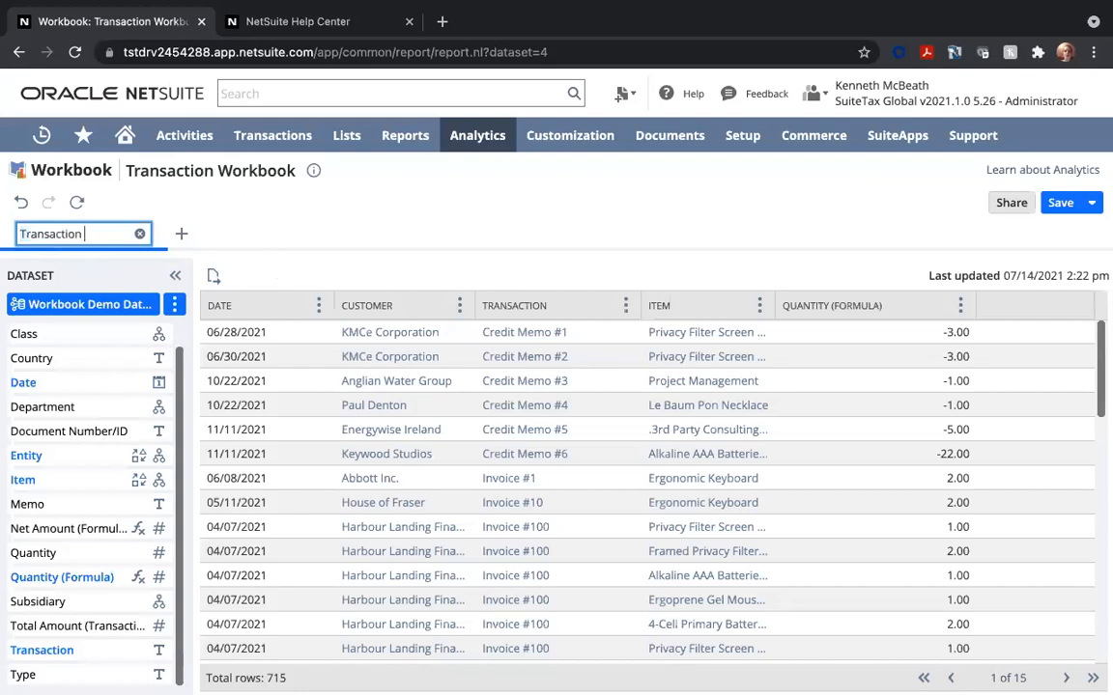
pyautogui.write('Data')
pyautogui.click(299, 238)
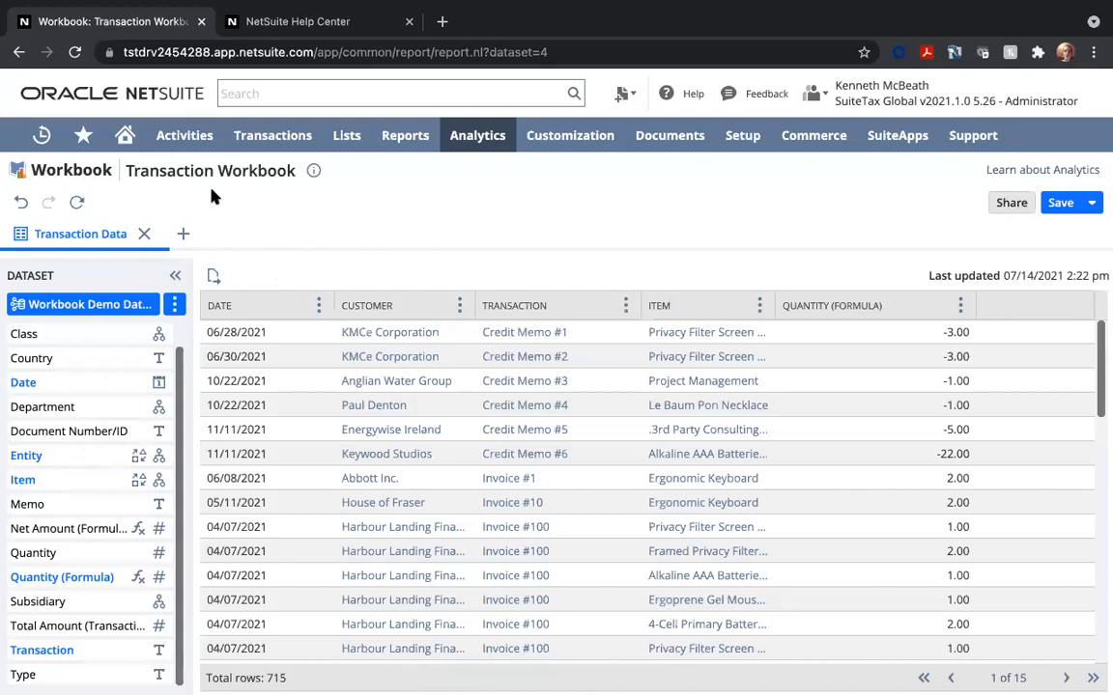
# Add a Pivot visualization to the workbook and place Entity in its rows, showing the child level only
pyautogui.click(184, 236)
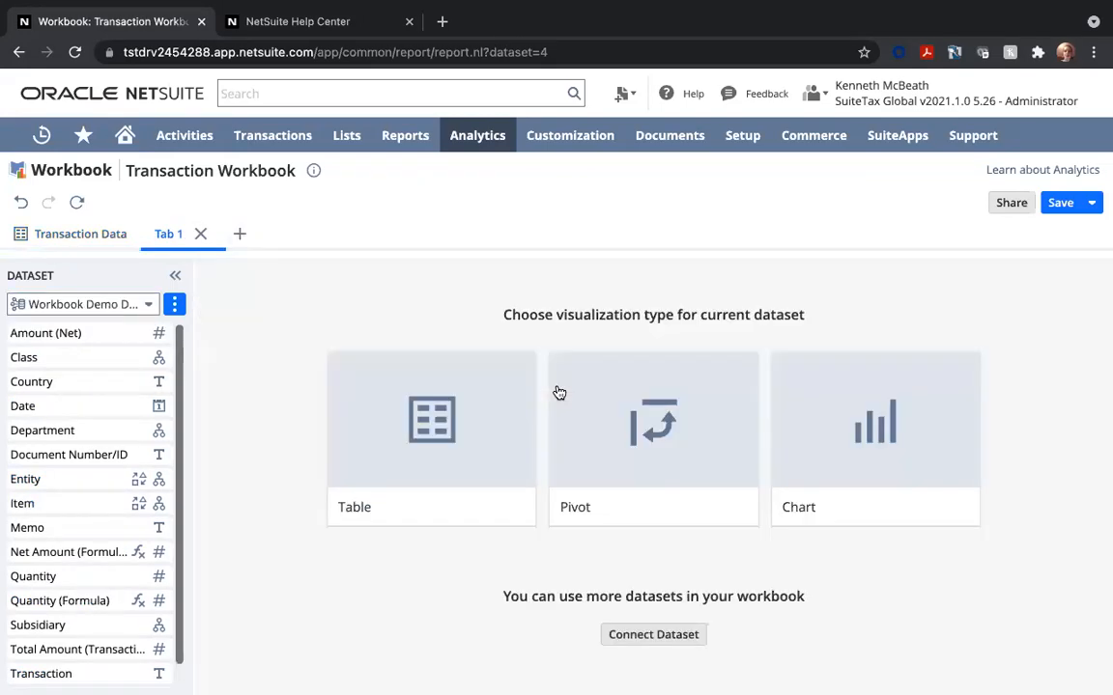
pyautogui.click(641, 413)
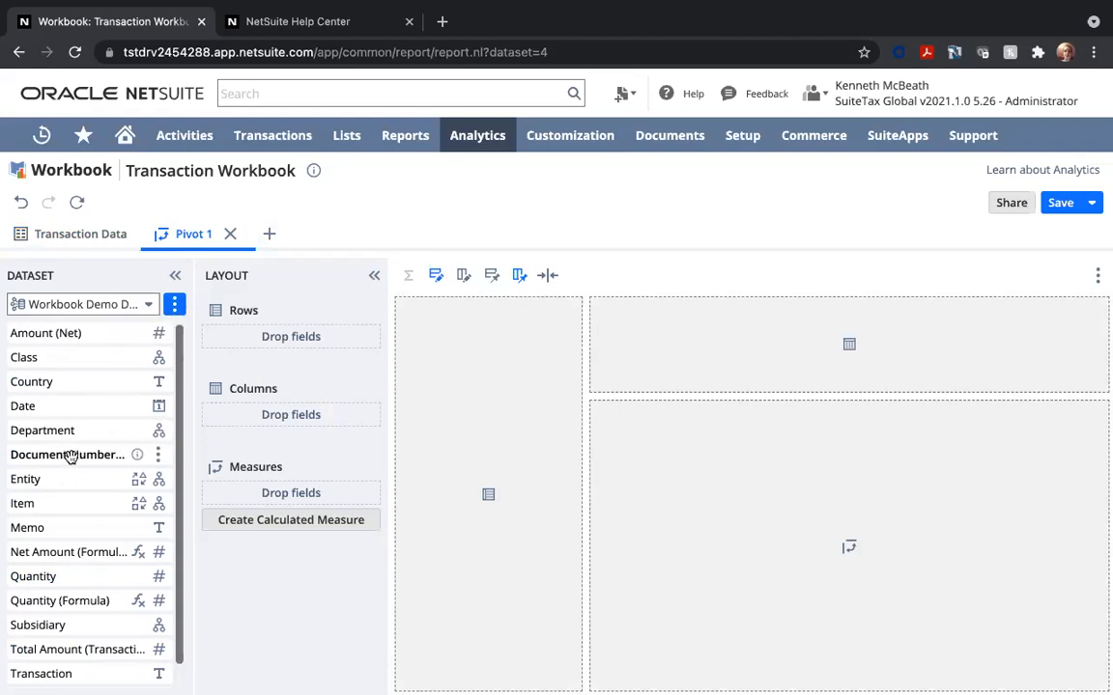
pyautogui.scroll(-1, 69, 455)
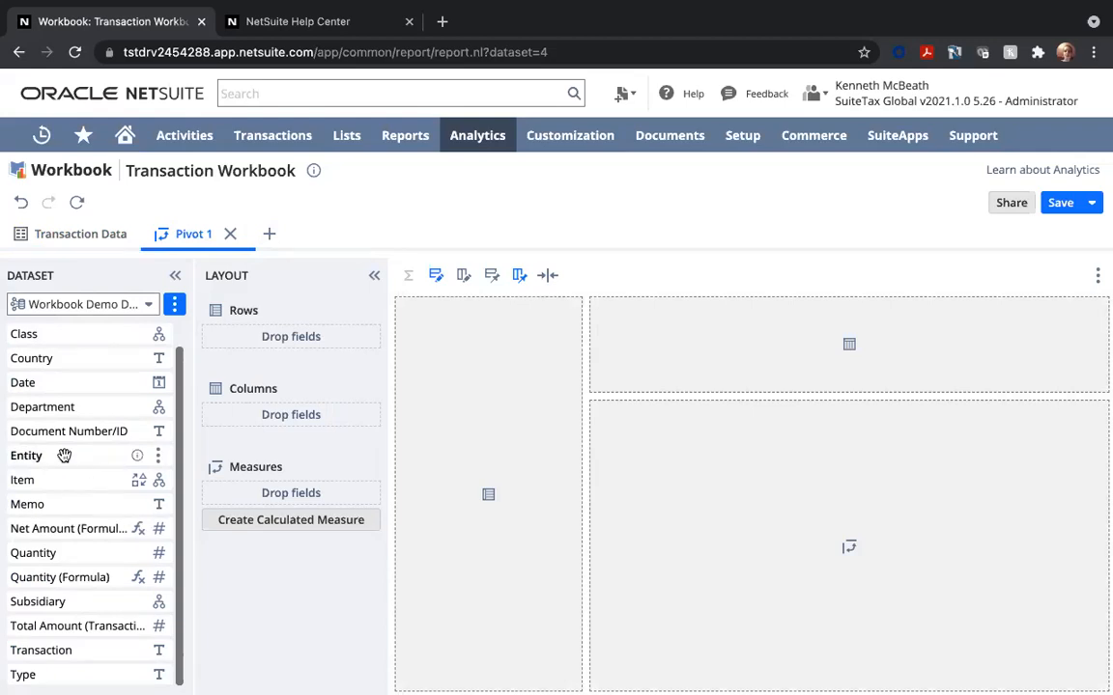
pyautogui.moveTo(82, 456); pyautogui.dragTo(287, 336)
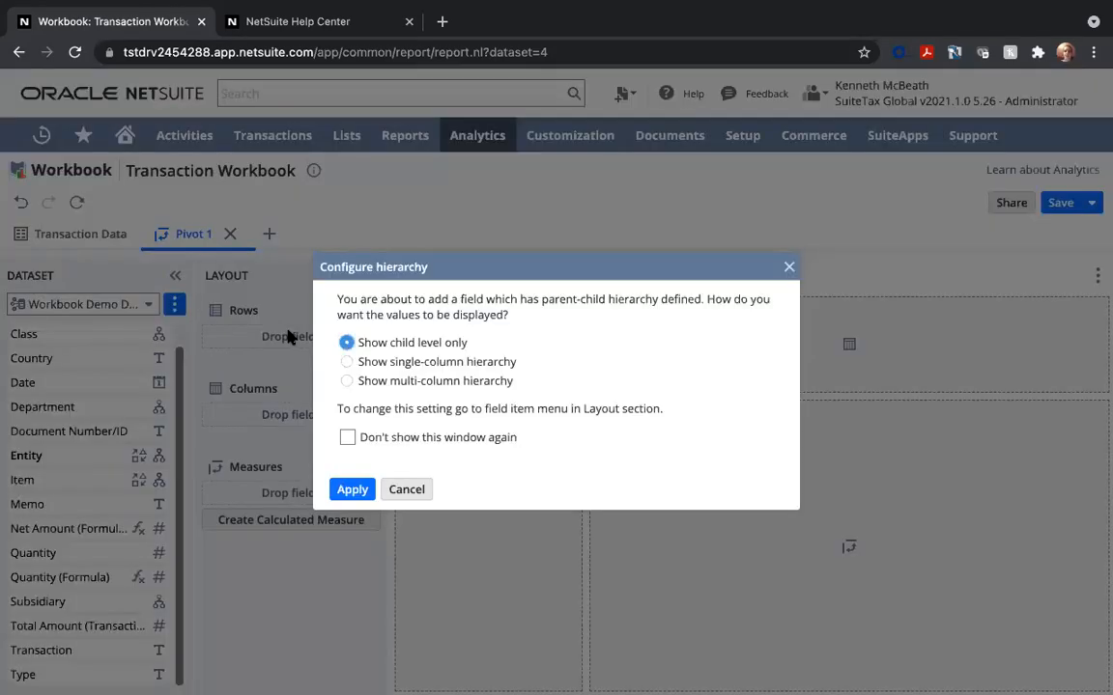
pyautogui.click(360, 488)
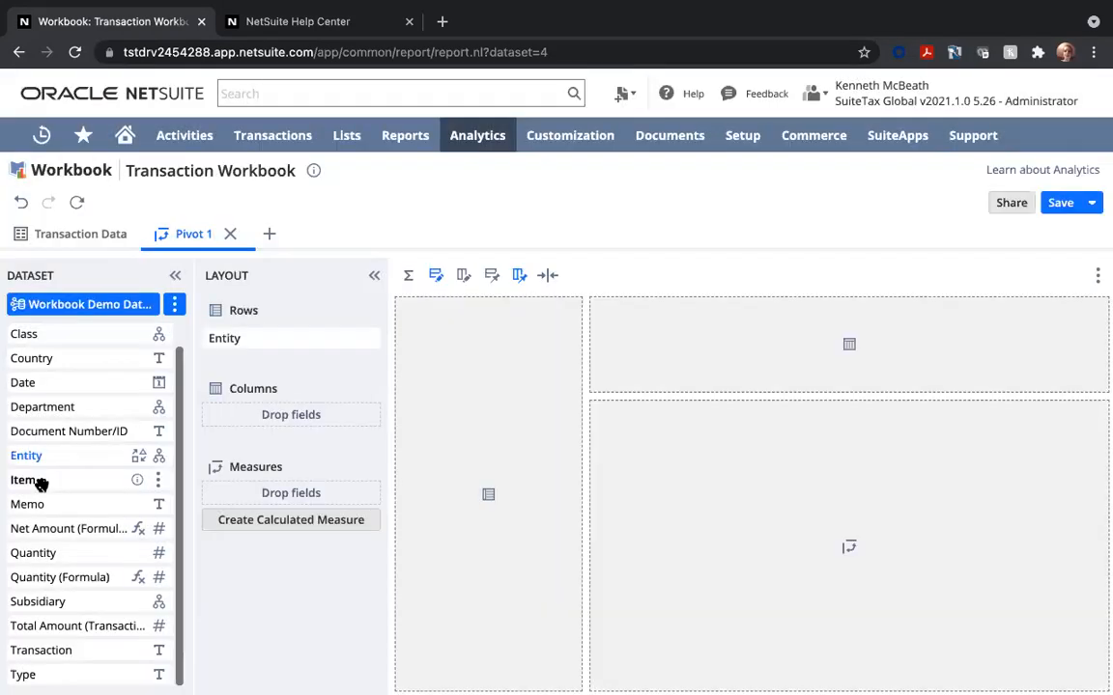
# Add Item to the pivot's rows below Entity and place Date, grouped by year, in its columns
pyautogui.moveTo(45, 486); pyautogui.dragTo(231, 355)
pyautogui.click(350, 490)
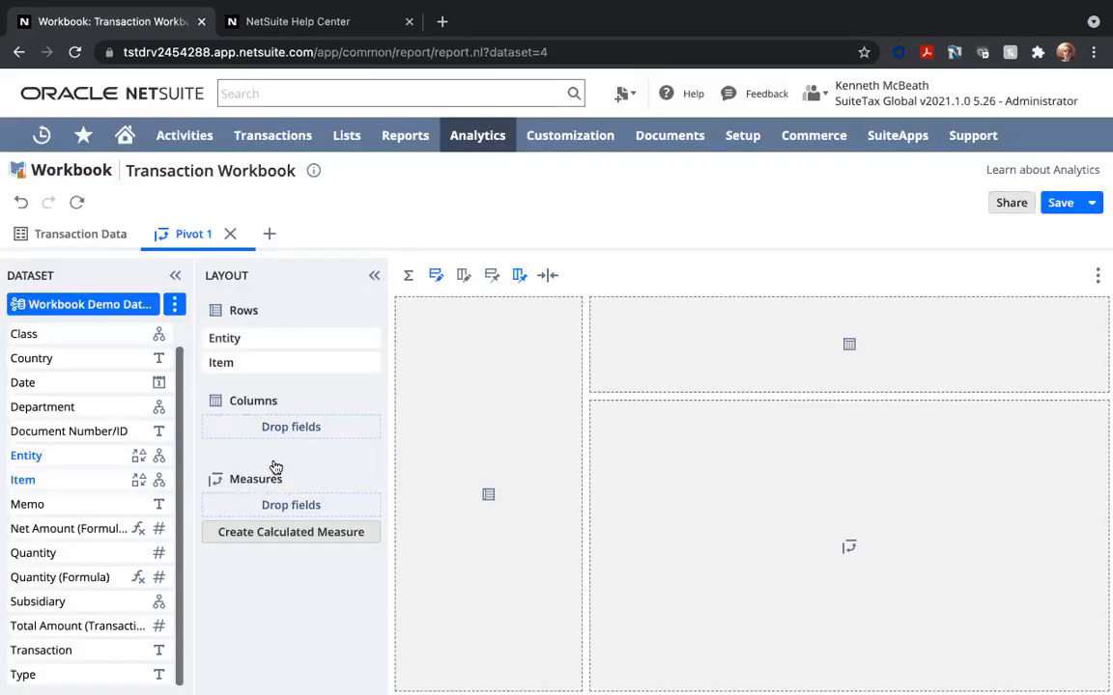
pyautogui.moveTo(50, 384); pyautogui.dragTo(236, 422)
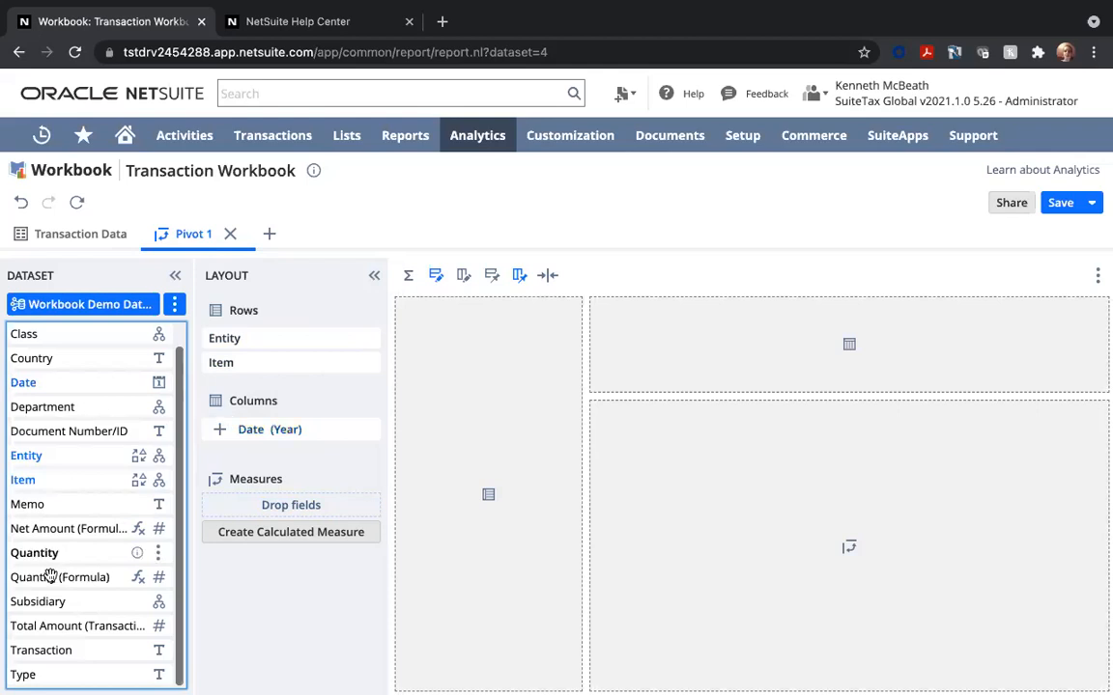
# Add Quantity (Formula) and Net Amount (Formula) as summed measures and refresh the pivot
pyautogui.moveTo(50, 577); pyautogui.dragTo(232, 509)
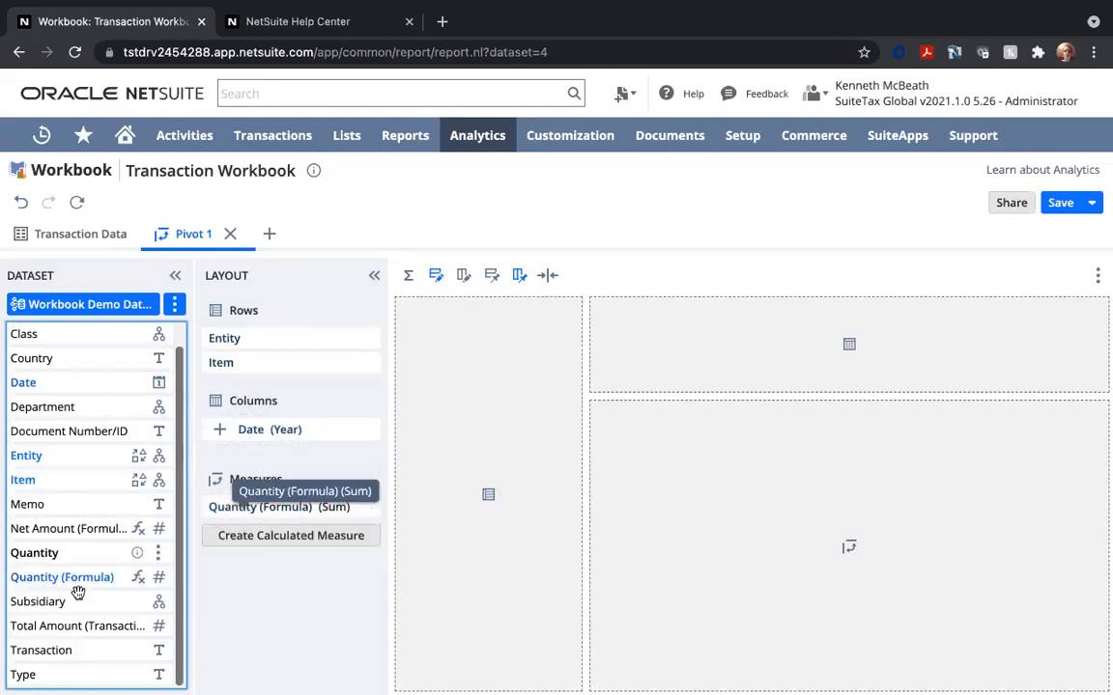
pyautogui.moveTo(82, 529); pyautogui.dragTo(227, 521)
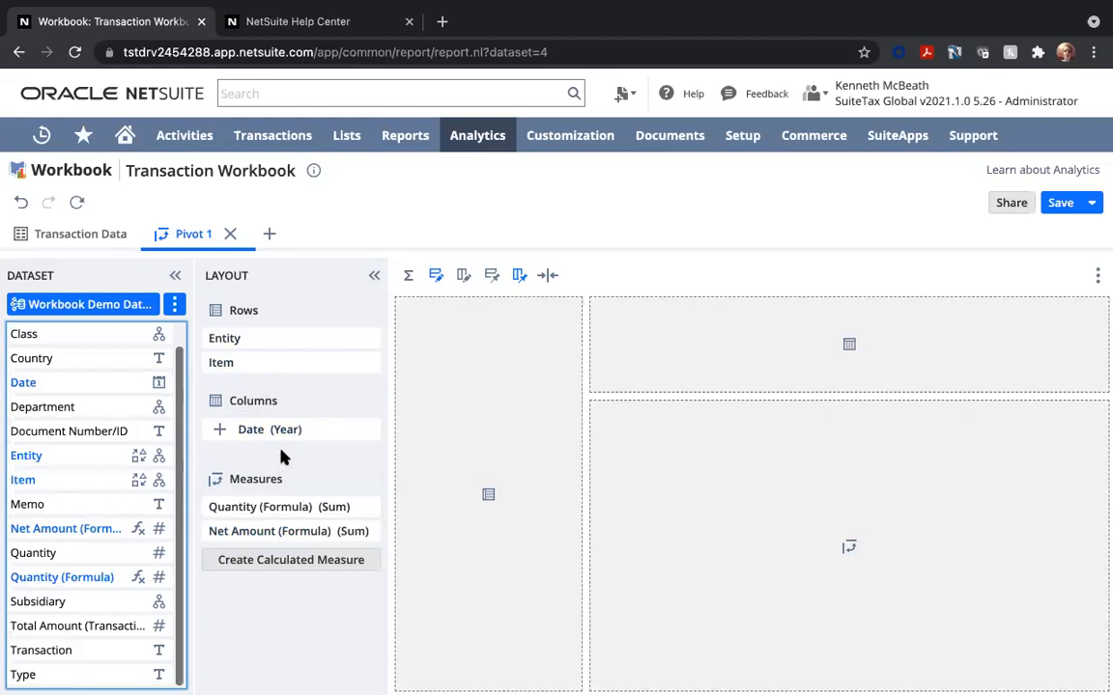
pyautogui.click(78, 202)
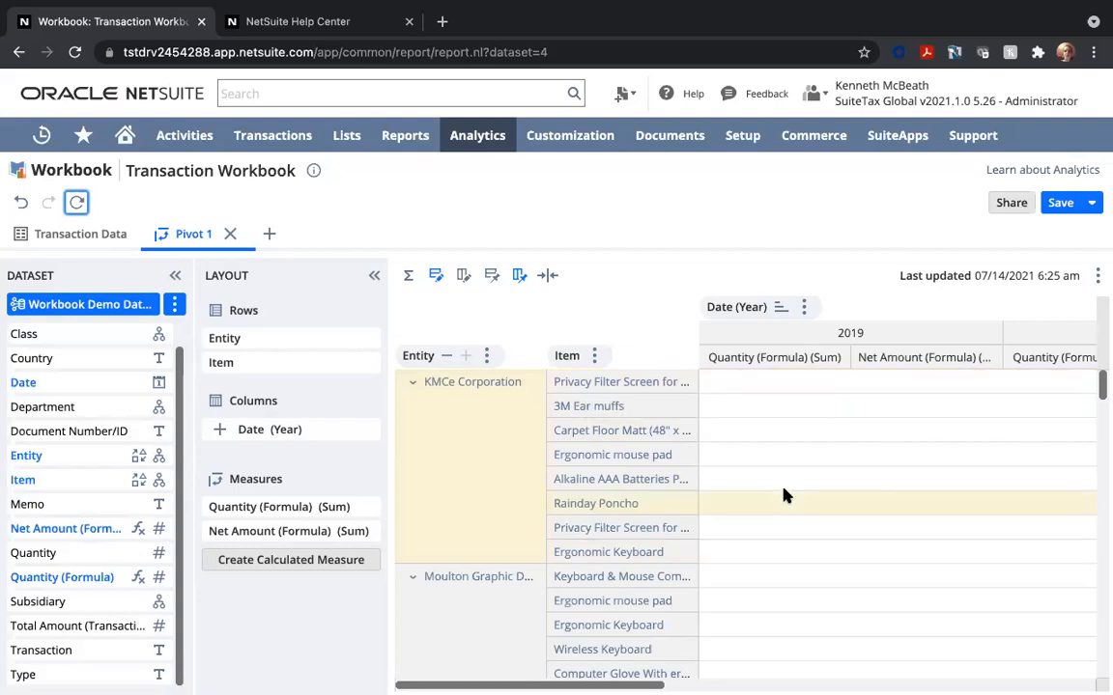
# Examine the pivot's item quantities and net amounts across the year columns from 2019 to 2022
pyautogui.hscroll(1, 786, 495)
pyautogui.hscroll(3, 786, 496)
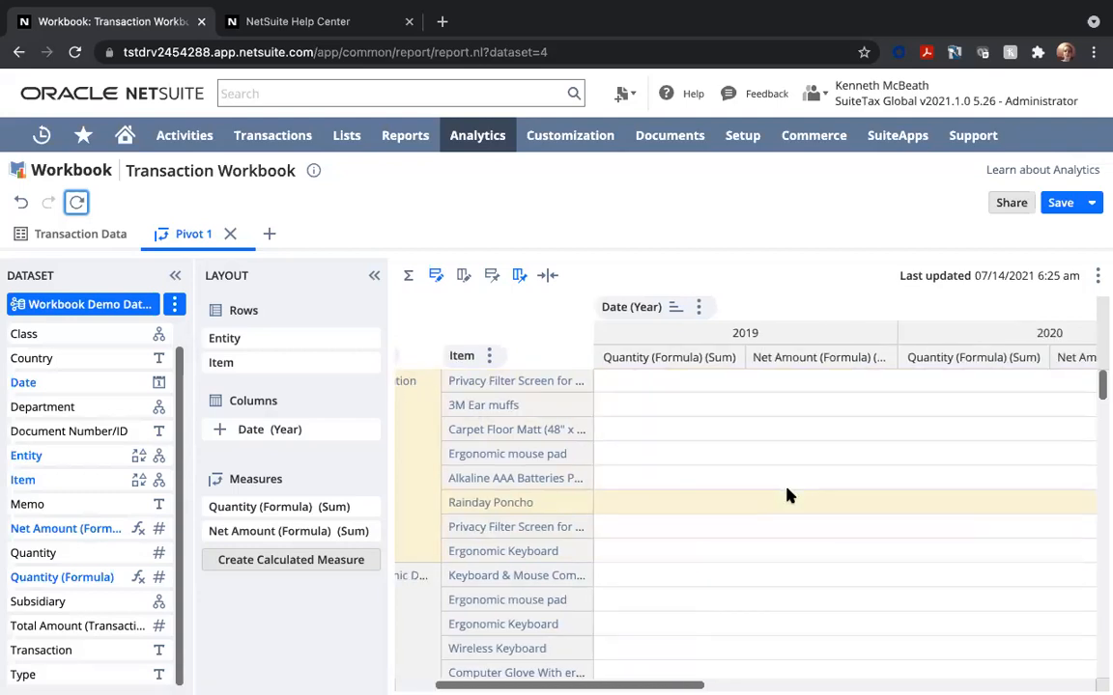
pyautogui.hscroll(5, 787, 496)
pyautogui.hscroll(3, 786, 496)
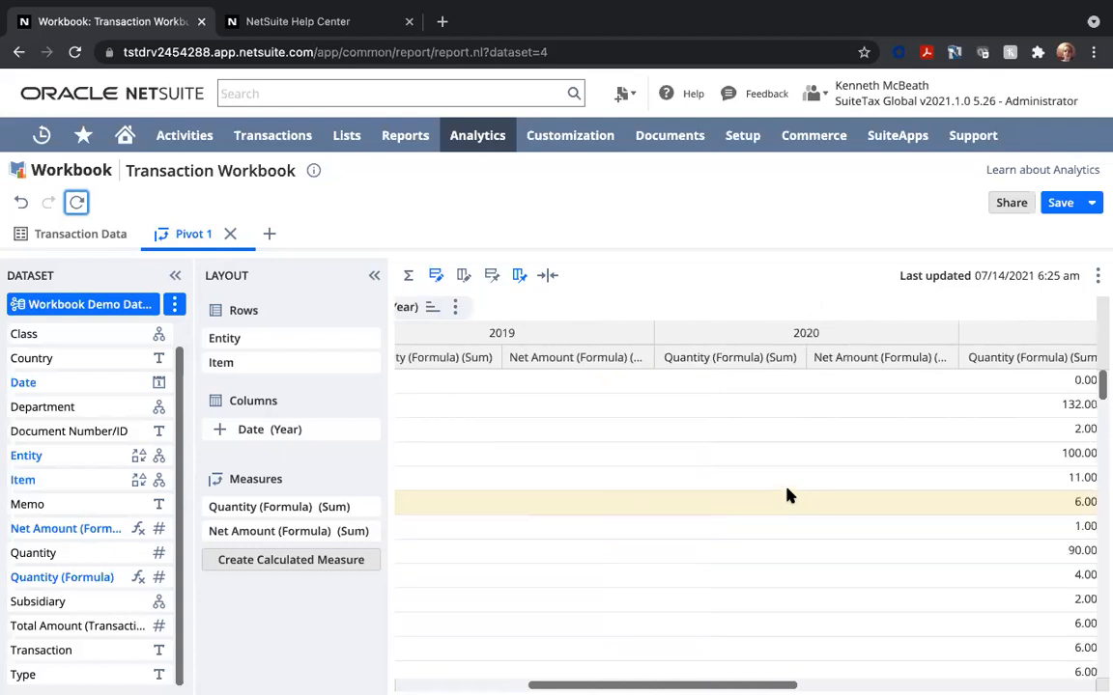
pyautogui.hscroll(15, 786, 491)
pyautogui.hscroll(5, 773, 483)
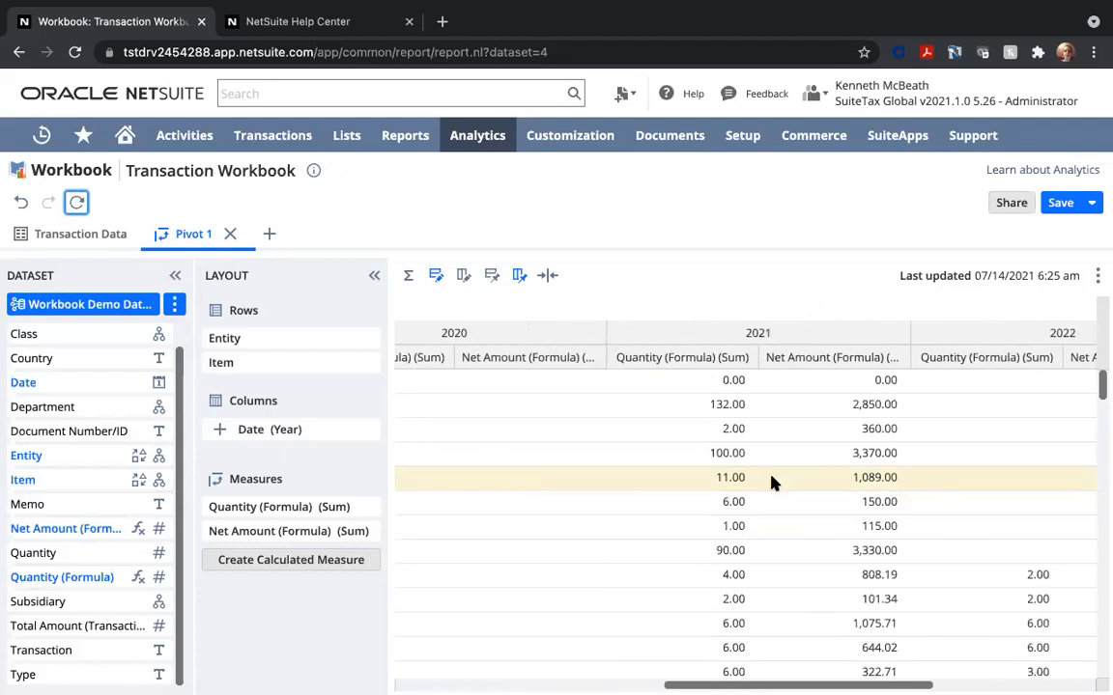
pyautogui.hscroll(3, 721, 477)
pyautogui.click(718, 480)
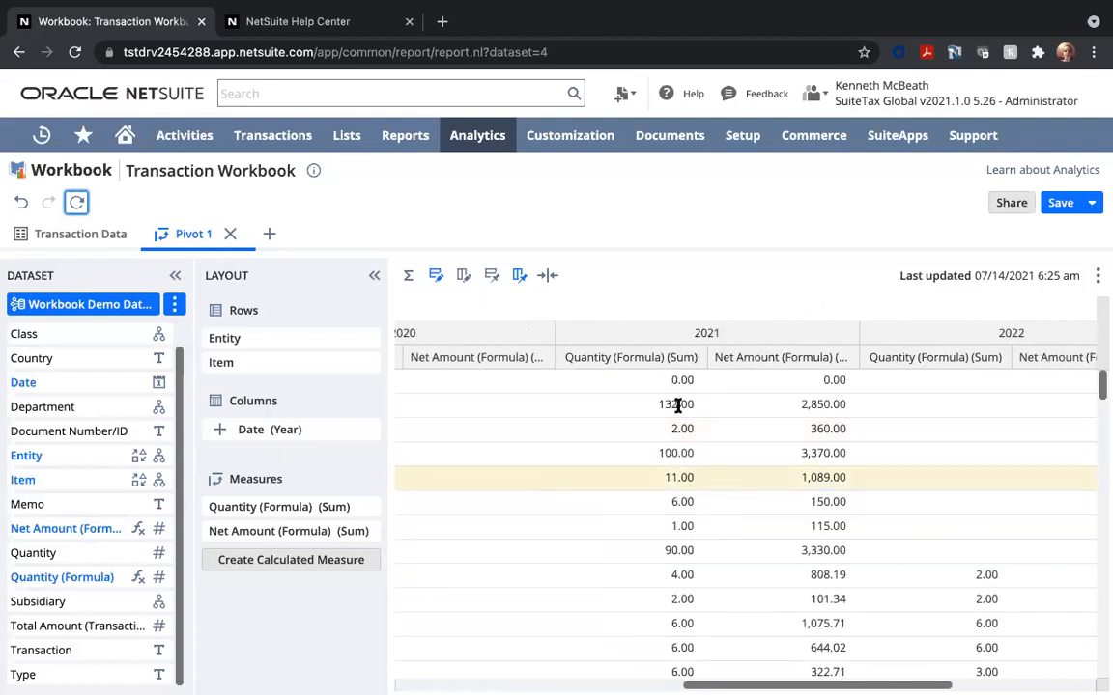
pyautogui.click(804, 460)
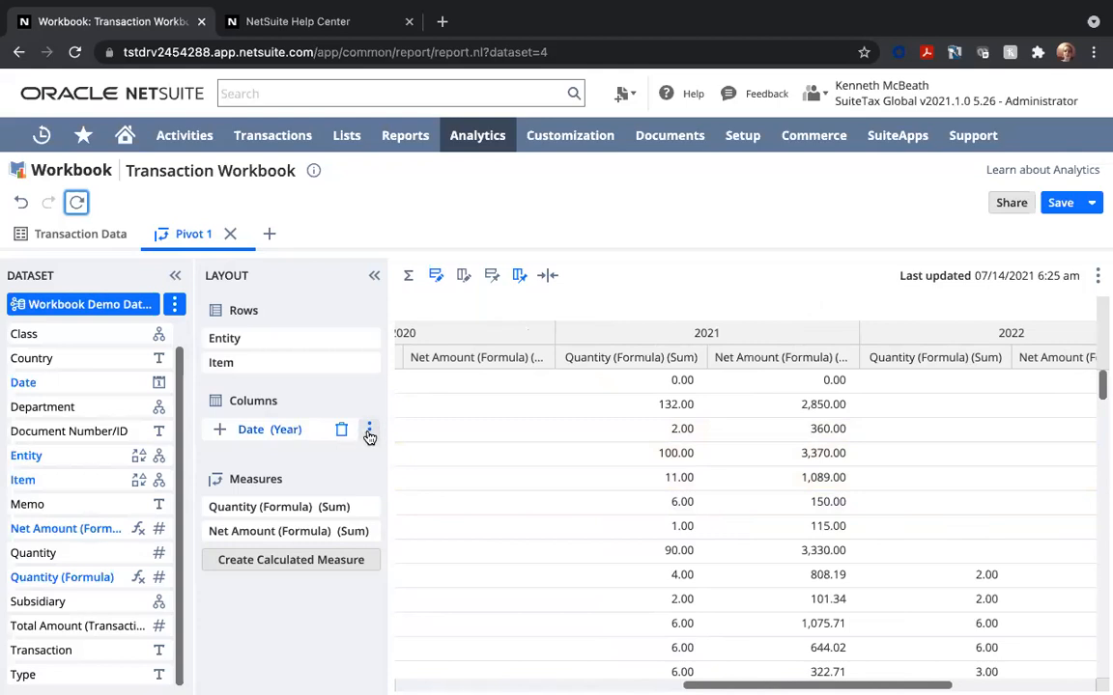
# Change the Date column's hierarchy level to Month and dismiss the refresh reminder
pyautogui.click(369, 432)
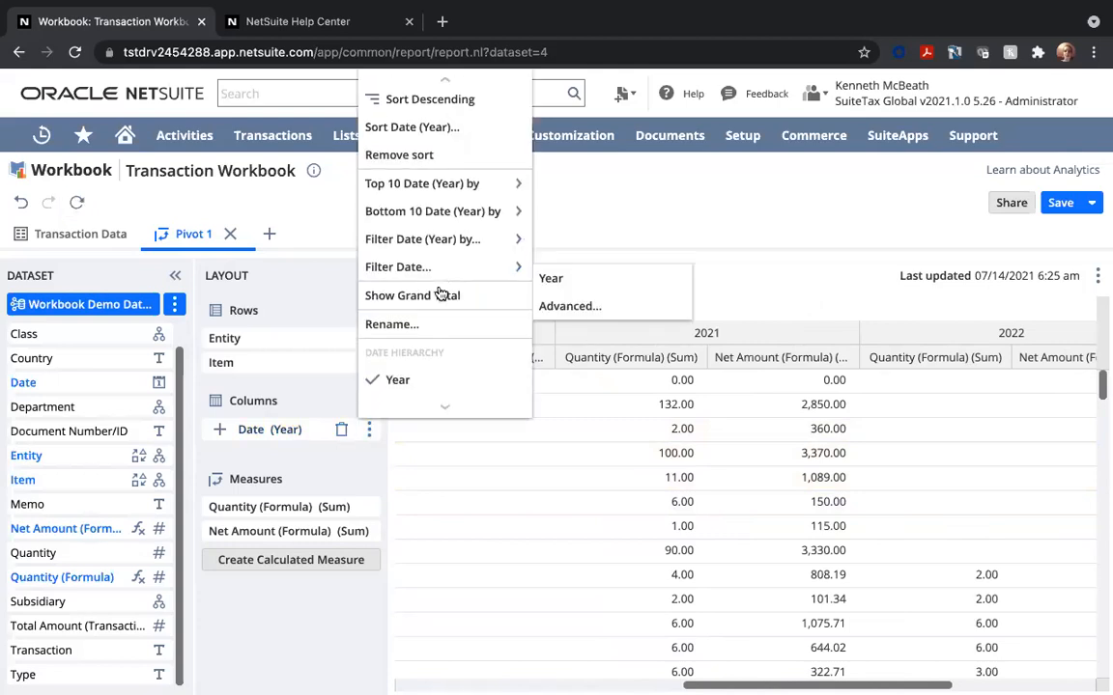
pyautogui.scroll(-2, 411, 343)
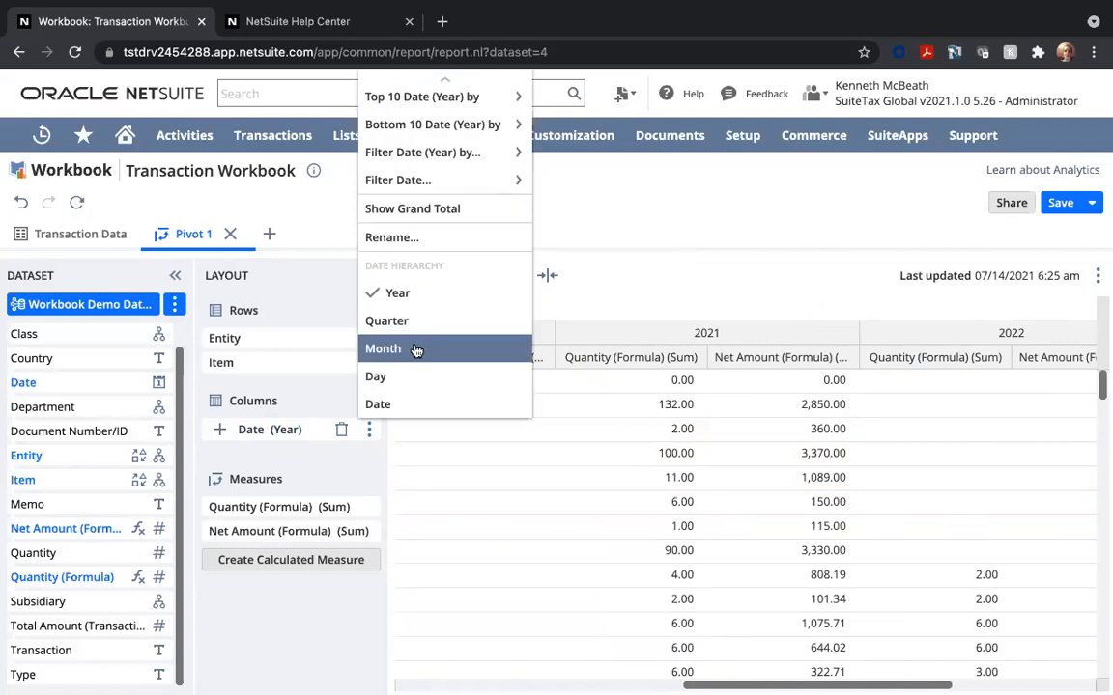
pyautogui.click(417, 350)
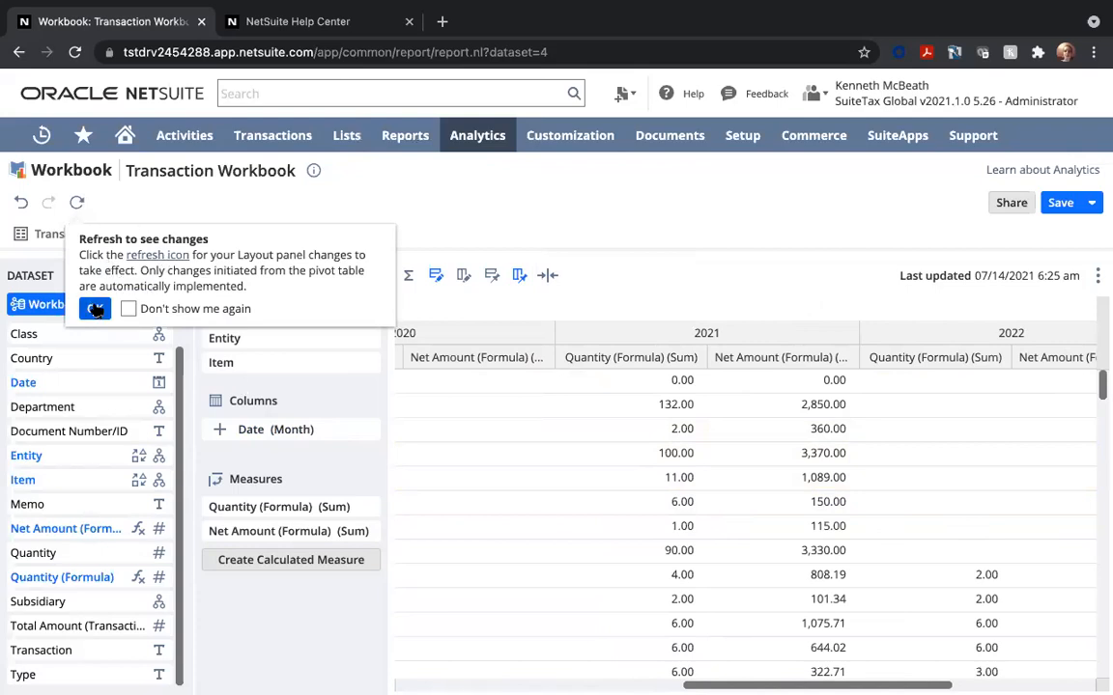
pyautogui.click(94, 309)
# Open the advanced filter for the pivot's Date column and show its predefined date ranges
pyautogui.moveTo(368, 432)
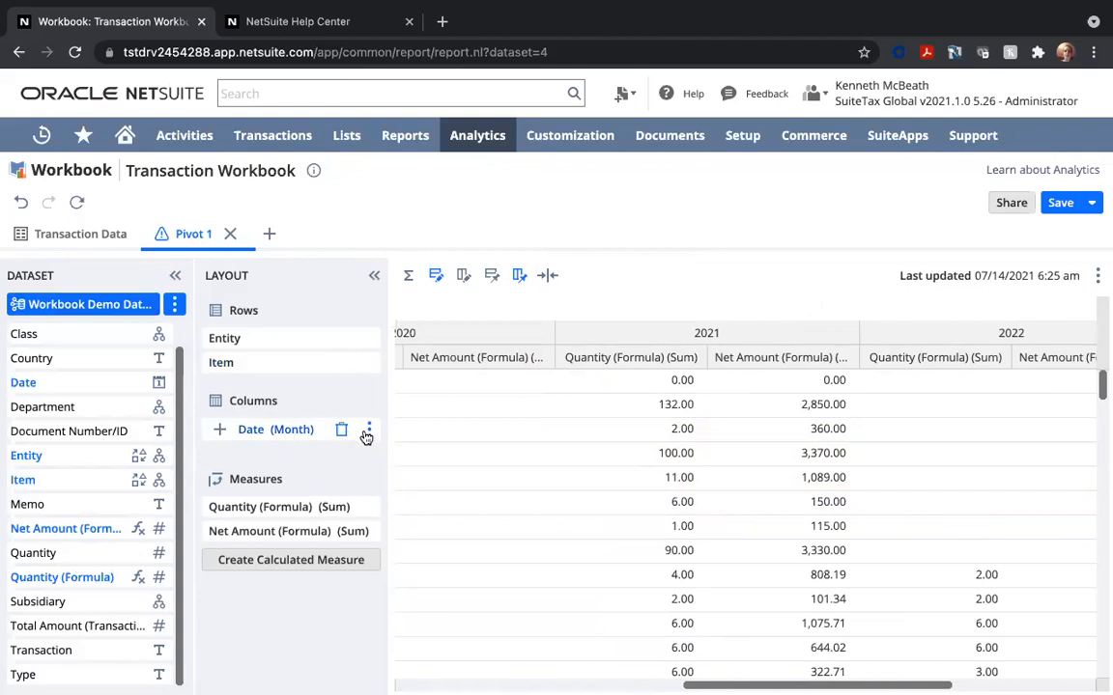
pyautogui.click(368, 431)
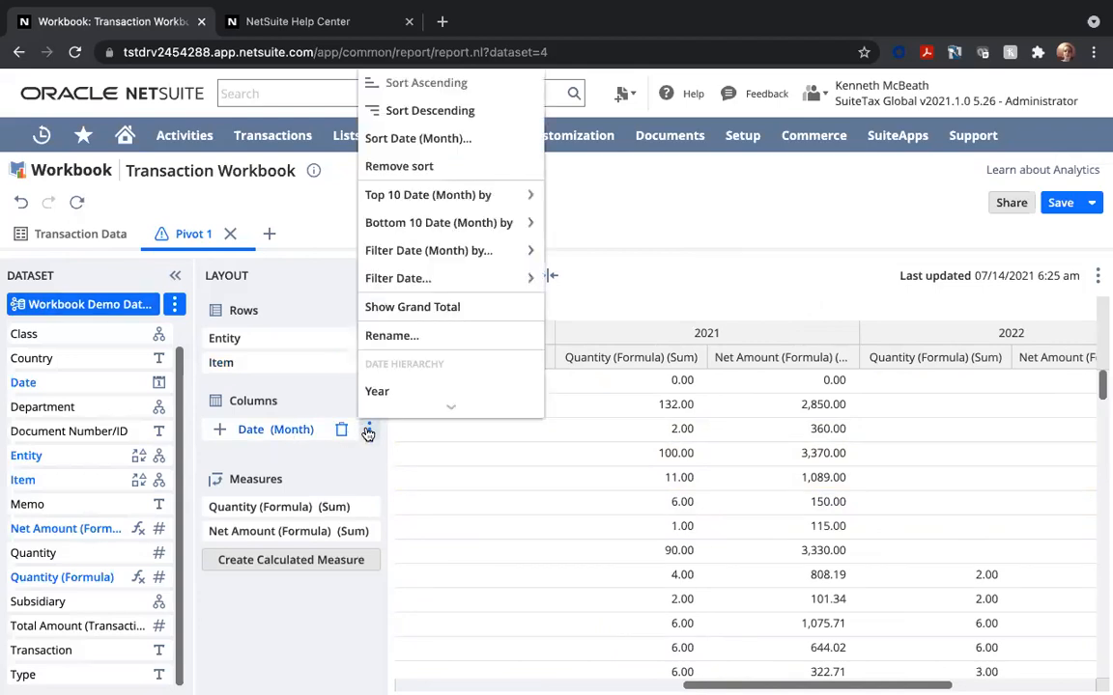
pyautogui.scroll(-1, 391, 368)
pyautogui.moveTo(419, 267)
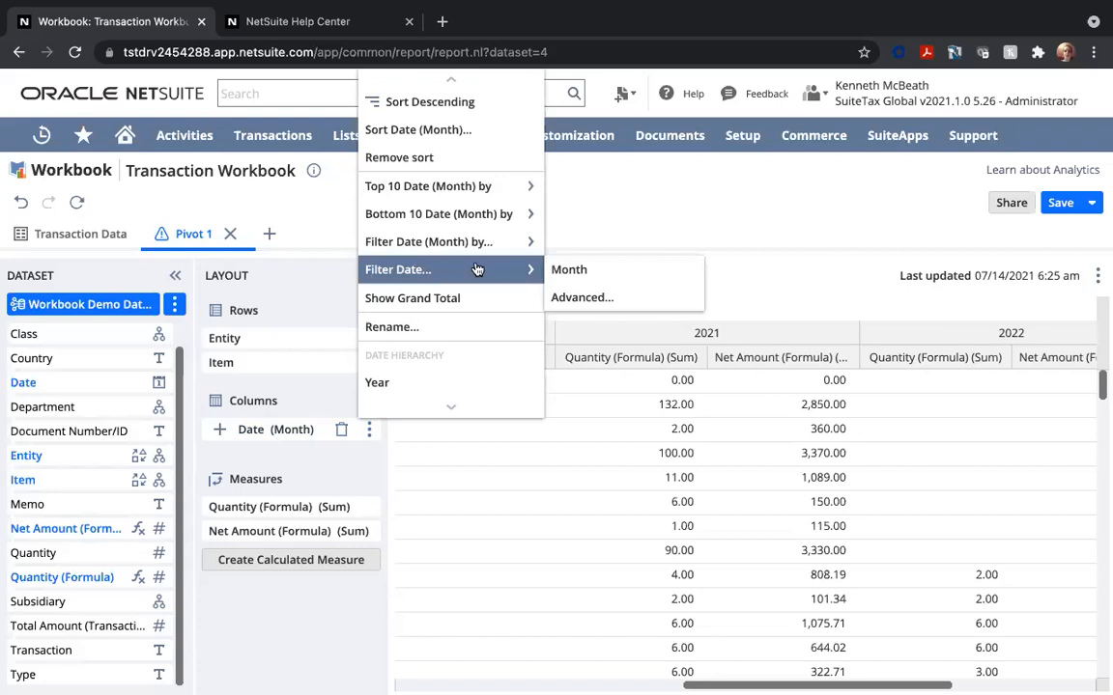
pyautogui.click(579, 295)
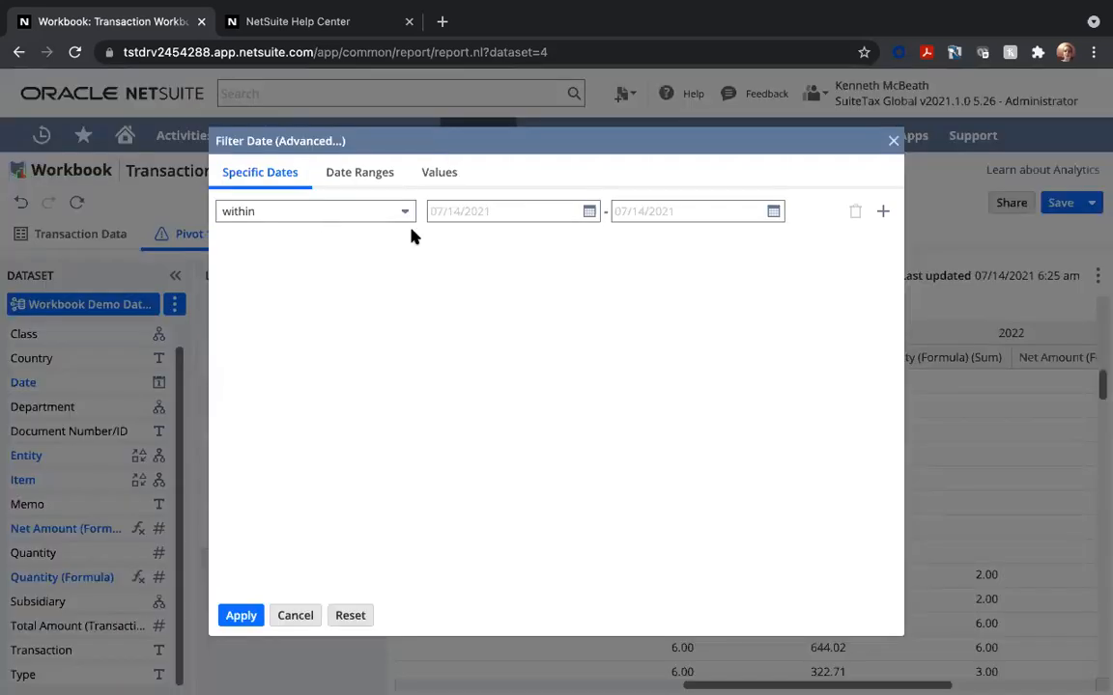
pyautogui.click(371, 175)
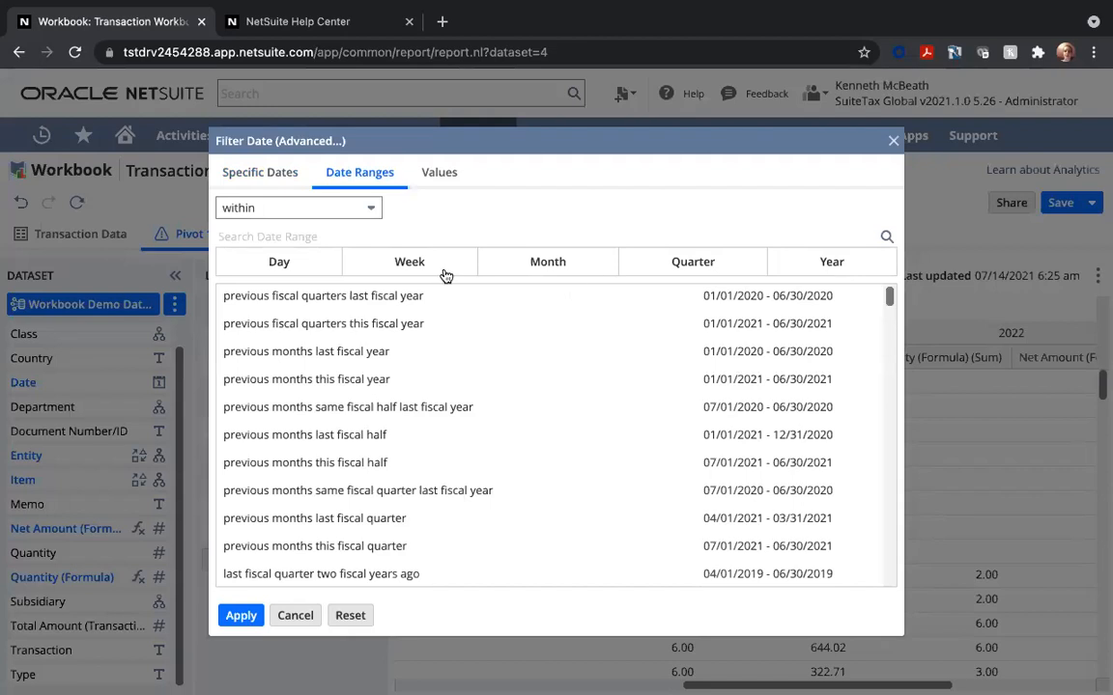
# Examine the month-based ranges available for the Date filter
pyautogui.click(551, 263)
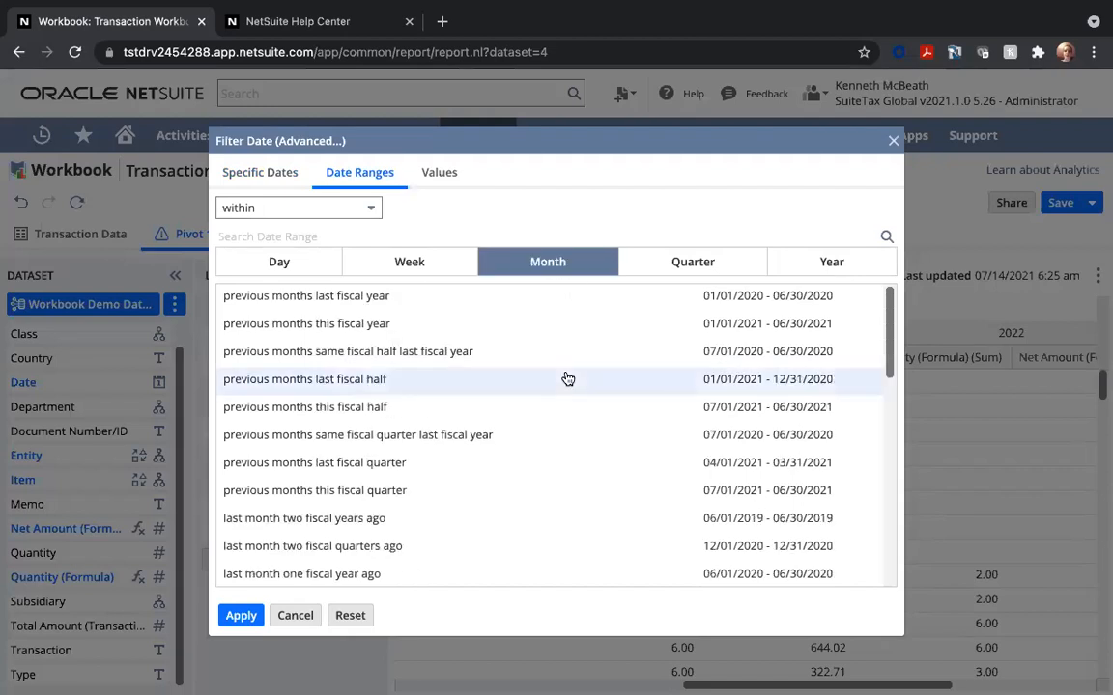
pyautogui.scroll(-3, 568, 378)
pyautogui.scroll(-1, 568, 378)
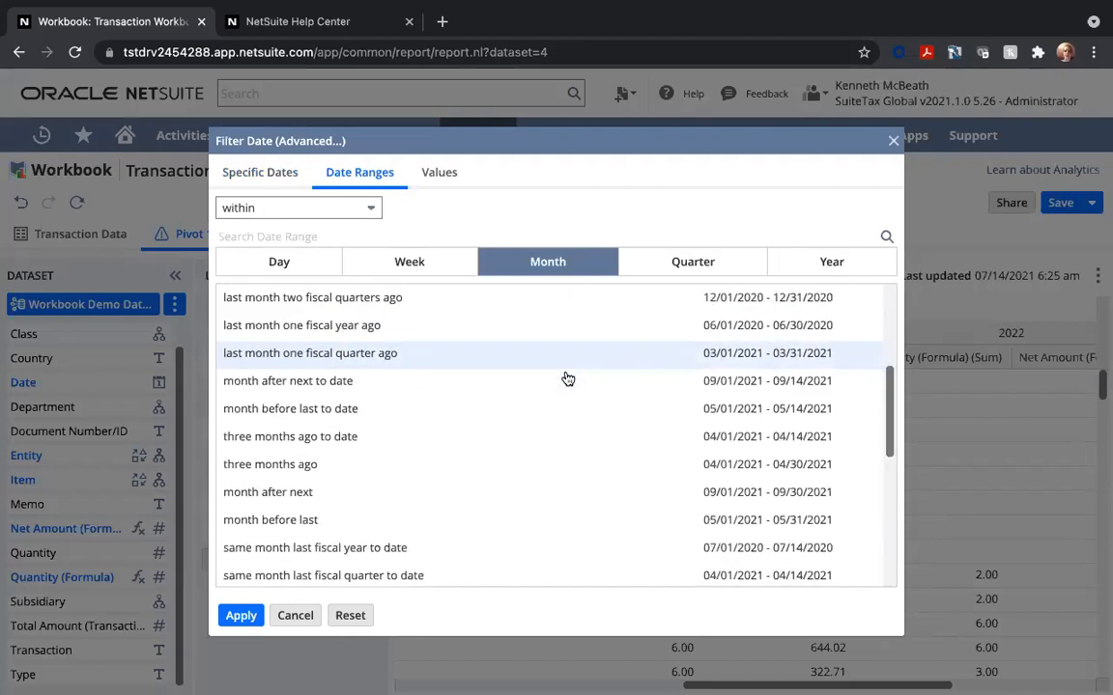
pyautogui.scroll(1, 568, 379)
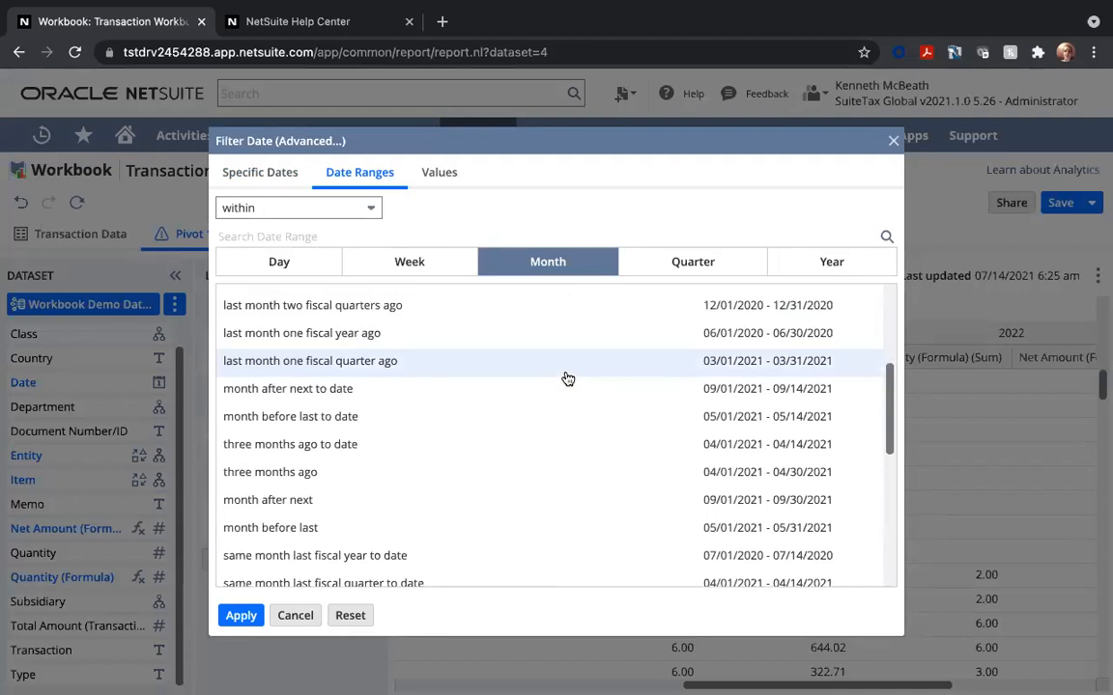
pyautogui.scroll(-1, 568, 378)
pyautogui.scroll(-5, 568, 379)
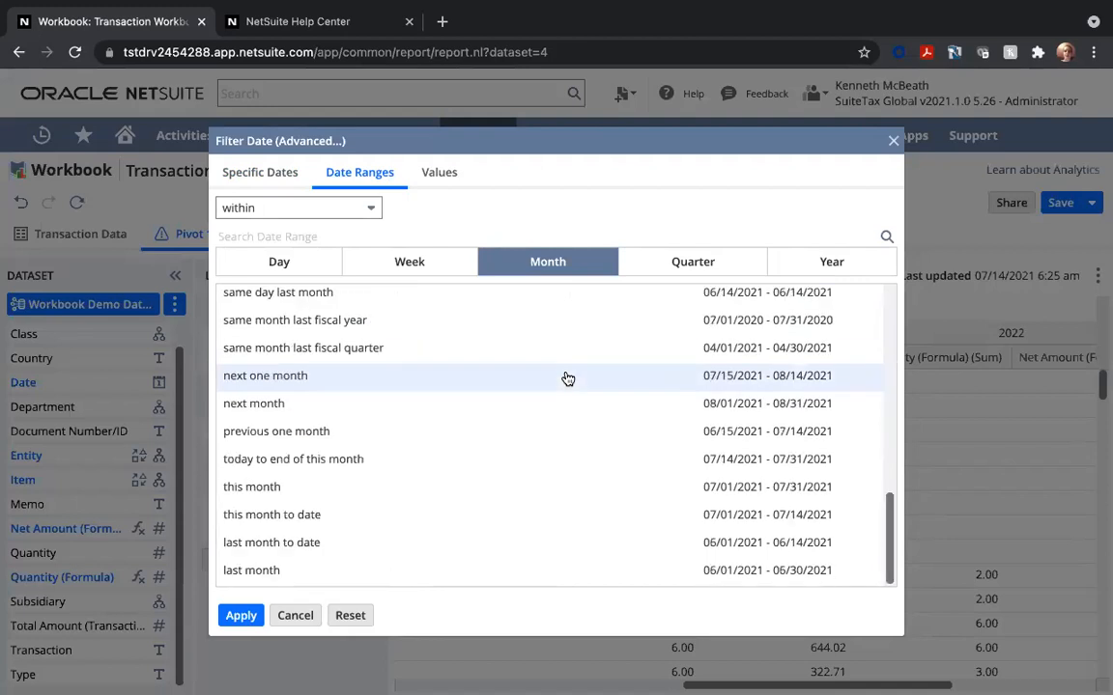
pyautogui.scroll(5, 568, 379)
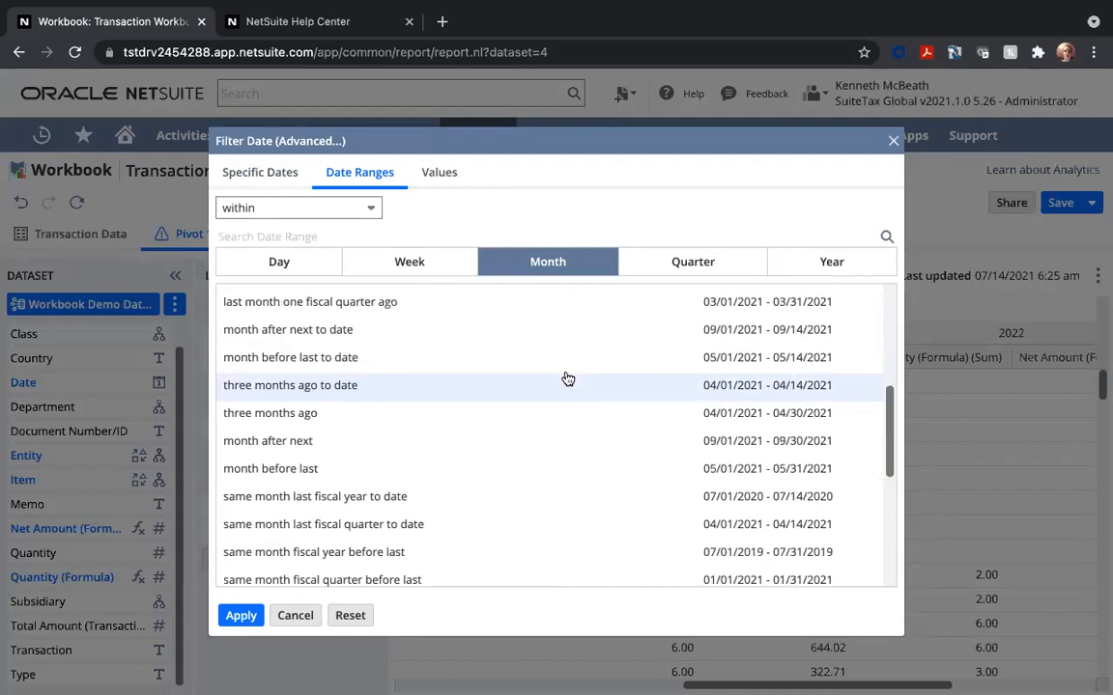
pyautogui.scroll(3, 568, 379)
pyautogui.scroll(3, 568, 379)
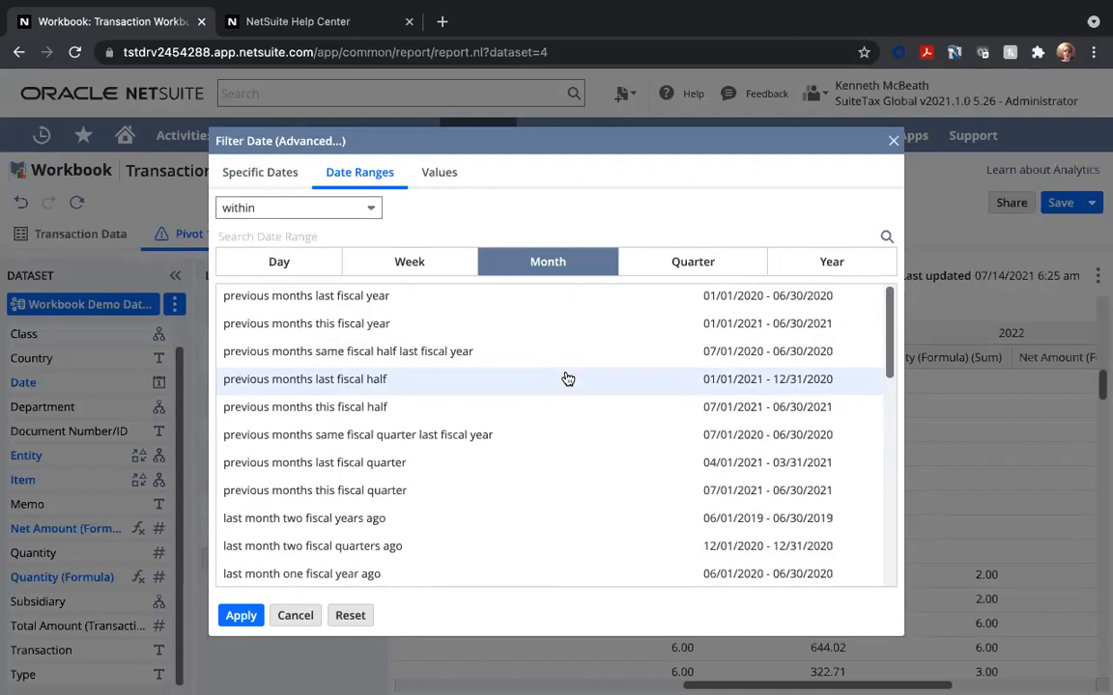
# Filter Date to within last rolling half from the quarter-based ranges, apply it and refresh the pivot
pyautogui.click(666, 269)
pyautogui.scroll(-2, 566, 422)
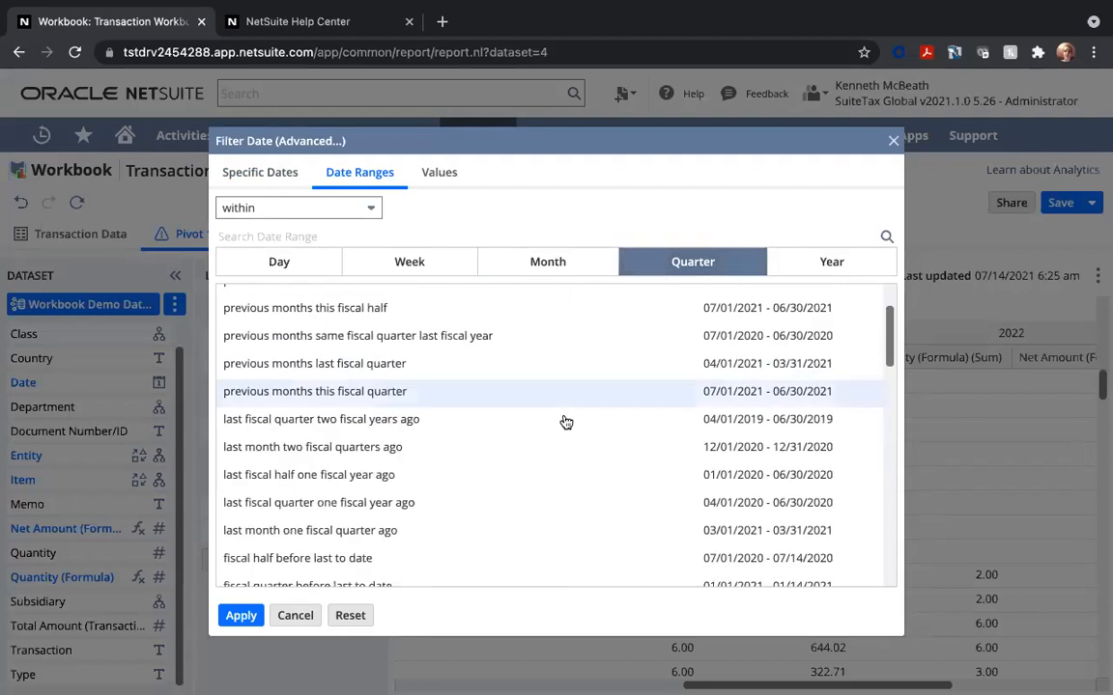
pyautogui.scroll(-3, 566, 422)
pyautogui.scroll(-2, 566, 422)
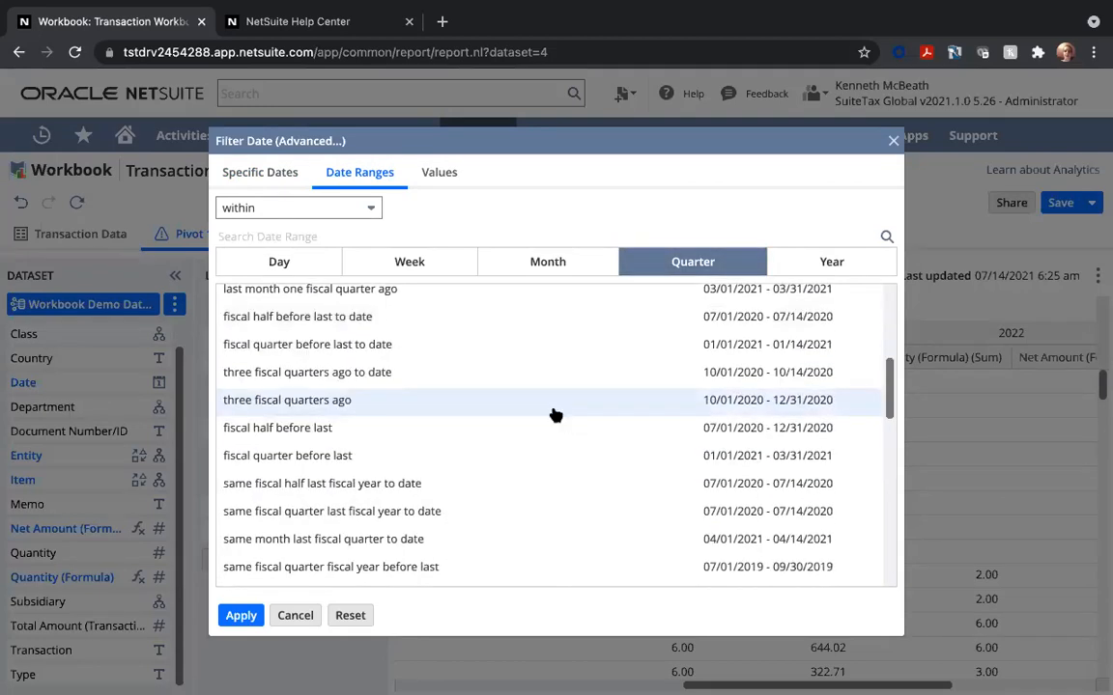
pyautogui.scroll(-1, 521, 378)
pyautogui.scroll(-4, 520, 379)
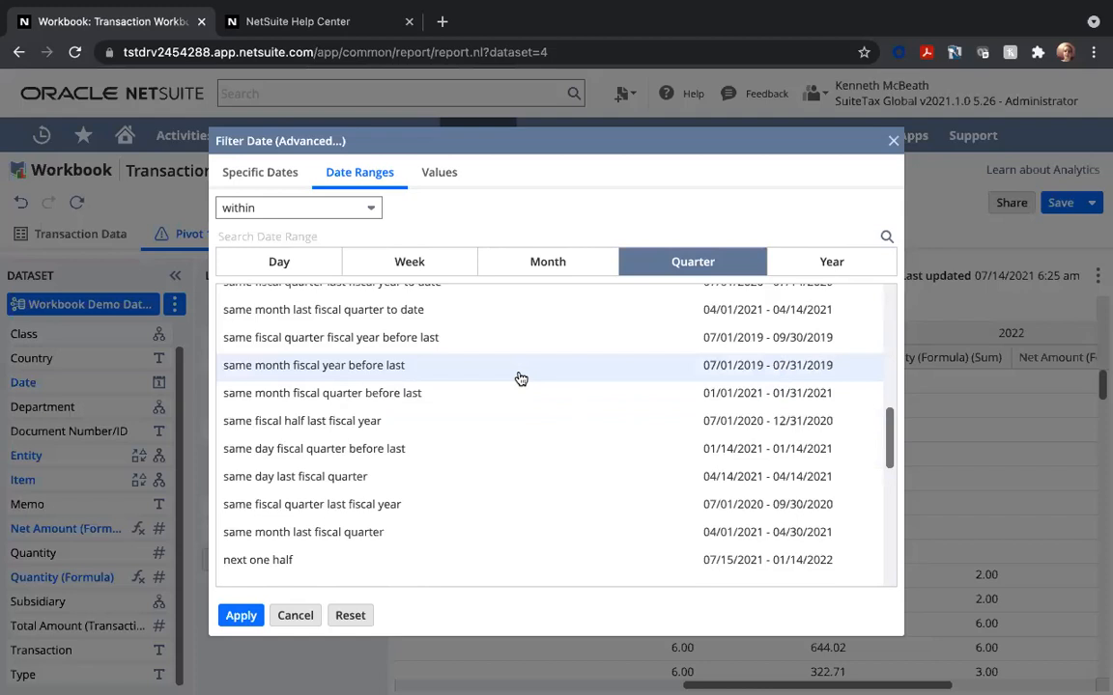
pyautogui.scroll(-5, 521, 379)
pyautogui.scroll(-2, 474, 408)
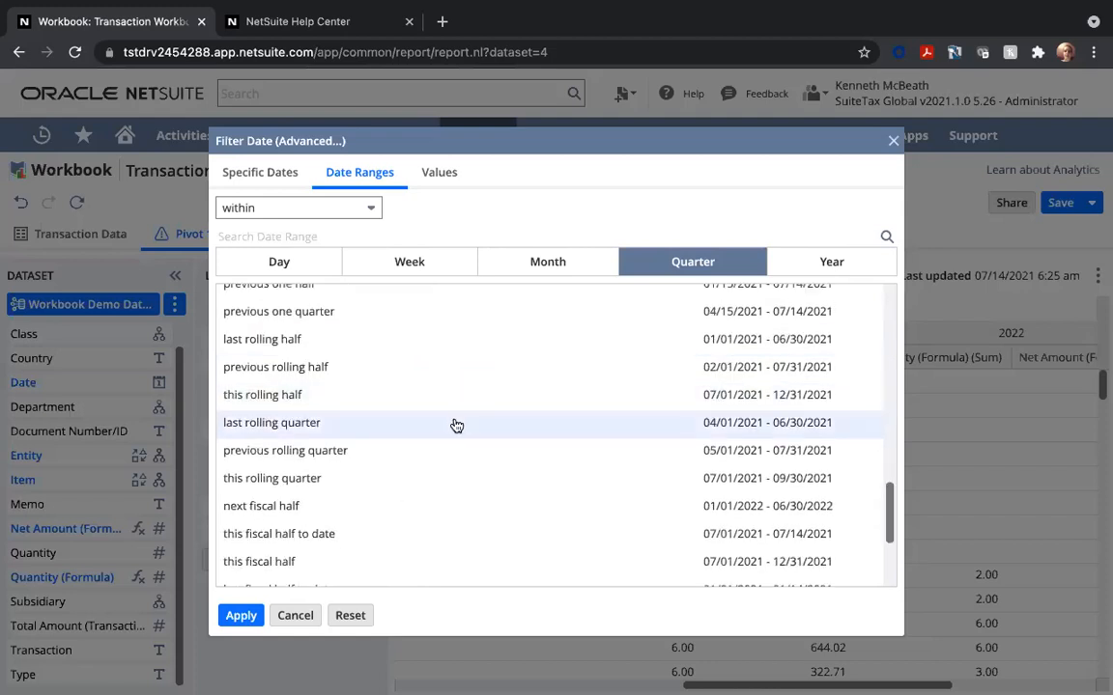
pyautogui.scroll(-1, 457, 426)
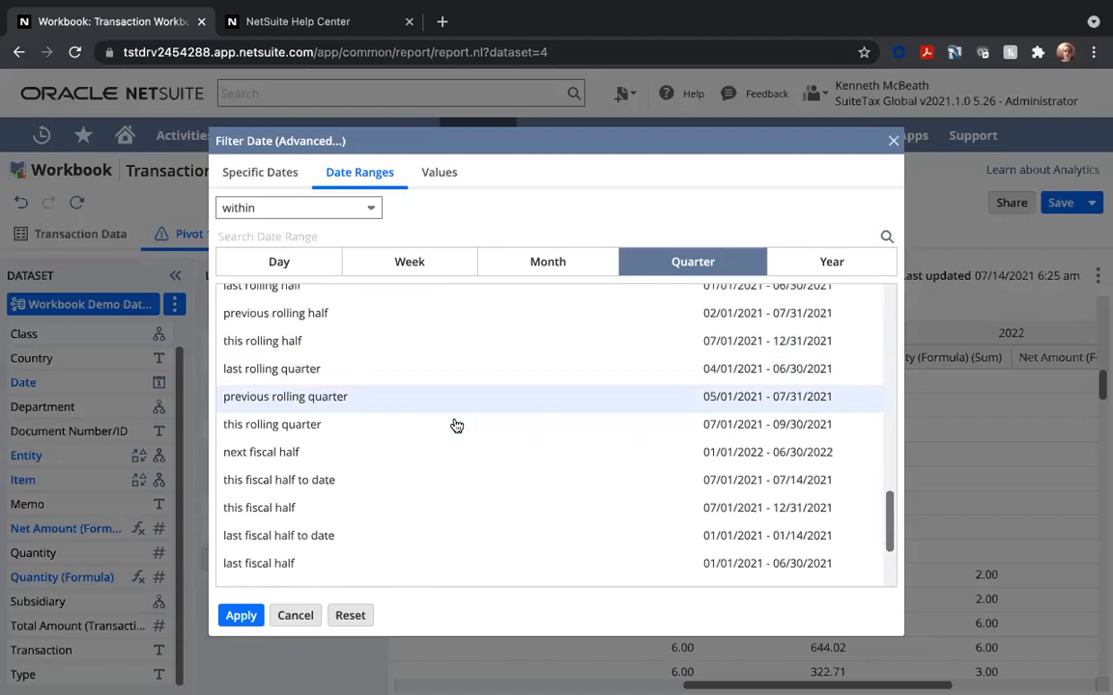
pyautogui.scroll(-2, 457, 426)
pyautogui.scroll(-1, 456, 426)
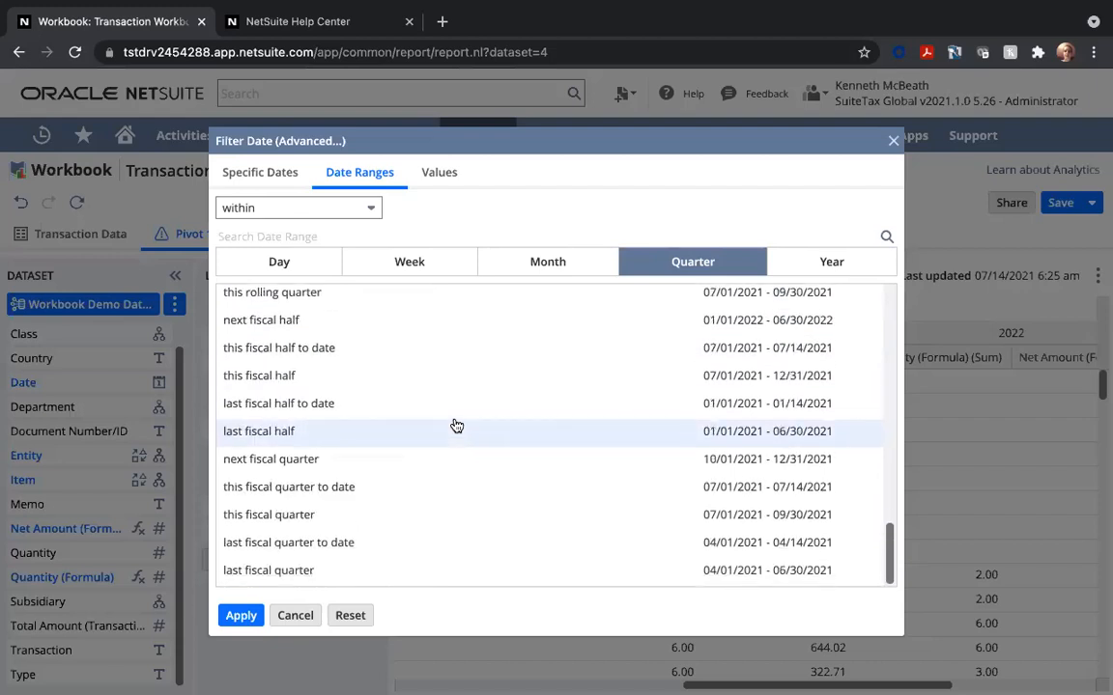
pyautogui.scroll(3, 454, 426)
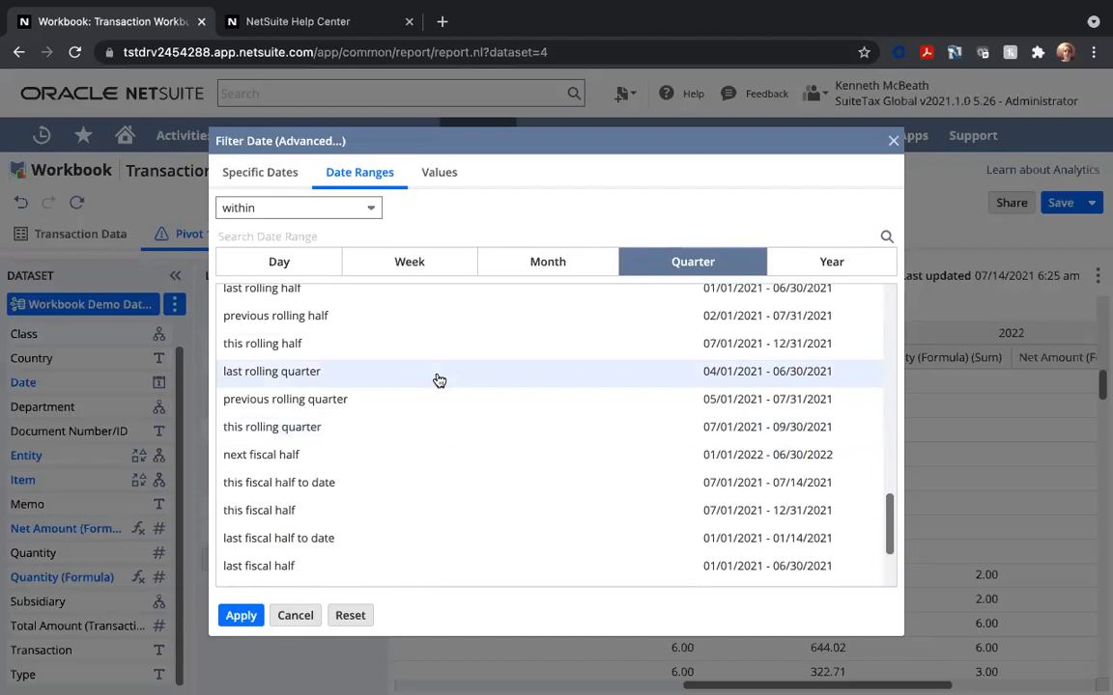
pyautogui.scroll(1, 400, 332)
pyautogui.click(403, 333)
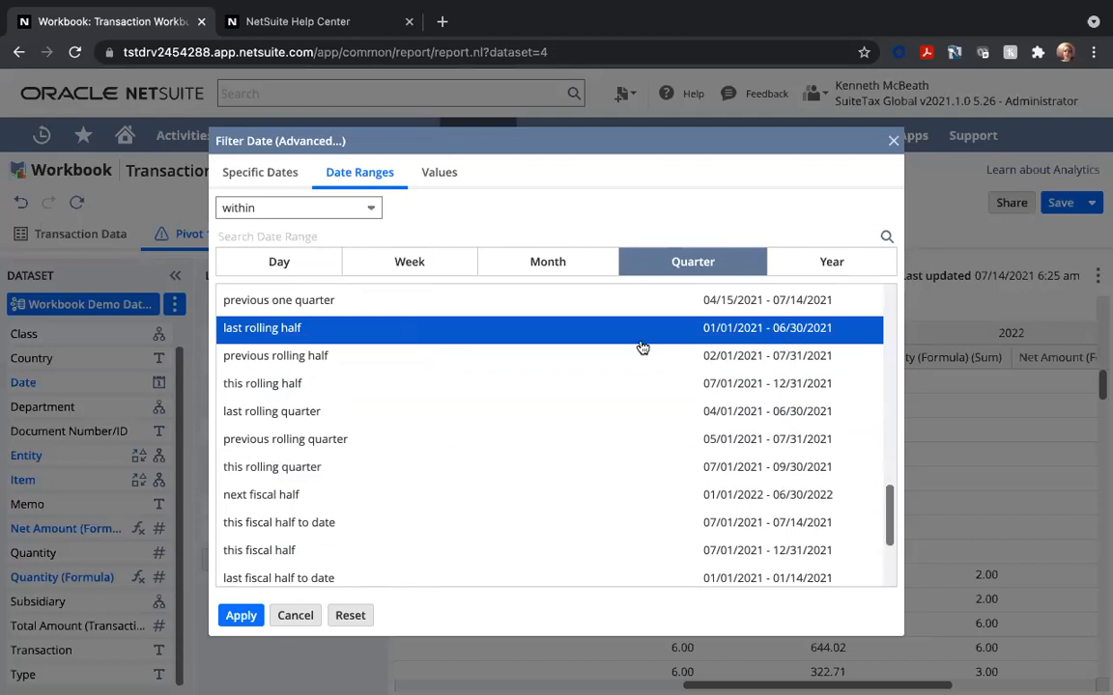
pyautogui.click(241, 616)
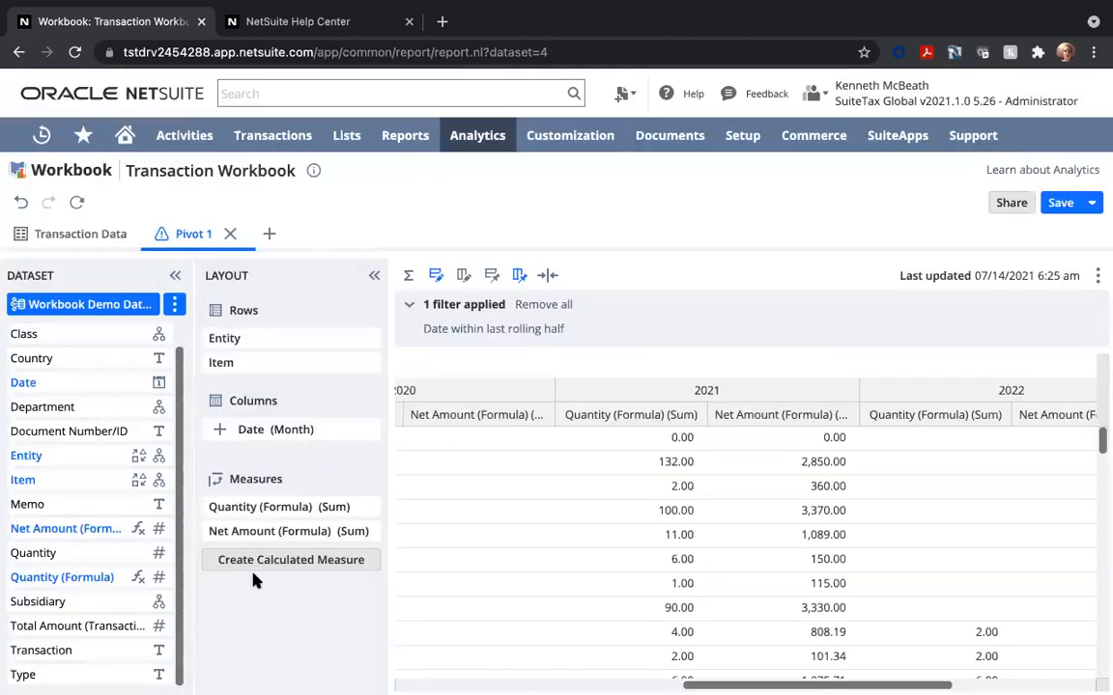
pyautogui.click(78, 204)
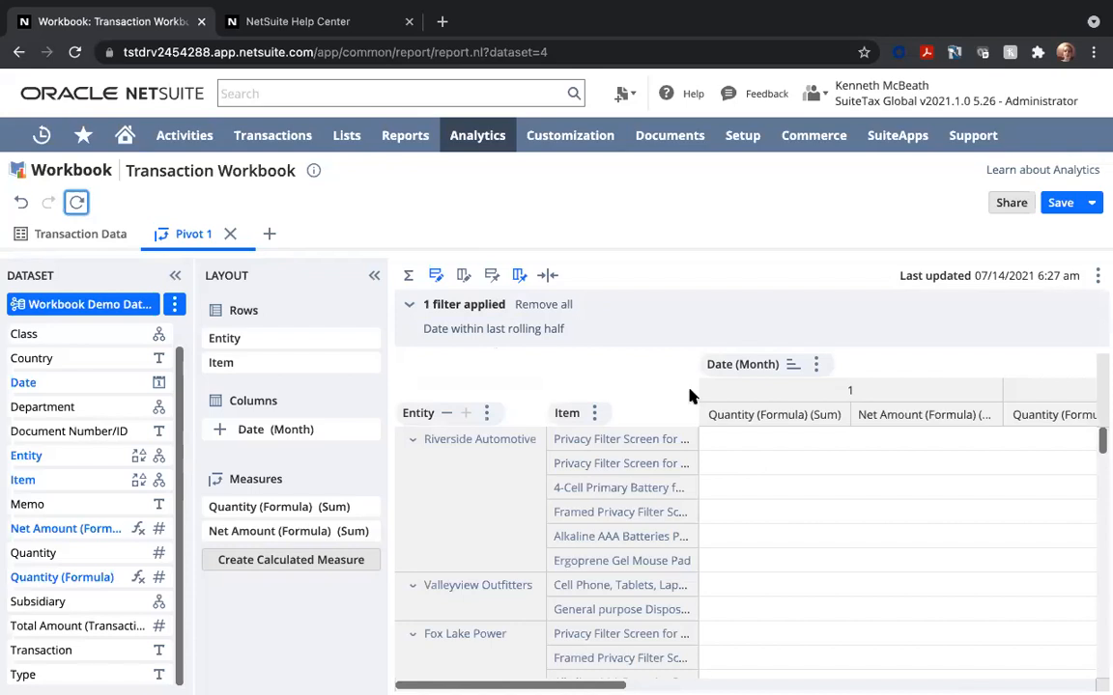
pyautogui.scroll(-1, 695, 392)
pyautogui.scroll(1, 727, 465)
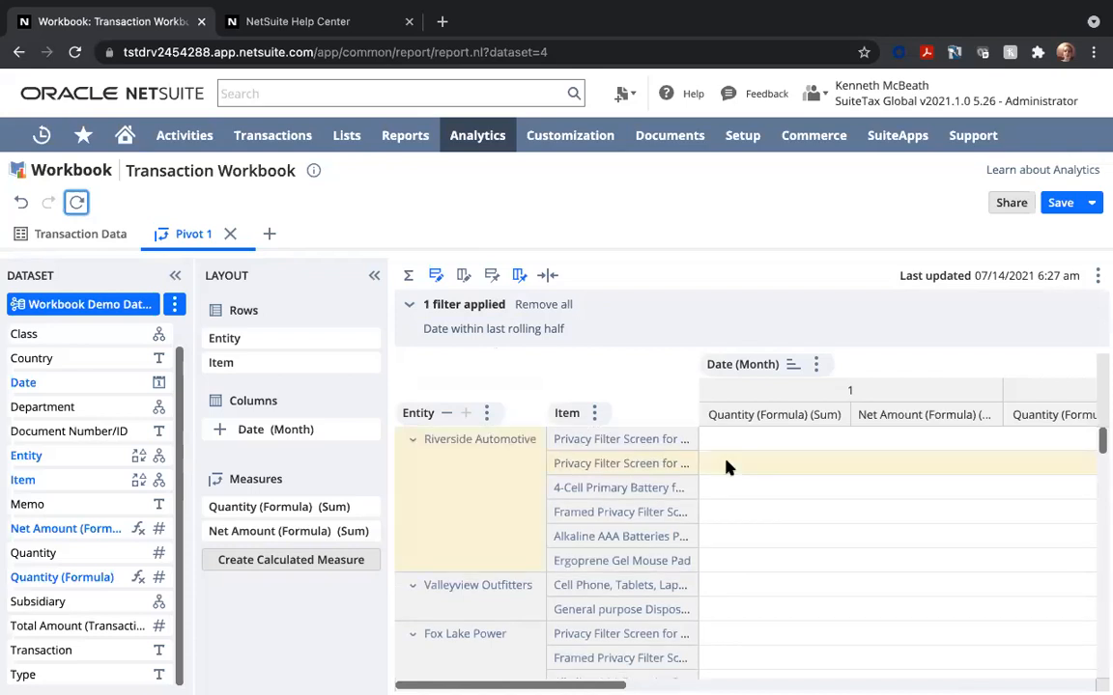
# Return to the Transaction Workbook's pivot and add Entity and Item as its row fields
pyautogui.hscroll(-3, 728, 467)
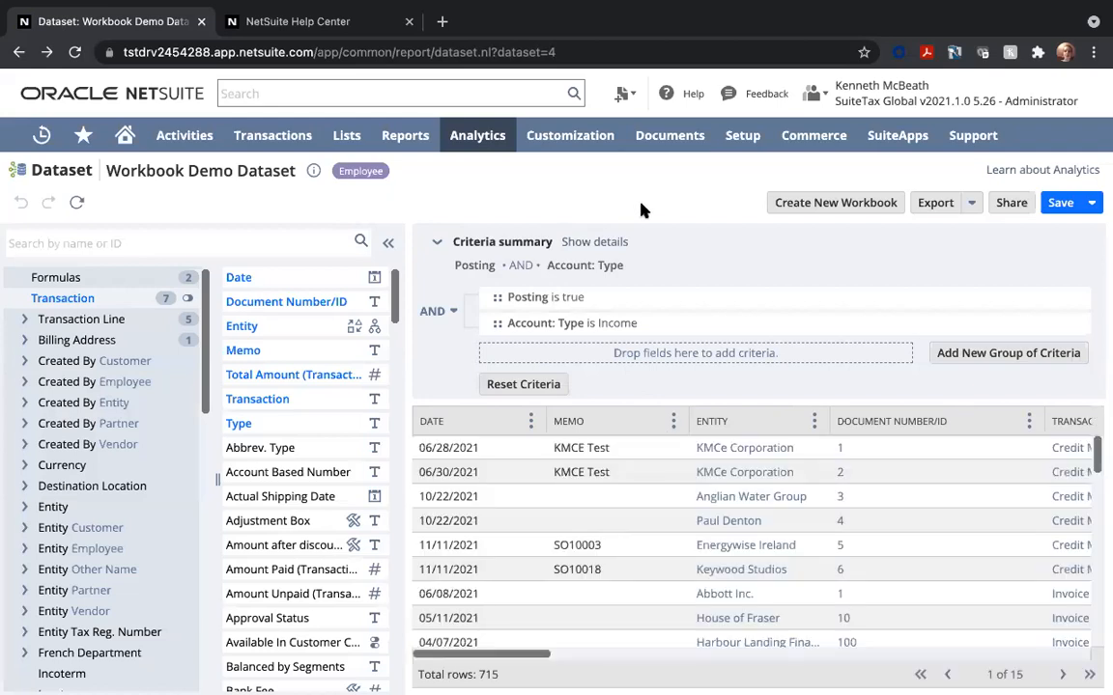
pyautogui.click(46, 52)
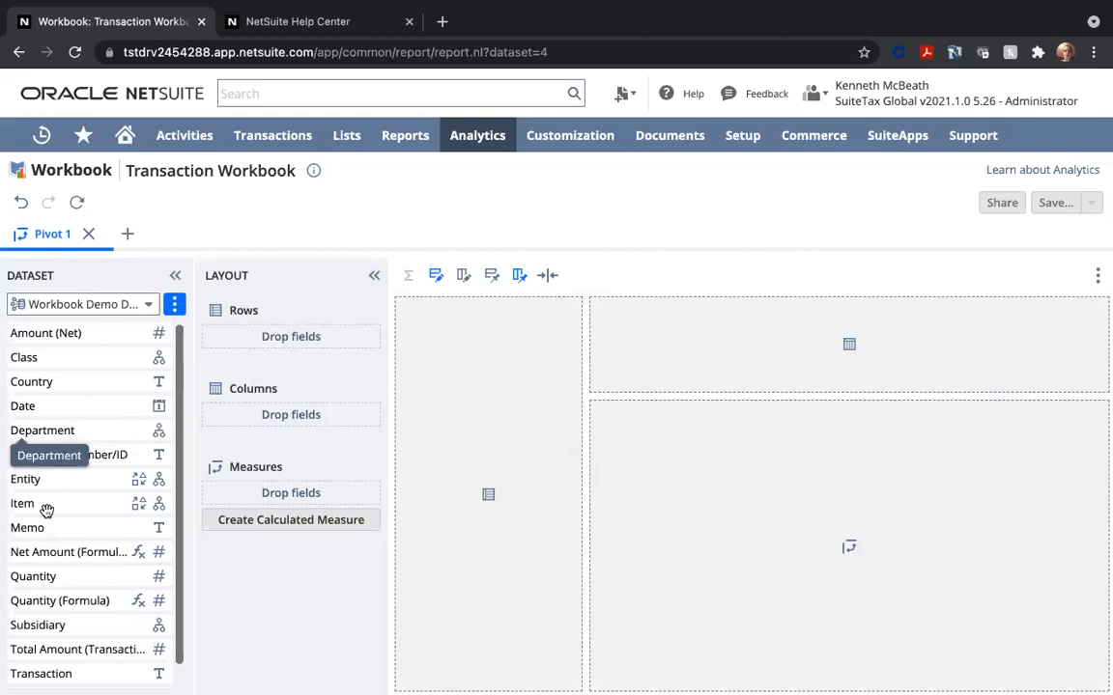
pyautogui.moveTo(47, 482); pyautogui.dragTo(297, 466)
pyautogui.press('Return')
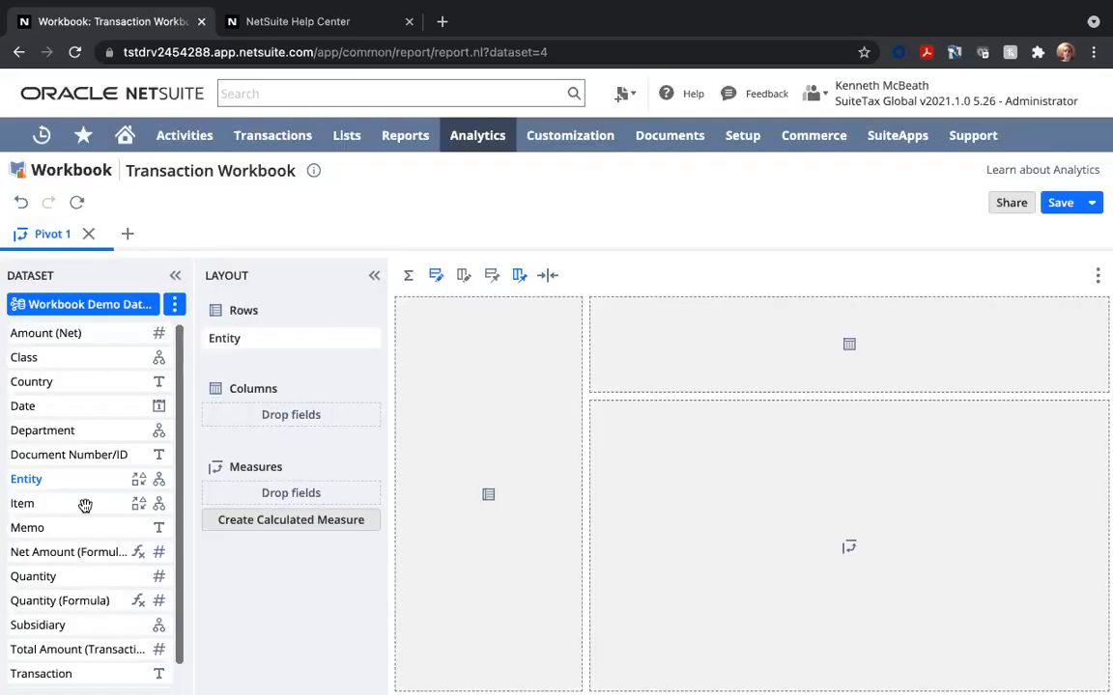
pyautogui.moveTo(22, 504); pyautogui.dragTo(261, 356)
pyautogui.click(352, 421)
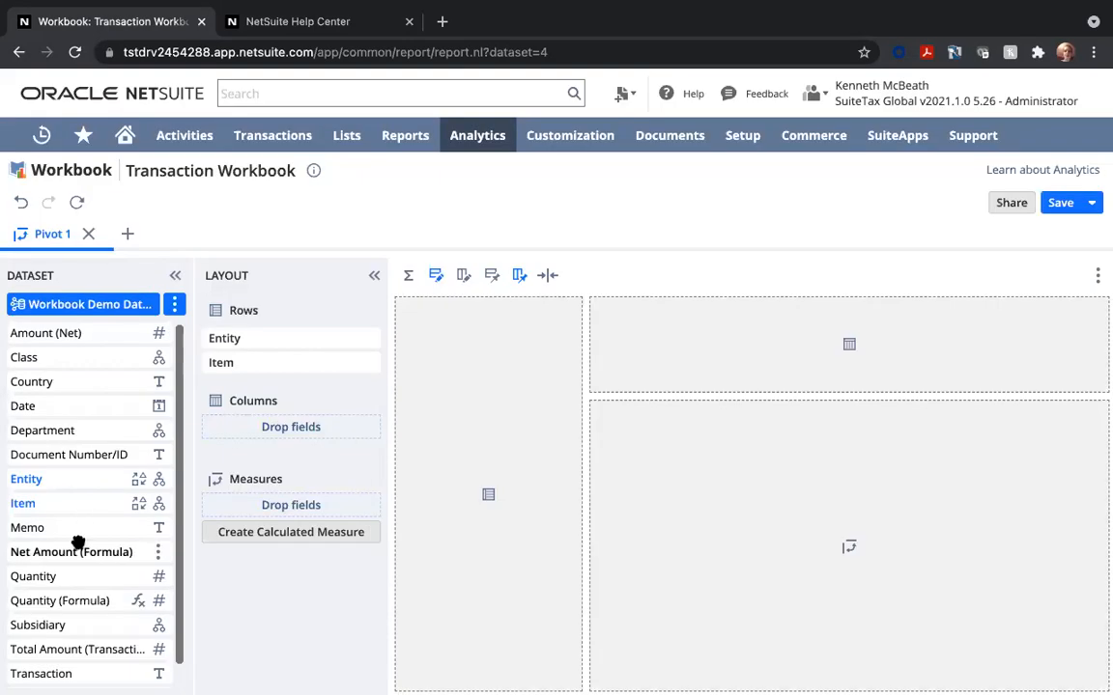
# Add Date to the pivot's columns and place Quantity (Formula) and Net Amount (Formula) in its measures
pyautogui.moveTo(61, 412); pyautogui.dragTo(198, 425)
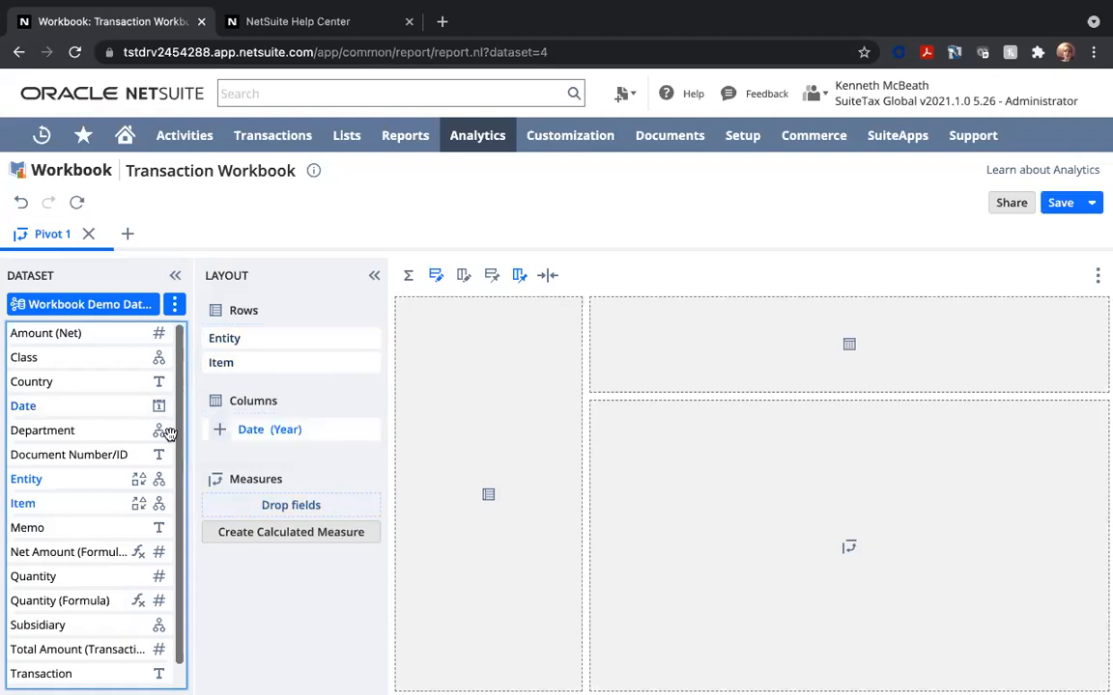
pyautogui.scroll(-1, 135, 541)
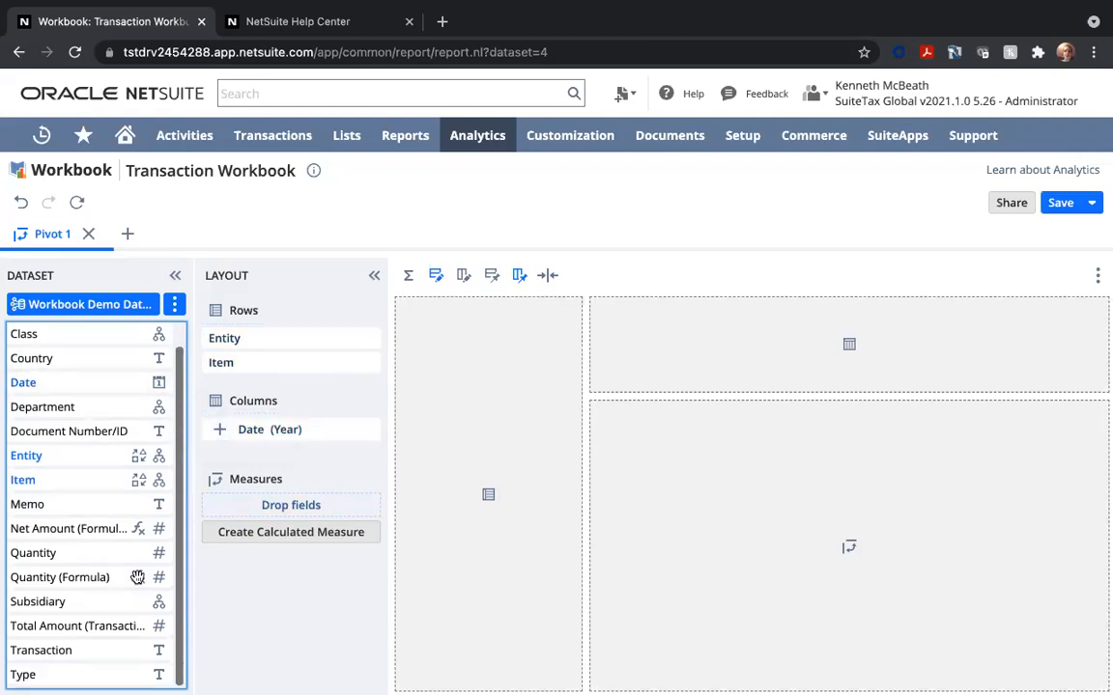
pyautogui.moveTo(77, 577); pyautogui.dragTo(228, 524)
pyautogui.moveTo(309, 506); pyautogui.dragTo(335, 529)
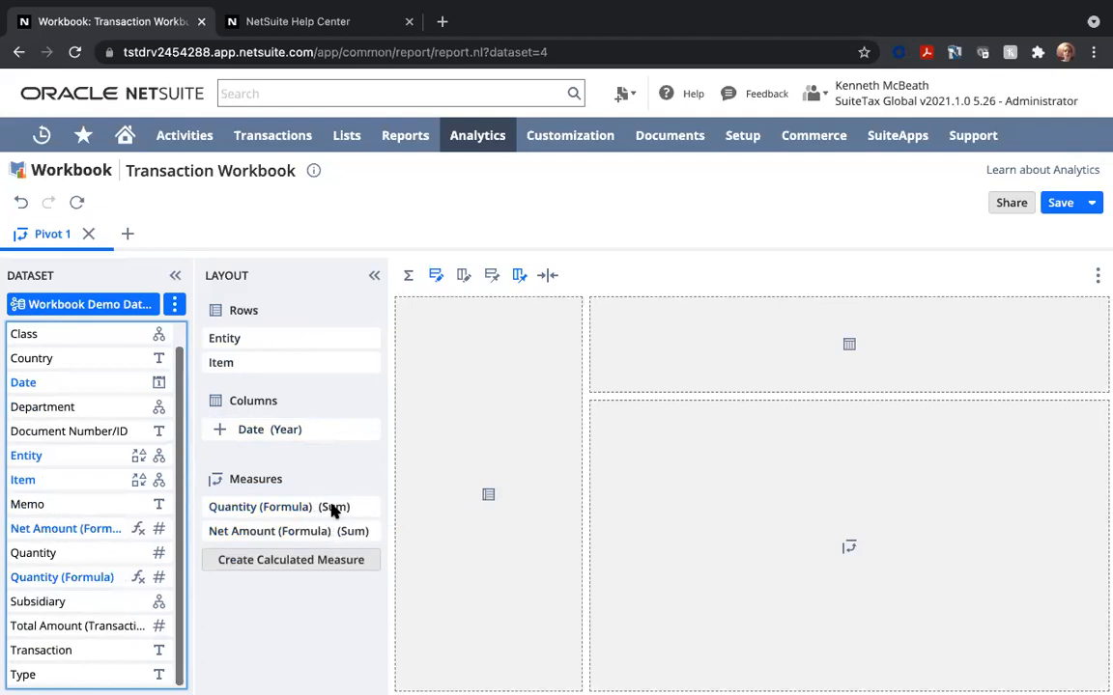
# Examine the summary type options available for the Quantity (Formula) measure
pyautogui.moveTo(370, 514)
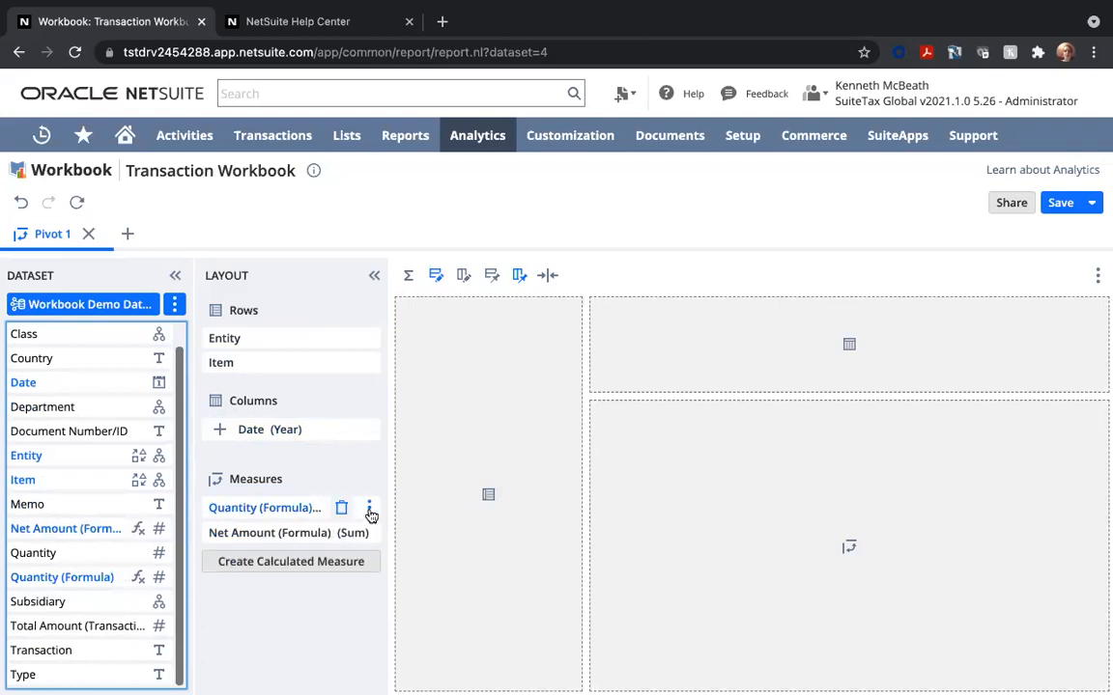
pyautogui.click(369, 508)
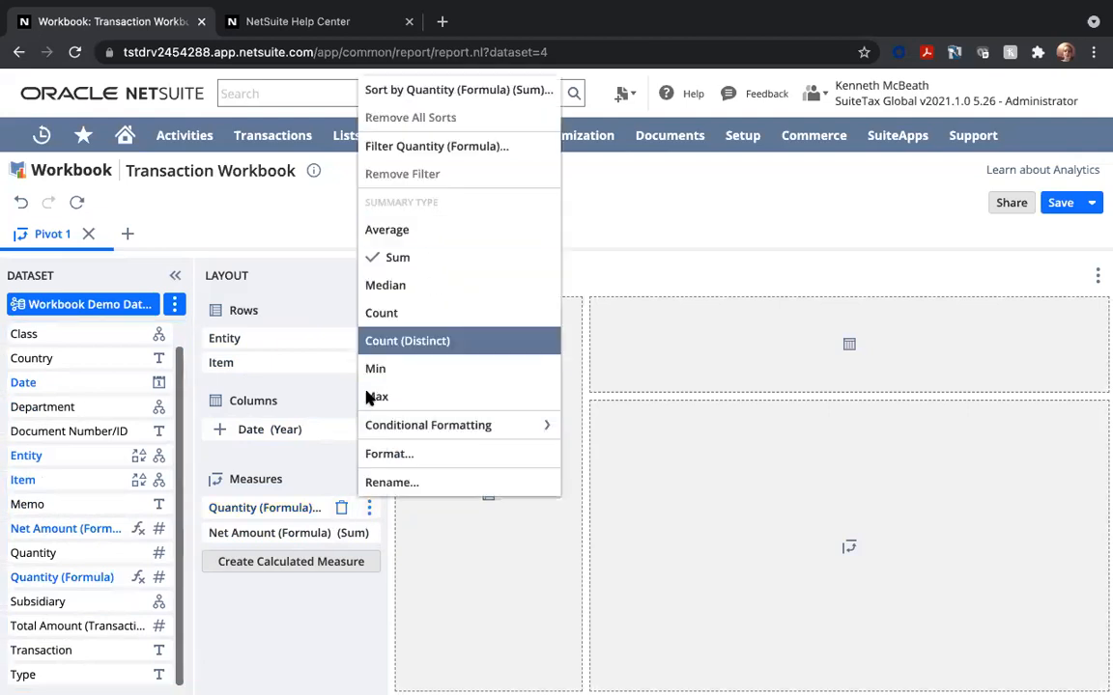
pyautogui.click(311, 470)
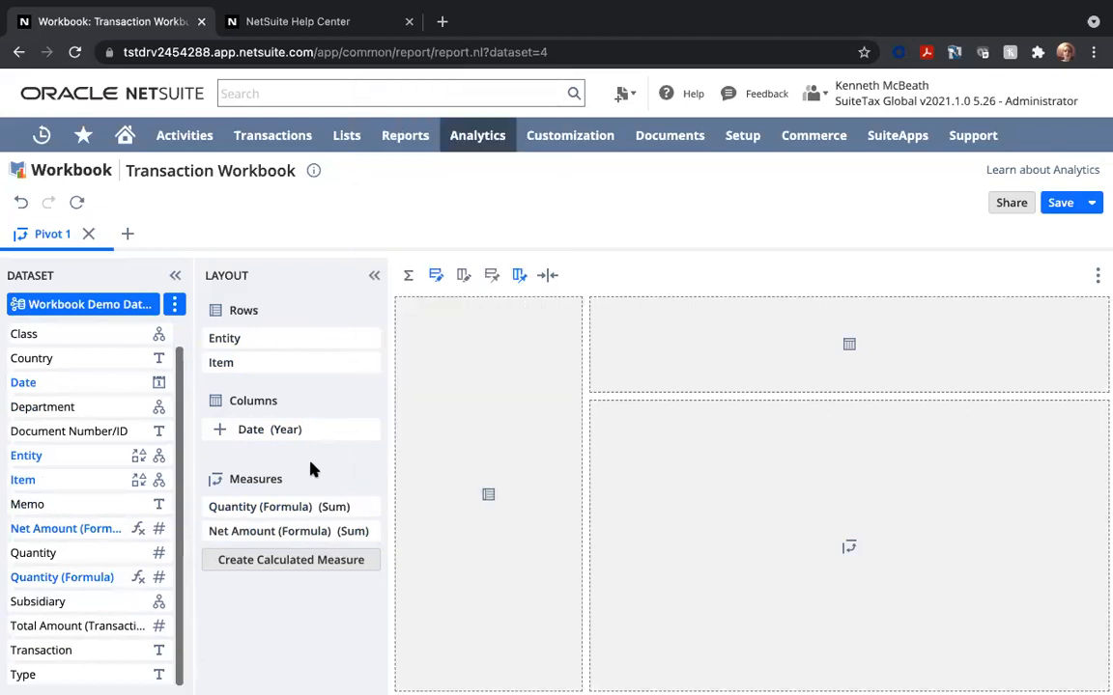
# Set the hierarchy level of the pivot's Date column to Month
pyautogui.moveTo(365, 430)
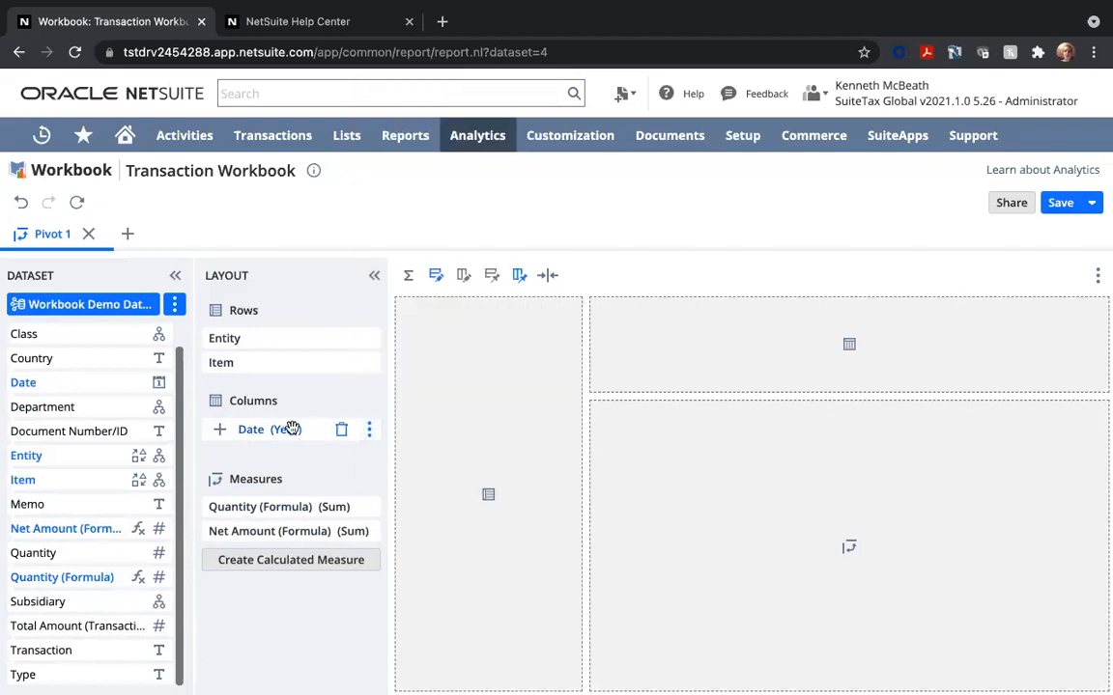
pyautogui.click(369, 430)
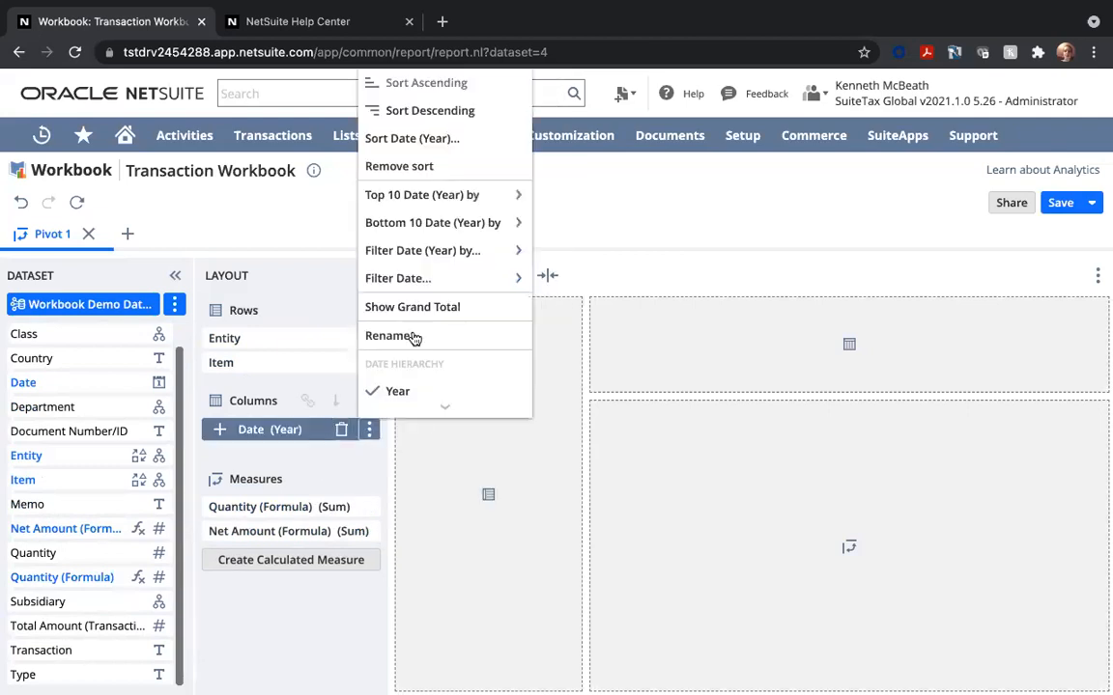
pyautogui.scroll(-3, 406, 343)
pyautogui.click(386, 347)
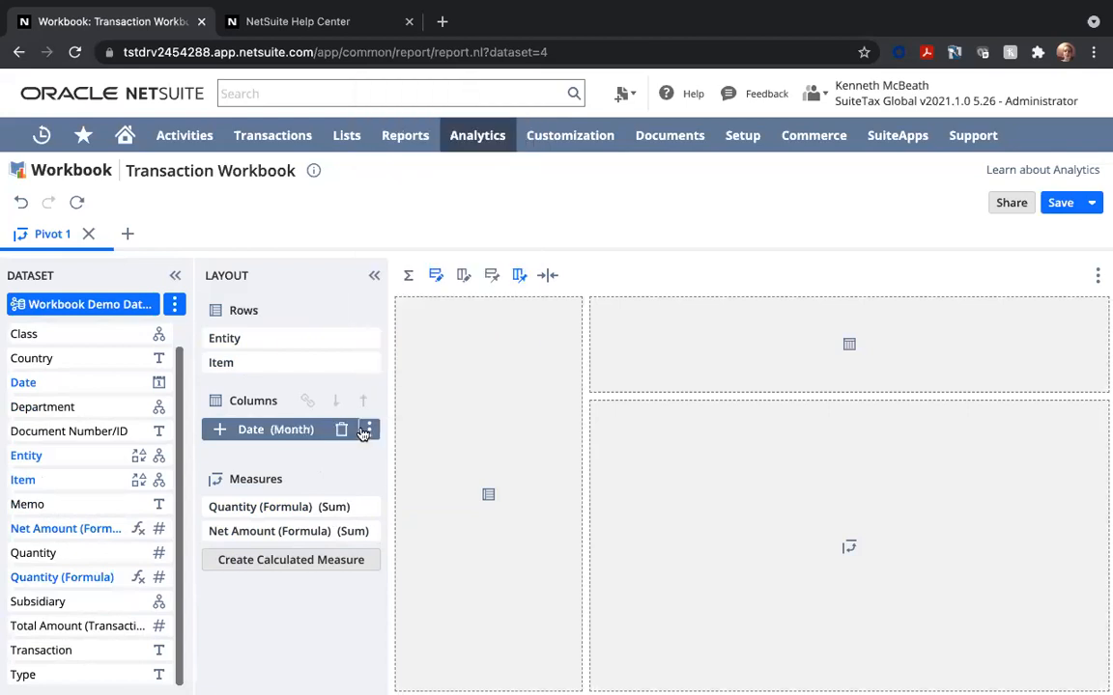
# Filter the Date column to within last rolling half using the advanced quarter-based date ranges, and refresh the pivot
pyautogui.click(365, 430)
pyautogui.moveTo(543, 278)
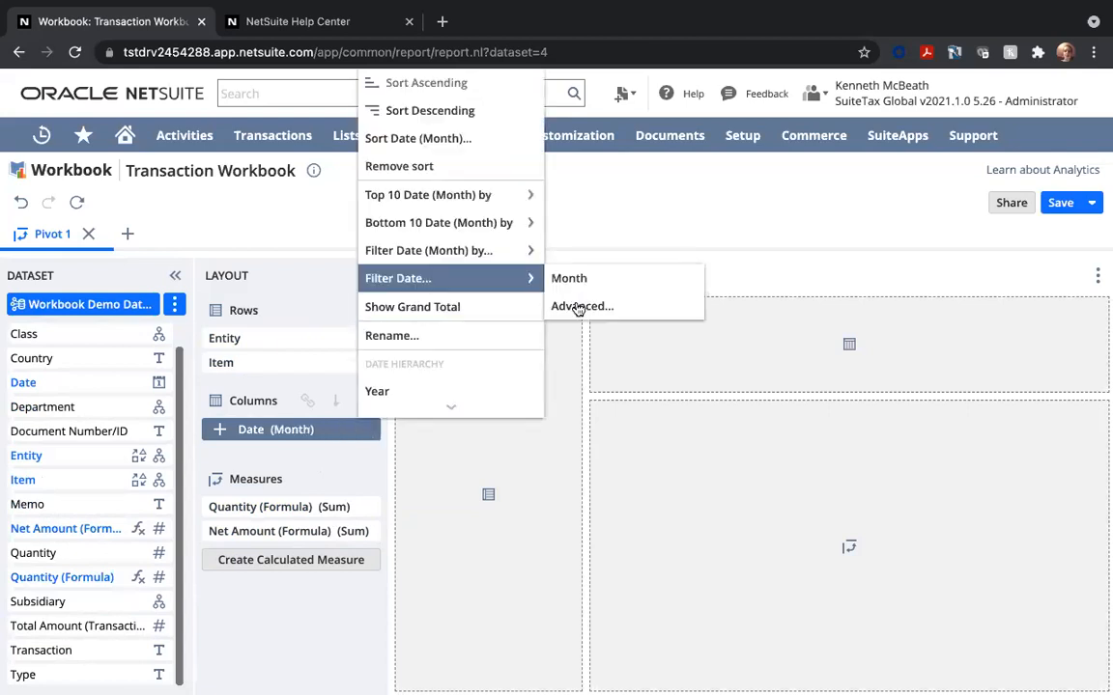
pyautogui.click(580, 306)
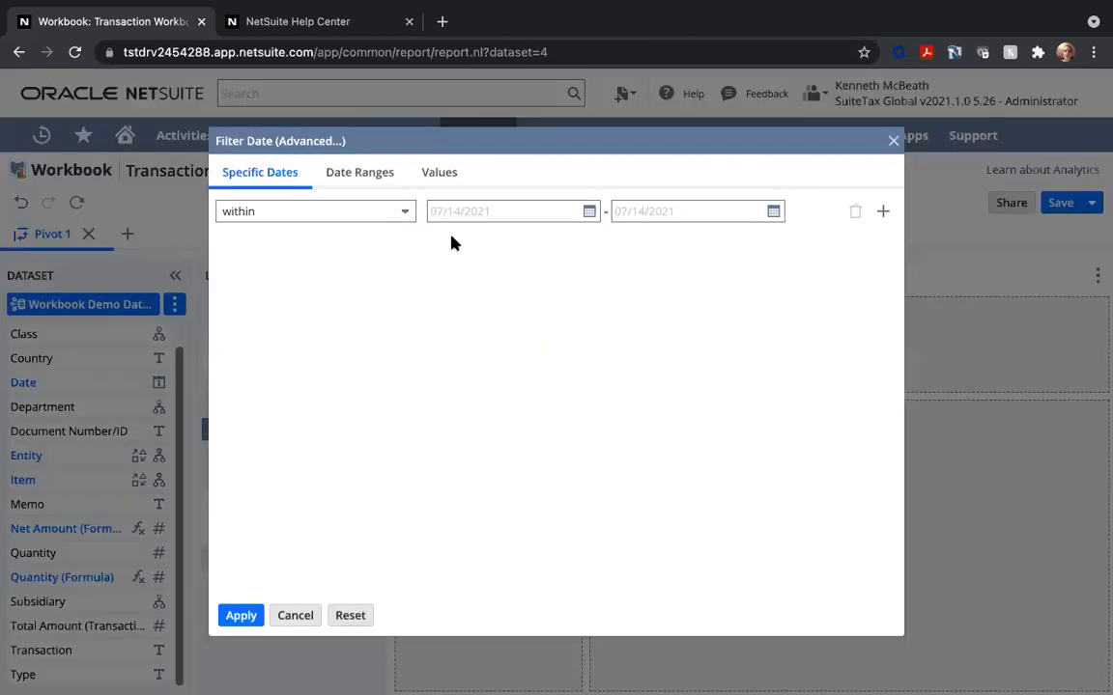
pyautogui.click(360, 173)
pyautogui.click(645, 265)
pyautogui.scroll(-1, 509, 394)
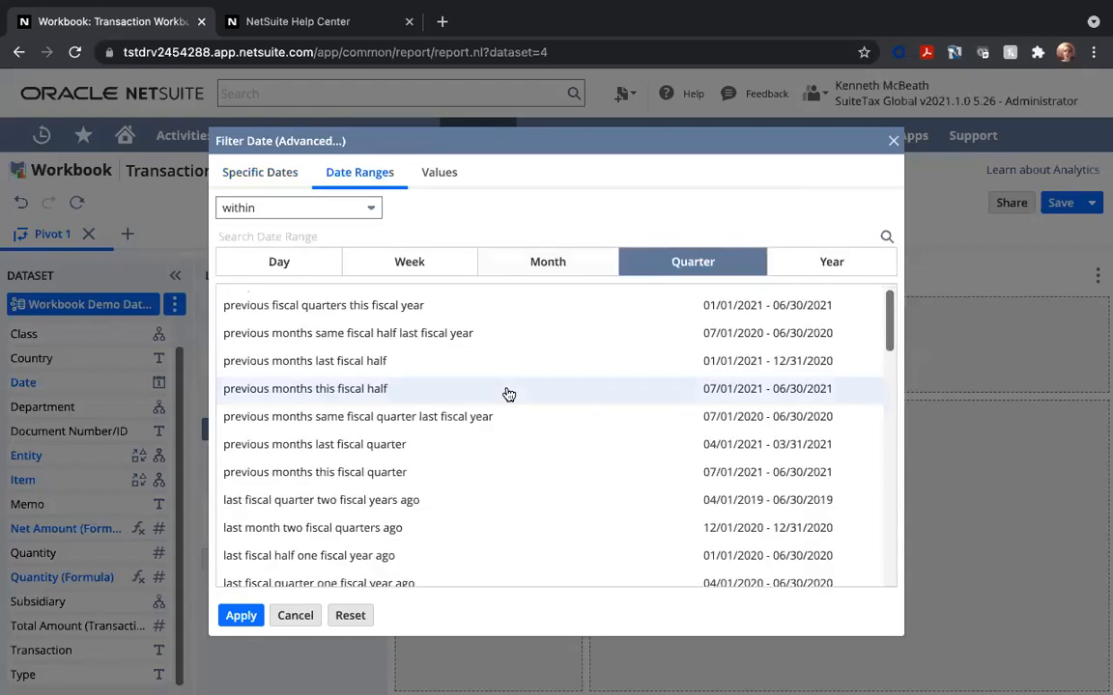
pyautogui.scroll(-2, 509, 394)
pyautogui.scroll(-1, 509, 394)
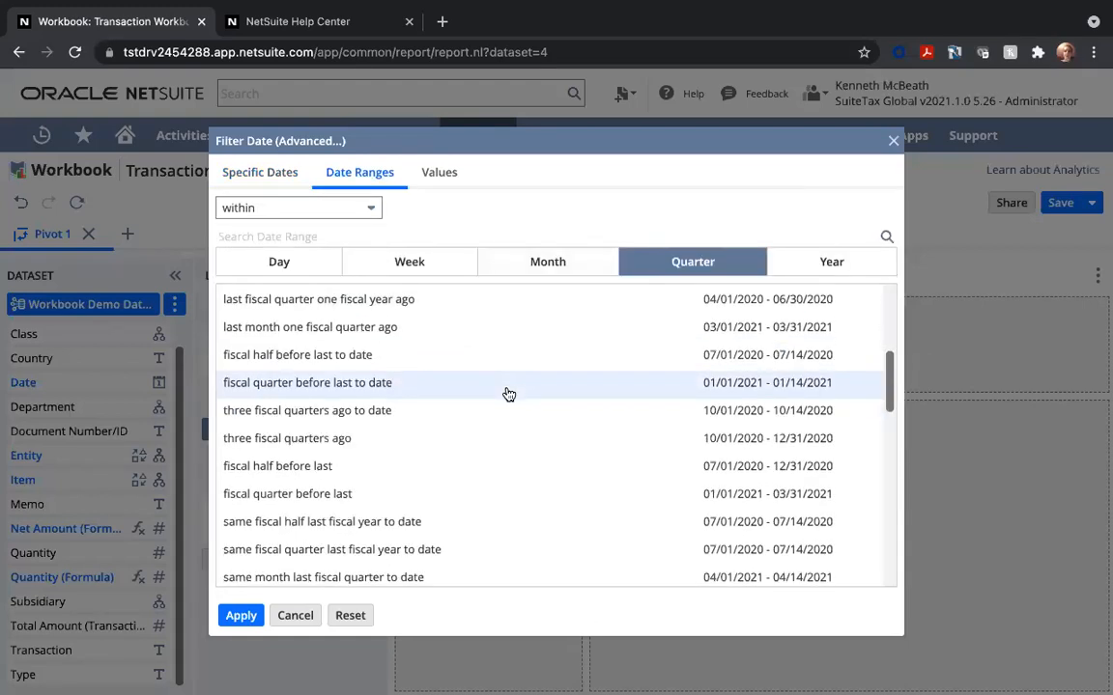
pyautogui.scroll(-3, 509, 394)
pyautogui.scroll(-3, 509, 394)
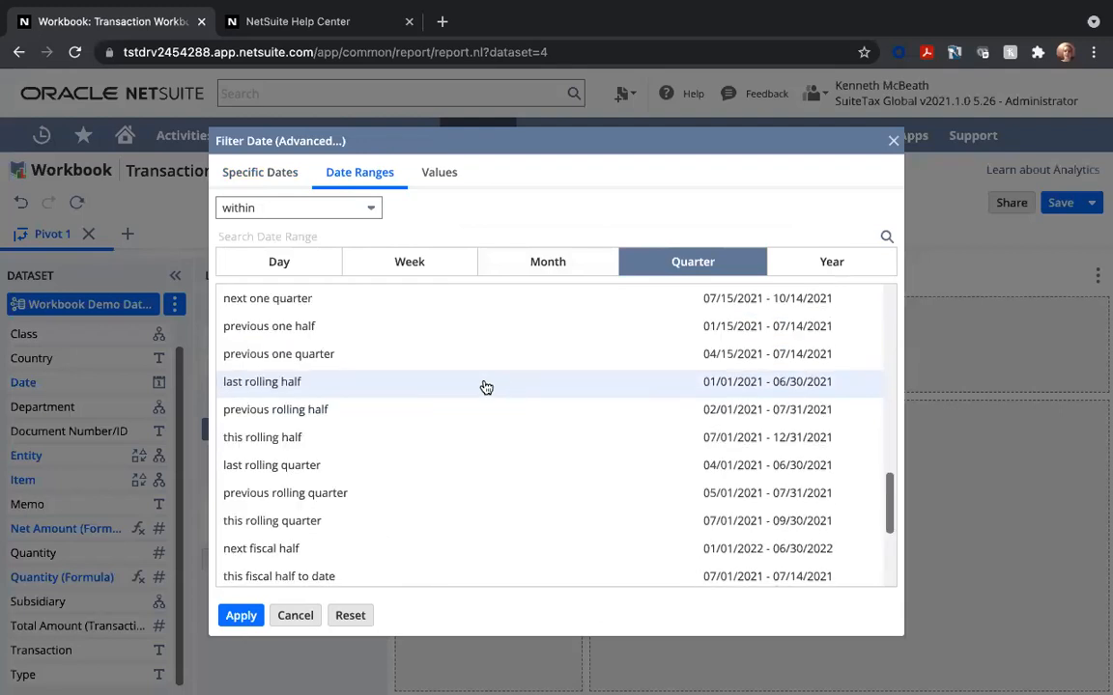
pyautogui.click(412, 379)
pyautogui.click(248, 616)
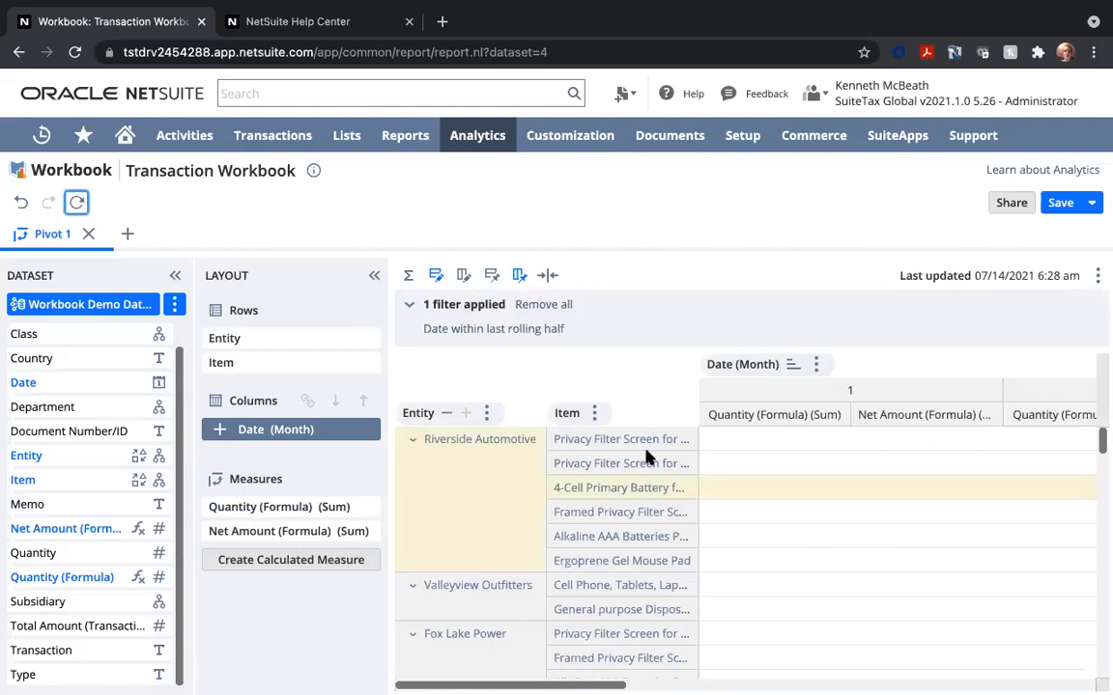
# Combine the pivot's Entity and Item row headings into a single nested column
pyautogui.scroll(-1, 790, 538)
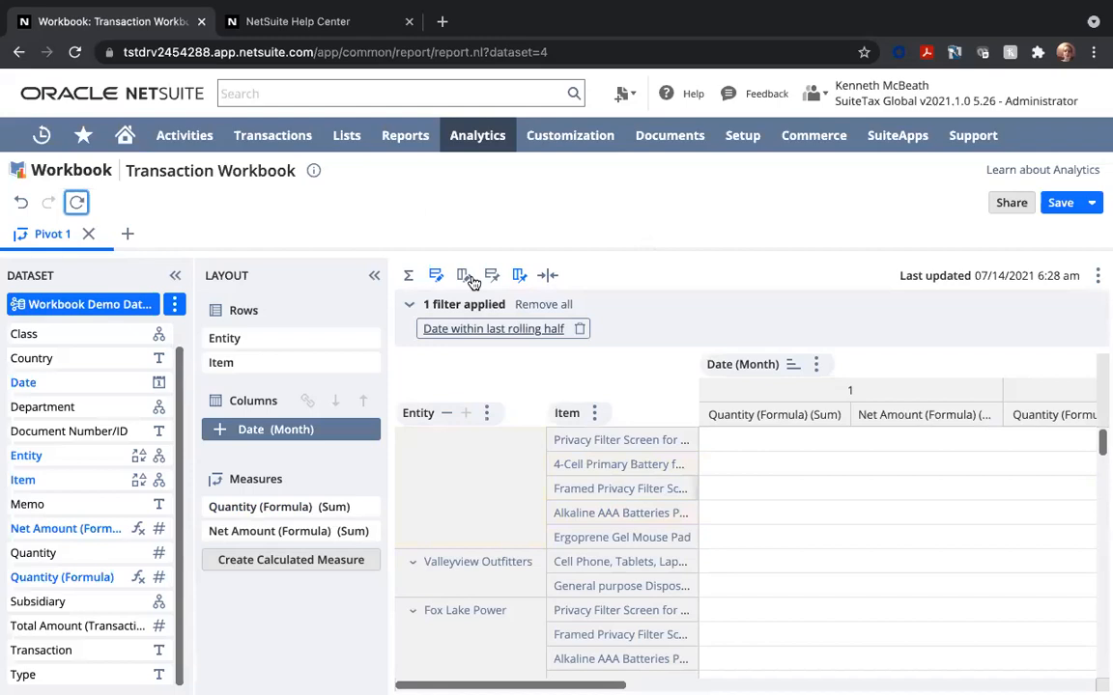
pyautogui.click(548, 277)
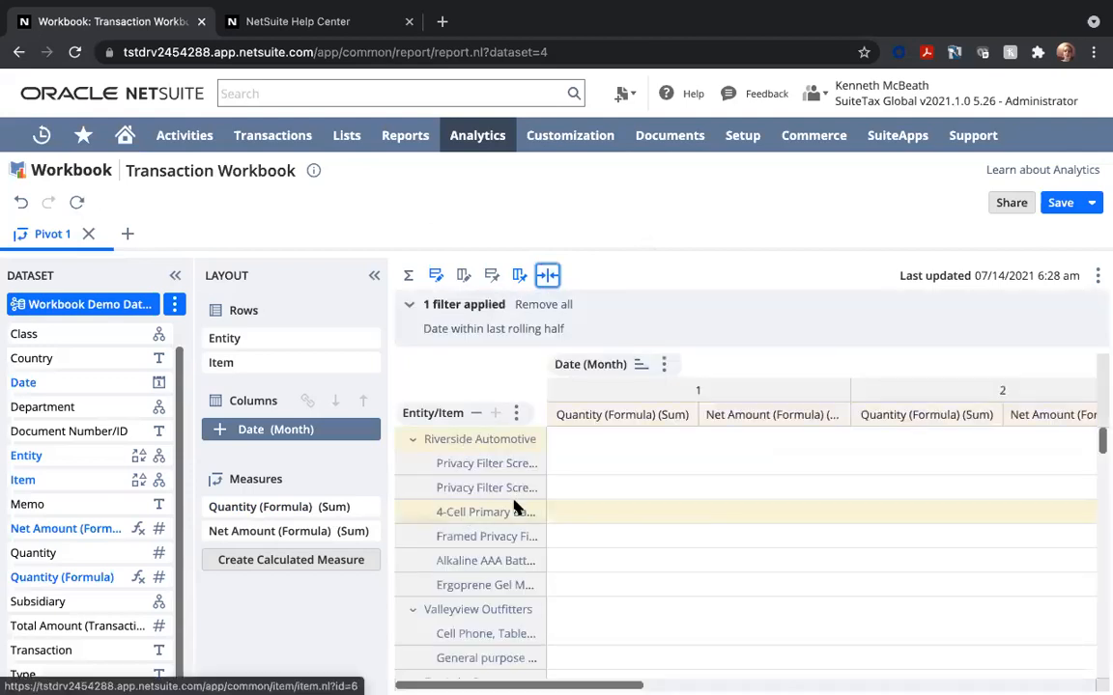
pyautogui.hscroll(1, 427, 318)
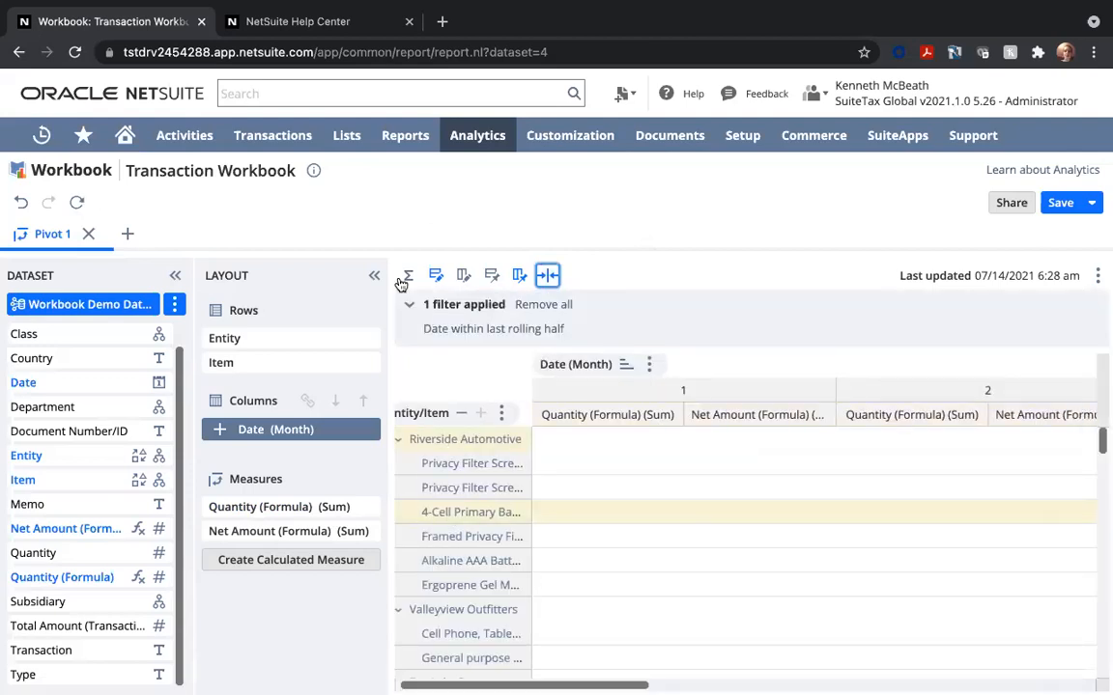
# Collapse the layout and dataset areas and examine the monthly quantities and net amounts across the pivot
pyautogui.click(376, 278)
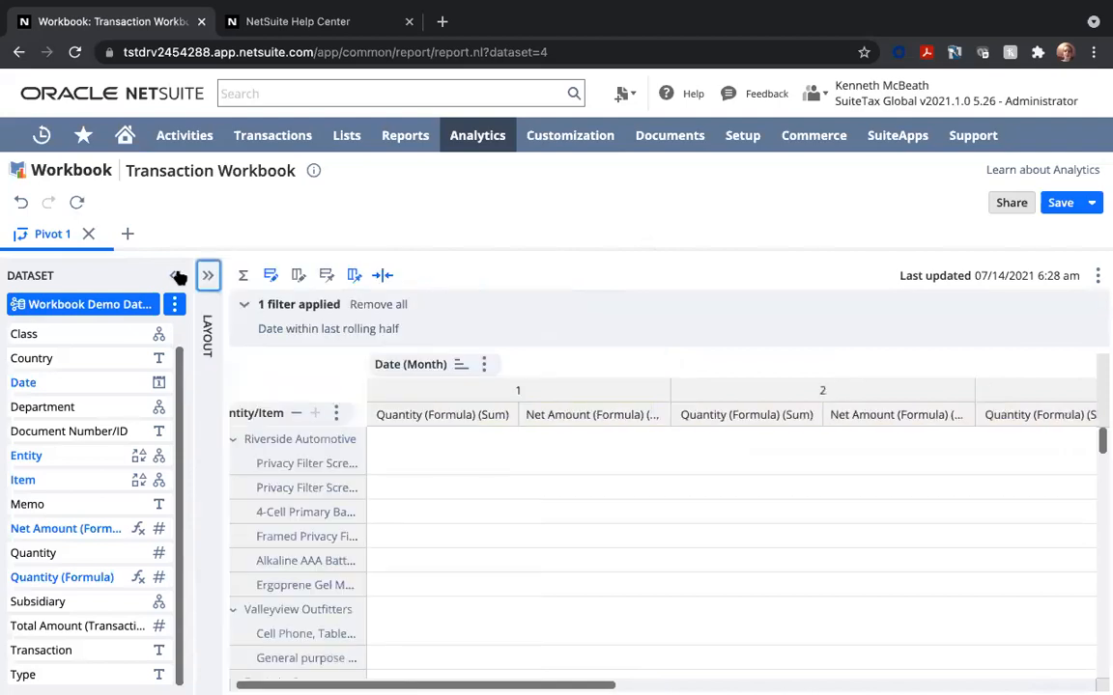
pyautogui.click(77, 290)
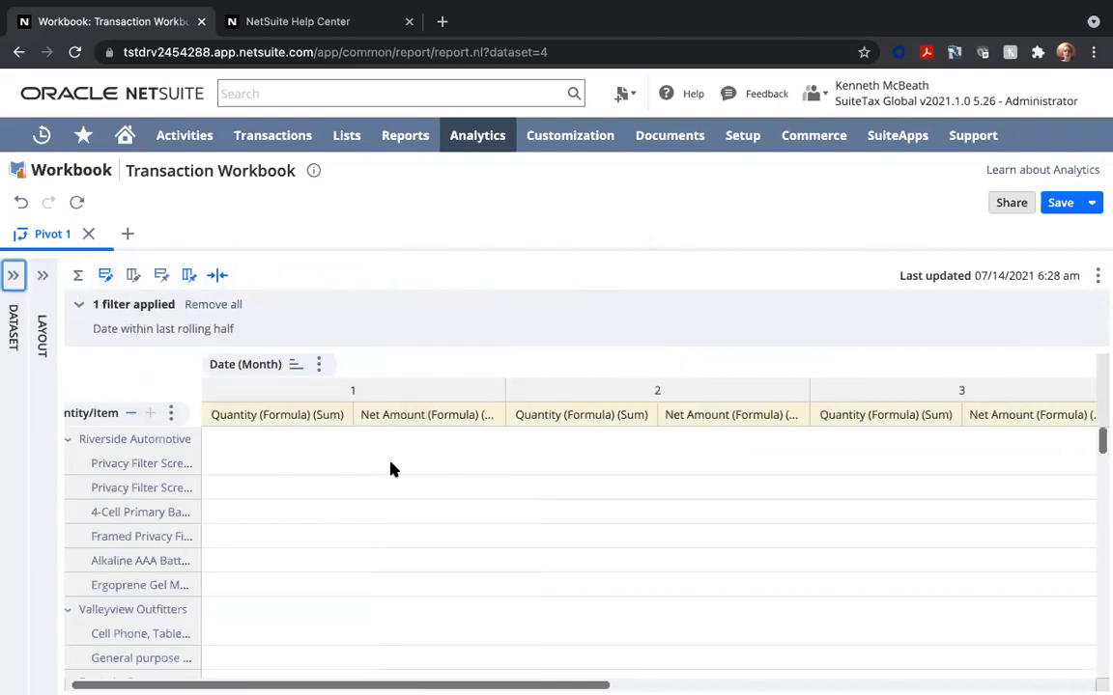
pyautogui.hscroll(3, 392, 468)
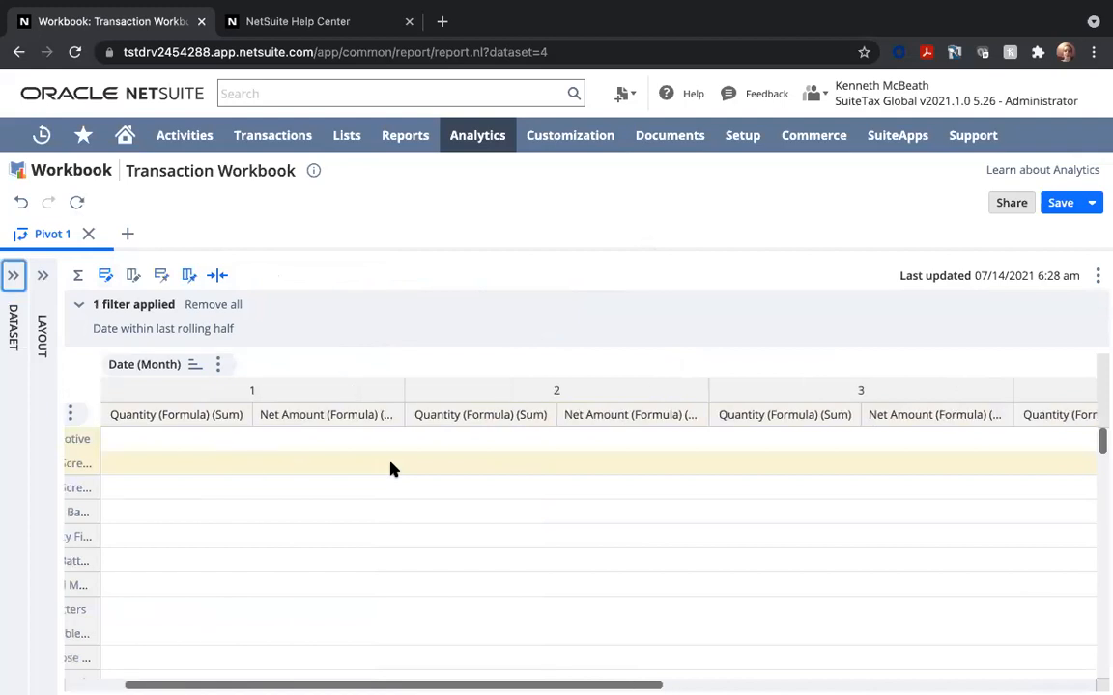
pyautogui.hscroll(10, 391, 468)
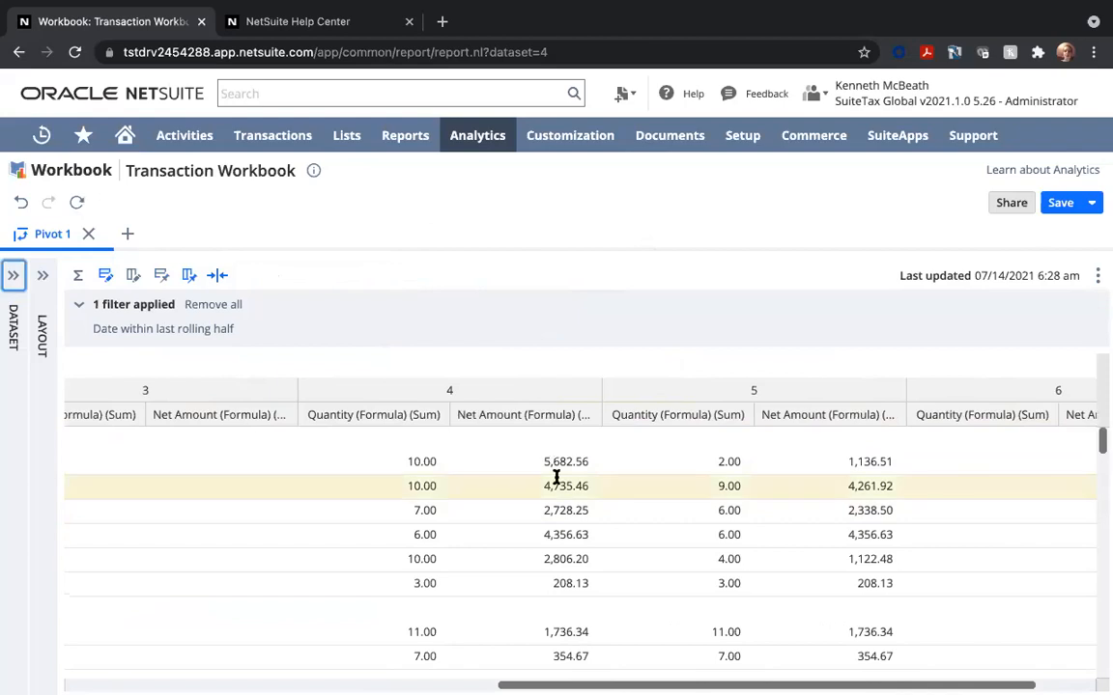
pyautogui.moveTo(577, 684); pyautogui.dragTo(575, 683)
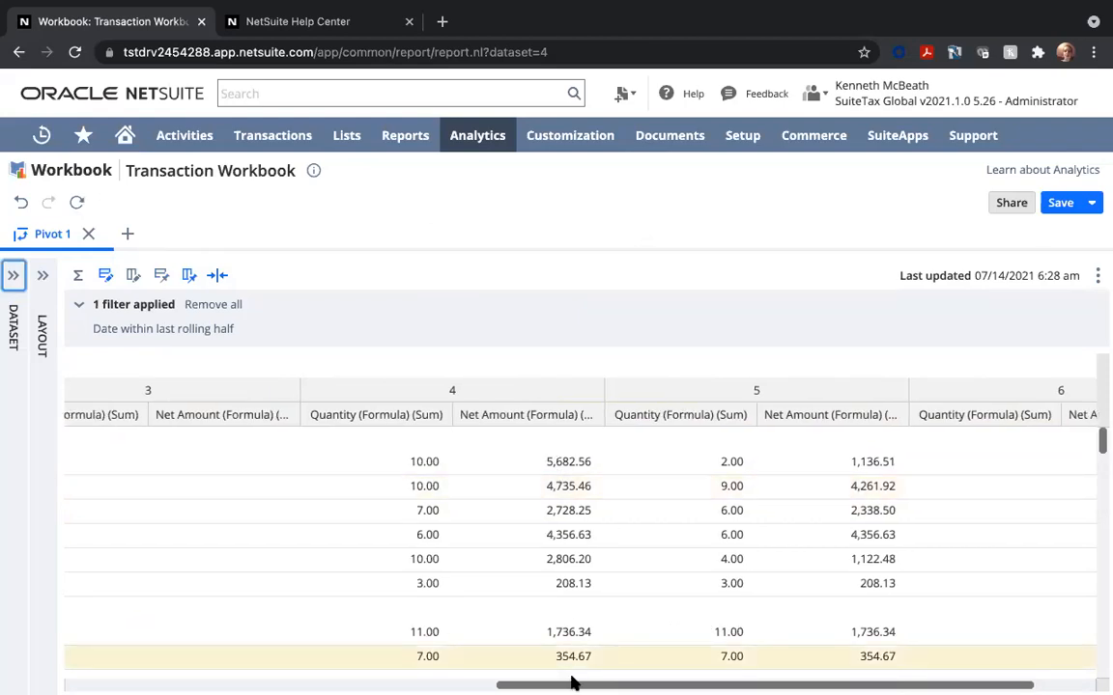
pyautogui.hscroll(-5, 420, 609)
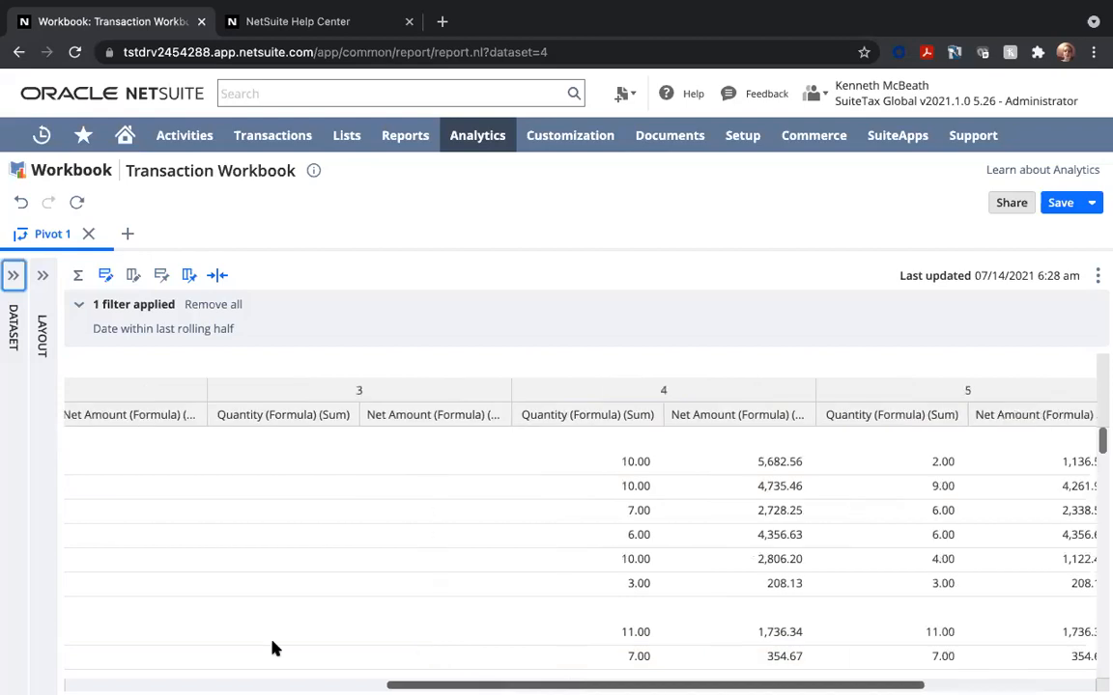
pyautogui.hscroll(-5, 217, 645)
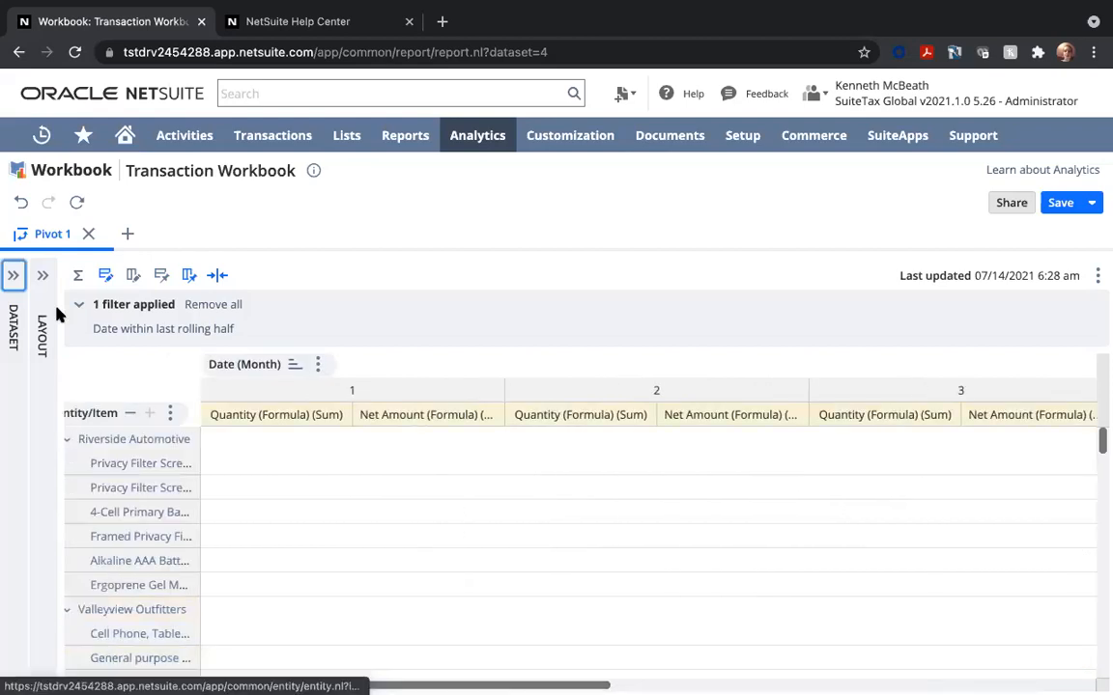
# Create a calculated measure defined as the sum of Net Amount (Formula) divided by the sum of Quantity (Formula)
pyautogui.click(41, 275)
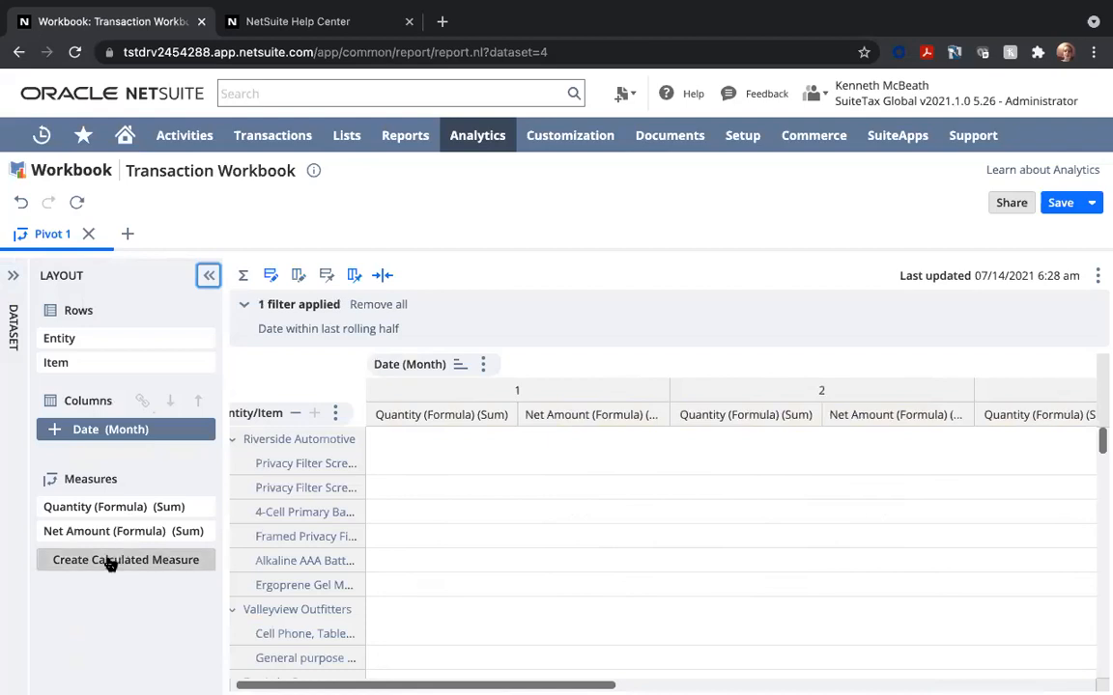
pyautogui.click(108, 560)
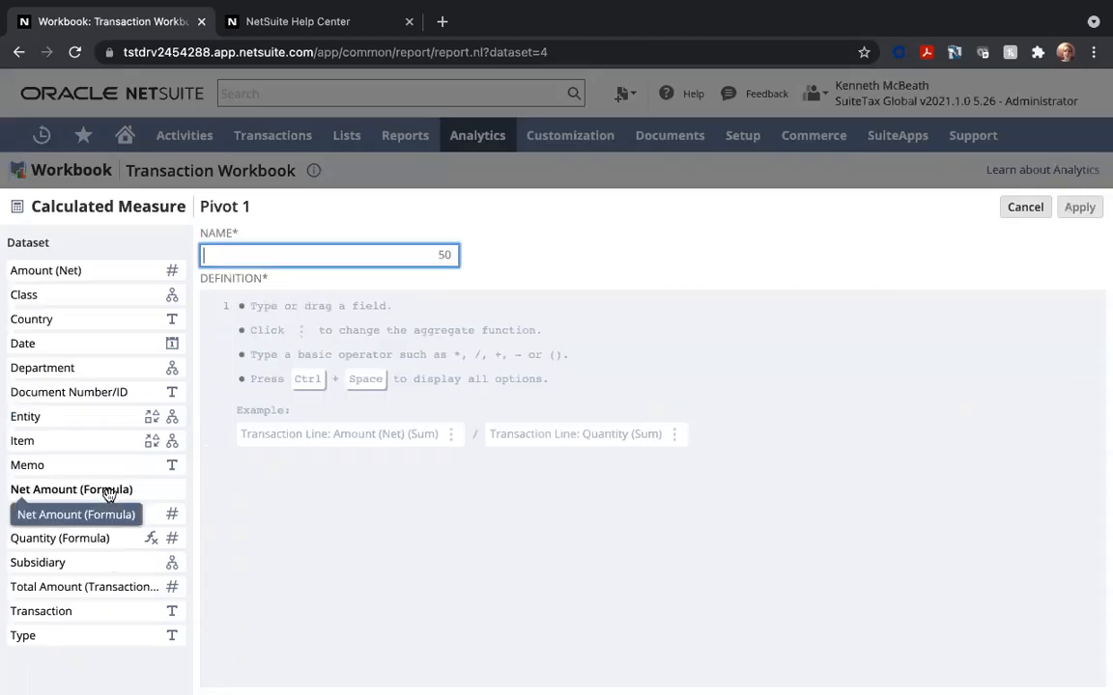
pyautogui.moveTo(108, 494); pyautogui.dragTo(355, 365)
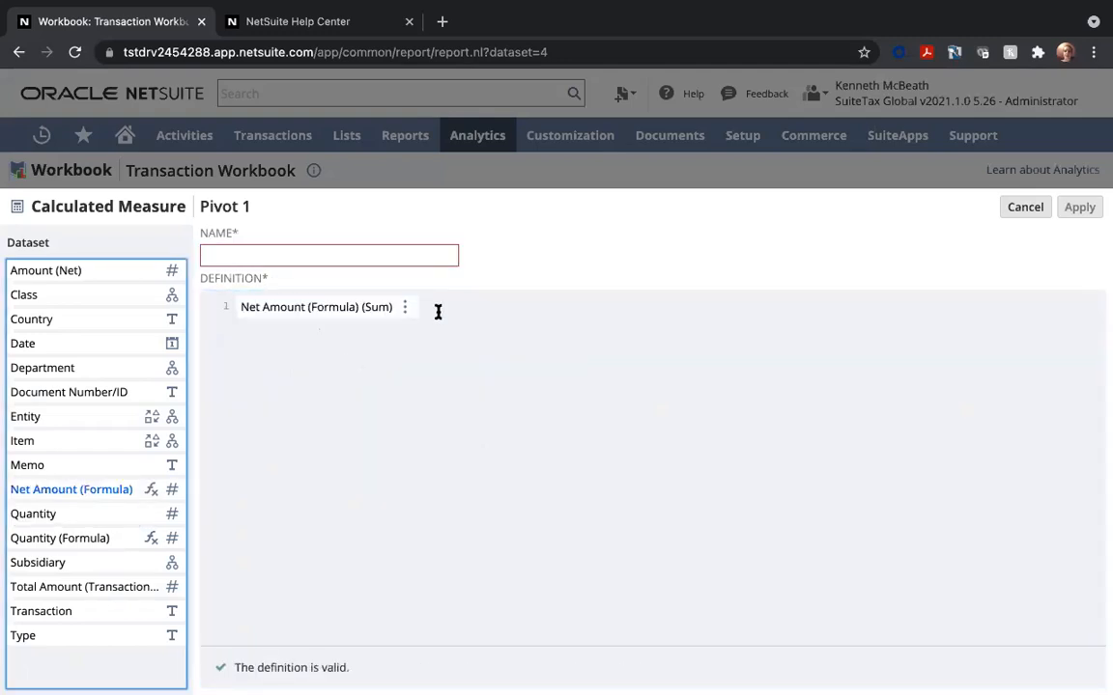
pyautogui.write('/')
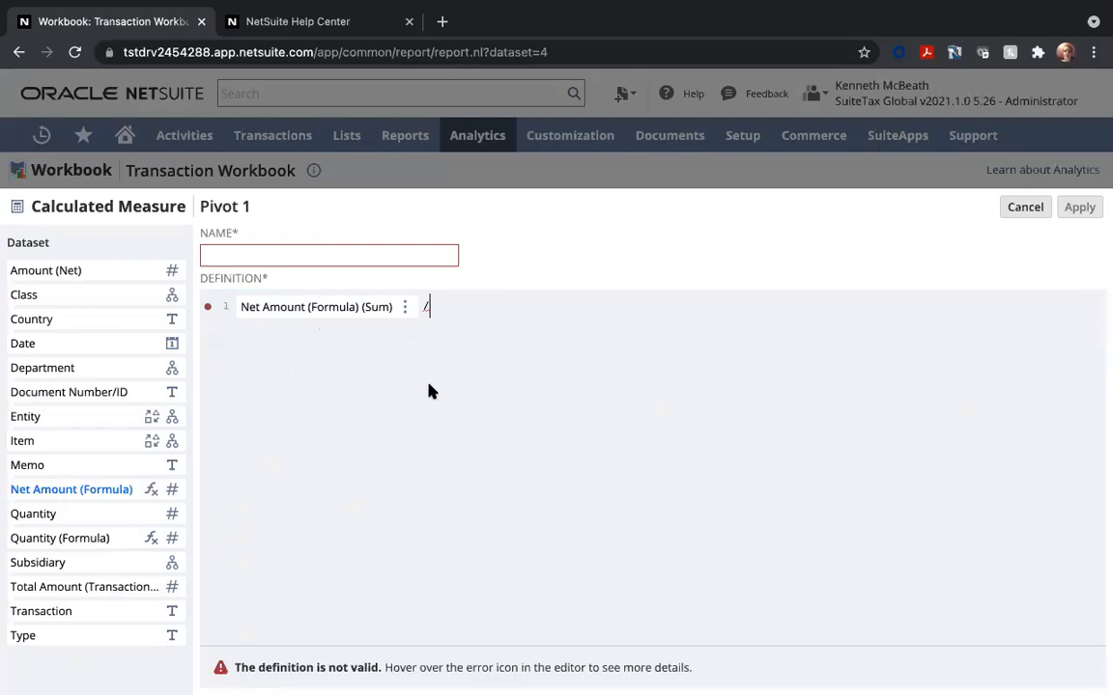
pyautogui.moveTo(101, 543); pyautogui.dragTo(442, 374)
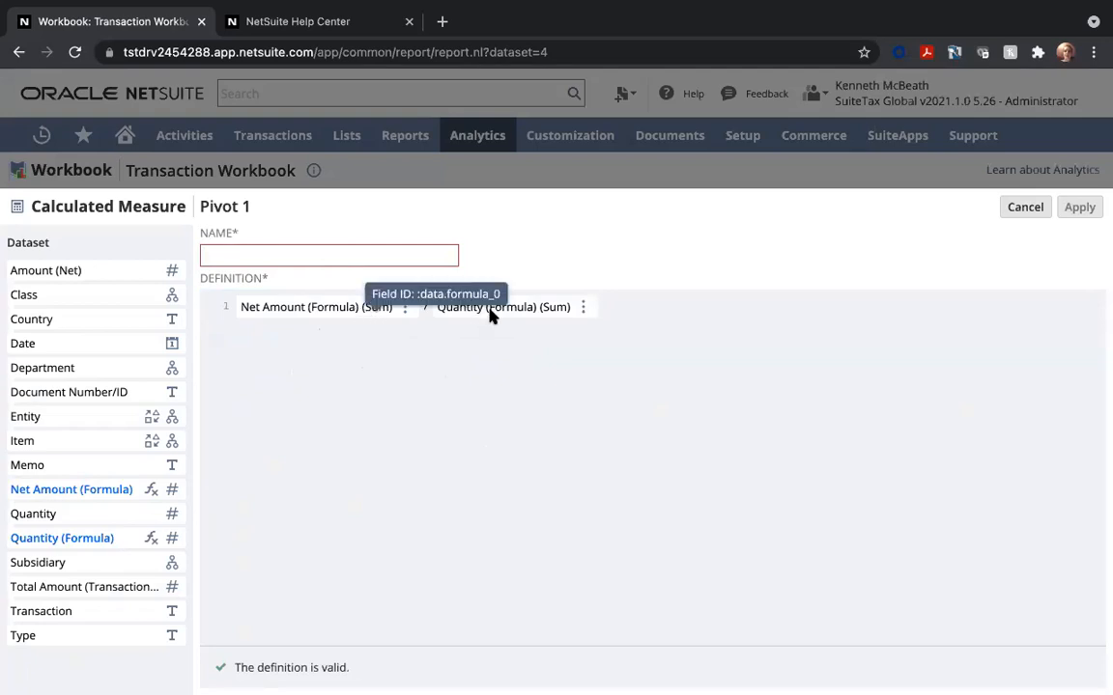
# Name the calculated measure Average Unit Price, apply it, and refresh the pivot
pyautogui.click(391, 253)
pyautogui.write('Ave')
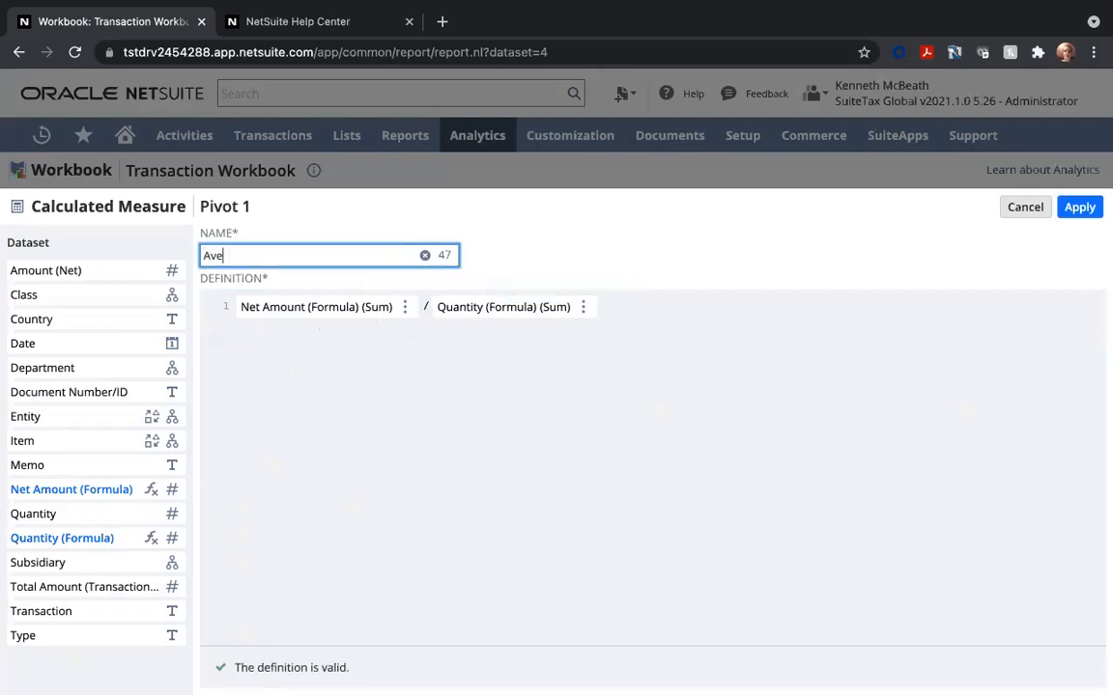
pyautogui.write('rage Unit Price')
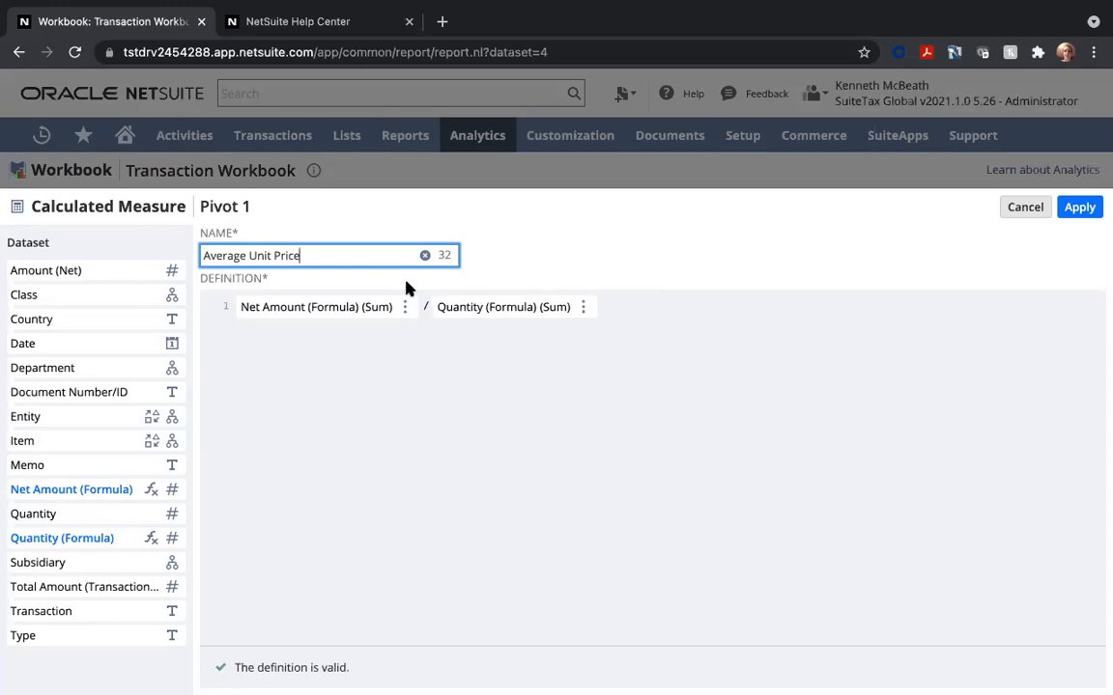
pyautogui.click(1080, 208)
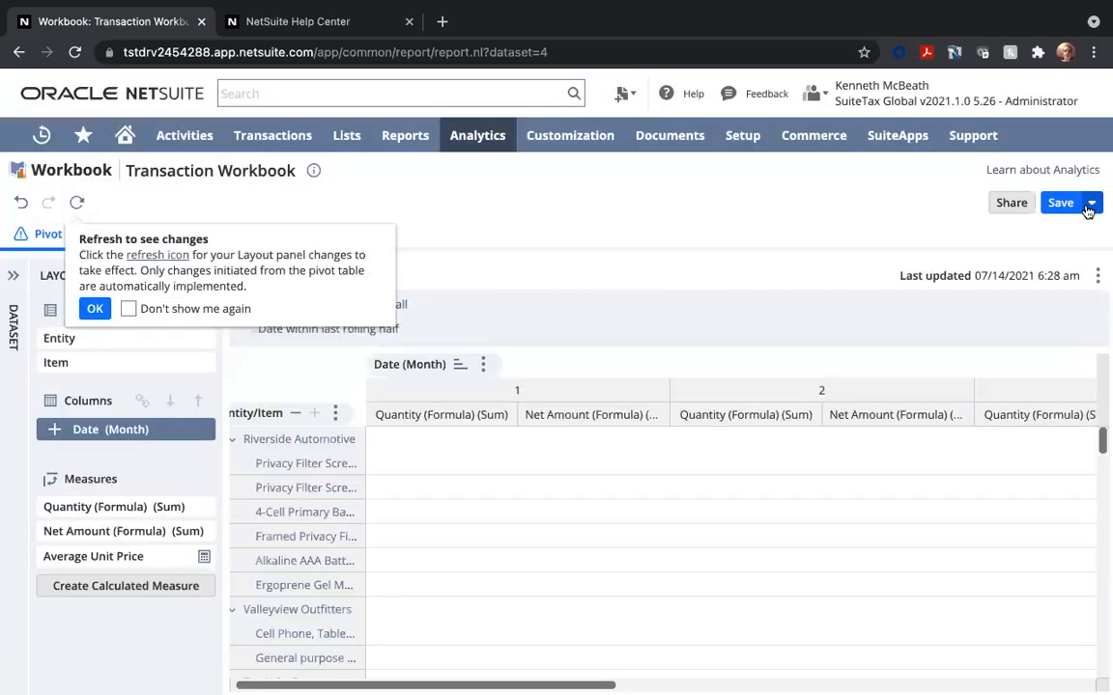
pyautogui.click(95, 310)
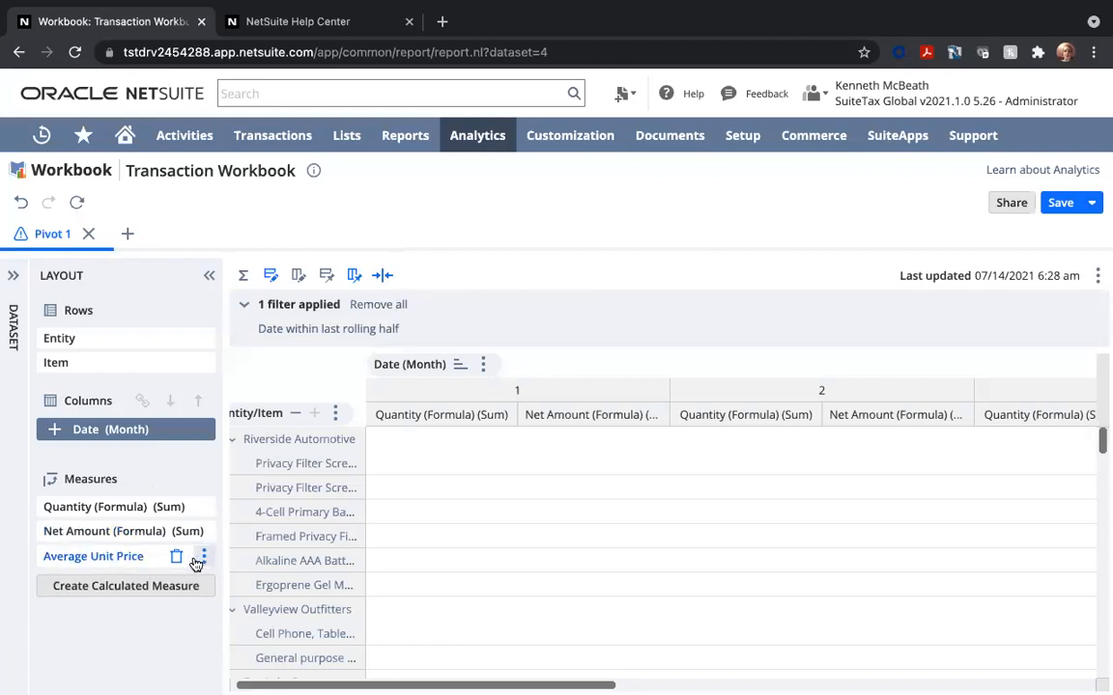
pyautogui.click(77, 204)
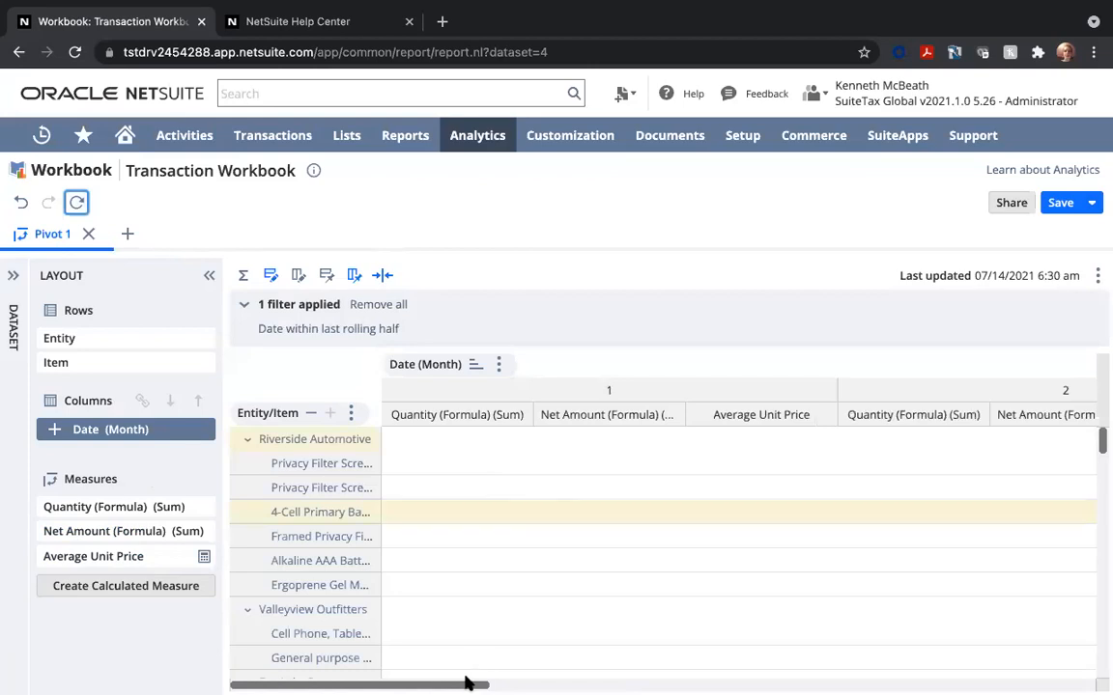
# Freeze the pivot's Entity/Item row headings for sideways scrolling through the months
pyautogui.click(714, 684)
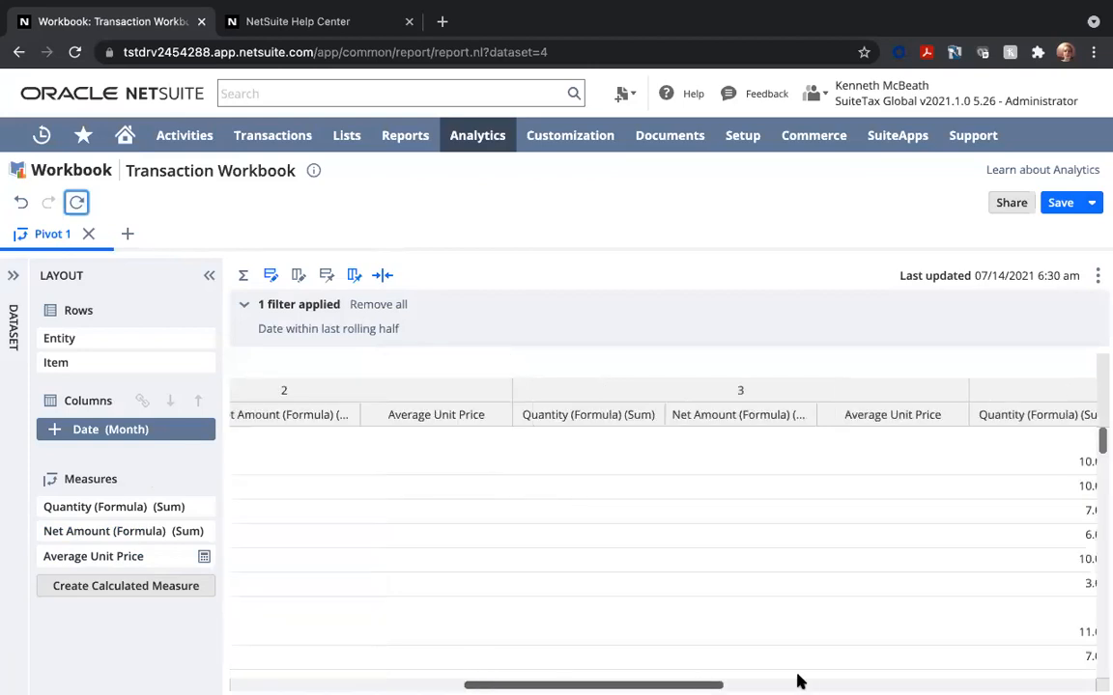
pyautogui.click(890, 683)
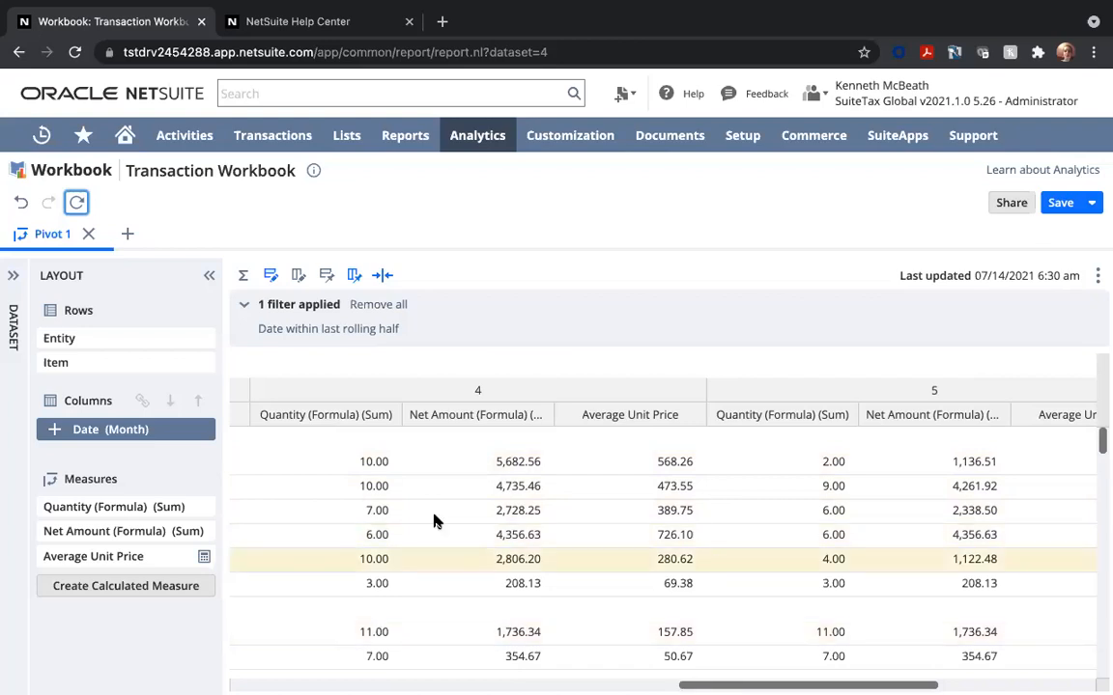
pyautogui.click(327, 279)
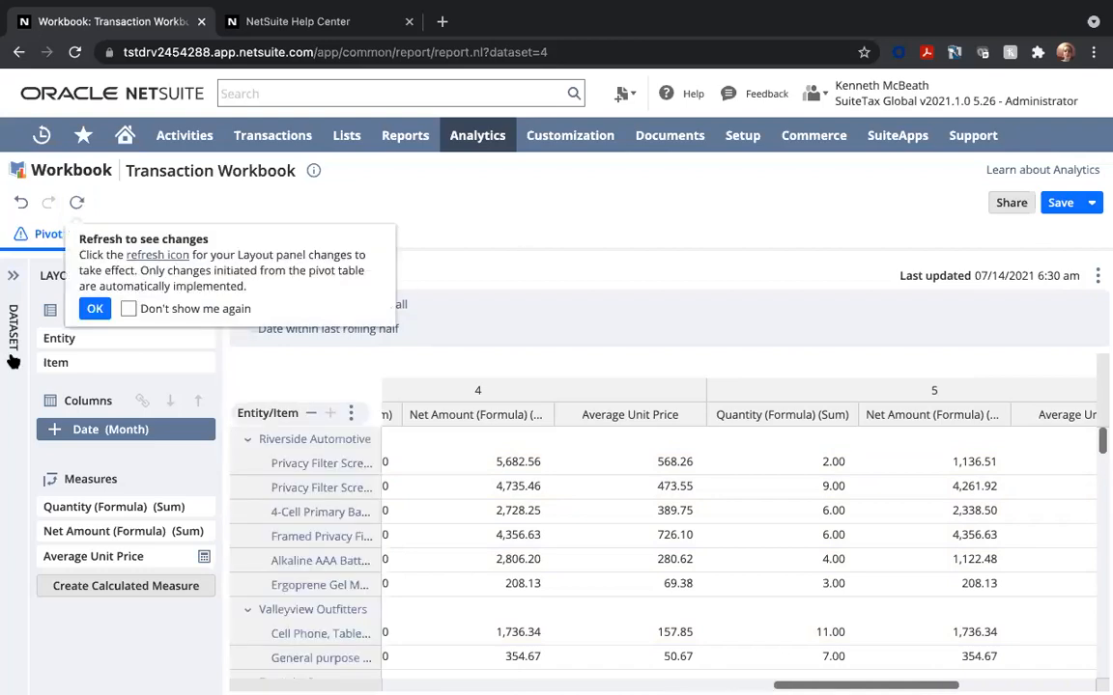
pyautogui.click(95, 308)
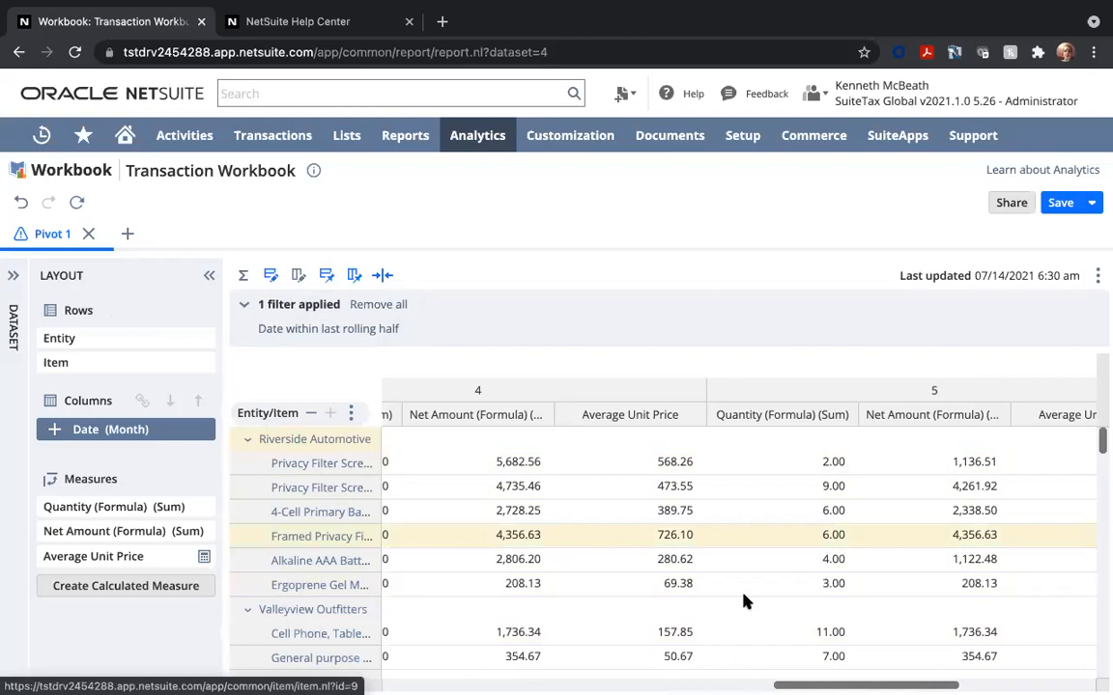
pyautogui.moveTo(813, 683); pyautogui.dragTo(763, 680)
pyautogui.hscroll(1, 627, 548)
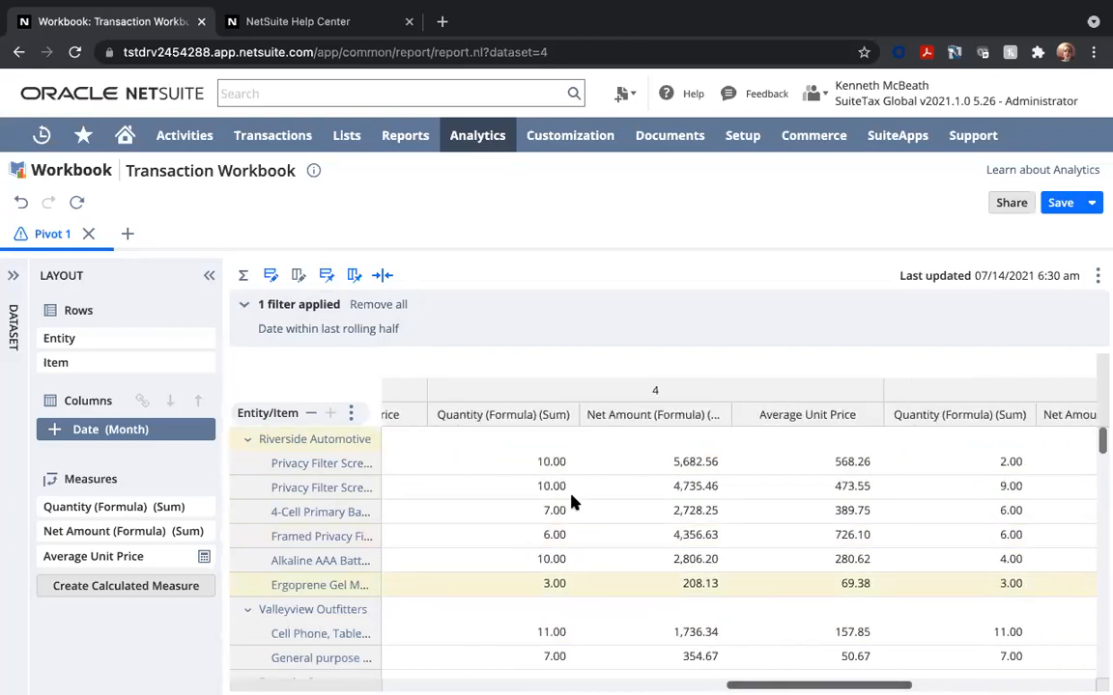
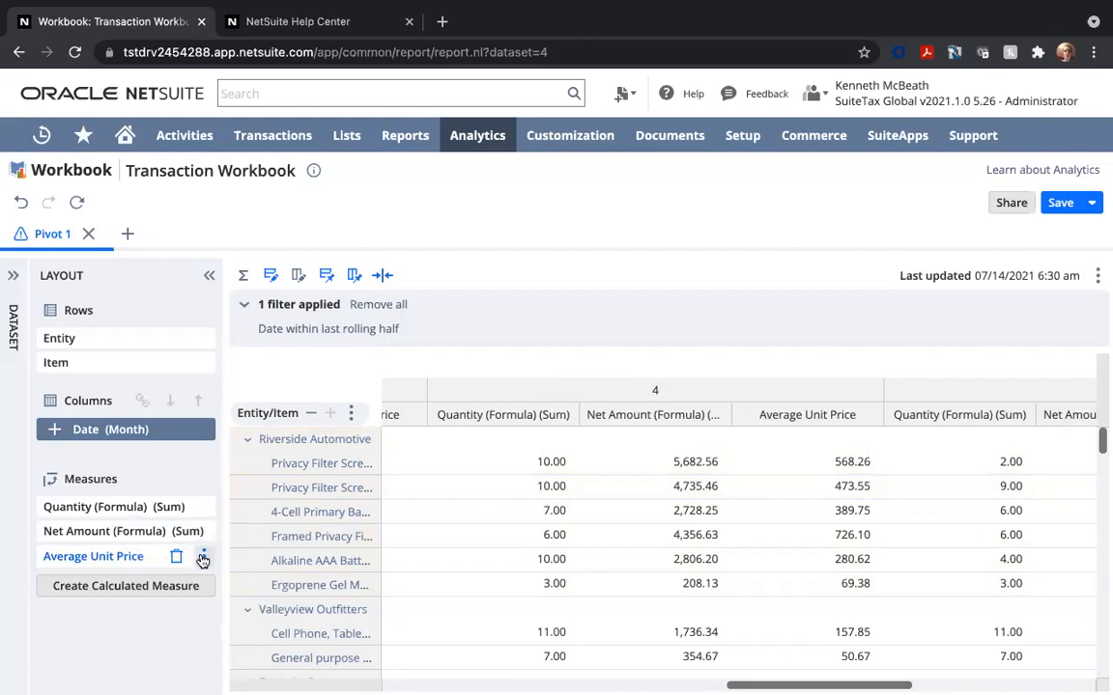
# Add a conditional formatting rule to Average Unit Price that colours values greater than or equal to 500 light red
pyautogui.click(202, 558)
pyautogui.moveTo(248, 475)
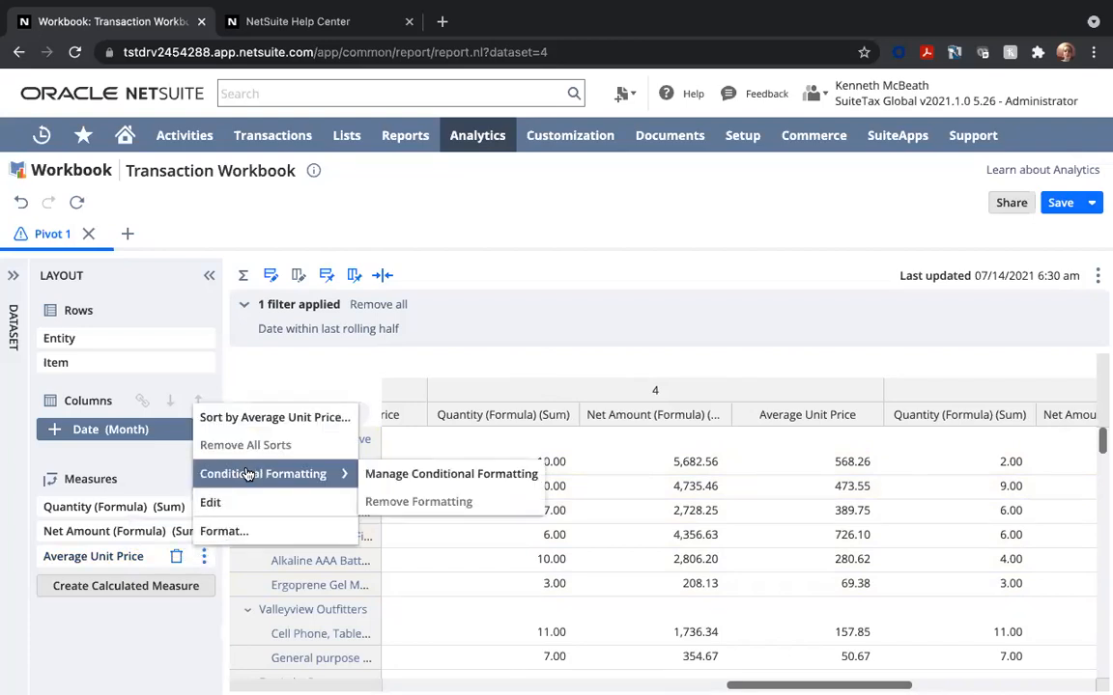
pyautogui.click(401, 476)
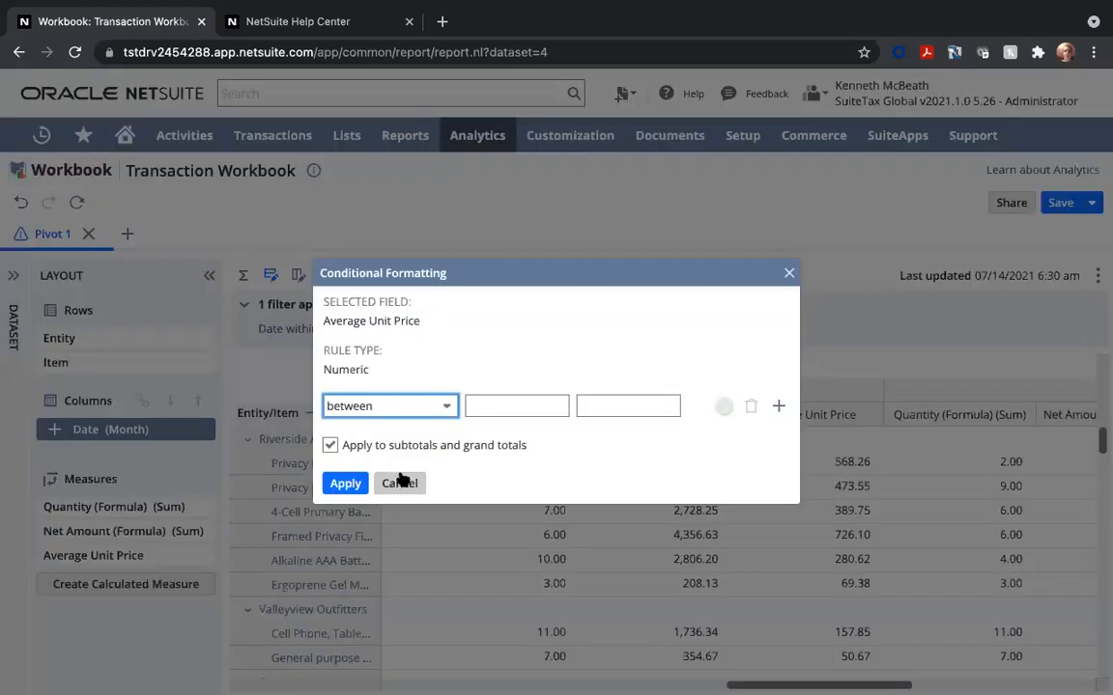
pyautogui.click(405, 406)
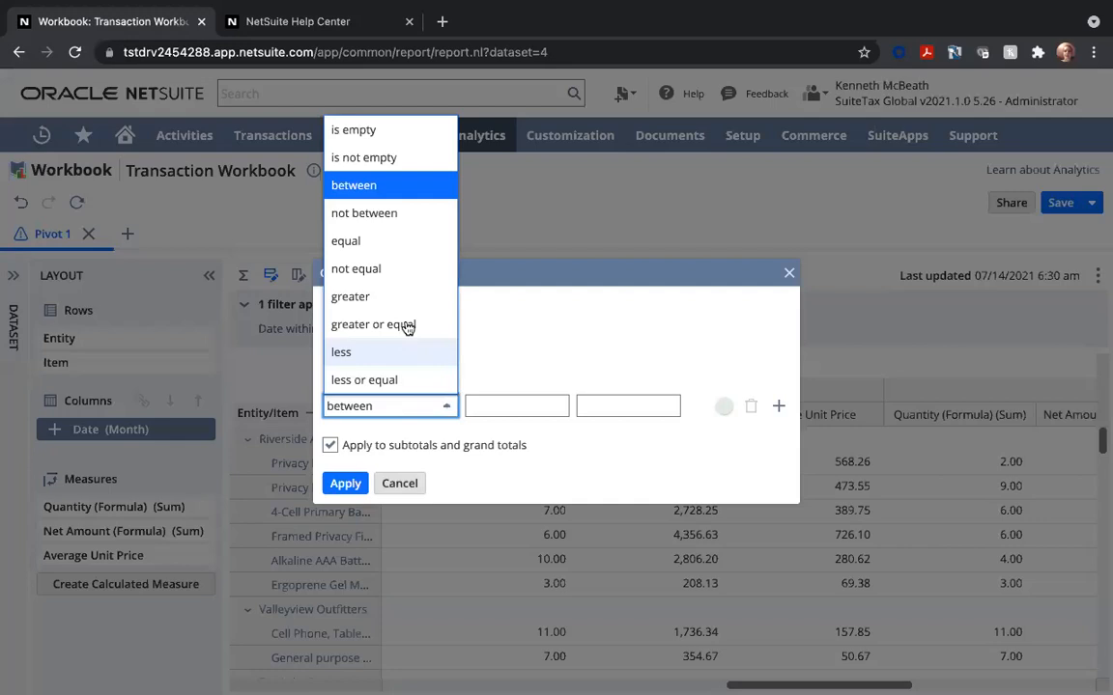
pyautogui.click(405, 324)
pyautogui.click(483, 406)
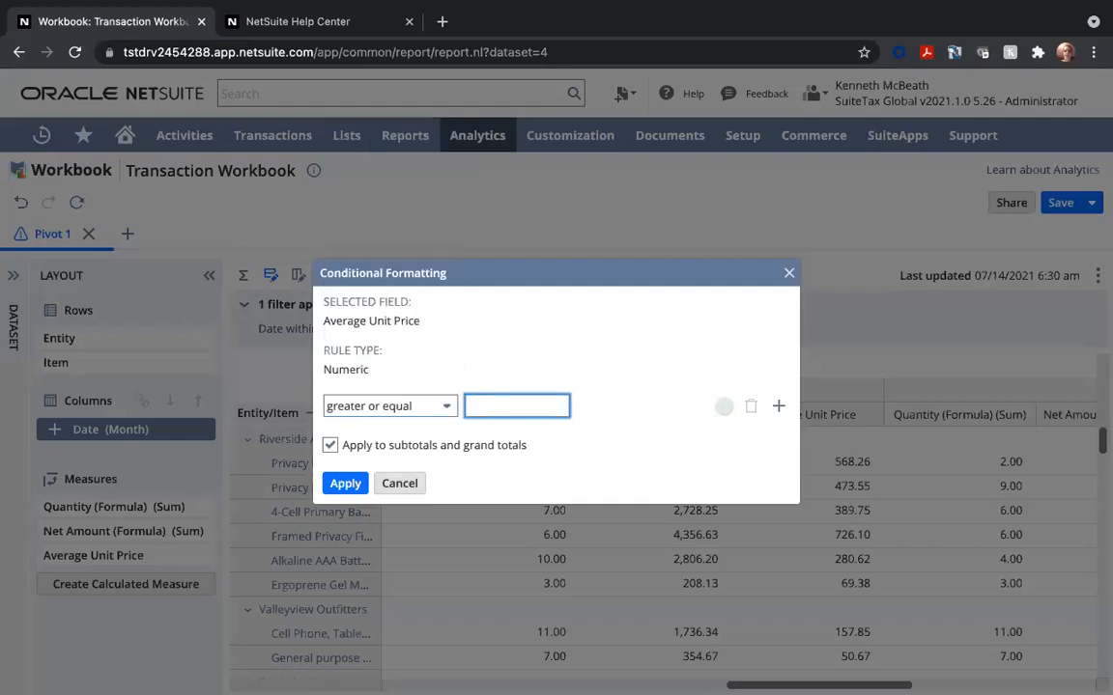
pyautogui.write('500')
pyautogui.click(722, 405)
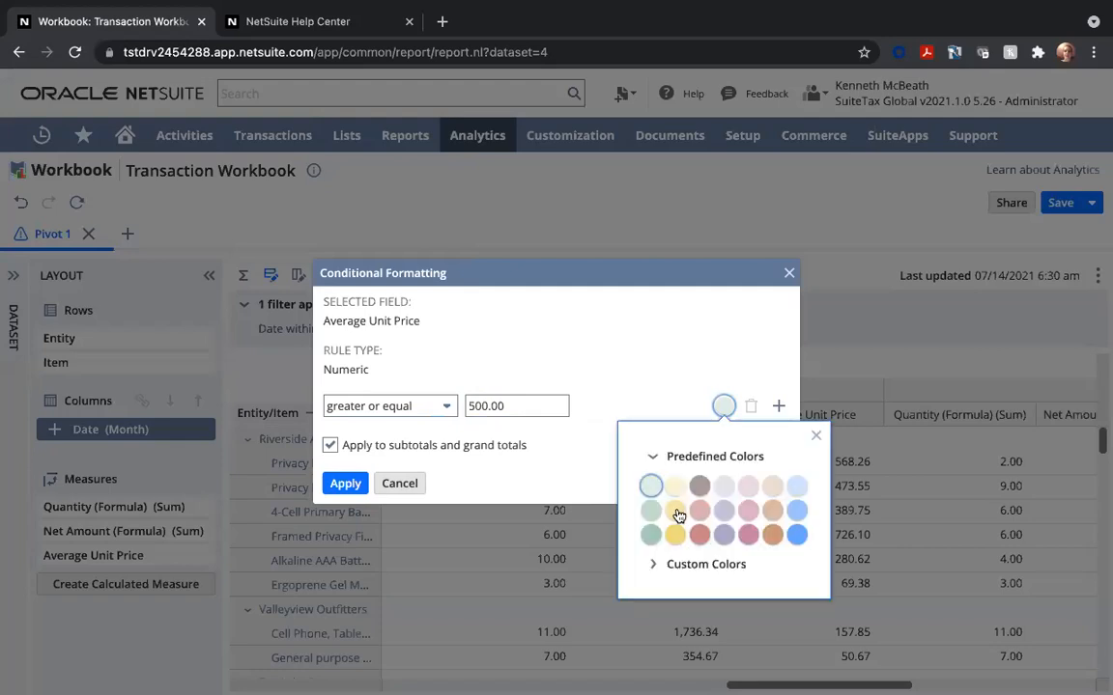
pyautogui.click(698, 511)
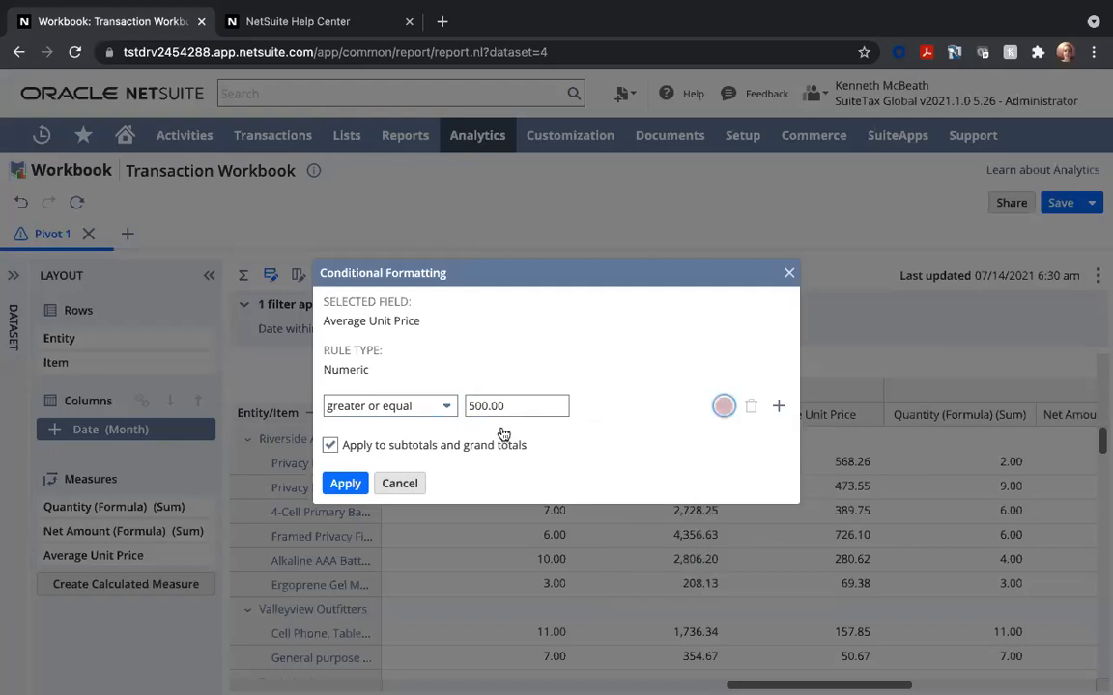
# Add a second Average Unit Price formatting rule that colours values greater than or equal to 100 light yellow
pyautogui.click(778, 410)
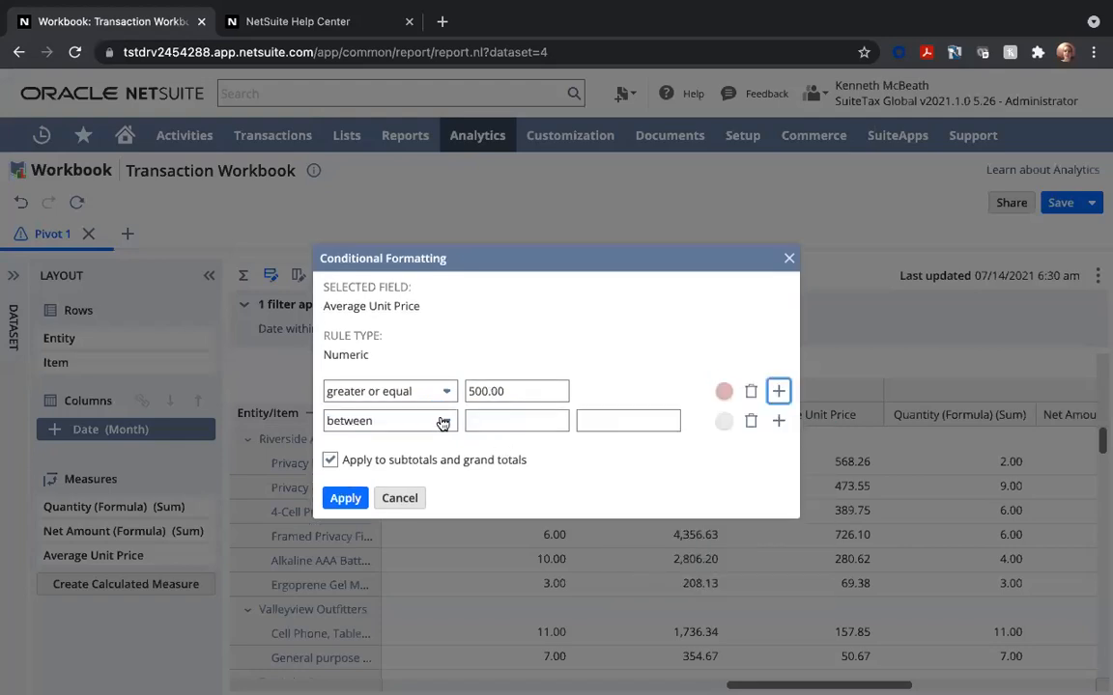
pyautogui.click(442, 424)
pyautogui.click(402, 343)
pyautogui.click(492, 424)
pyautogui.write('100')
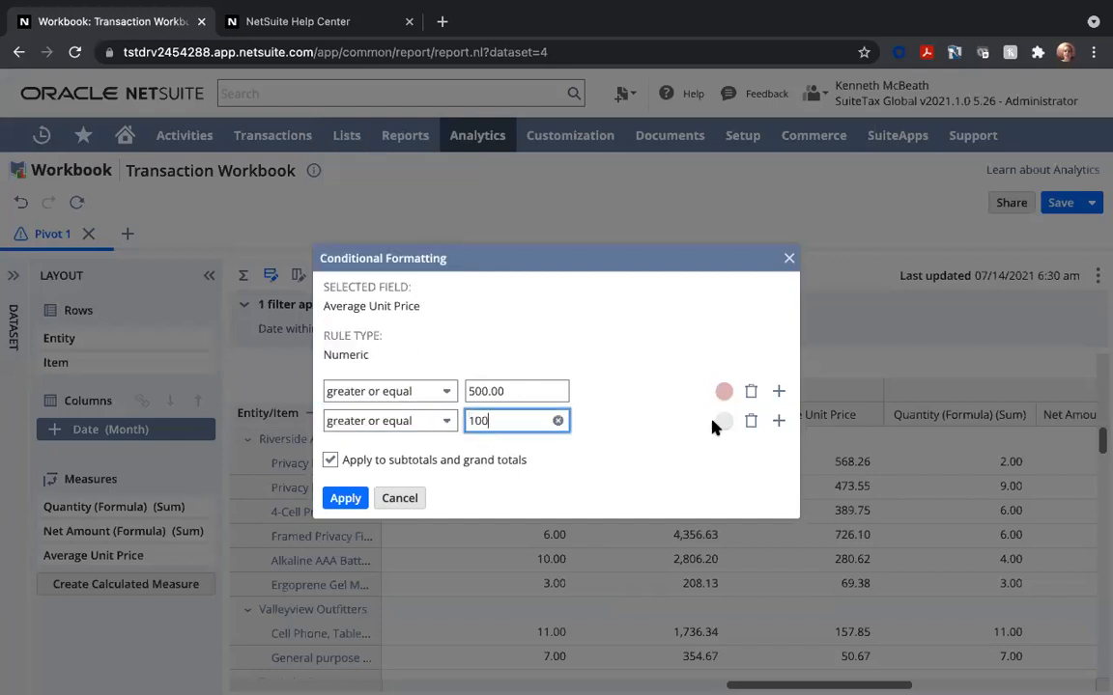
pyautogui.click(719, 425)
pyautogui.click(676, 523)
pyautogui.click(435, 426)
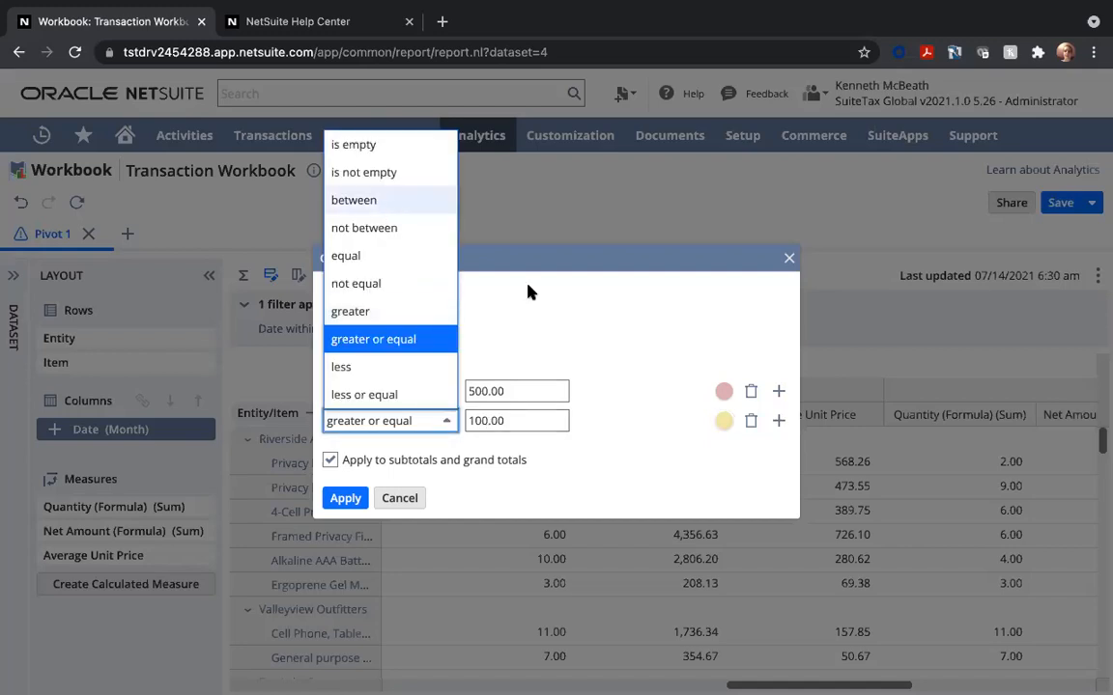
pyautogui.click(553, 471)
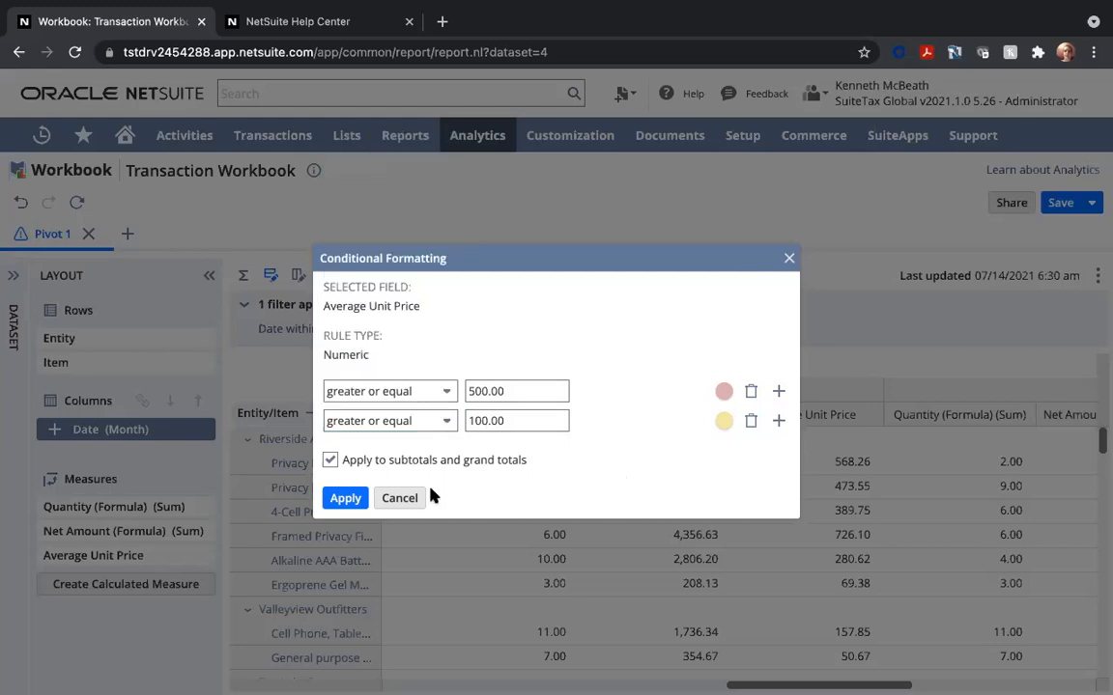
# Apply the conditional formatting with subtotals and grand totals excluded, and refresh the pivot
pyautogui.click(330, 461)
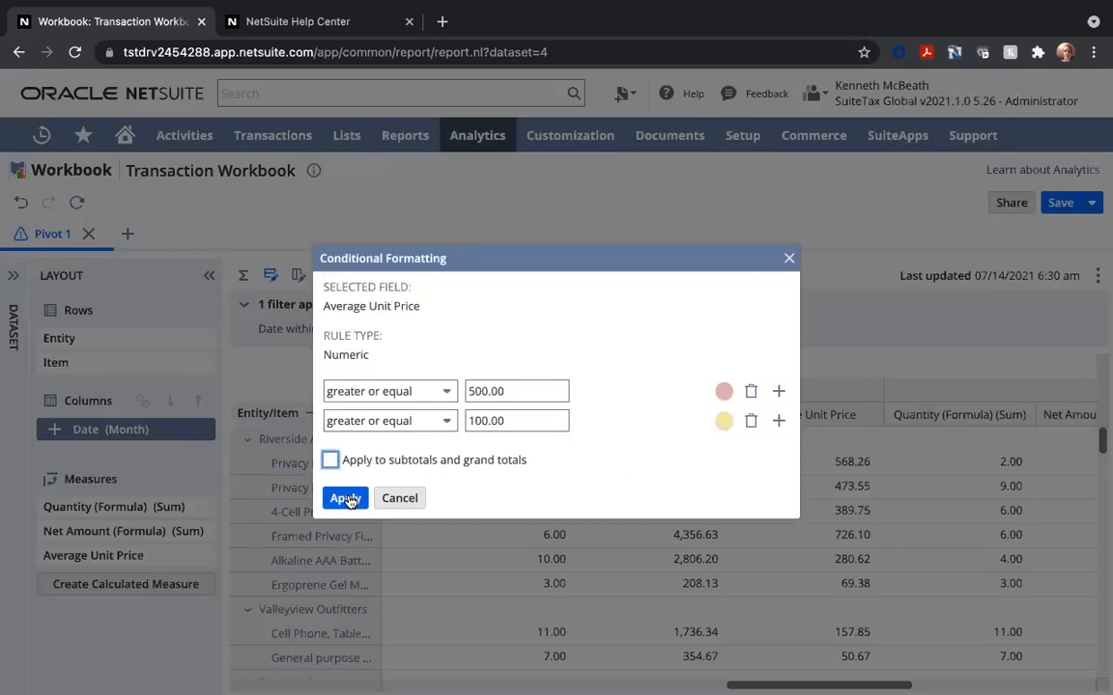
pyautogui.click(347, 499)
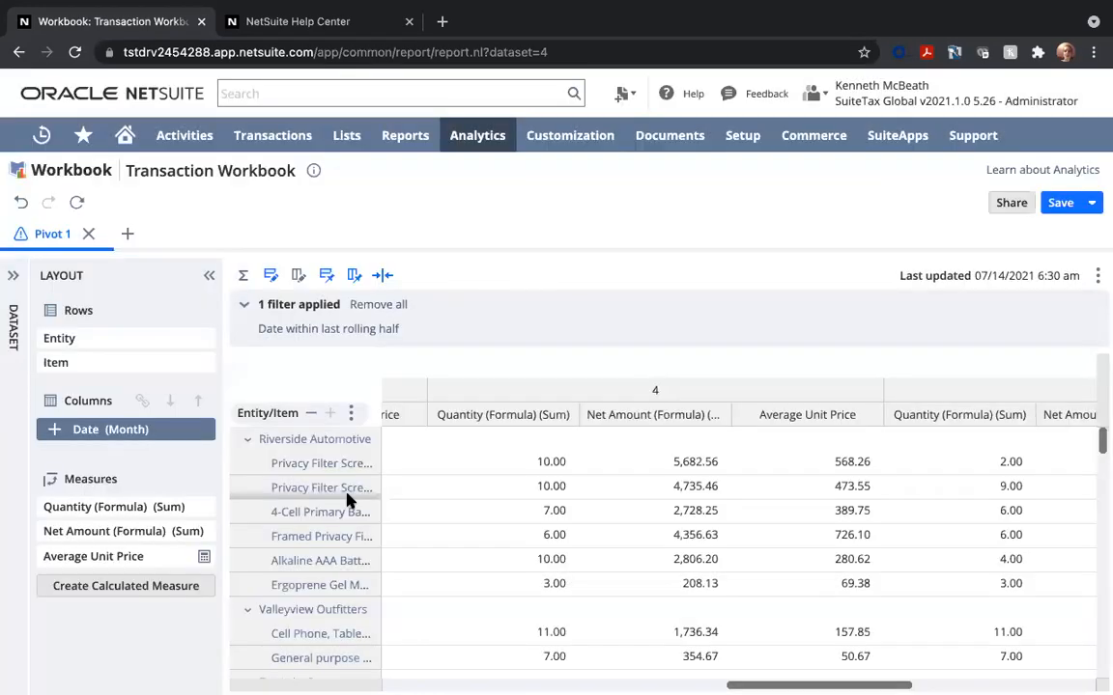
pyautogui.click(78, 204)
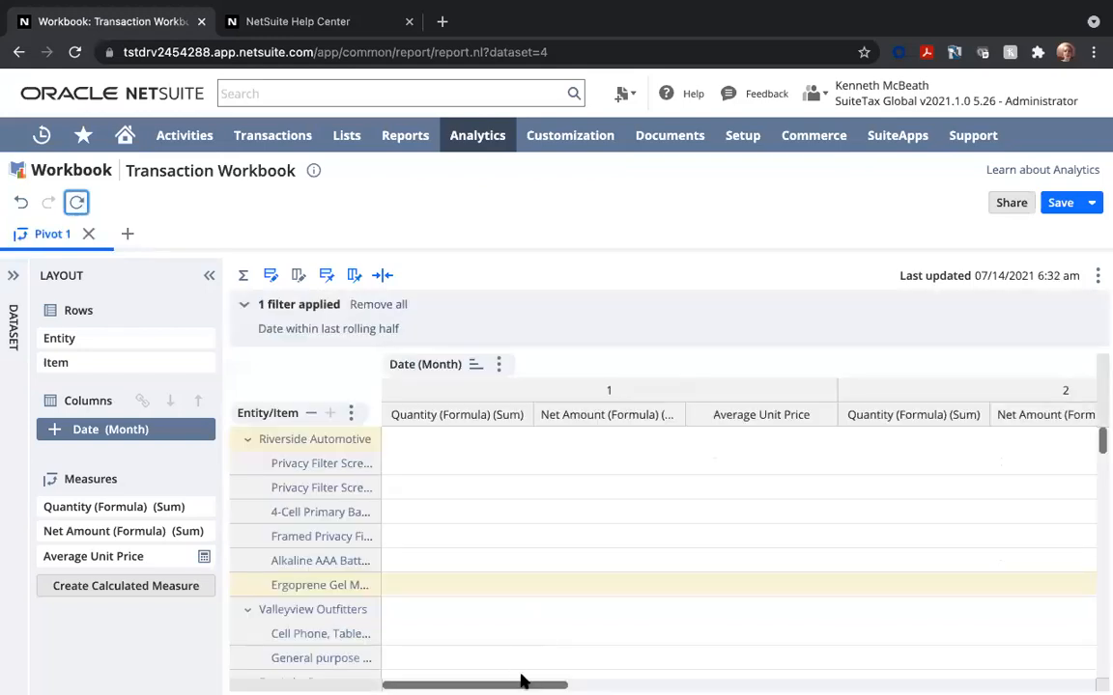
pyautogui.hscroll(5, 684, 680)
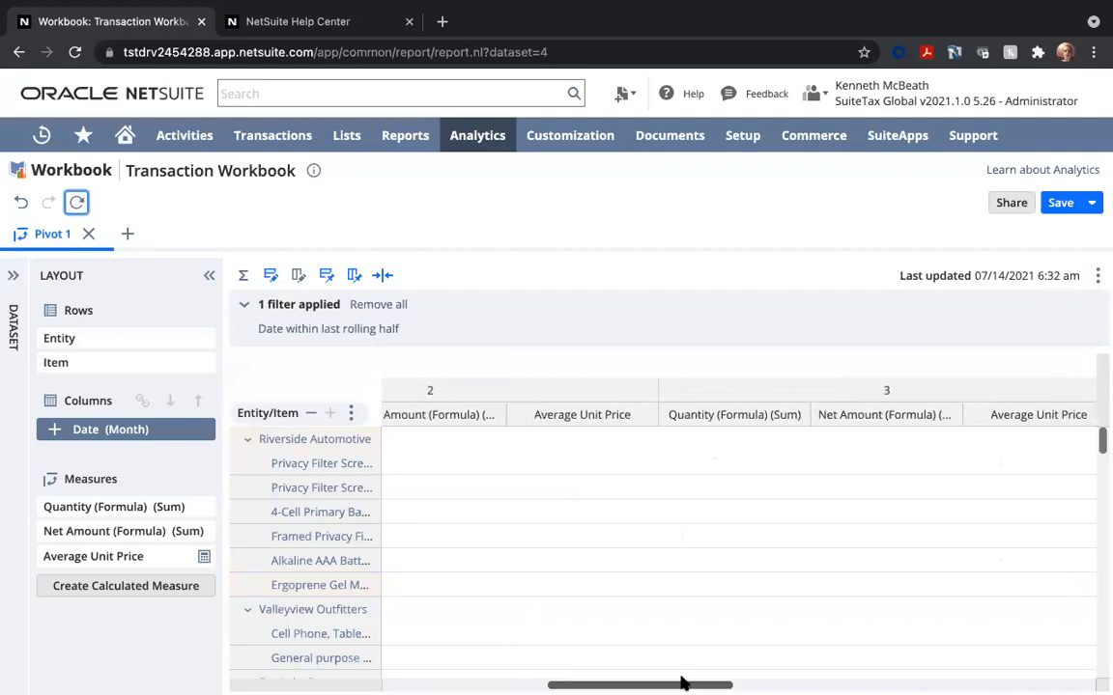
pyautogui.hscroll(5, 856, 657)
pyautogui.hscroll(2, 822, 487)
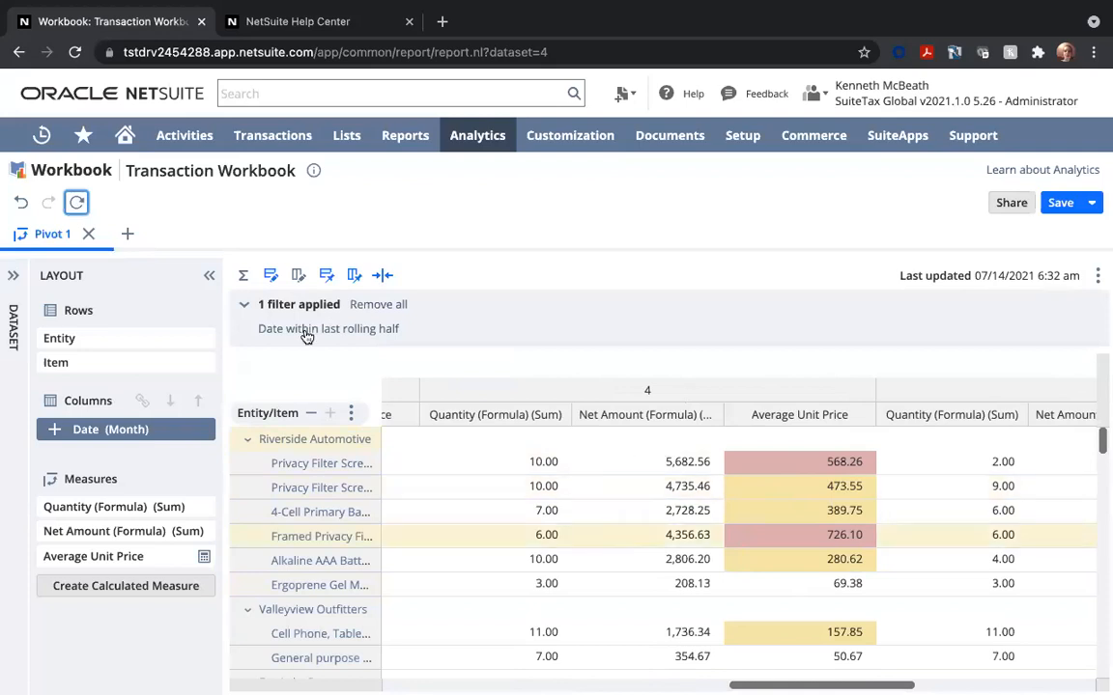
# Set the pivot's row totals to display at the bottom of each group, and review the totals for month 4
pyautogui.click(244, 279)
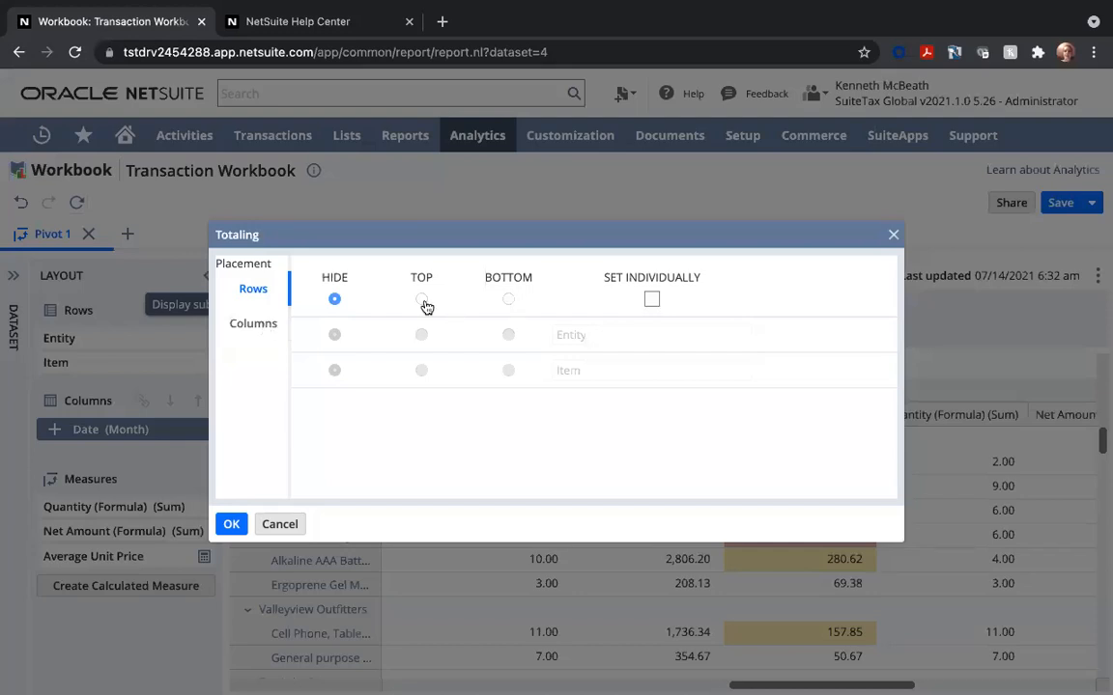
pyautogui.click(508, 300)
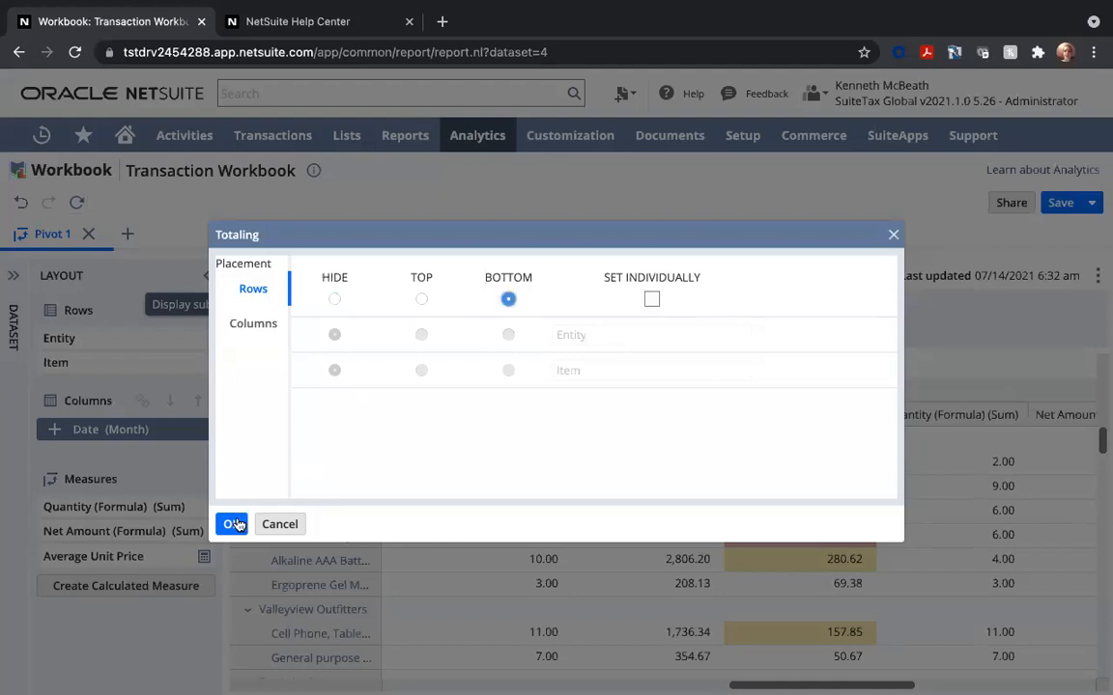
pyautogui.click(236, 524)
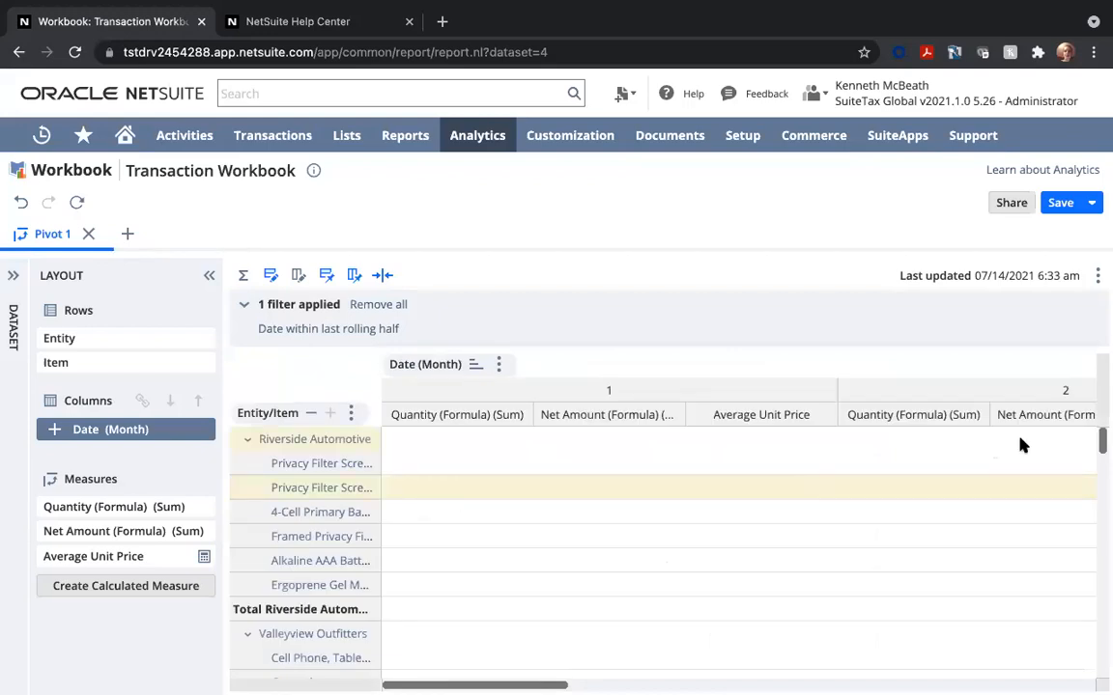
pyautogui.moveTo(553, 684); pyautogui.dragTo(899, 684)
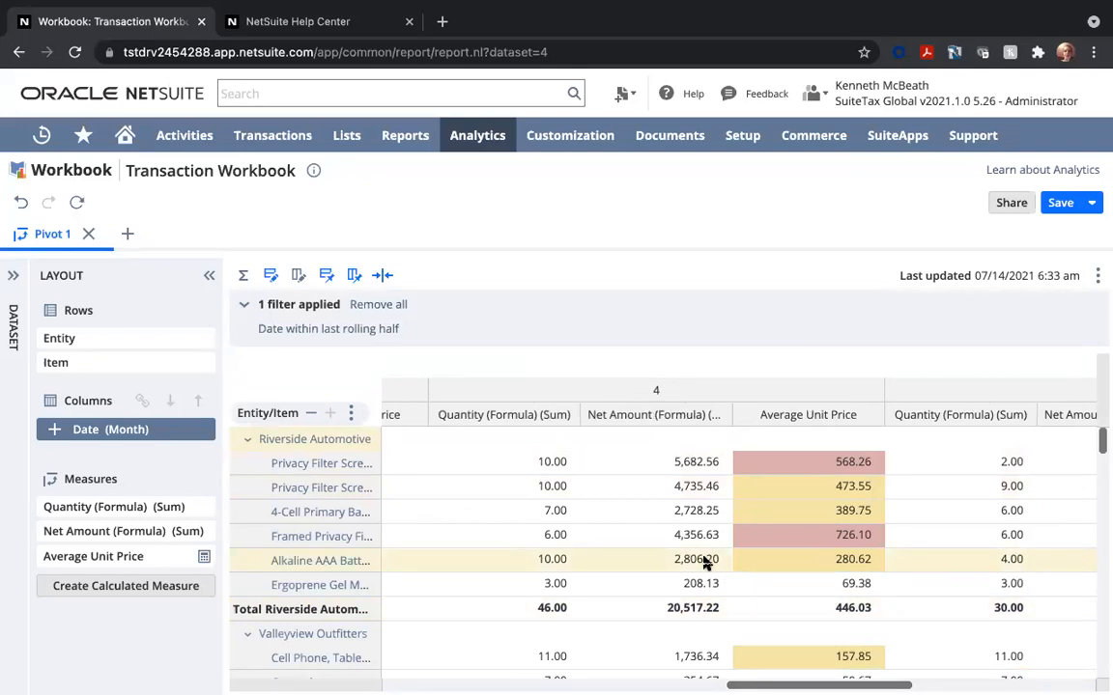
# Rename the pivot tab as Sales by Customer and Item
pyautogui.rightClick(56, 240)
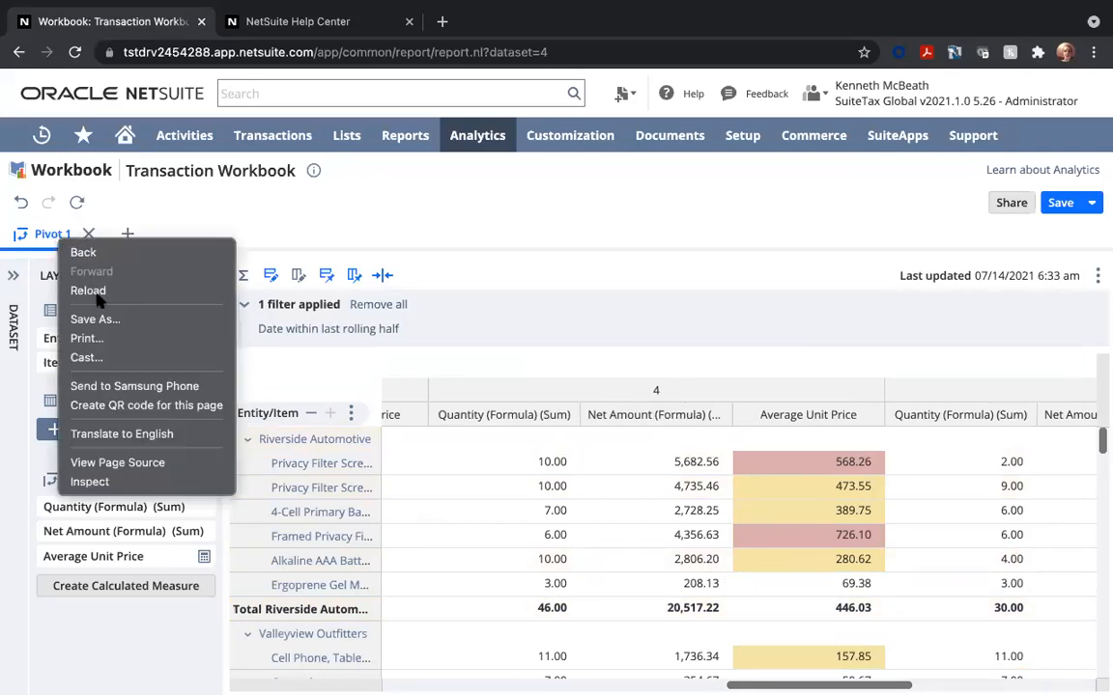
pyautogui.click(43, 232)
pyautogui.doubleClick(72, 233)
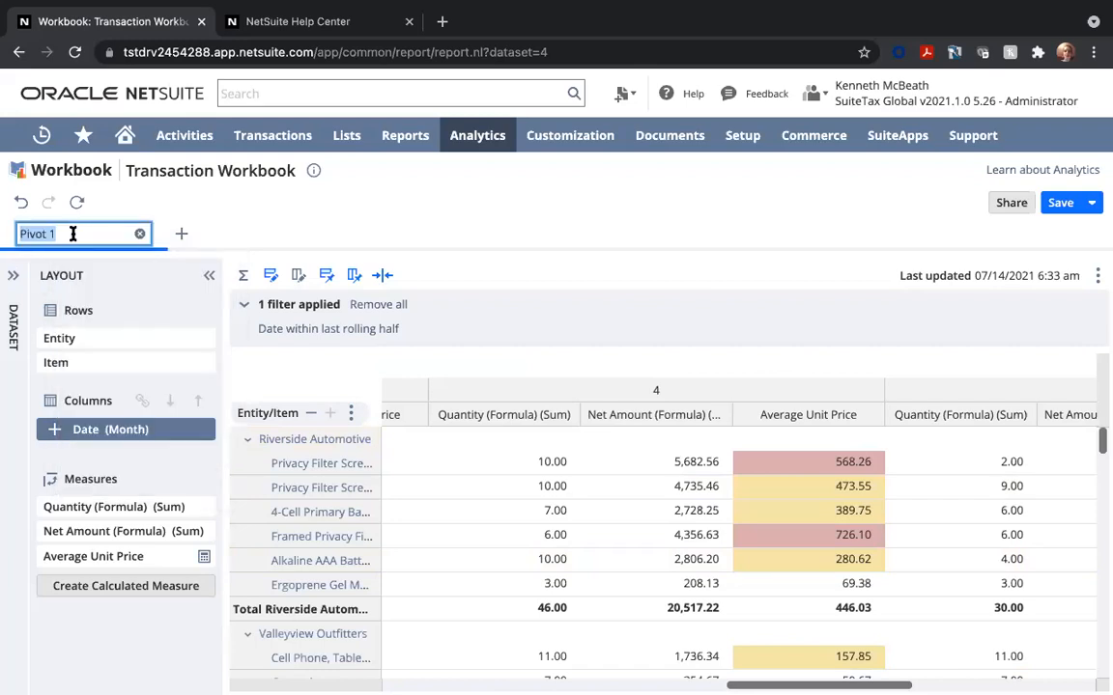
pyautogui.write('S')
pyautogui.write('ales')
pyautogui.write(' b')
pyautogui.write('y Custom')
pyautogui.write('er and')
pyautogui.write(' Item')
pyautogui.press('Return')
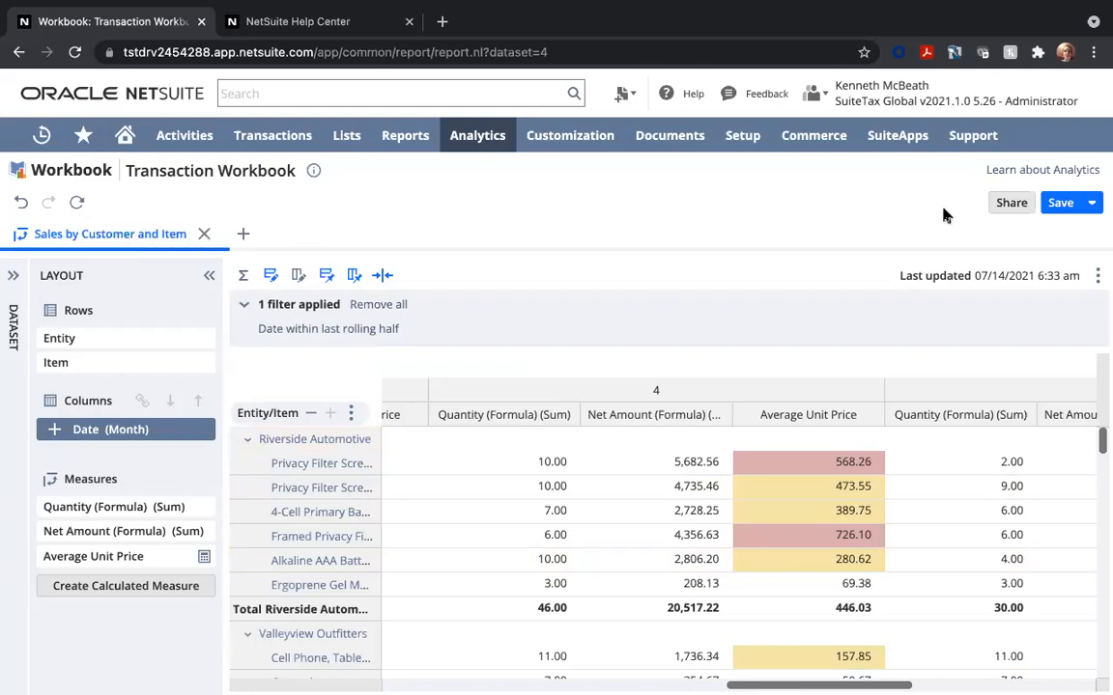
# Save the workbook under the name Workbook Demo Workbook
pyautogui.click(1063, 204)
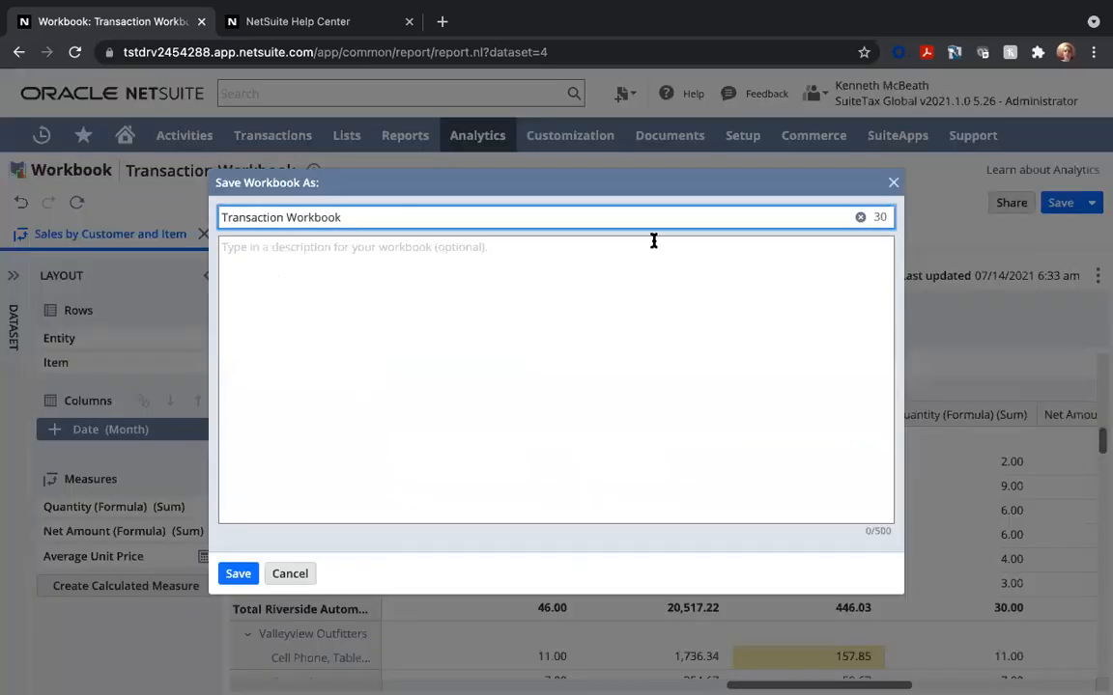
pyautogui.tripleClick(321, 217)
pyautogui.write('Work')
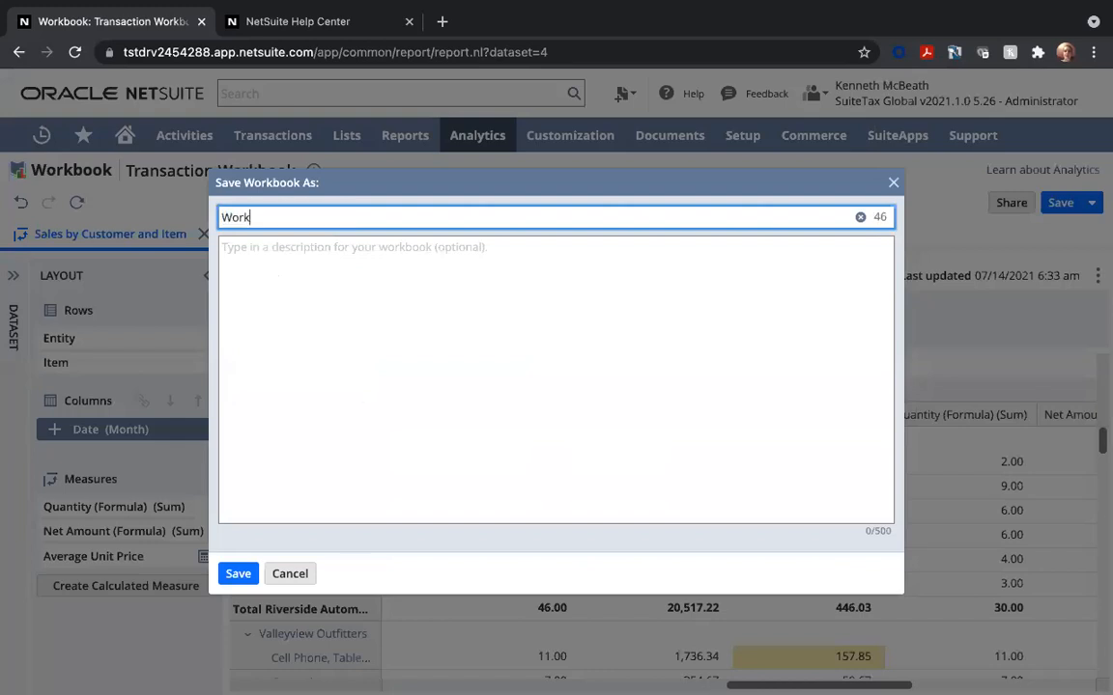
pyautogui.write('book Demo Workbook')
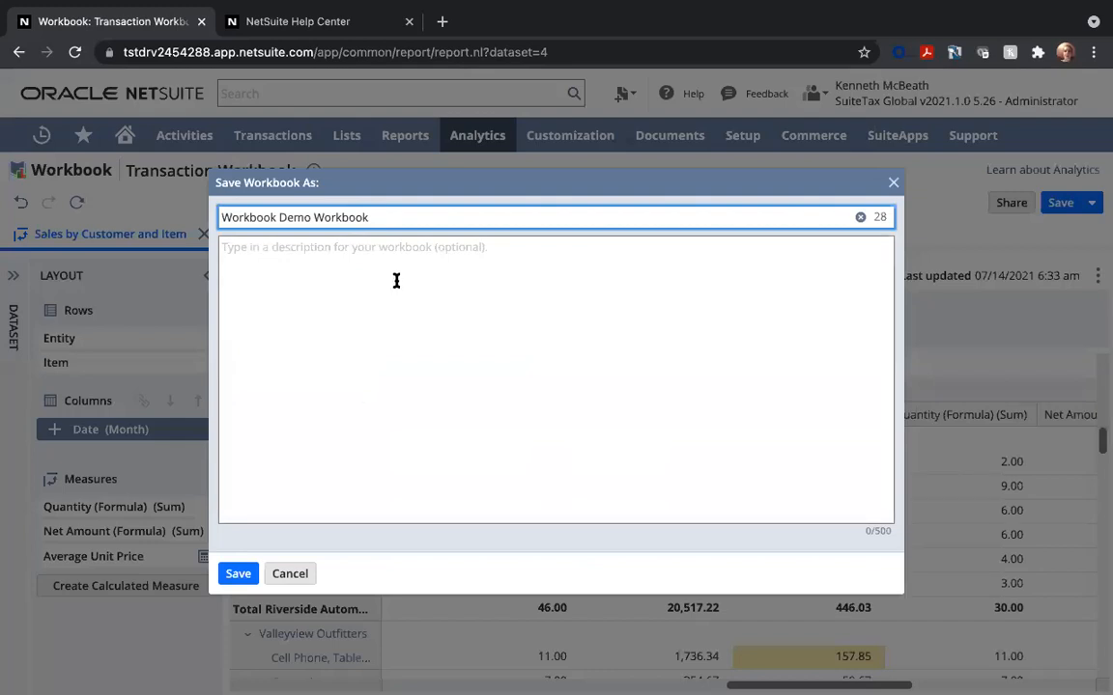
pyautogui.click(237, 576)
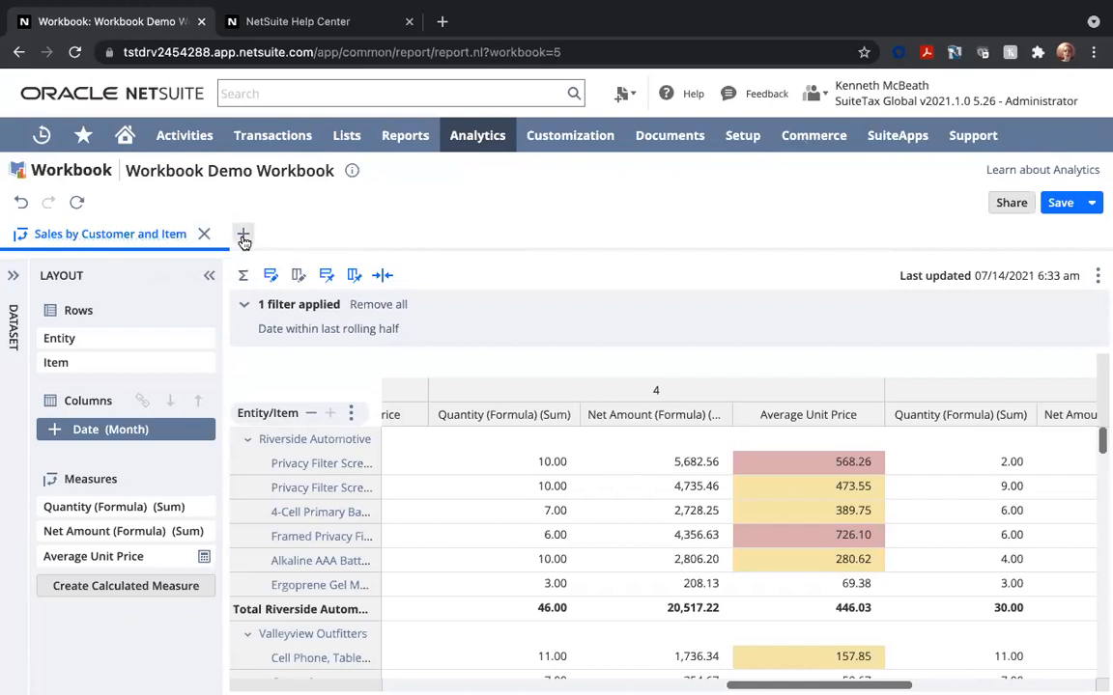
# Add a chart visualization on a new tab, with Date grouped by month on the x-axis
pyautogui.click(209, 276)
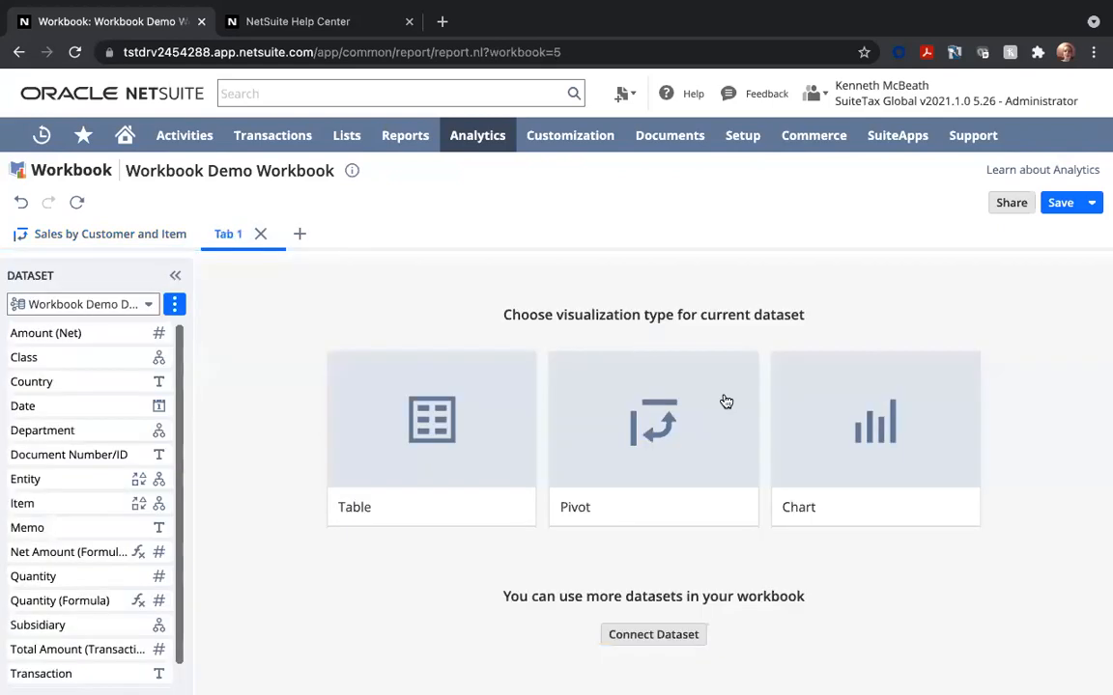
pyautogui.click(867, 445)
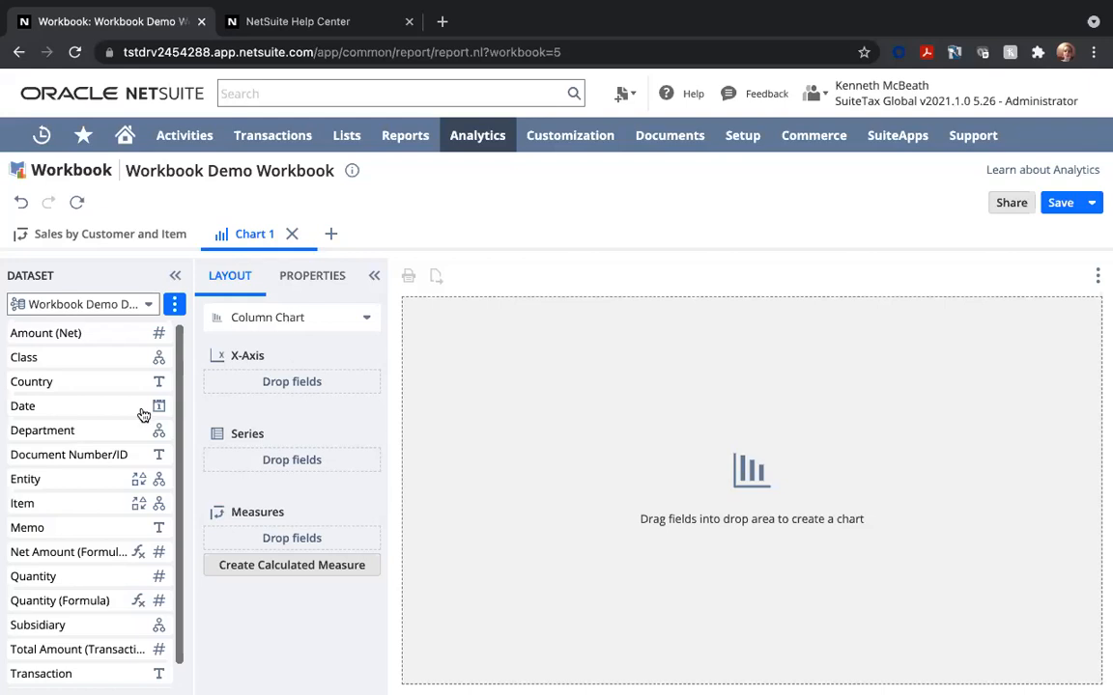
pyautogui.moveTo(78, 406); pyautogui.dragTo(236, 383)
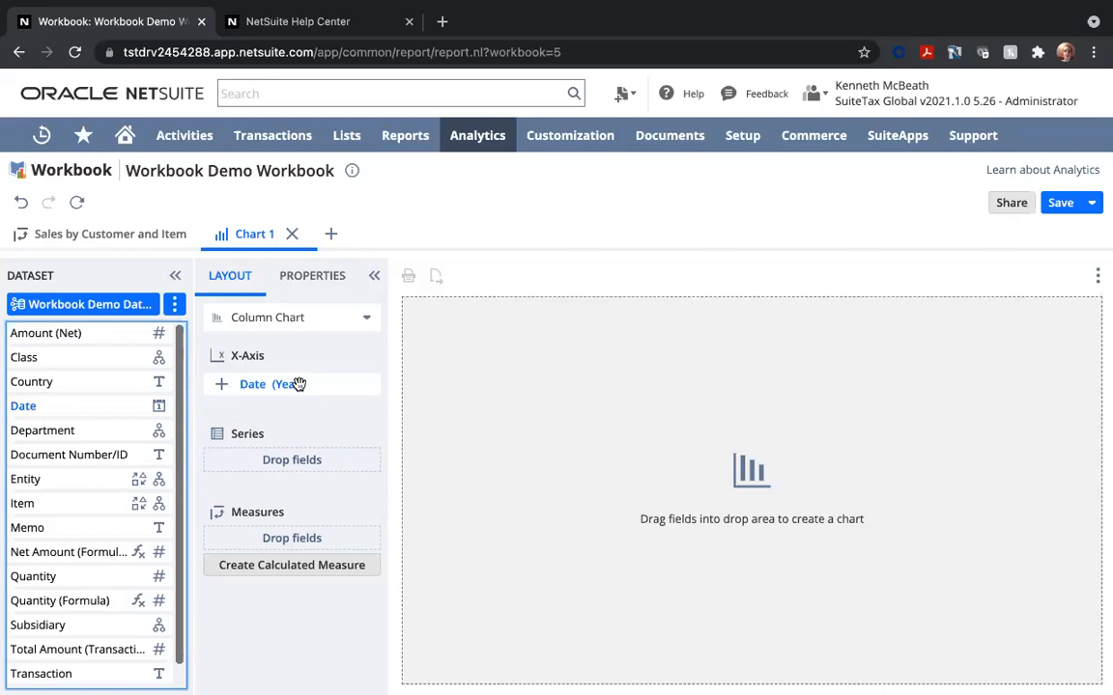
pyautogui.click(369, 387)
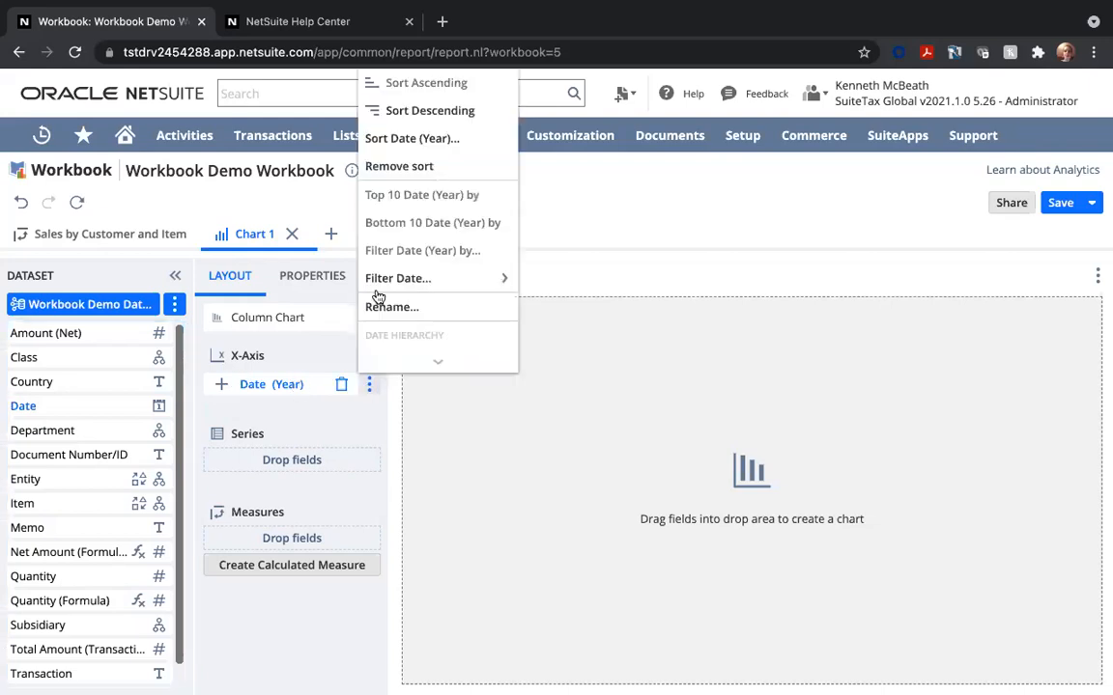
pyautogui.scroll(-2, 410, 280)
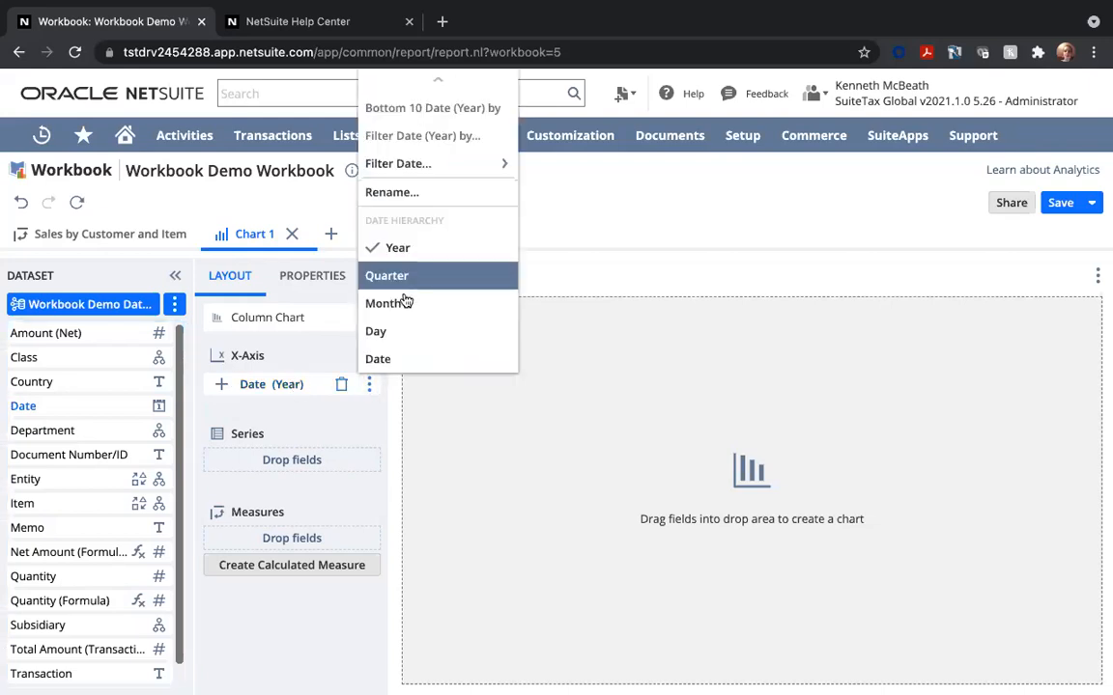
pyautogui.click(404, 302)
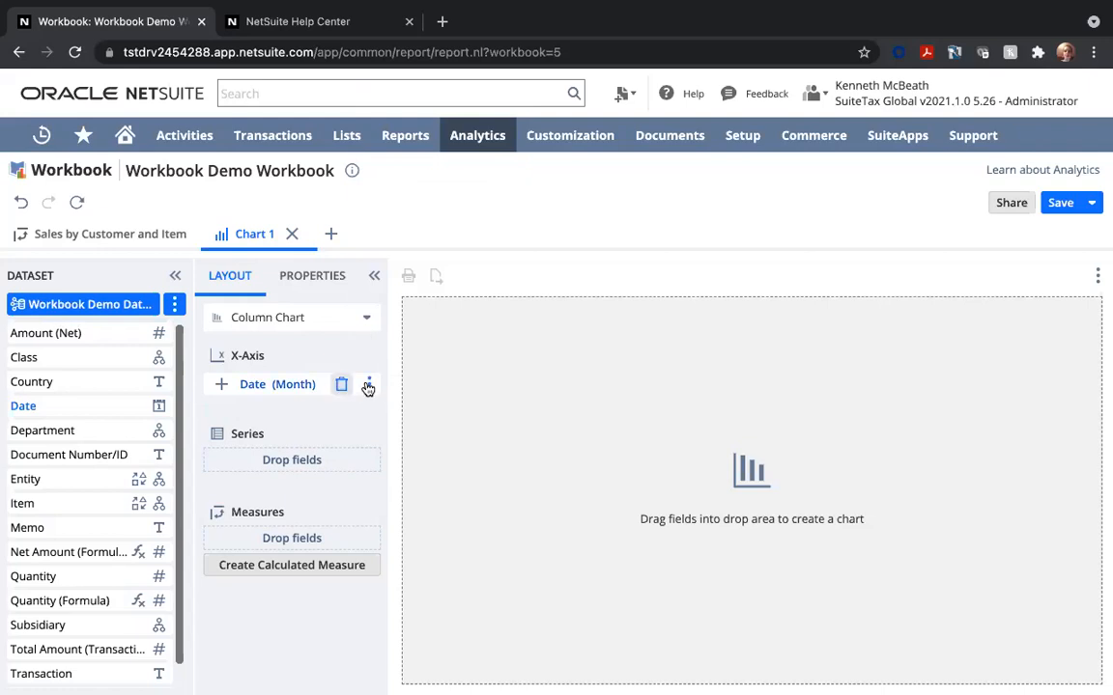
# Filter the chart's Date field to months 4 and 5
pyautogui.click(368, 387)
pyautogui.scroll(-1, 425, 275)
pyautogui.moveTo(427, 271)
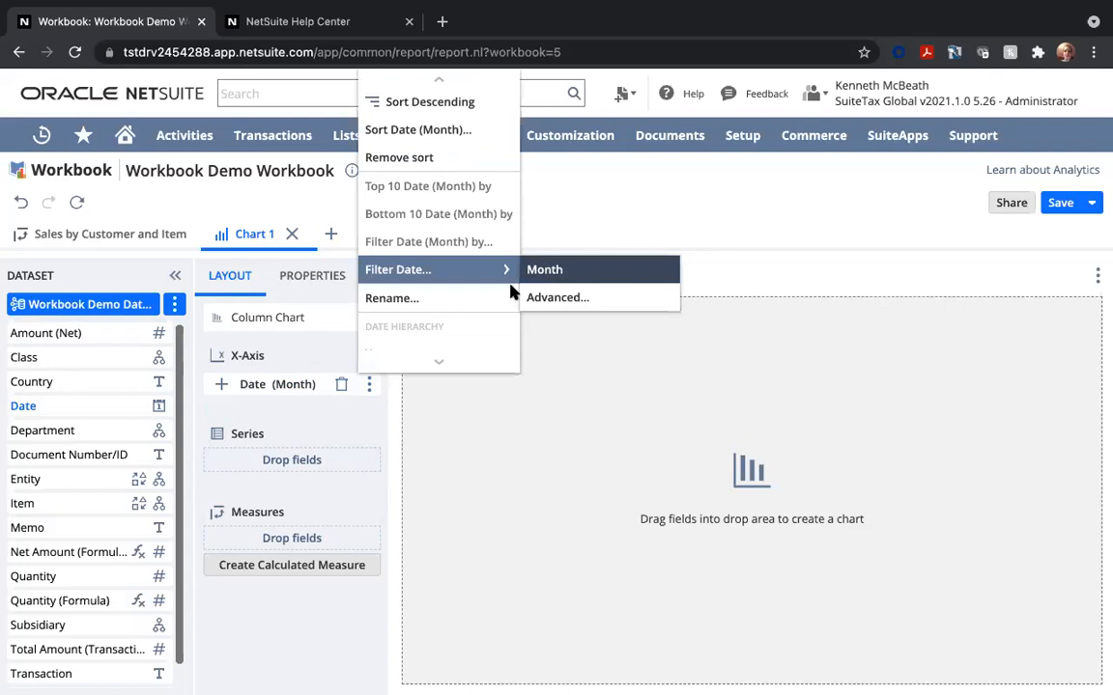
pyautogui.click(546, 271)
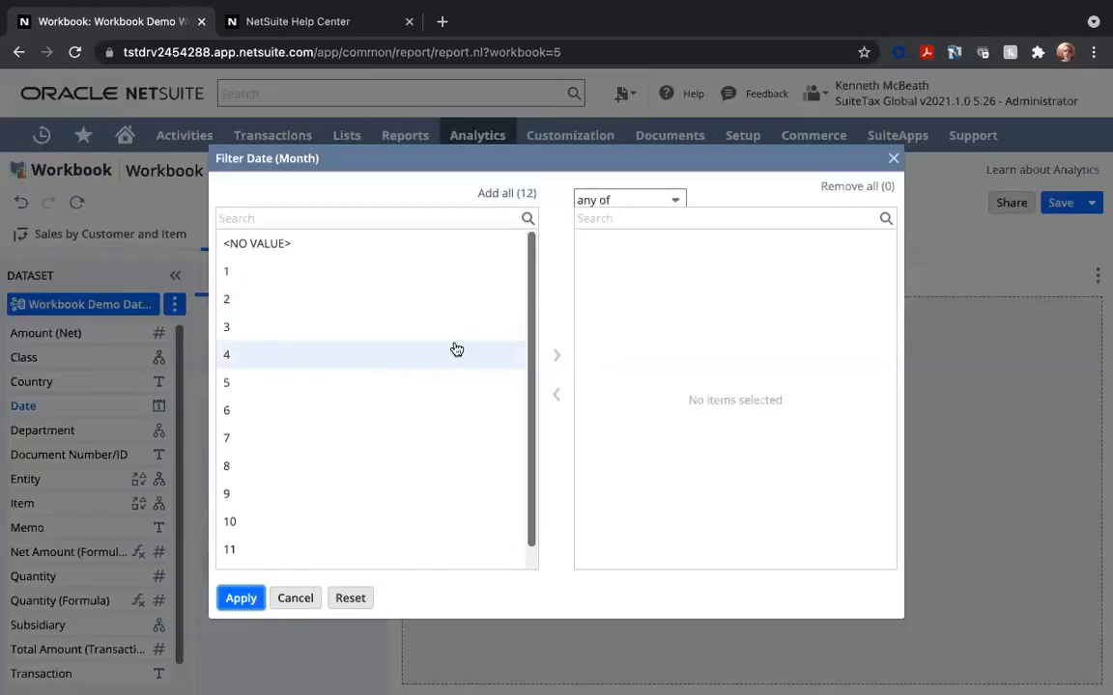
pyautogui.click(557, 355)
pyautogui.click(531, 356)
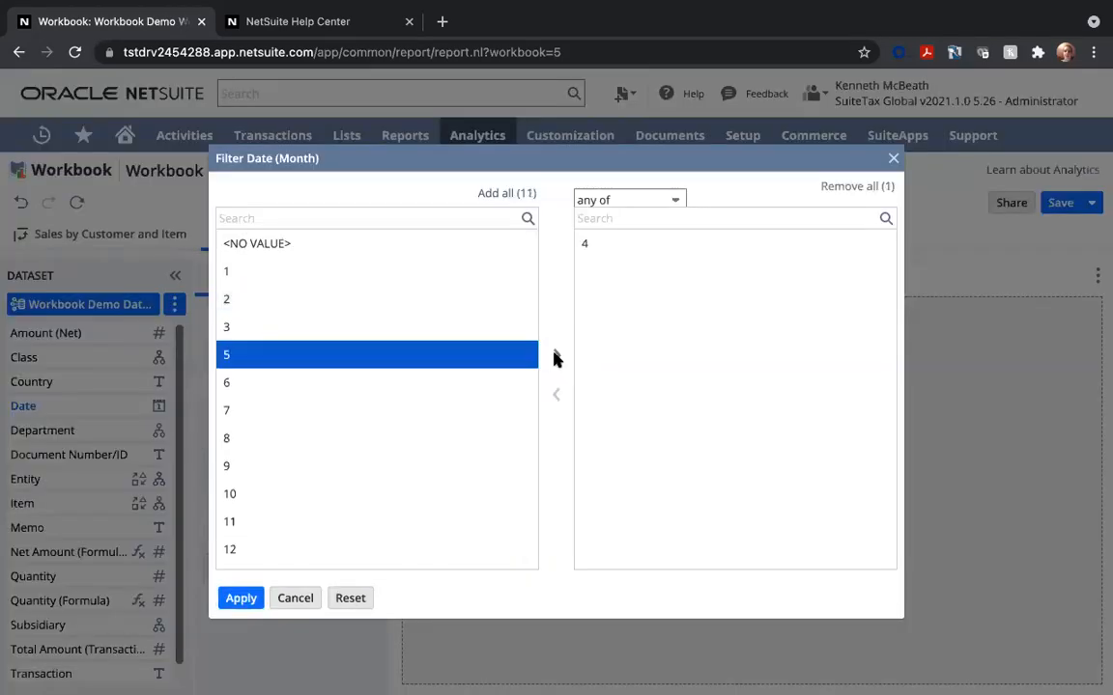
pyautogui.click(241, 598)
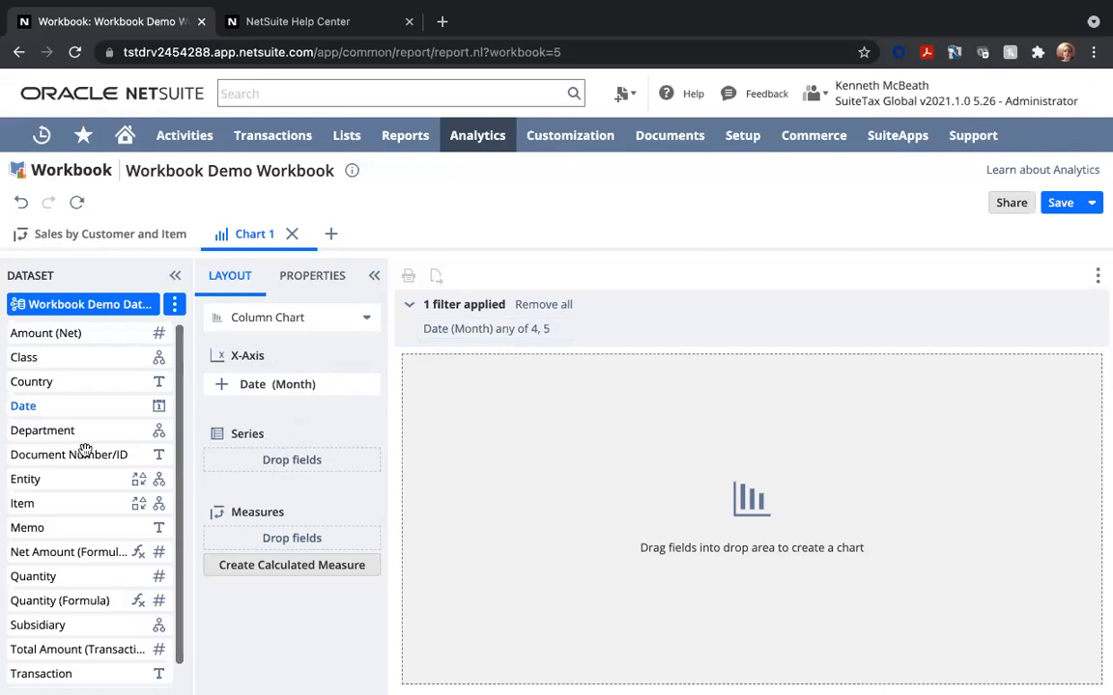
# Add Item as the chart series with child level only, and Net Amount (Formula) as the measure
pyautogui.moveTo(125, 487); pyautogui.dragTo(218, 462)
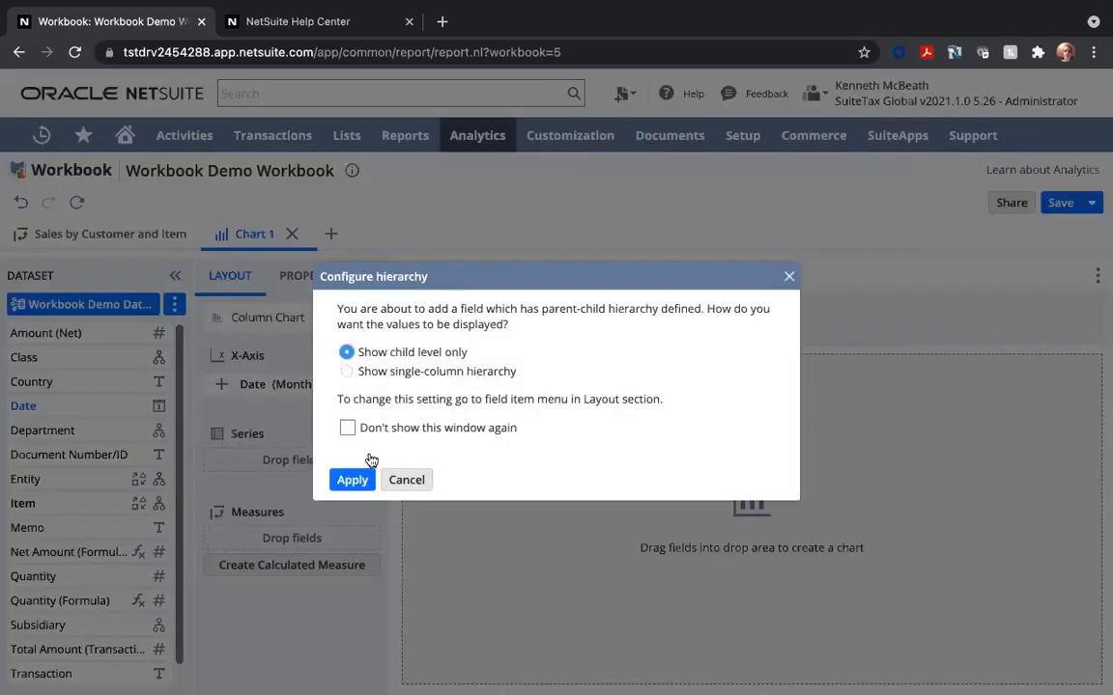
pyautogui.click(353, 480)
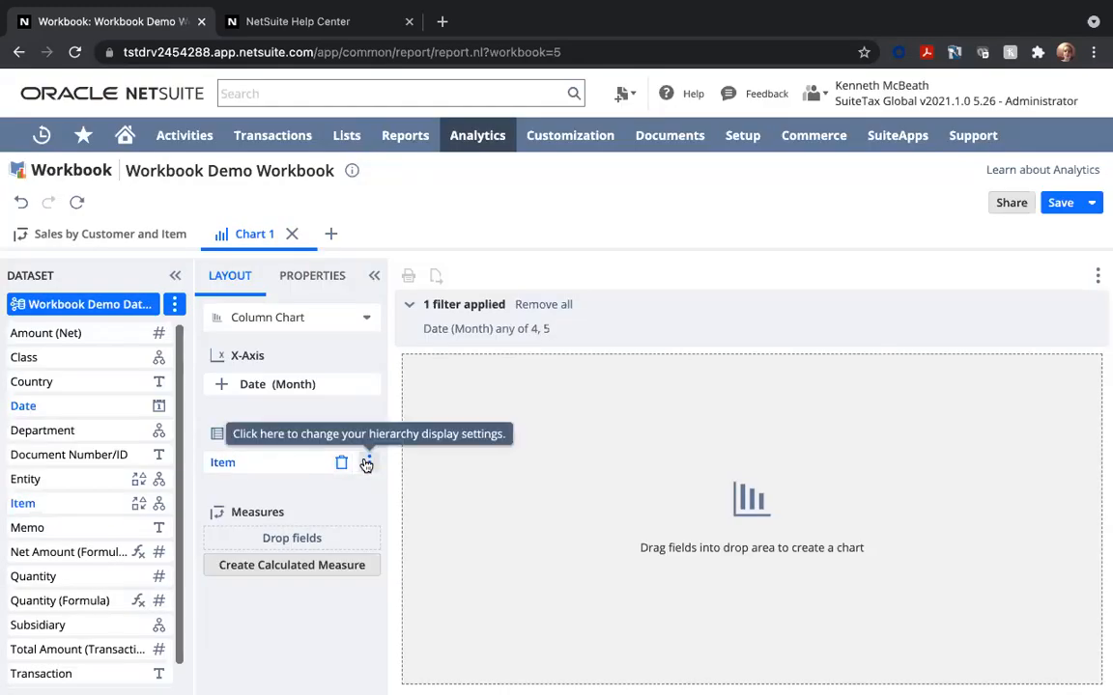
pyautogui.click(368, 462)
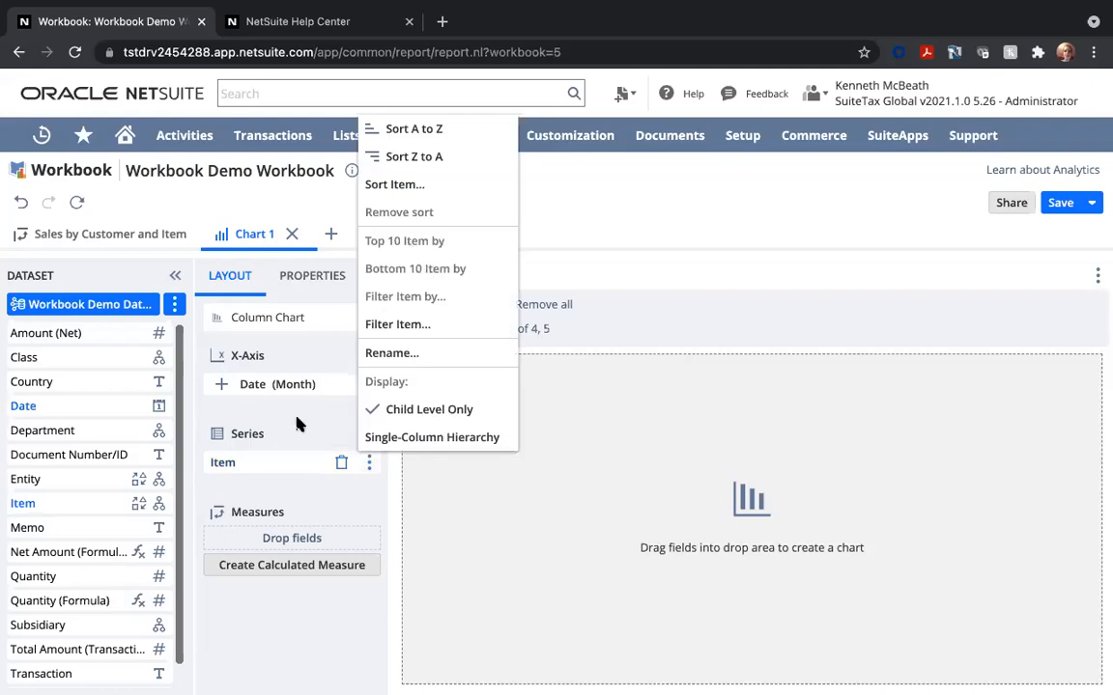
pyautogui.click(246, 436)
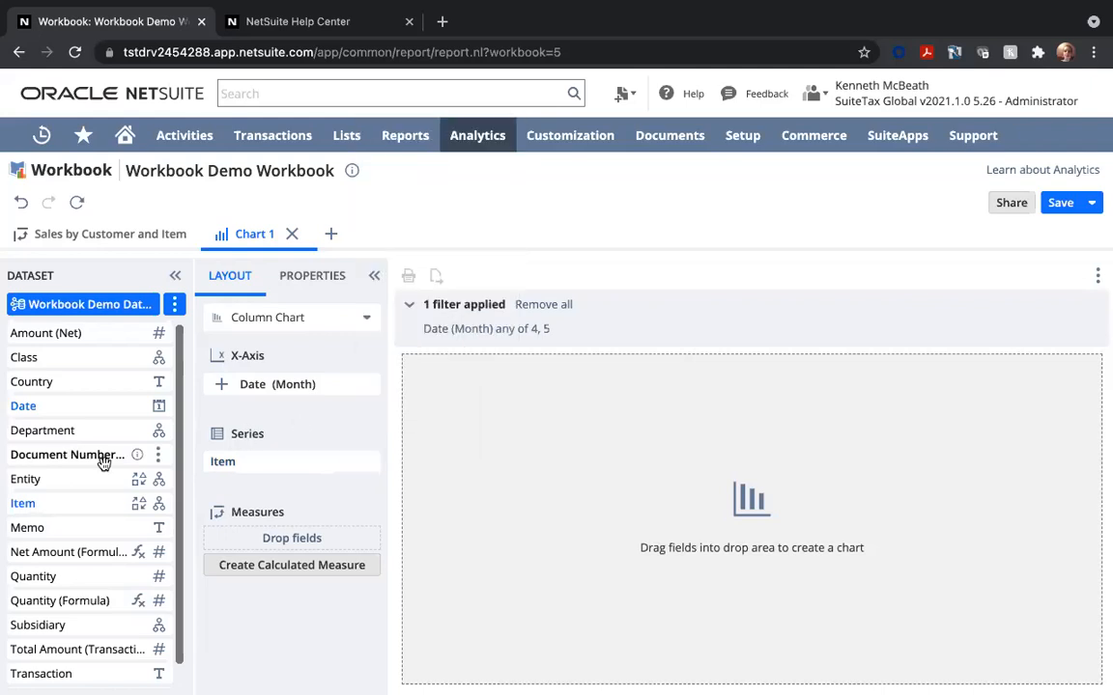
pyautogui.scroll(-1, 92, 480)
pyautogui.moveTo(72, 530); pyautogui.dragTo(270, 533)
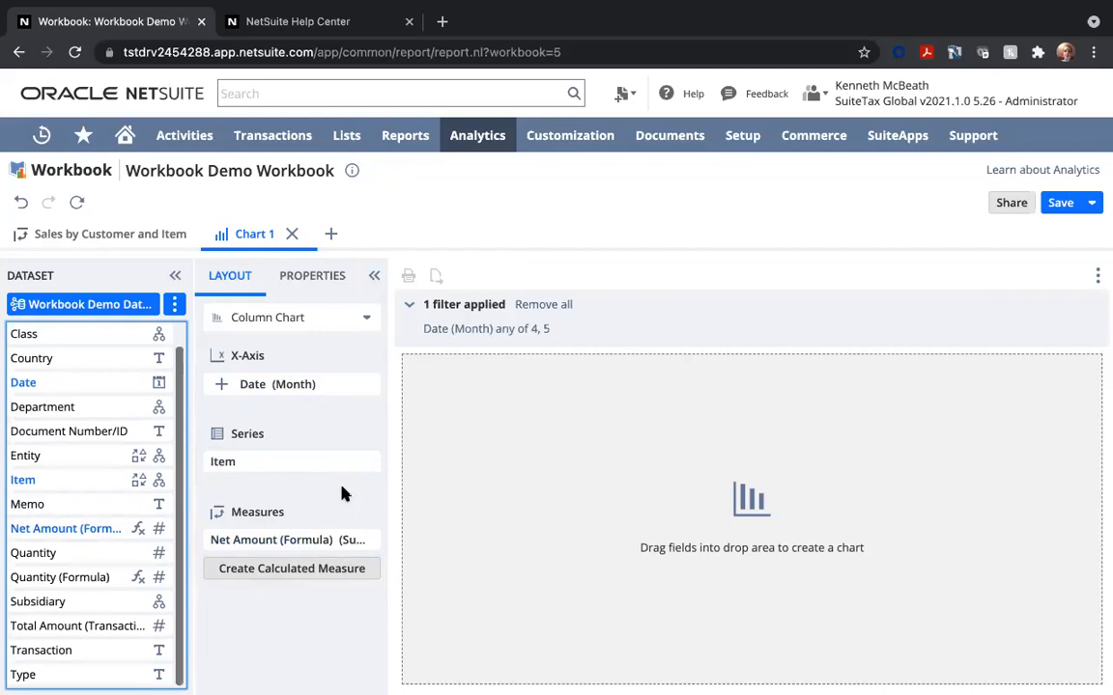
# Limit the Item series to the top 10 items and hide the No Item series in the refreshed chart
pyautogui.click(369, 463)
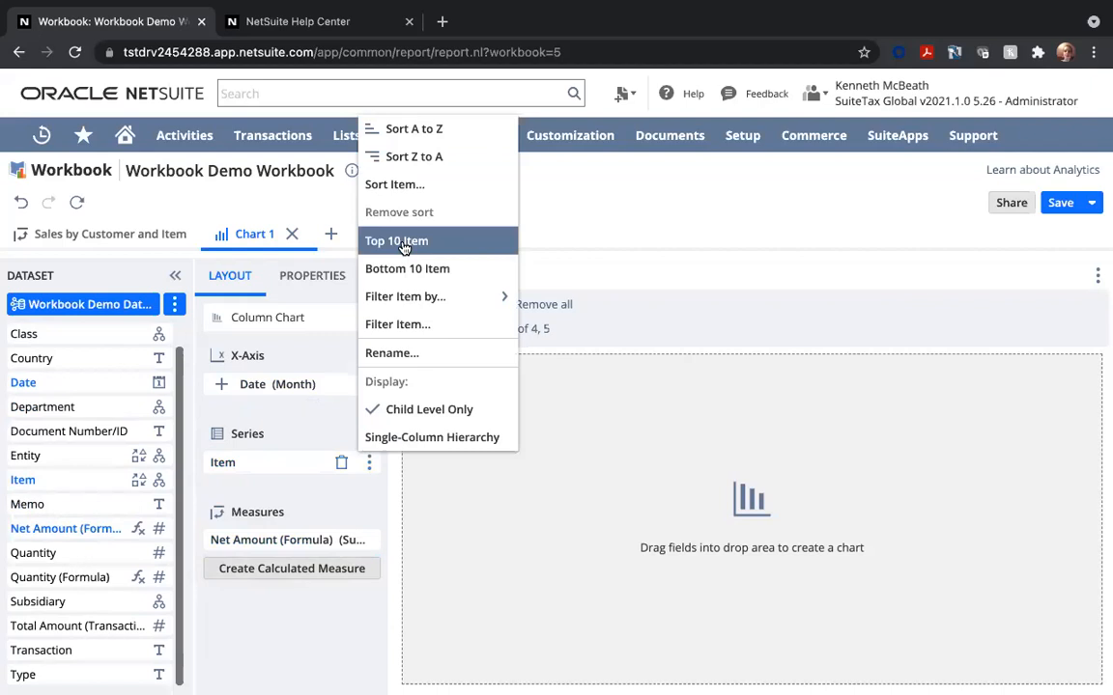
pyautogui.click(403, 243)
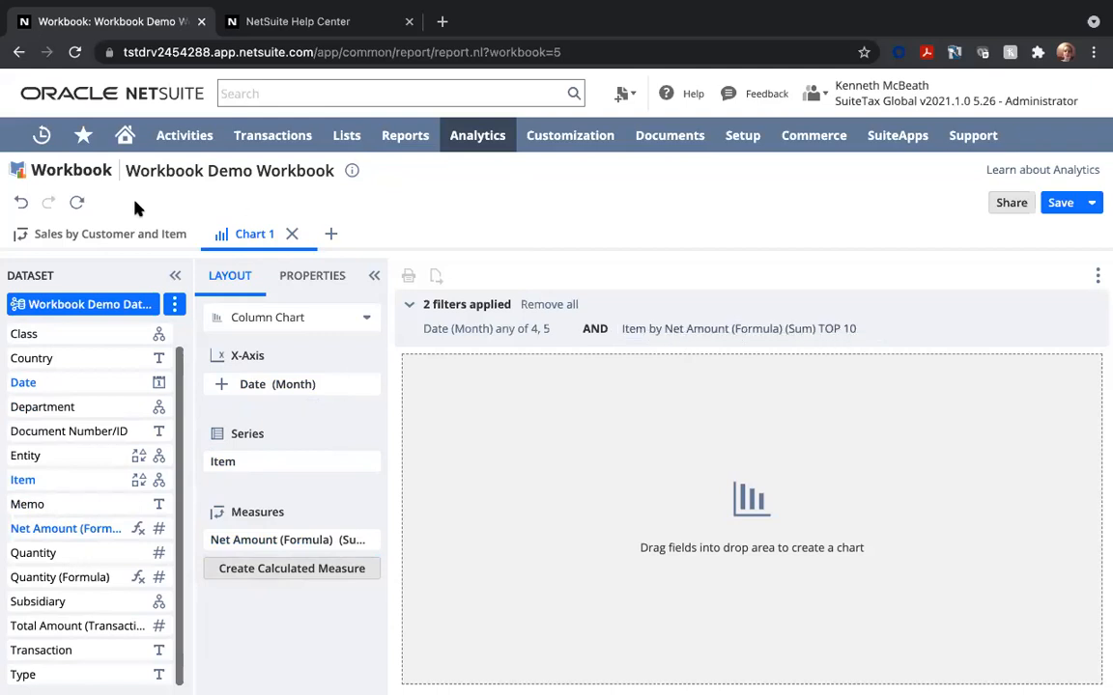
pyautogui.click(78, 202)
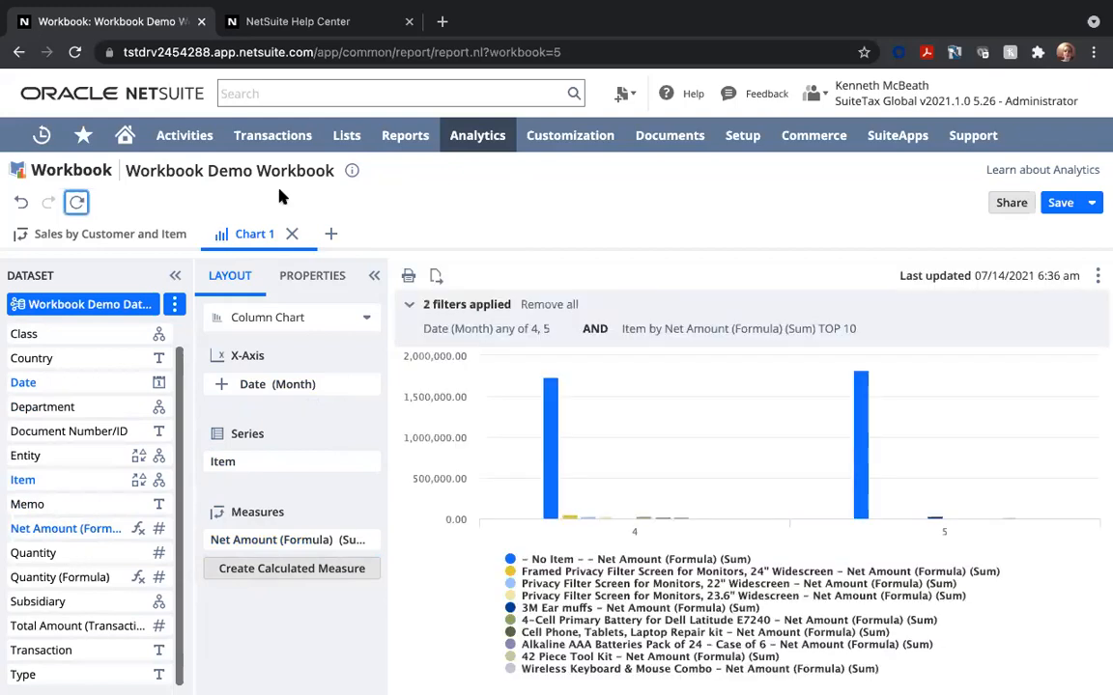
pyautogui.moveTo(548, 418)
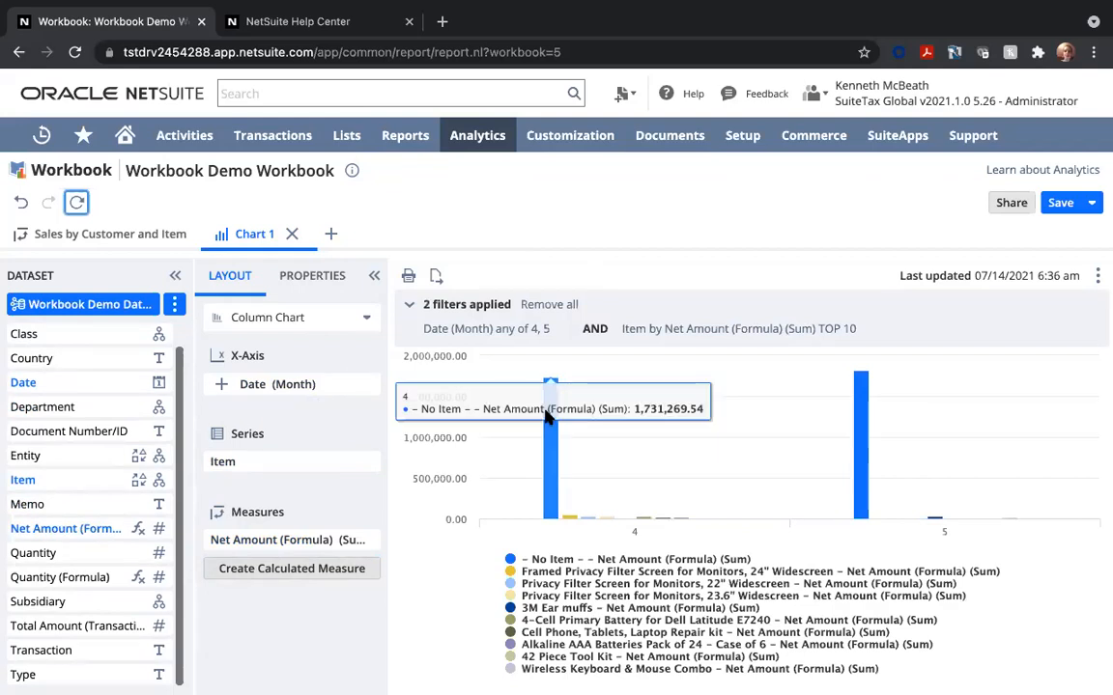
pyautogui.click(543, 562)
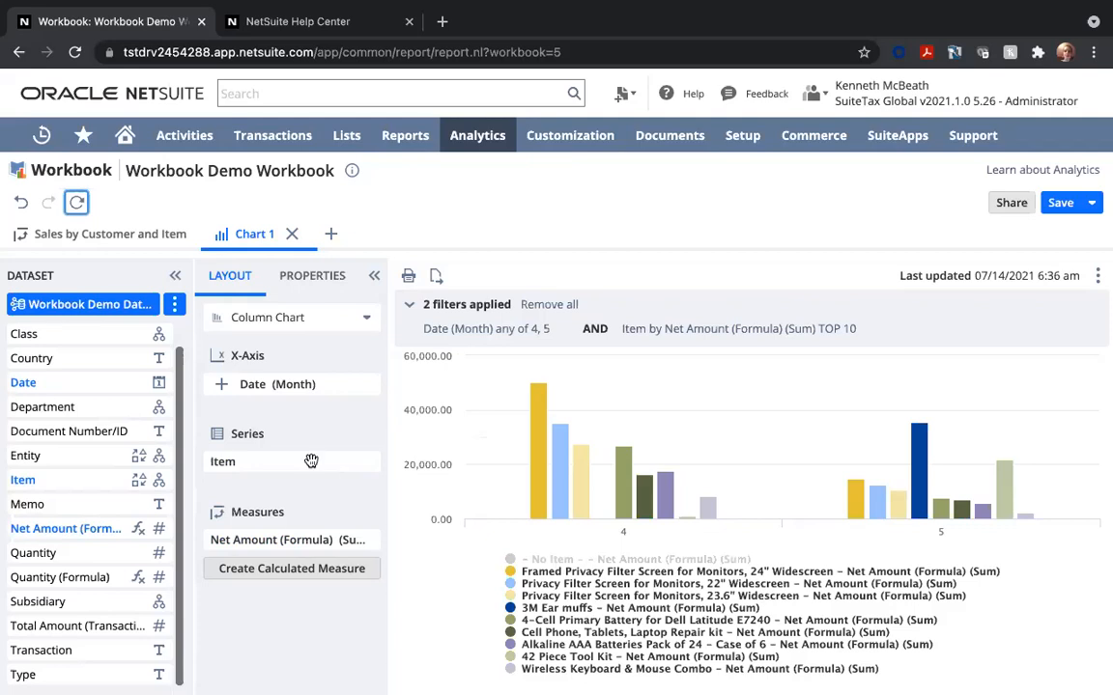
# Filter the Item series to none of <NO VALUE>, and refresh the chart to inspect its columns
pyautogui.moveTo(373, 464)
pyautogui.click(371, 465)
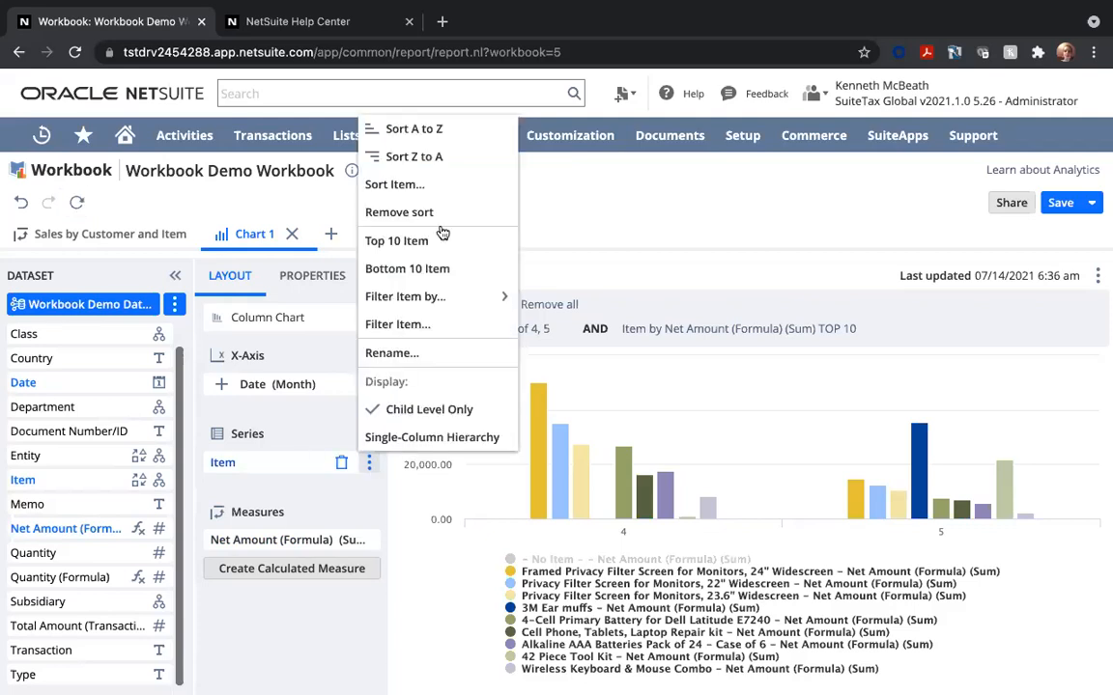
pyautogui.click(435, 326)
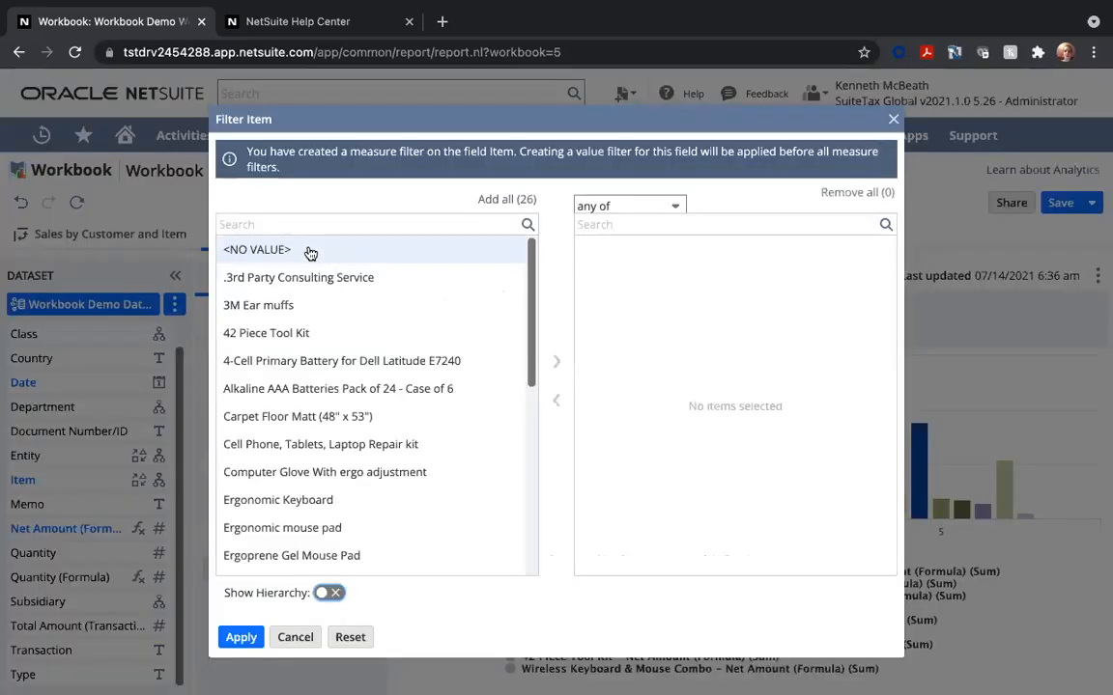
pyautogui.click(310, 253)
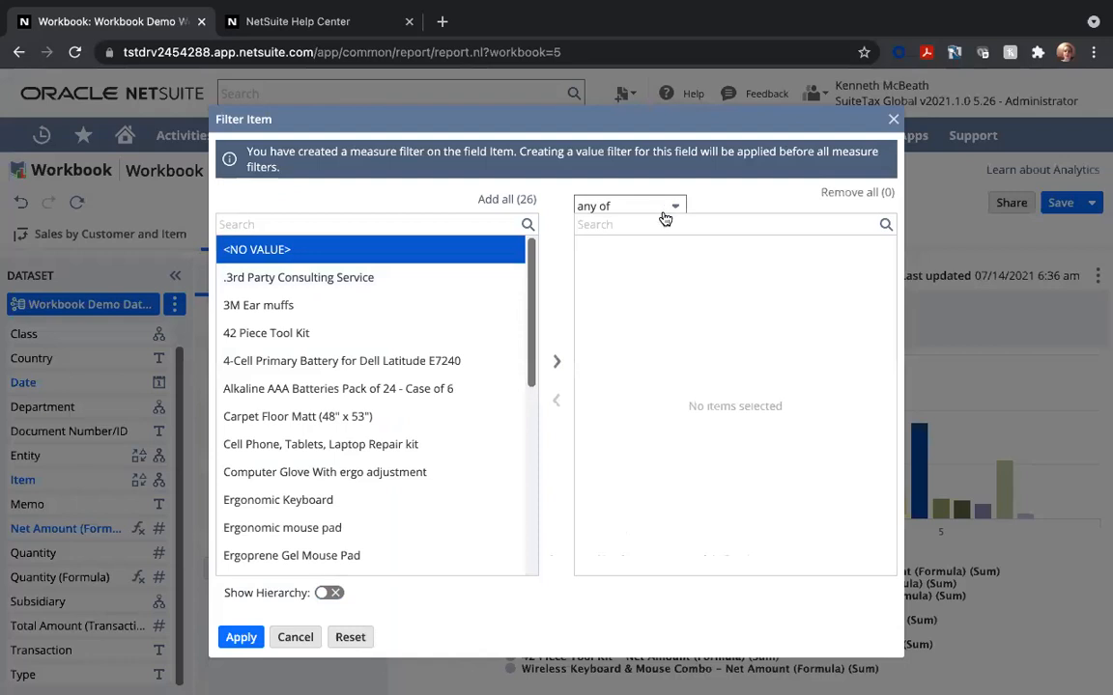
pyautogui.click(627, 206)
pyautogui.click(638, 258)
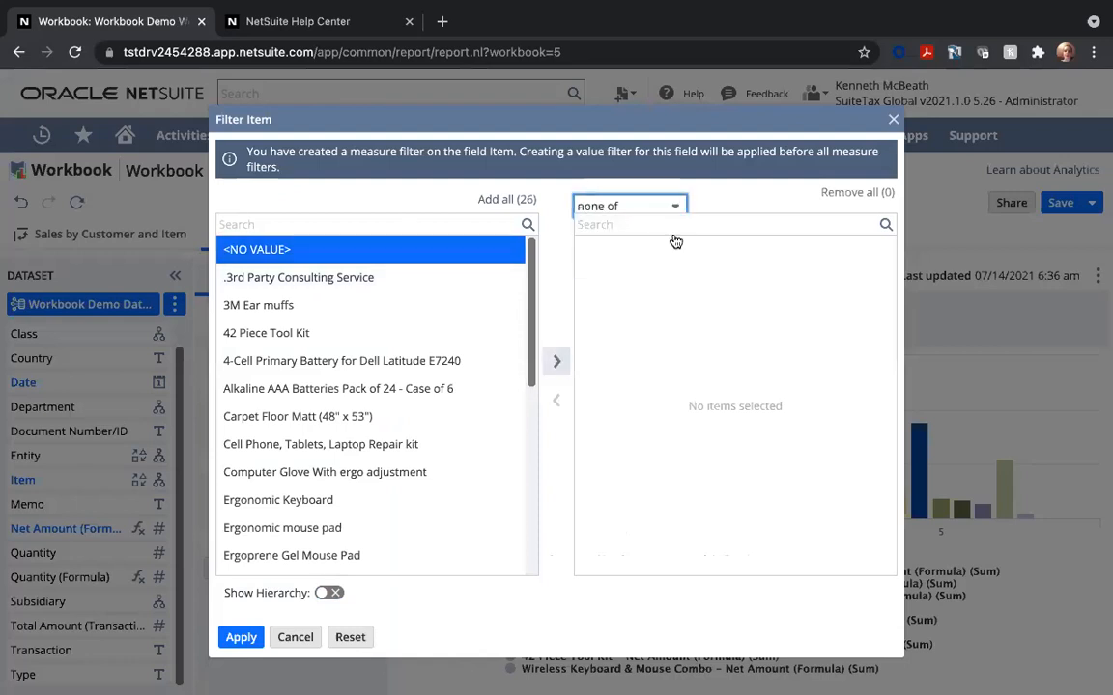
pyautogui.click(556, 362)
pyautogui.click(239, 638)
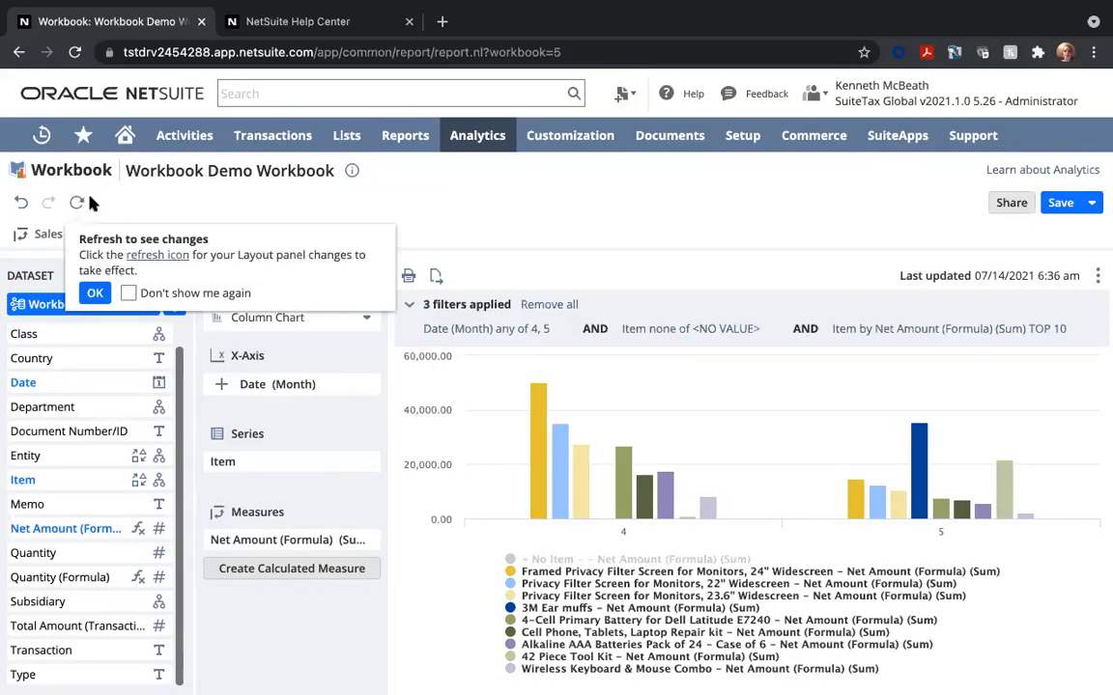
pyautogui.click(77, 203)
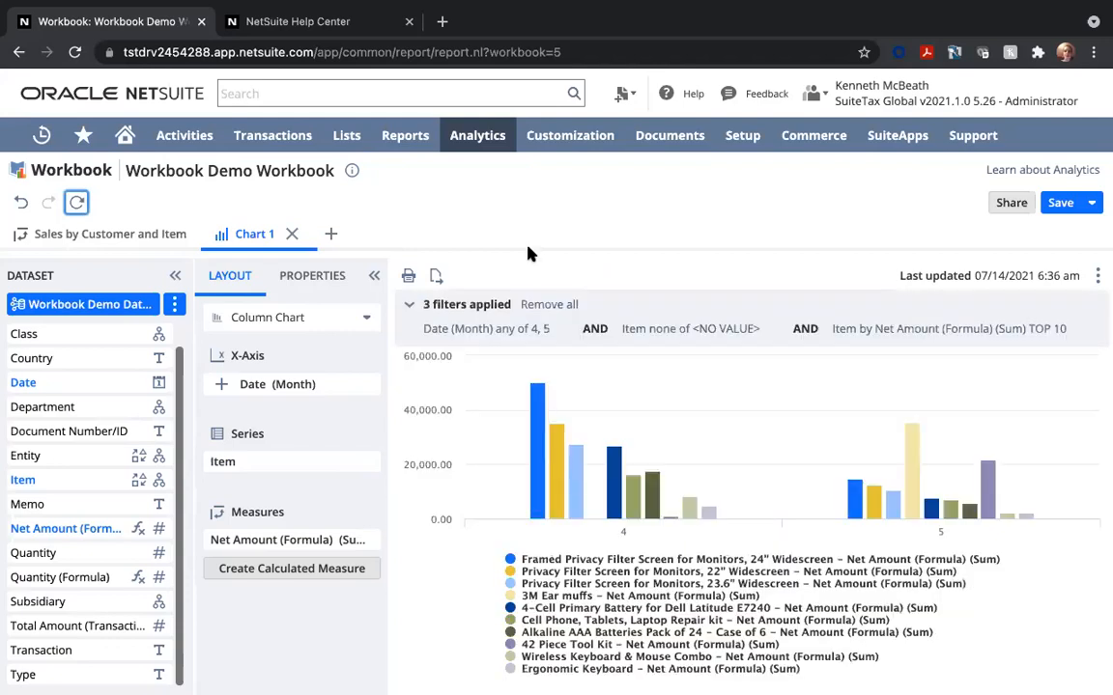
pyautogui.moveTo(538, 420)
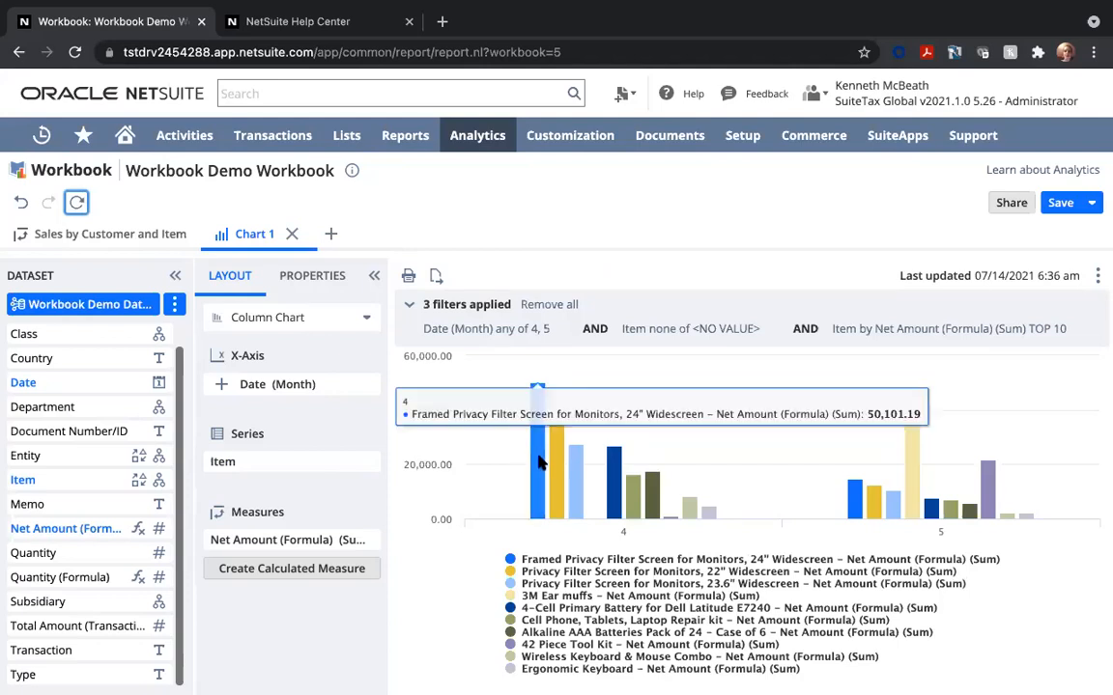
pyautogui.moveTo(559, 468)
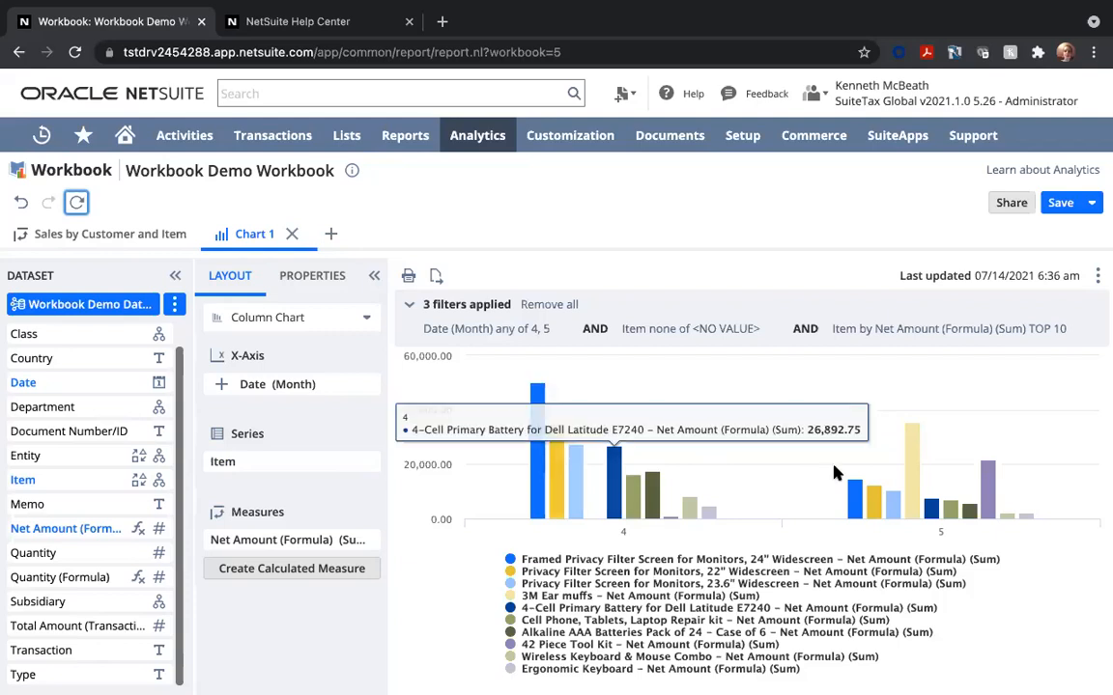
# Rename the item column chart as Top 10 Sales by Item and save the workbook
pyautogui.moveTo(916, 455)
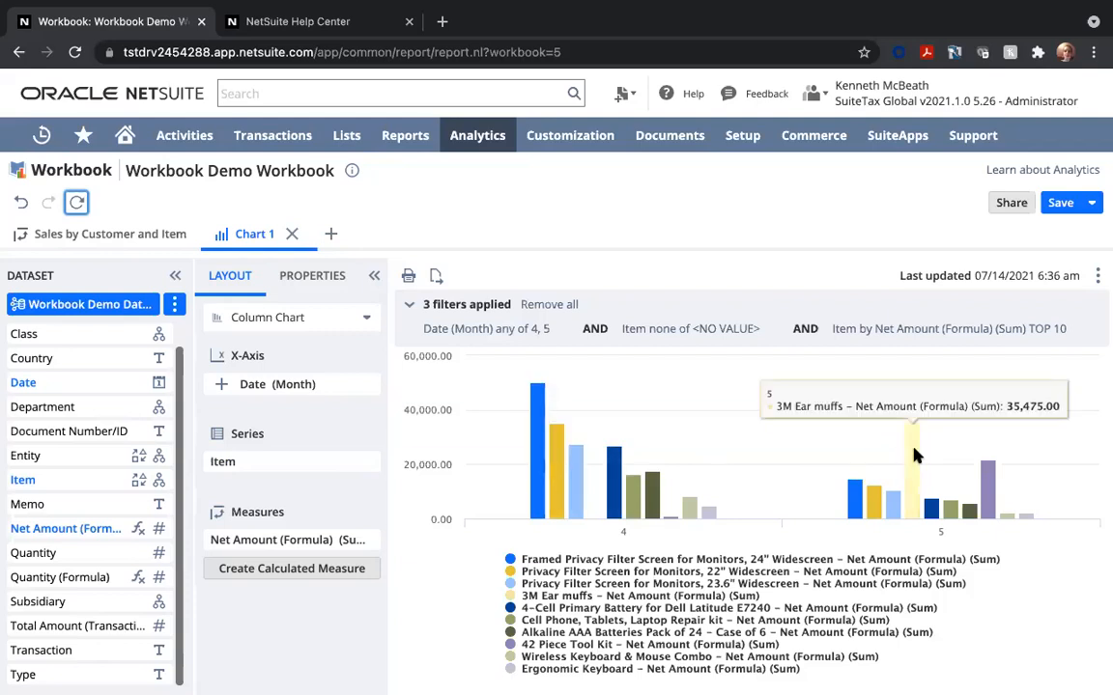
pyautogui.moveTo(993, 473)
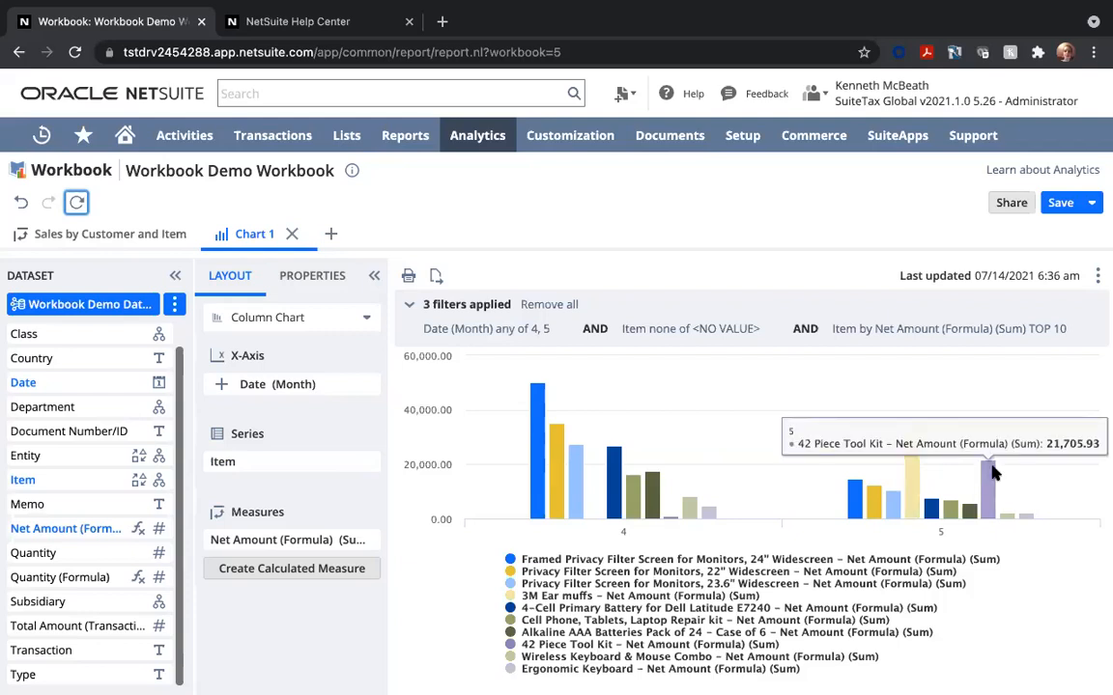
pyautogui.moveTo(854, 494)
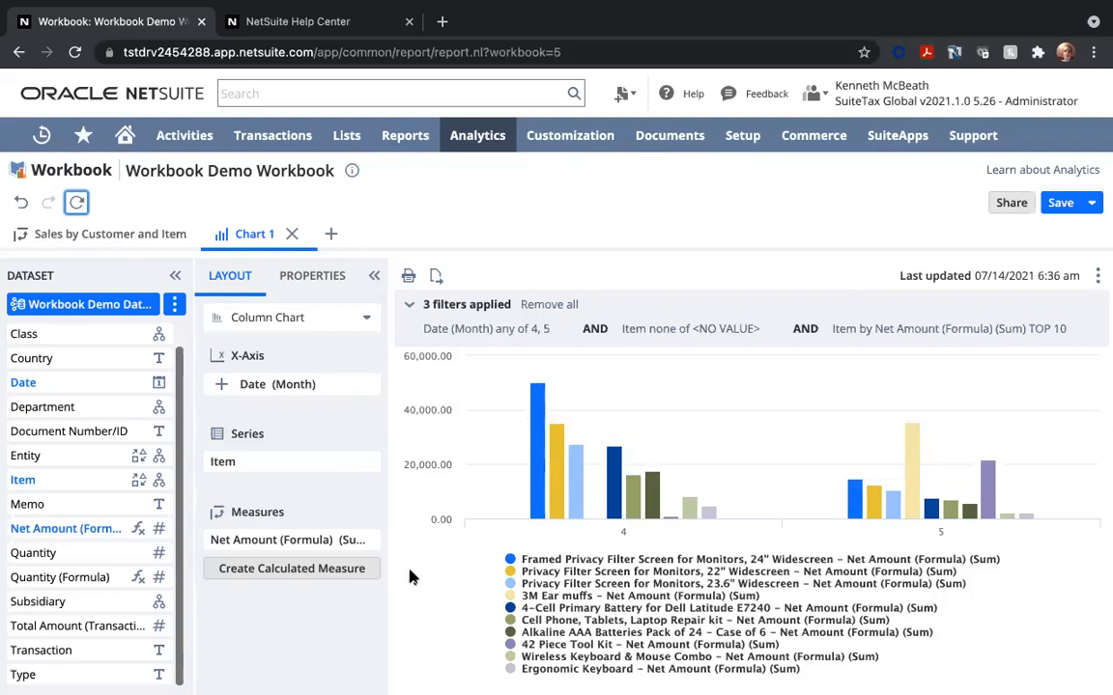
pyautogui.doubleClick(258, 236)
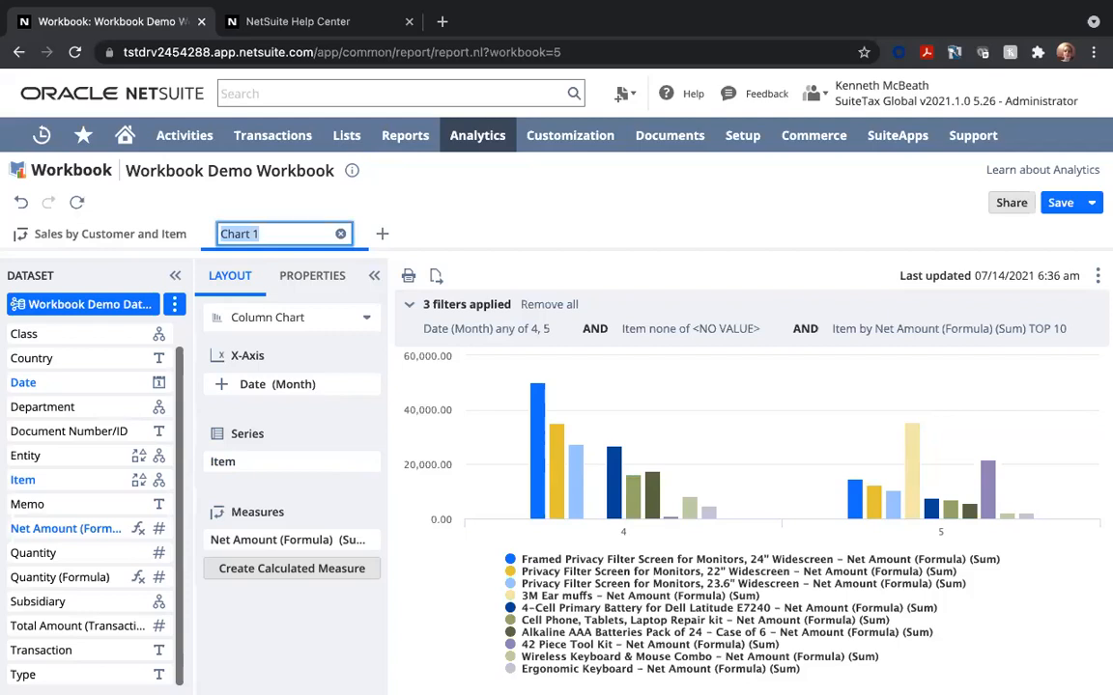
pyautogui.write('Sales')
pyautogui.press('BackSpace')
pyautogui.press('BackSpace')
pyautogui.press('BackSpace')
pyautogui.press('BackSpace')
pyautogui.press('BackSpace')
pyautogui.write('Top 10 Sales by ')
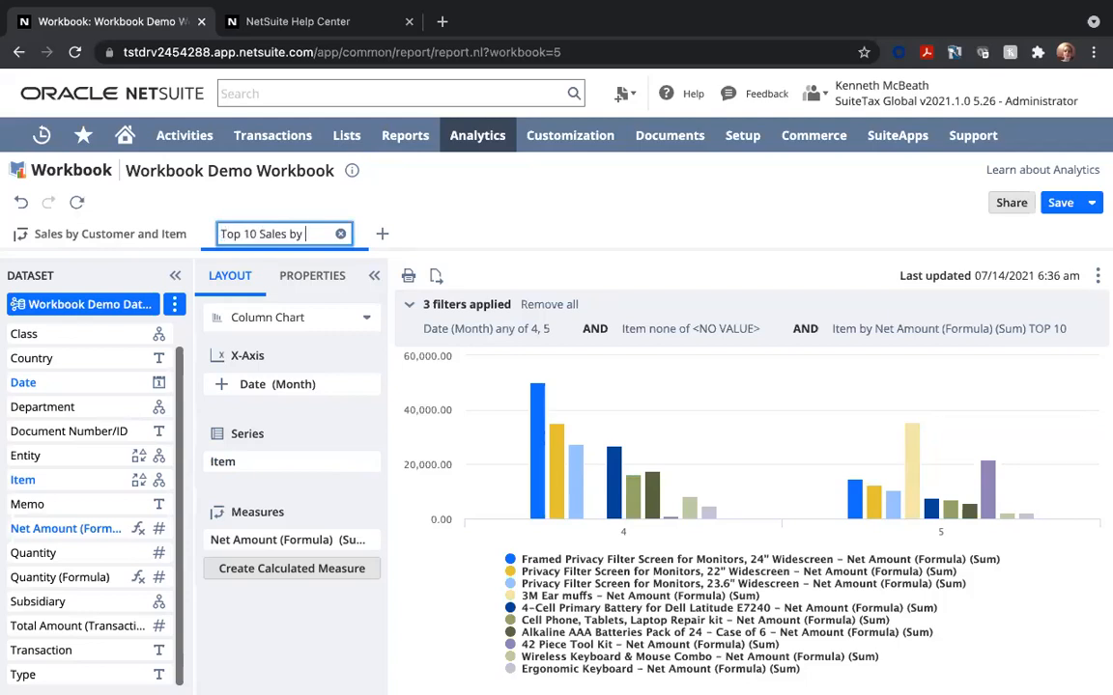
pyautogui.write('Item')
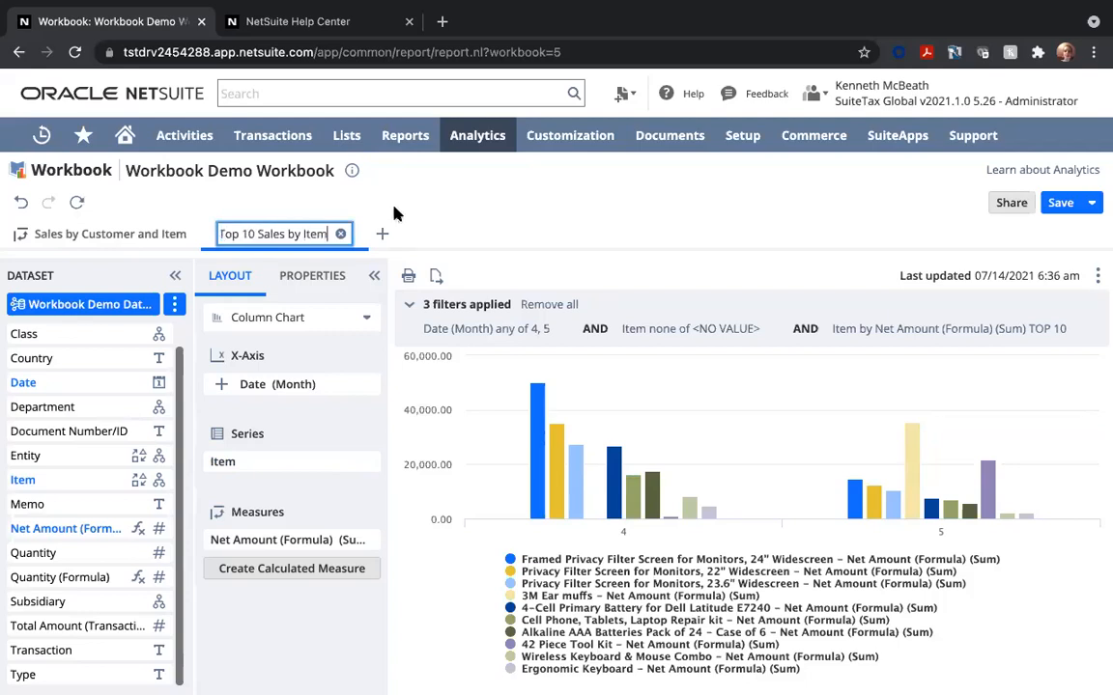
pyautogui.press('Return')
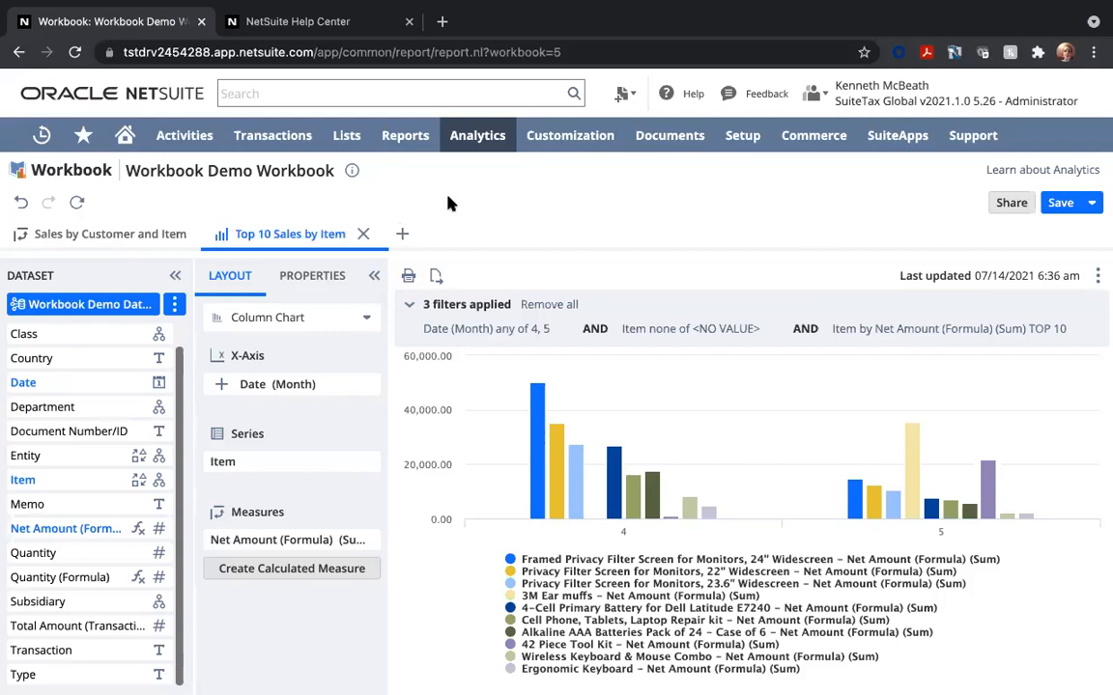
pyautogui.click(1060, 210)
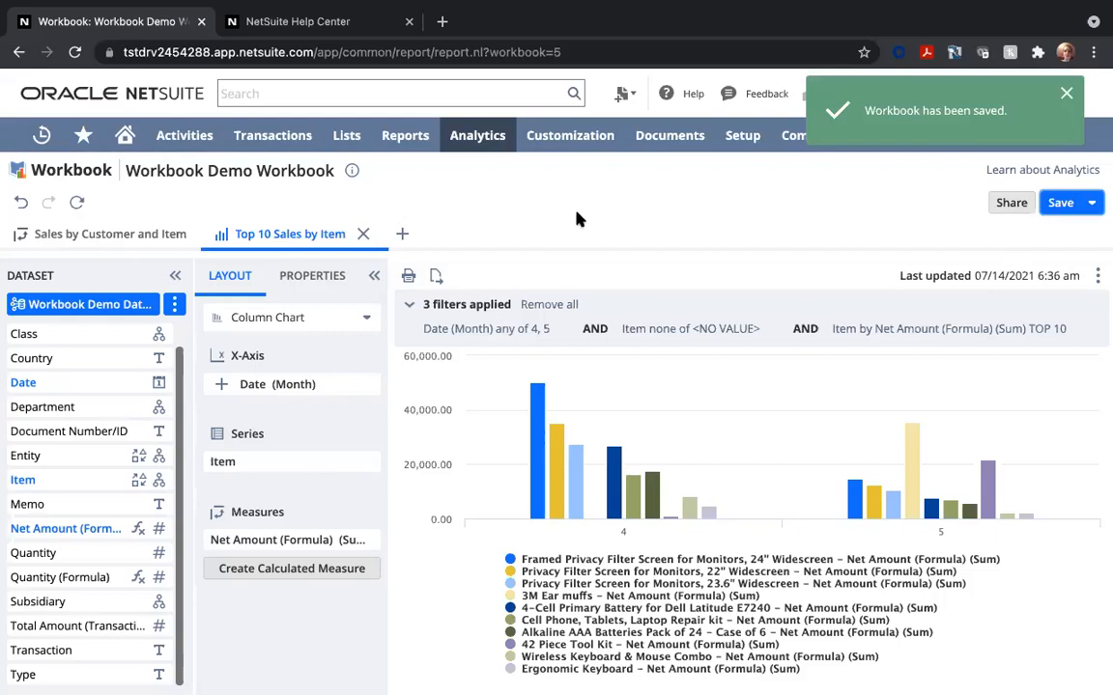
# Add a new chart to the workbook with the Date field on its X-axis, grouped by Month
pyautogui.click(403, 235)
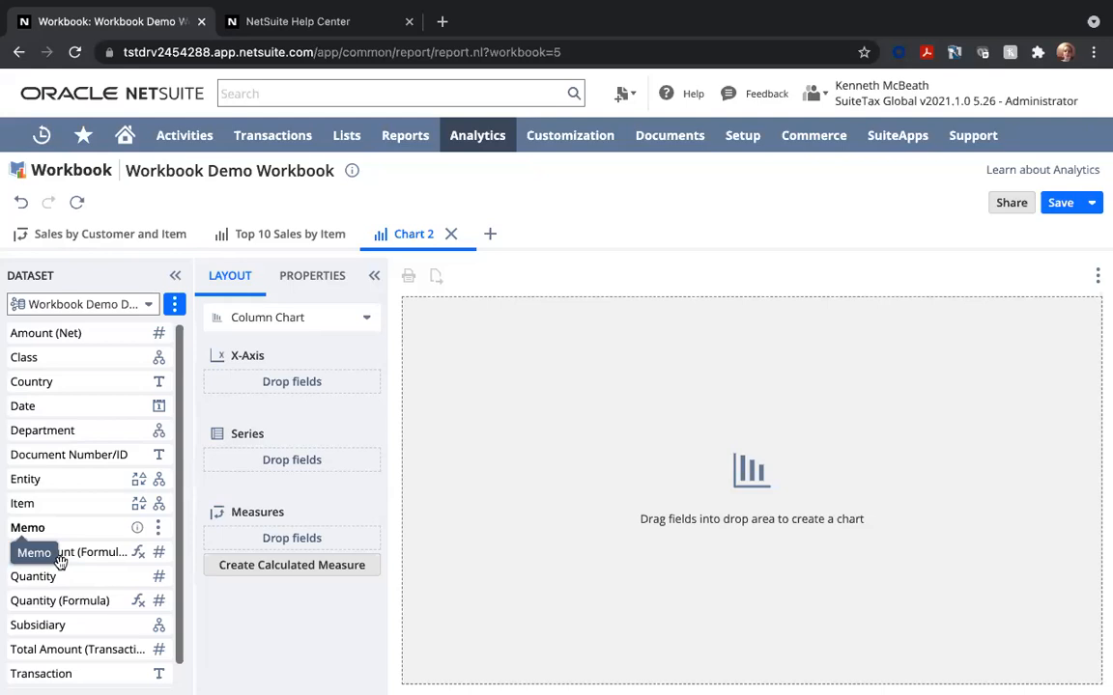
pyautogui.moveTo(43, 407); pyautogui.dragTo(365, 393)
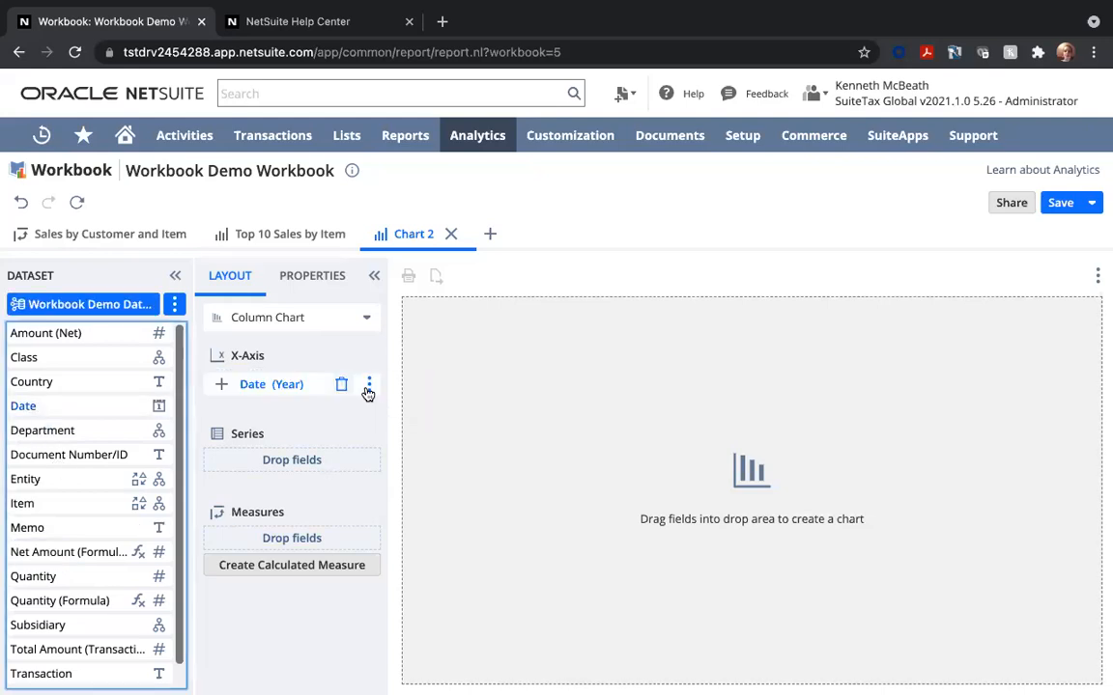
pyautogui.click(368, 386)
pyautogui.scroll(-2, 402, 260)
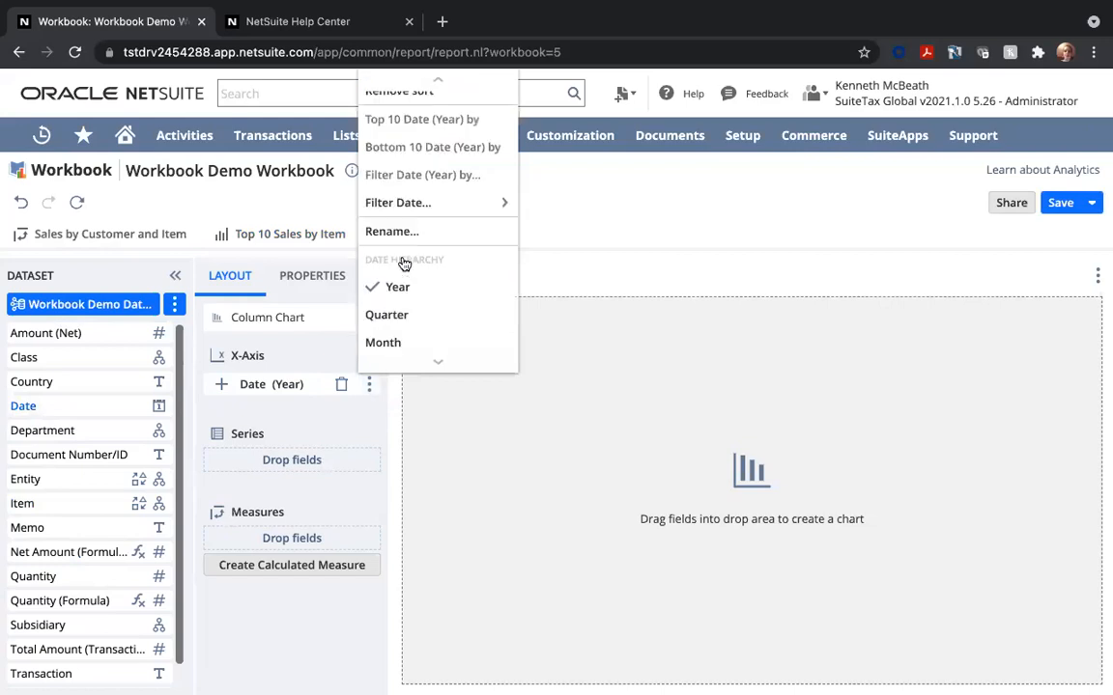
pyautogui.scroll(-1, 393, 307)
pyautogui.click(397, 303)
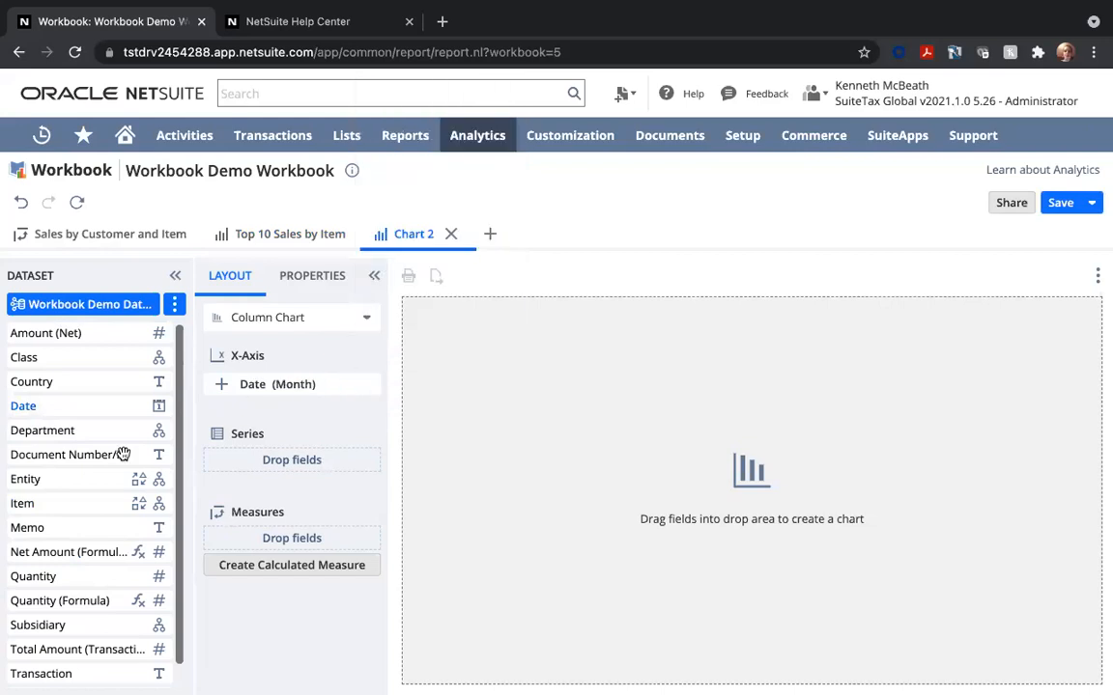
# Add Country as the new chart's series and Net Amount (Formula) as its measure
pyautogui.scroll(-1, 72, 531)
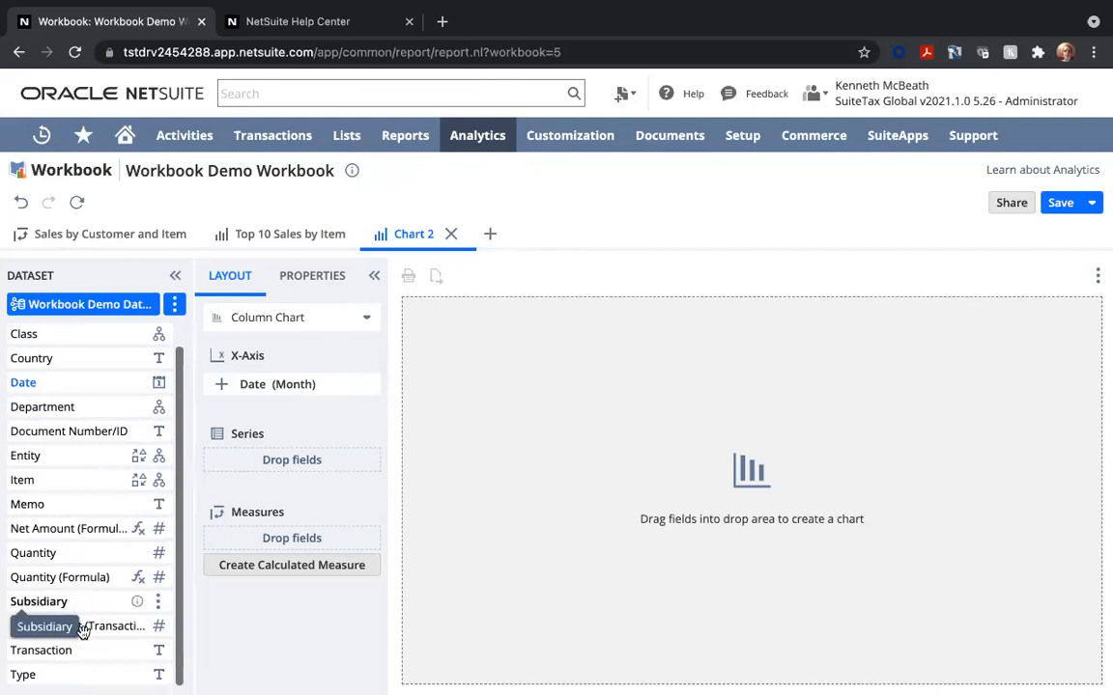
pyautogui.scroll(1, 68, 384)
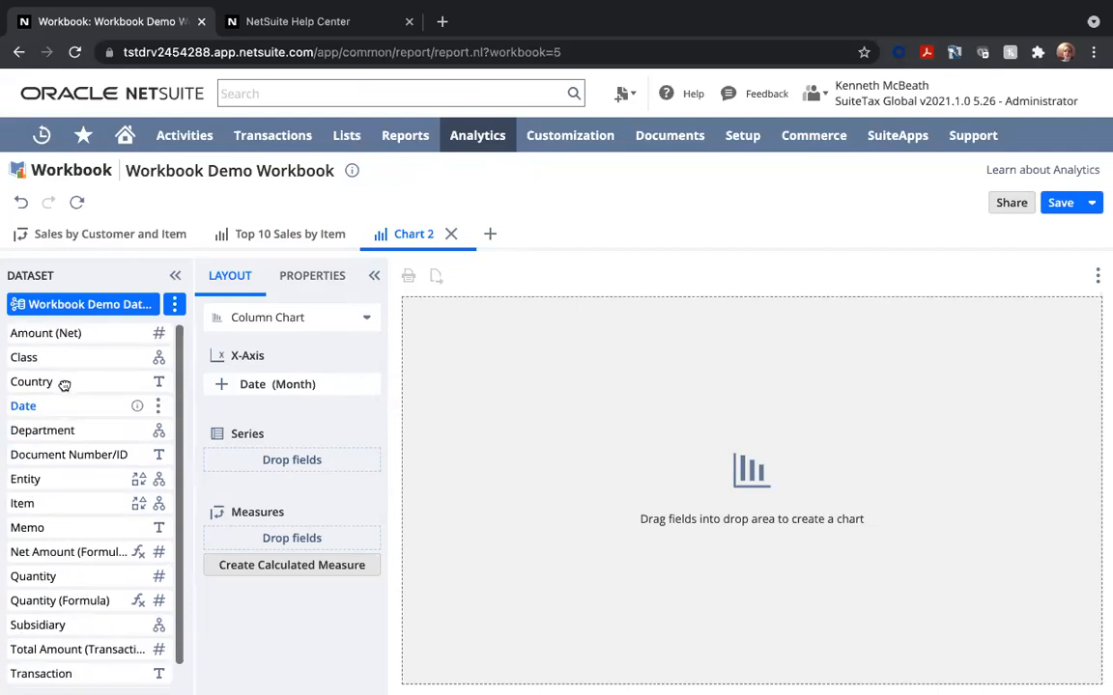
pyautogui.moveTo(191, 426); pyautogui.dragTo(210, 457)
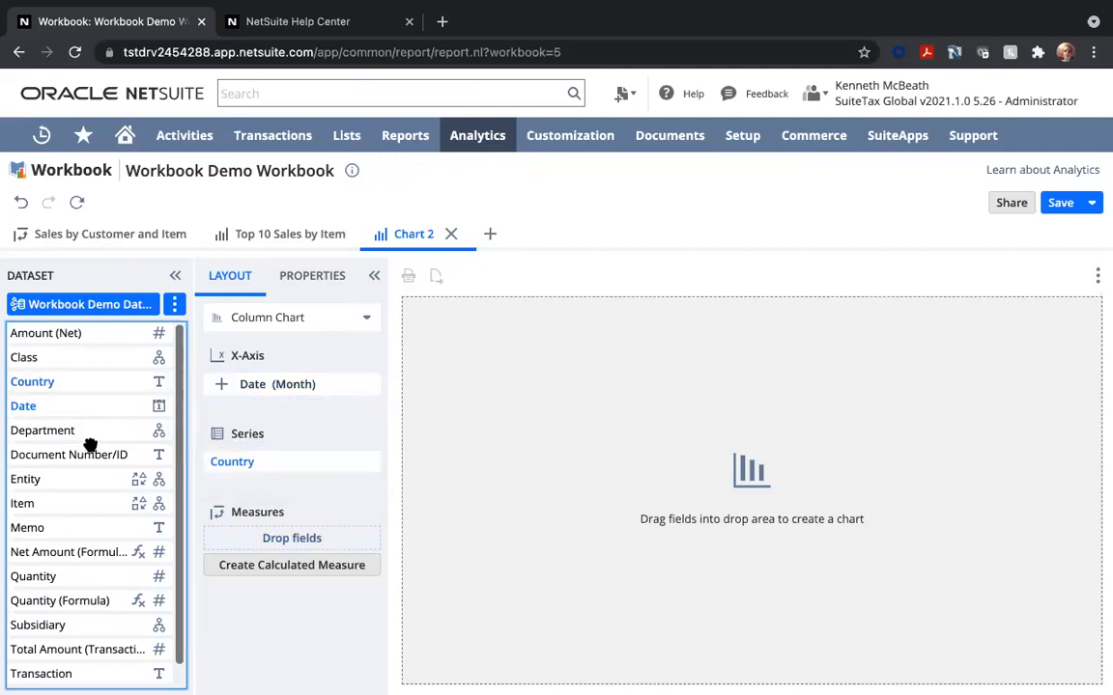
pyautogui.moveTo(78, 555); pyautogui.dragTo(231, 531)
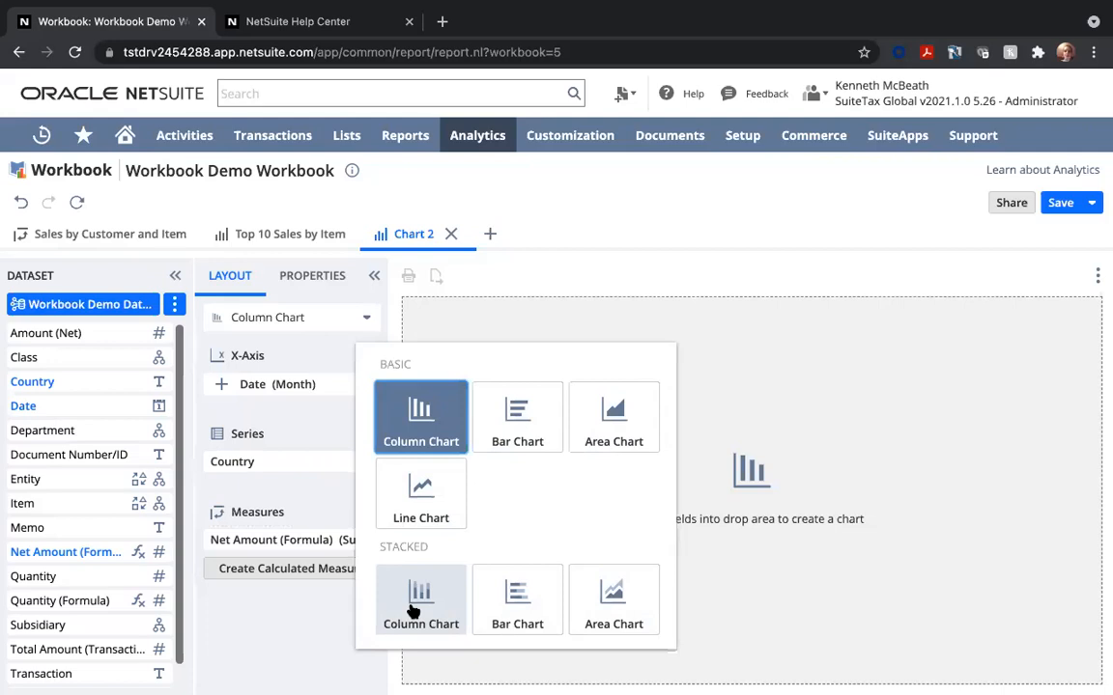
# Change the chart type to a basic Line Chart, refresh it, and hide the No Country series
pyautogui.click(345, 606)
pyautogui.click(366, 317)
pyautogui.click(420, 493)
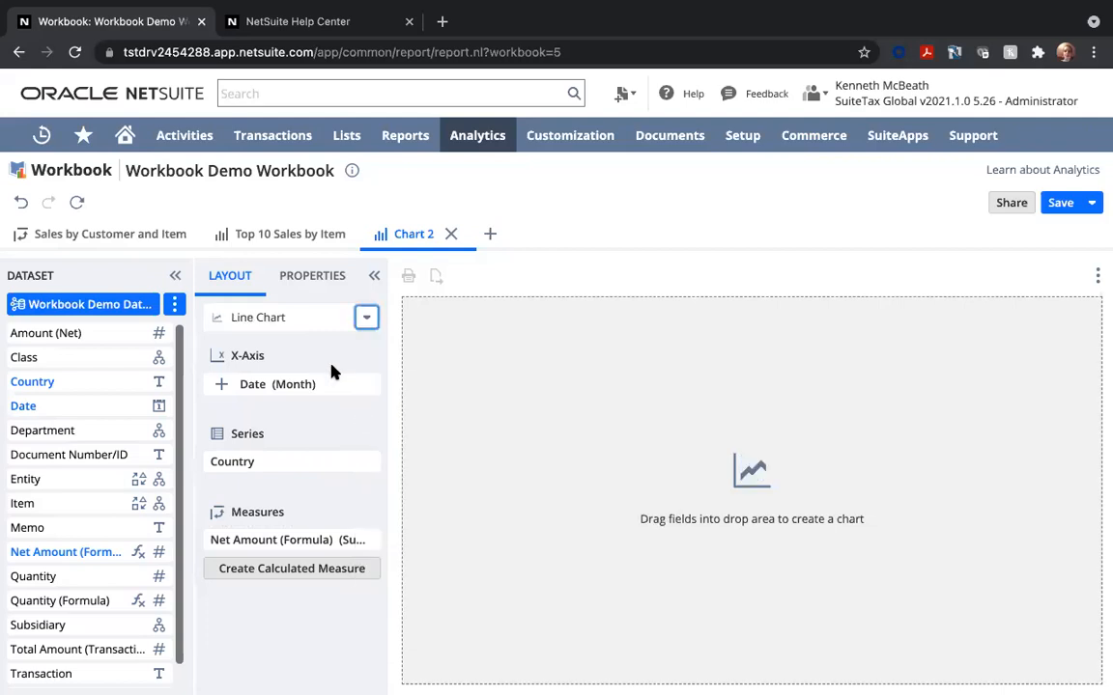
pyautogui.click(77, 204)
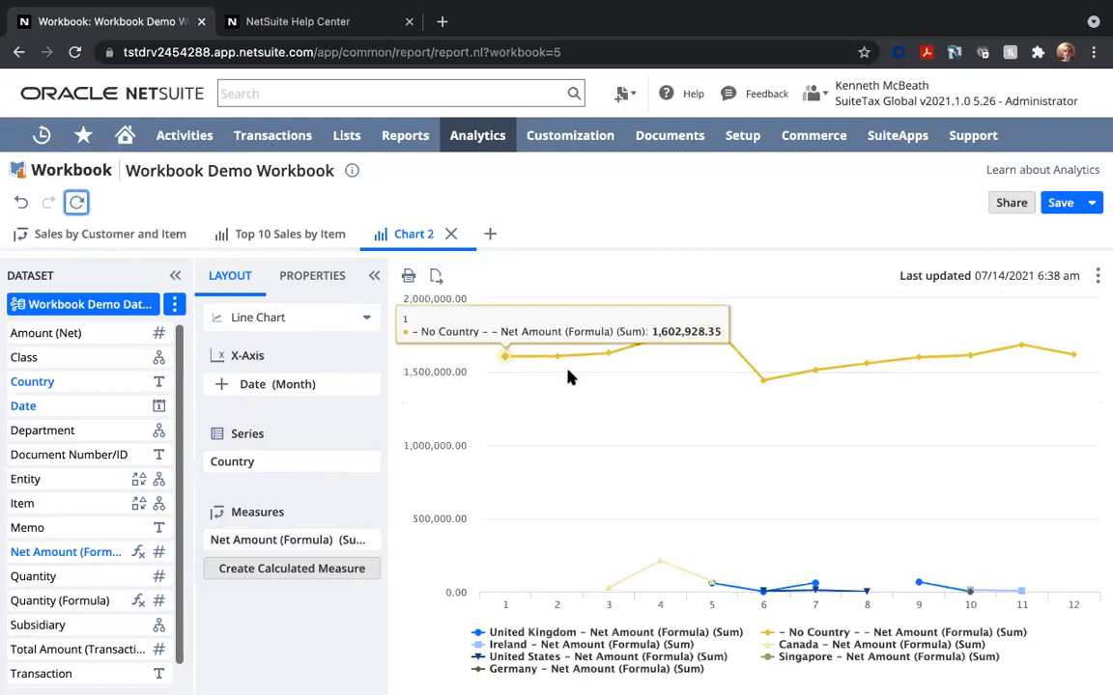
pyautogui.click(840, 634)
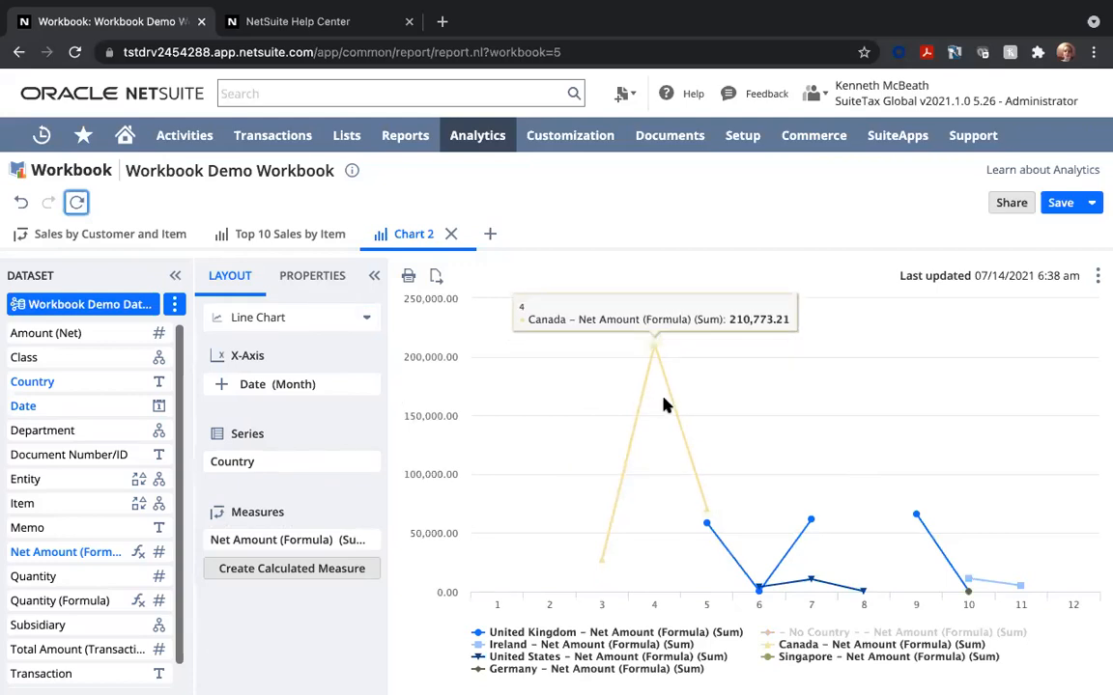
# Rename the line chart as Sales by Country and save the workbook
pyautogui.doubleClick(423, 235)
pyautogui.write('Sales')
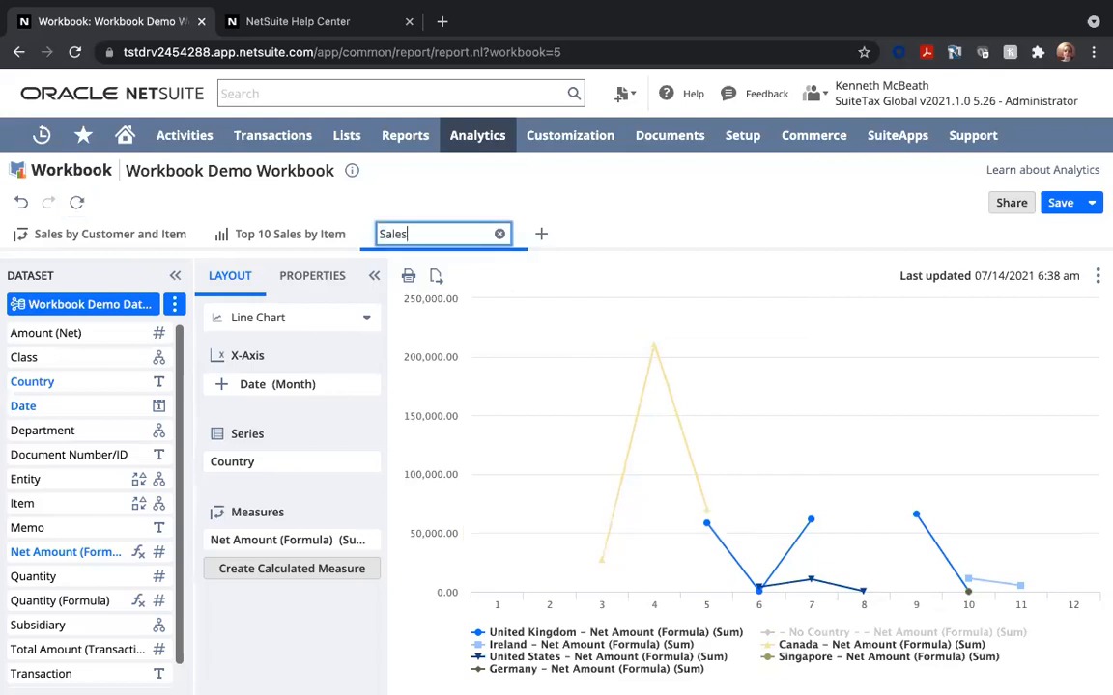
pyautogui.write(' by Country')
pyautogui.click(785, 221)
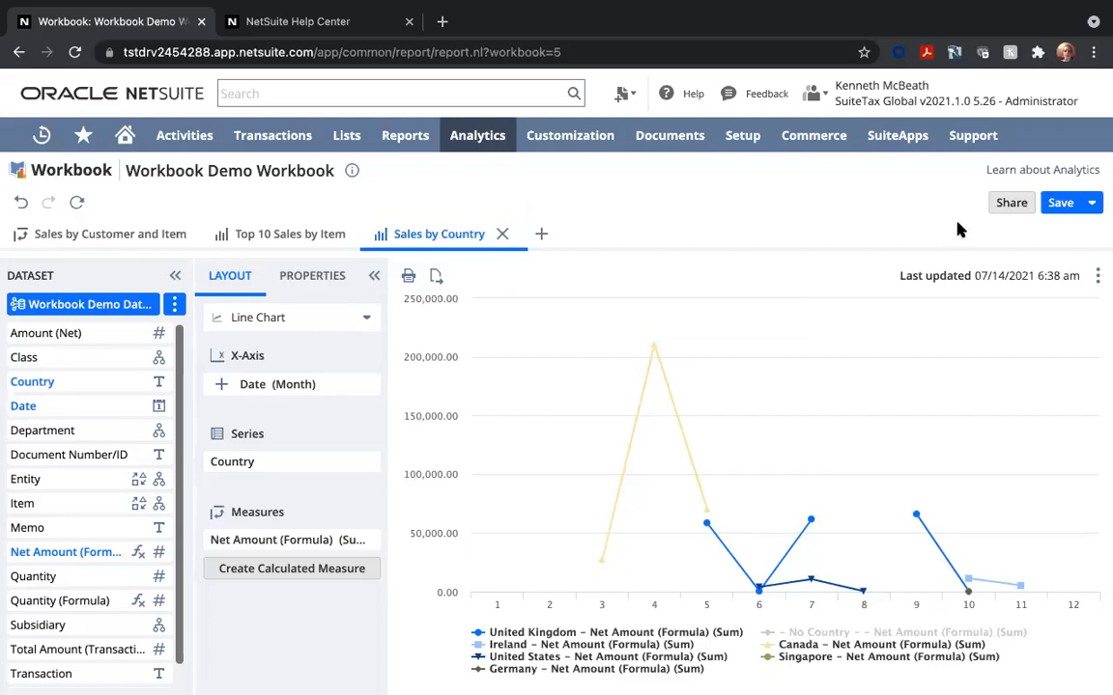
pyautogui.click(1060, 203)
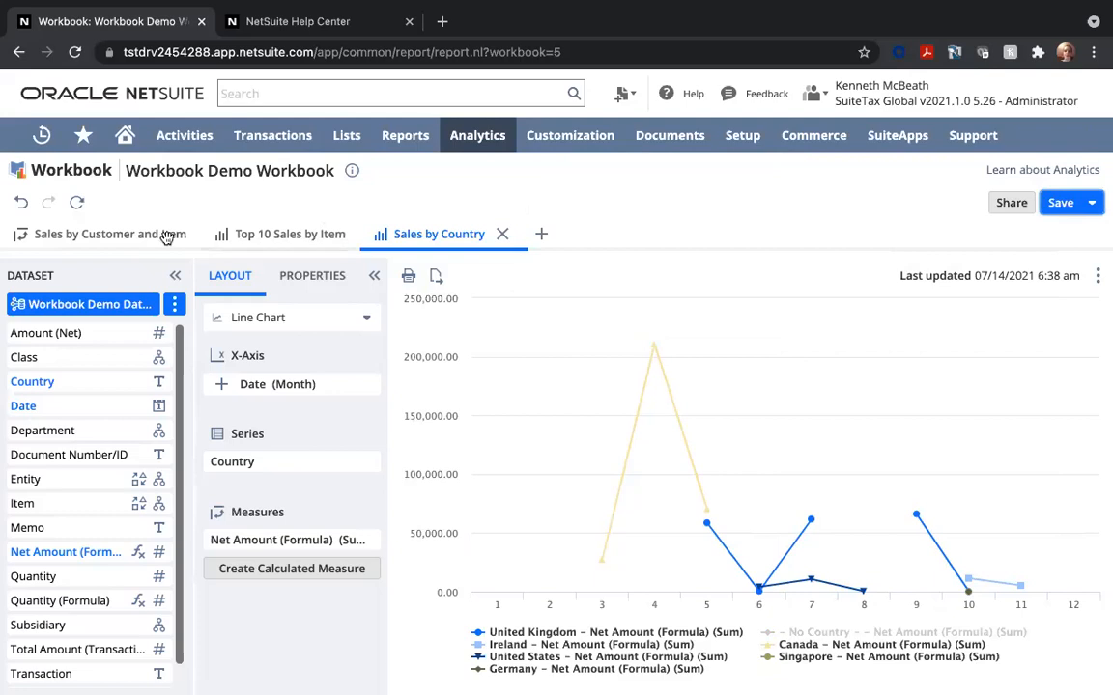
# Add another chart to the workbook and connect the Employee Dataset to it
pyautogui.click(541, 234)
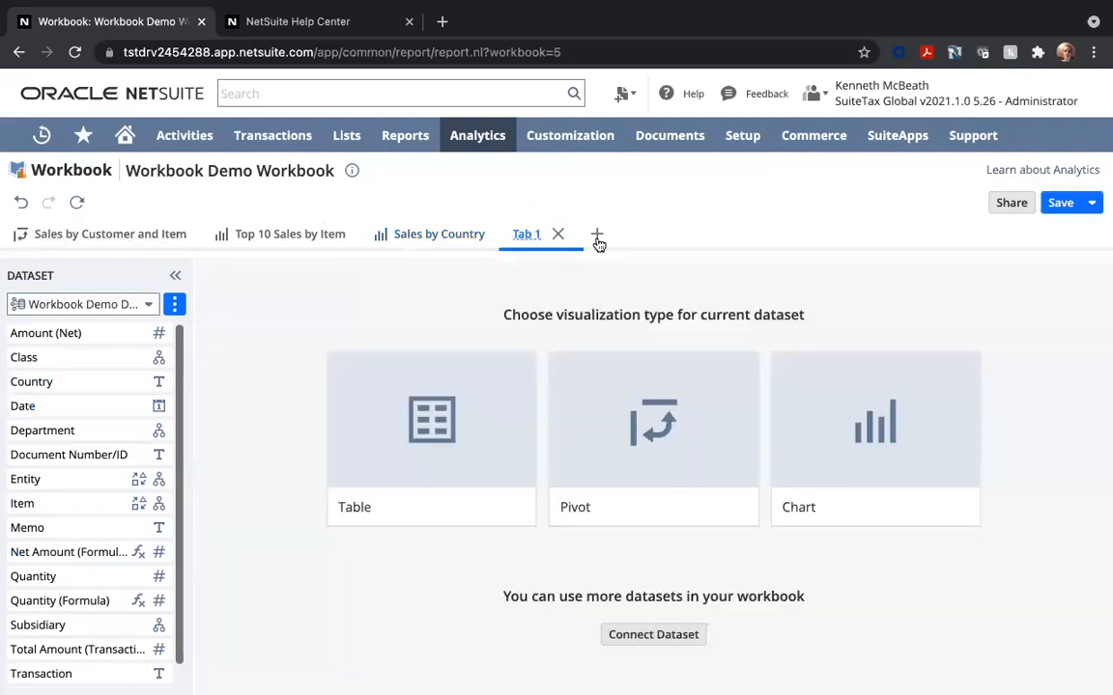
pyautogui.click(857, 413)
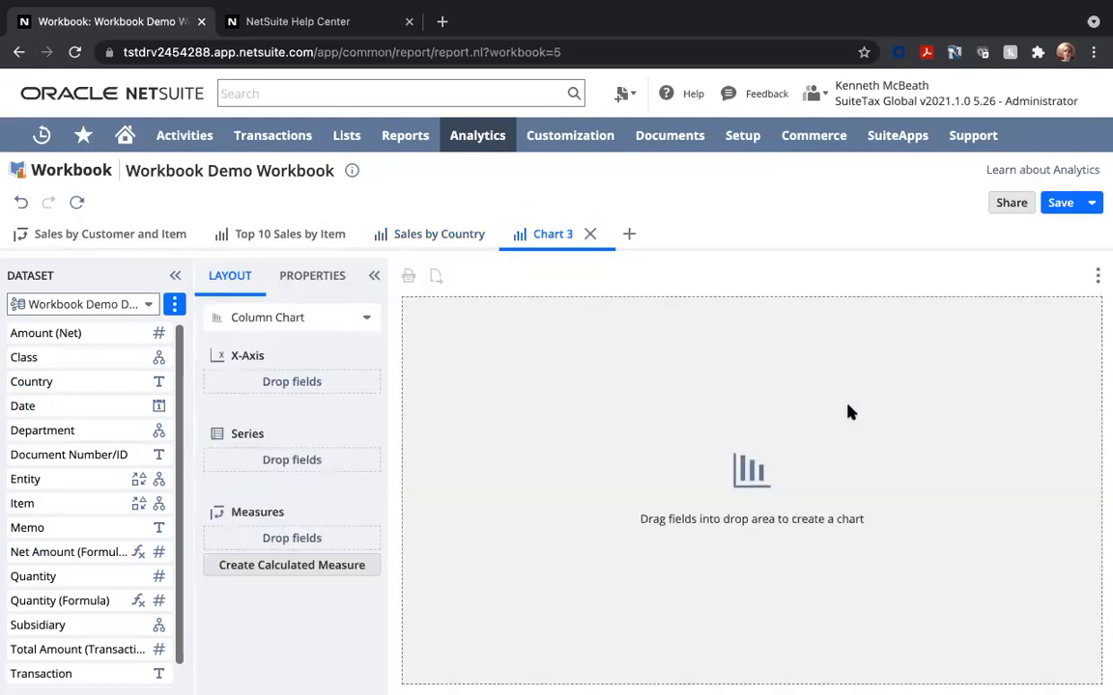
pyautogui.click(146, 306)
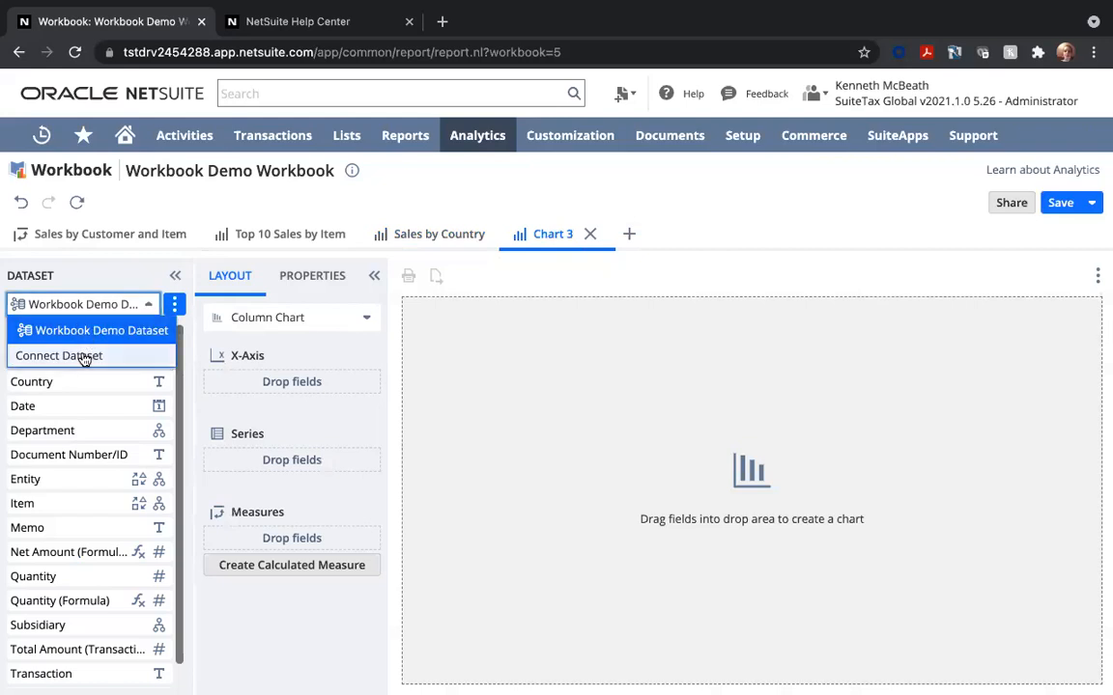
pyautogui.click(84, 356)
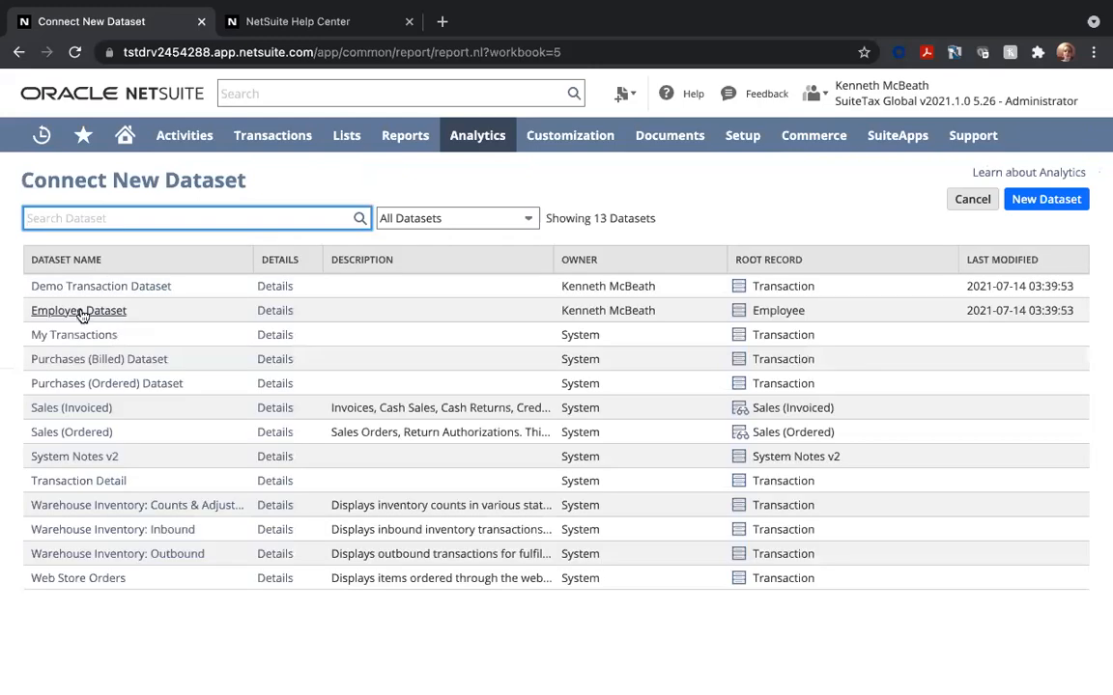
pyautogui.click(82, 313)
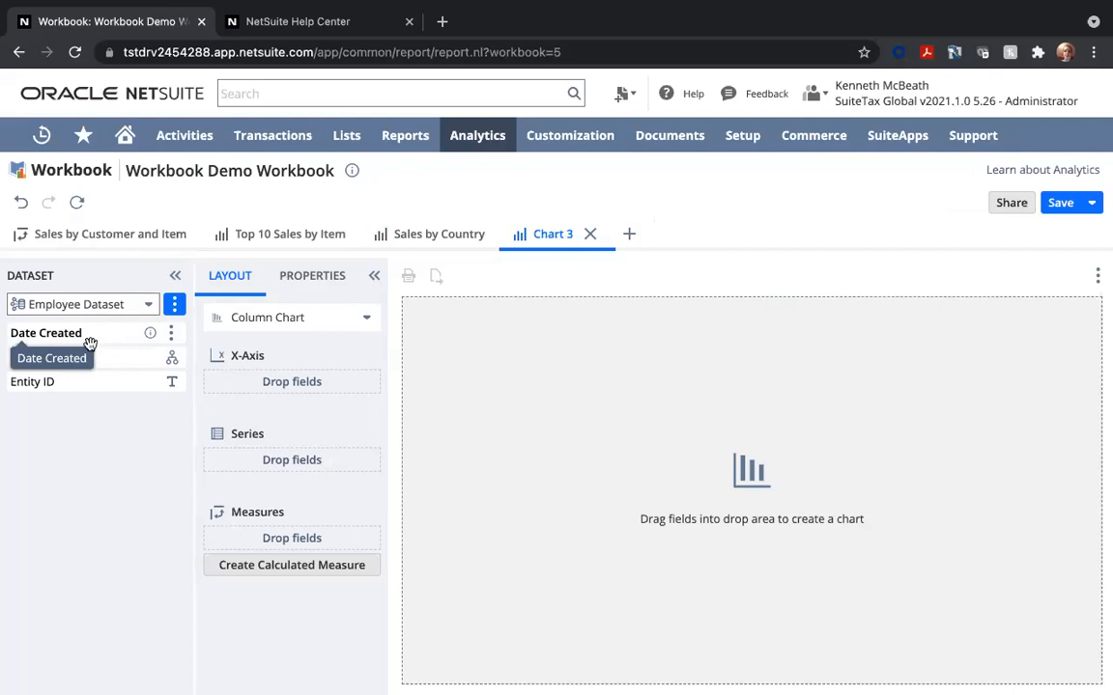
# Place Date Created on the employee chart's X-axis, grouped by Month
pyautogui.moveTo(90, 335); pyautogui.dragTo(353, 389)
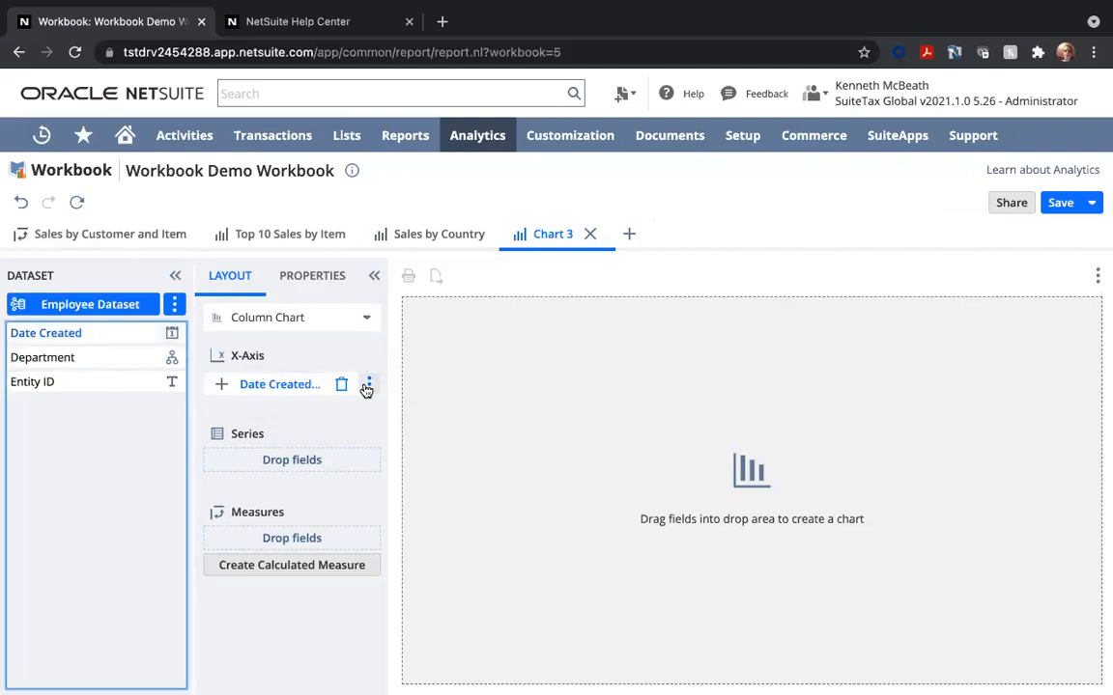
pyautogui.click(368, 385)
pyautogui.scroll(-2, 386, 319)
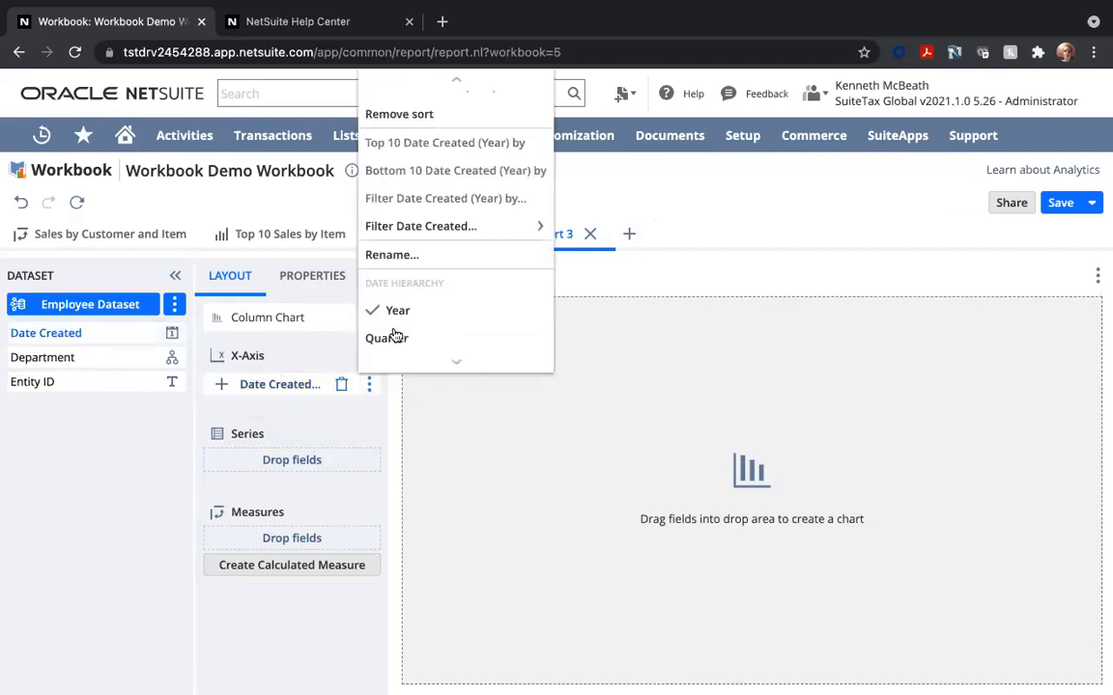
pyautogui.scroll(-2, 389, 310)
pyautogui.click(387, 302)
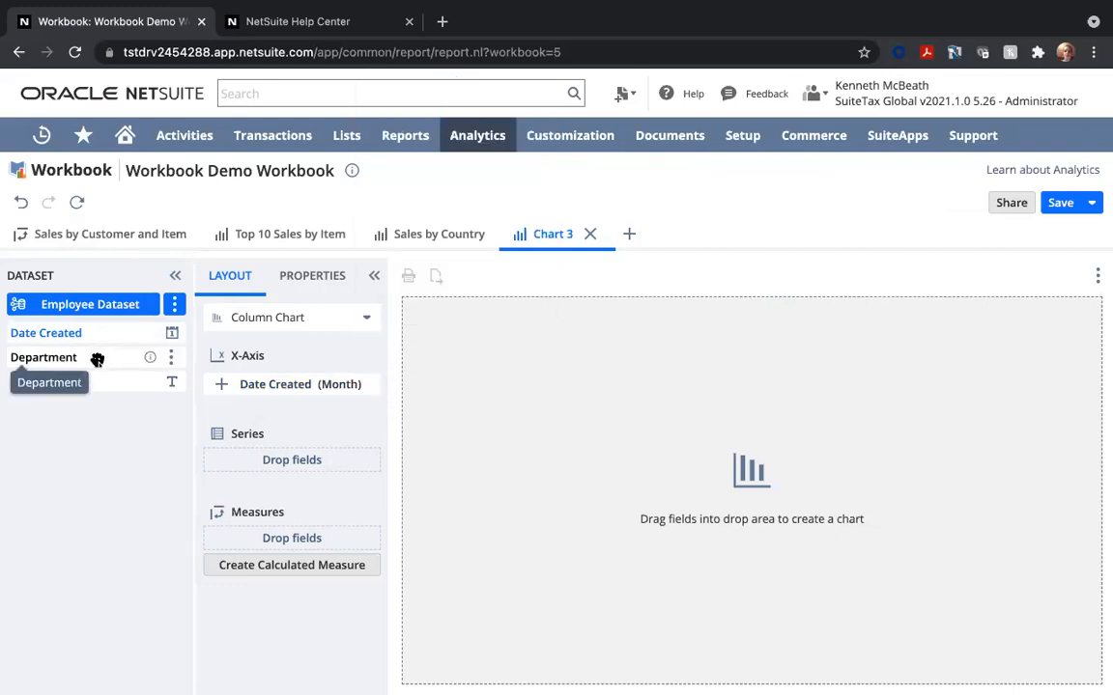
# Add Department as the series with child level only and Entity ID (Count) as the measure, then refresh the employee chart
pyautogui.moveTo(96, 360); pyautogui.dragTo(281, 454)
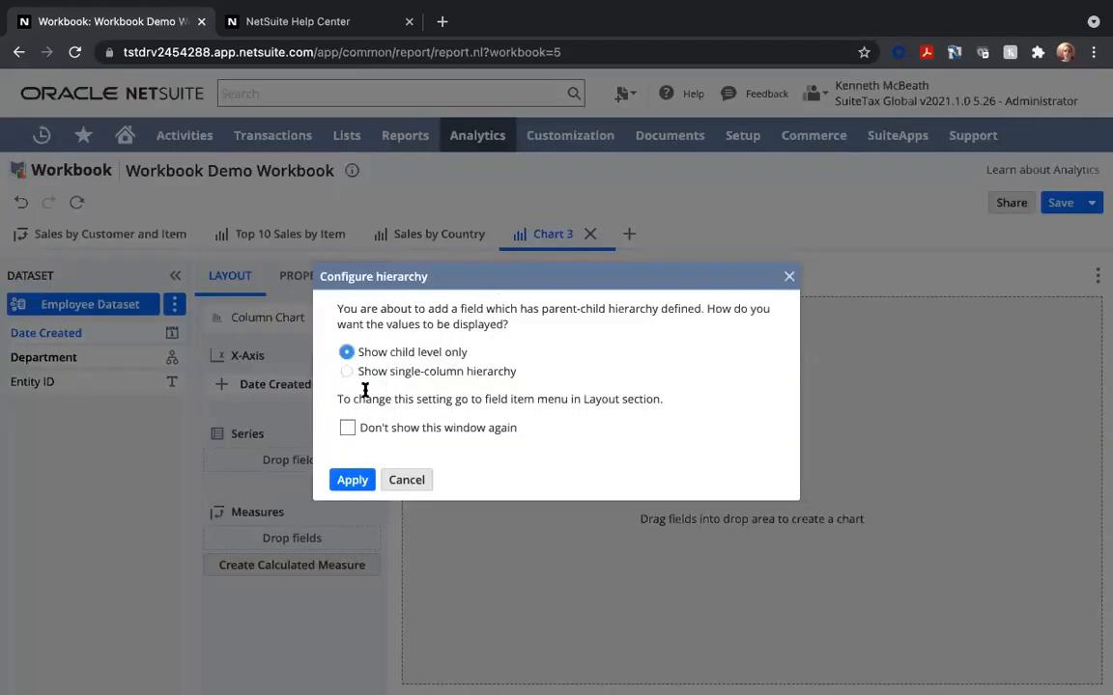
pyautogui.click(353, 479)
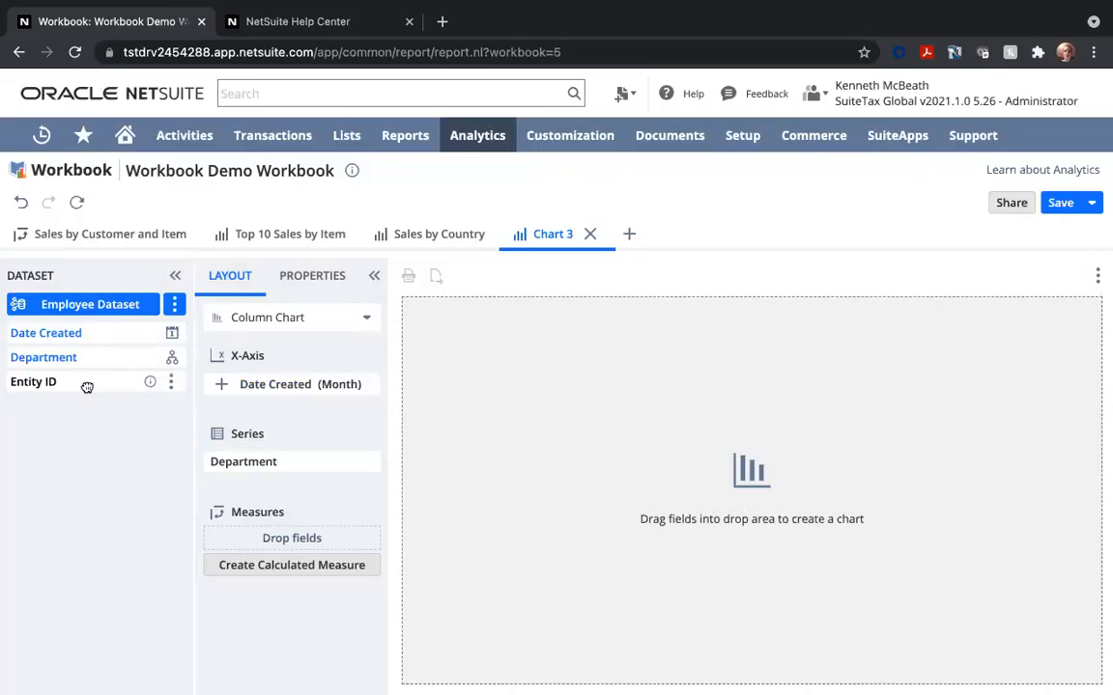
pyautogui.moveTo(87, 386); pyautogui.dragTo(231, 531)
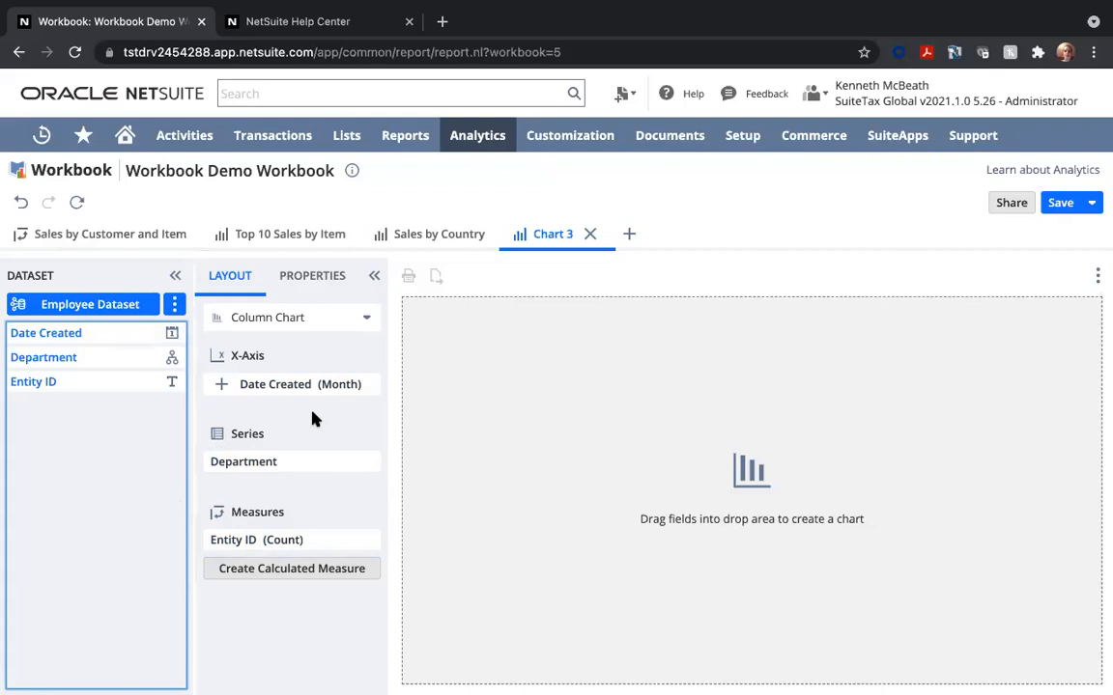
pyautogui.click(77, 205)
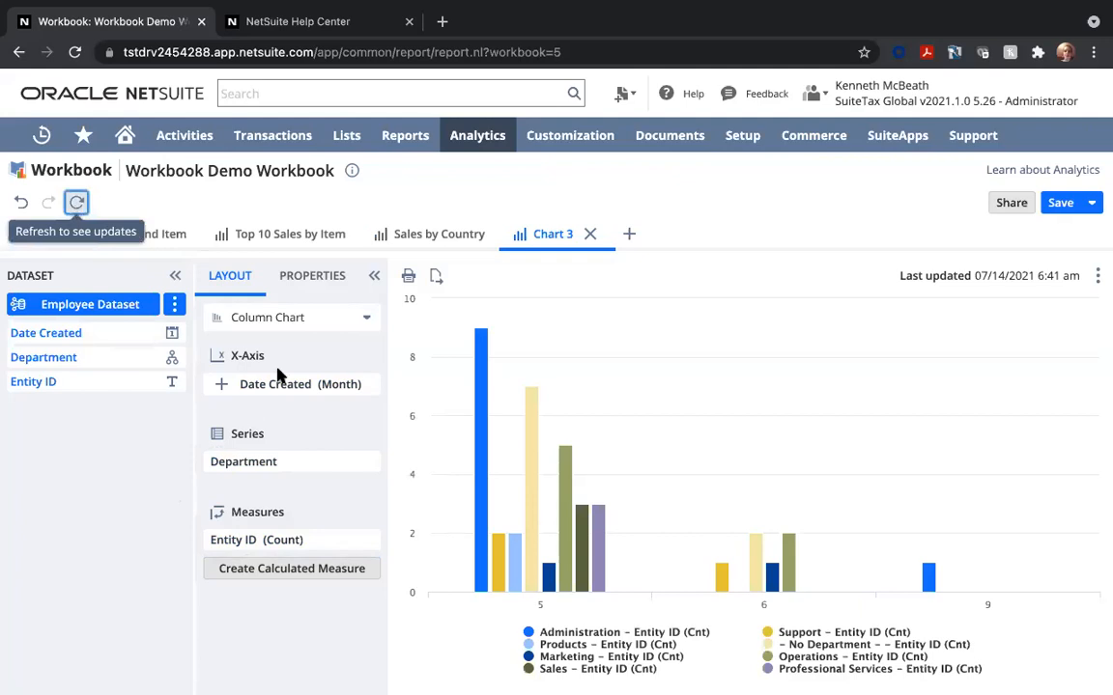
pyautogui.moveTo(545, 608)
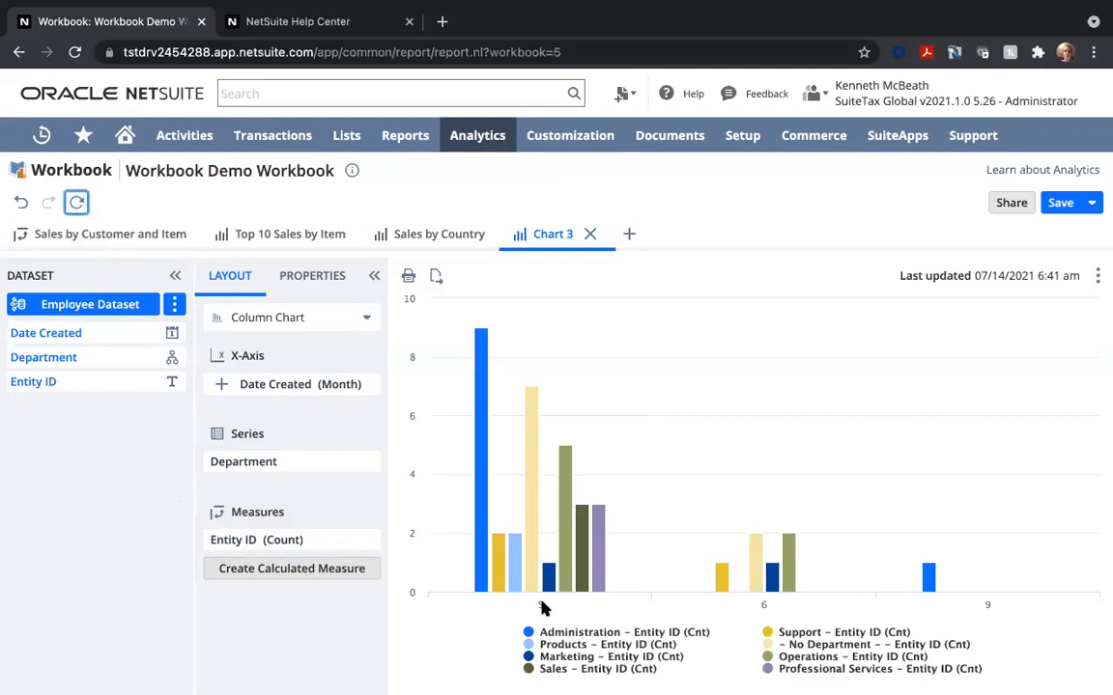
# Rename the employee column chart as New Employee Chart
pyautogui.moveTo(477, 452)
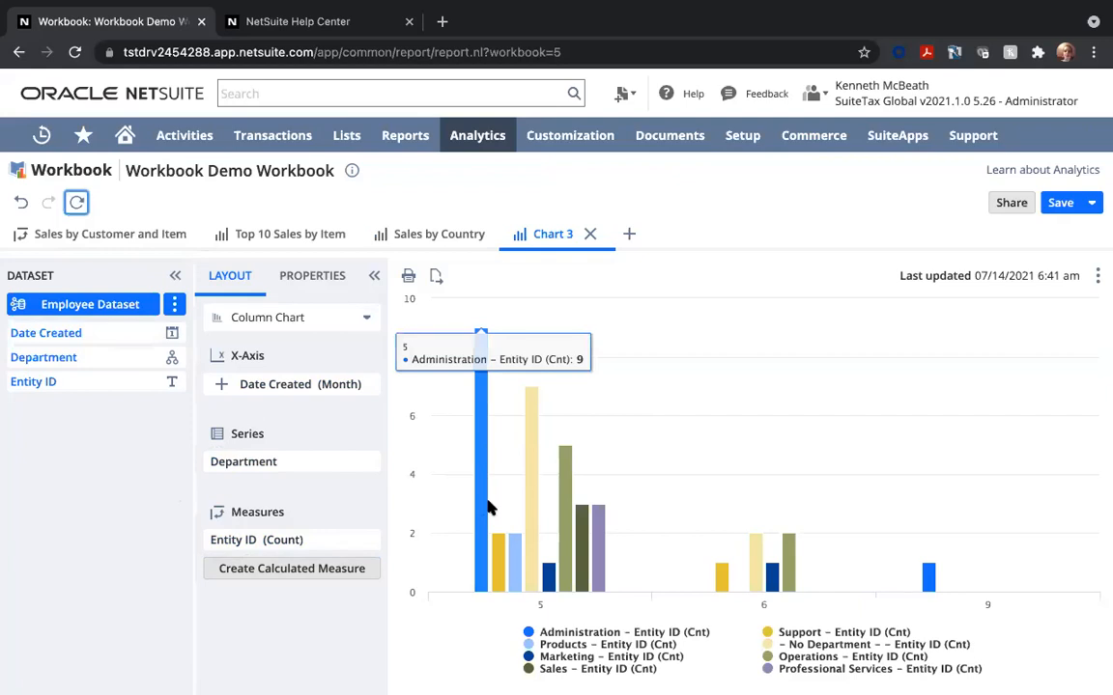
pyautogui.moveTo(498, 555)
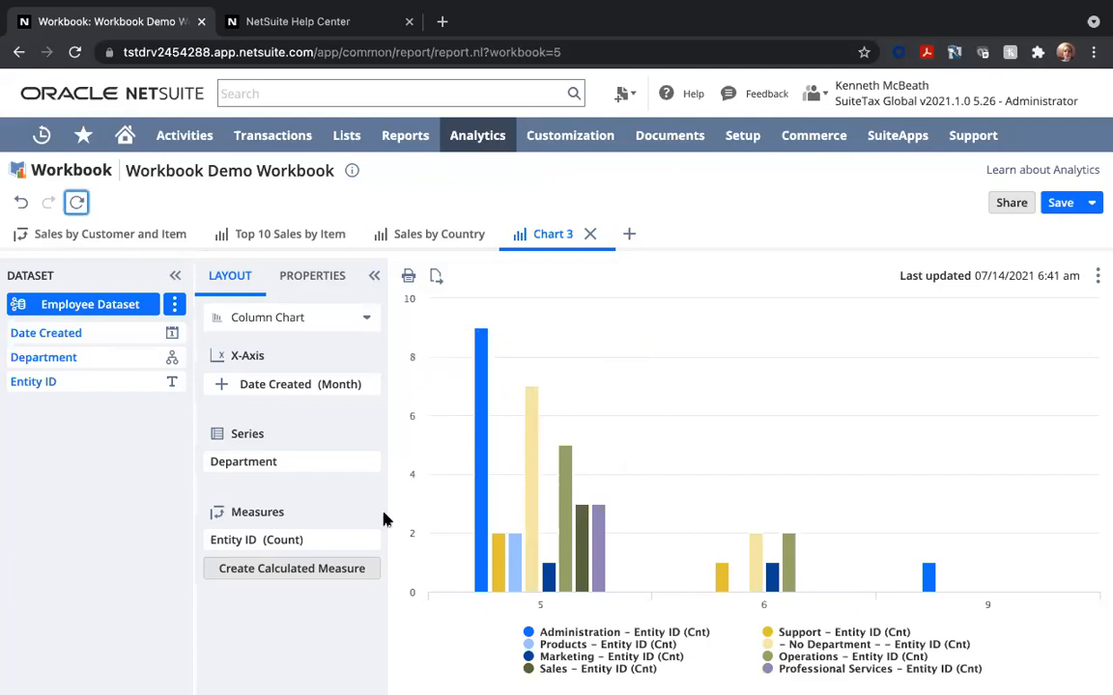
pyautogui.doubleClick(554, 234)
pyautogui.write('Ne')
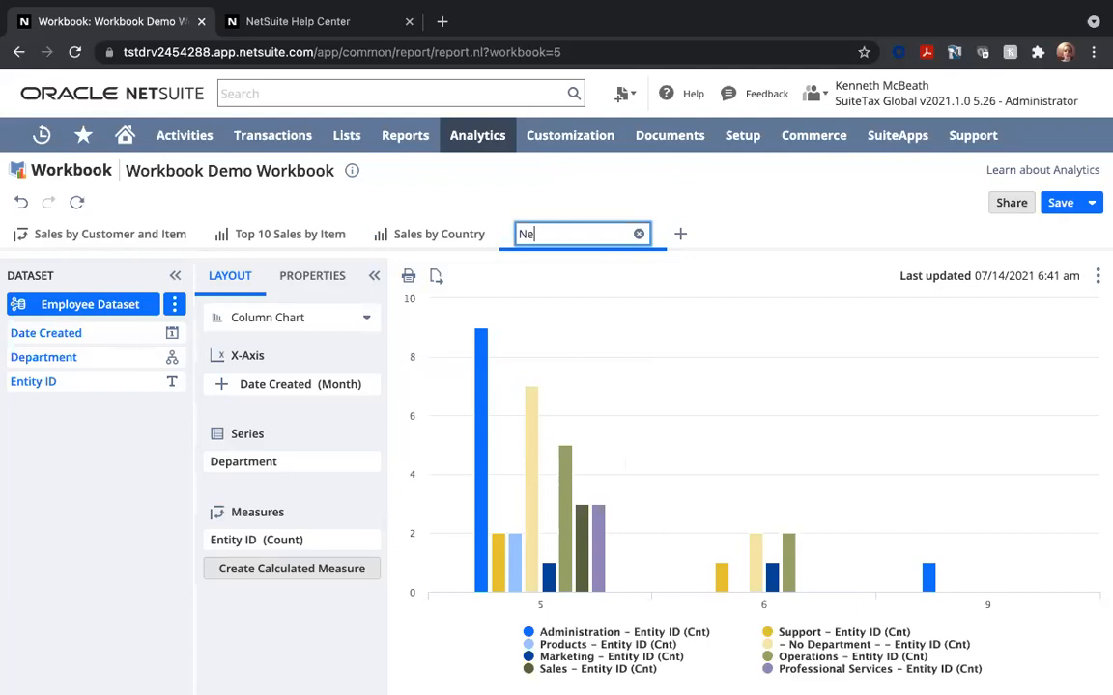
pyautogui.write('w Employee Chart')
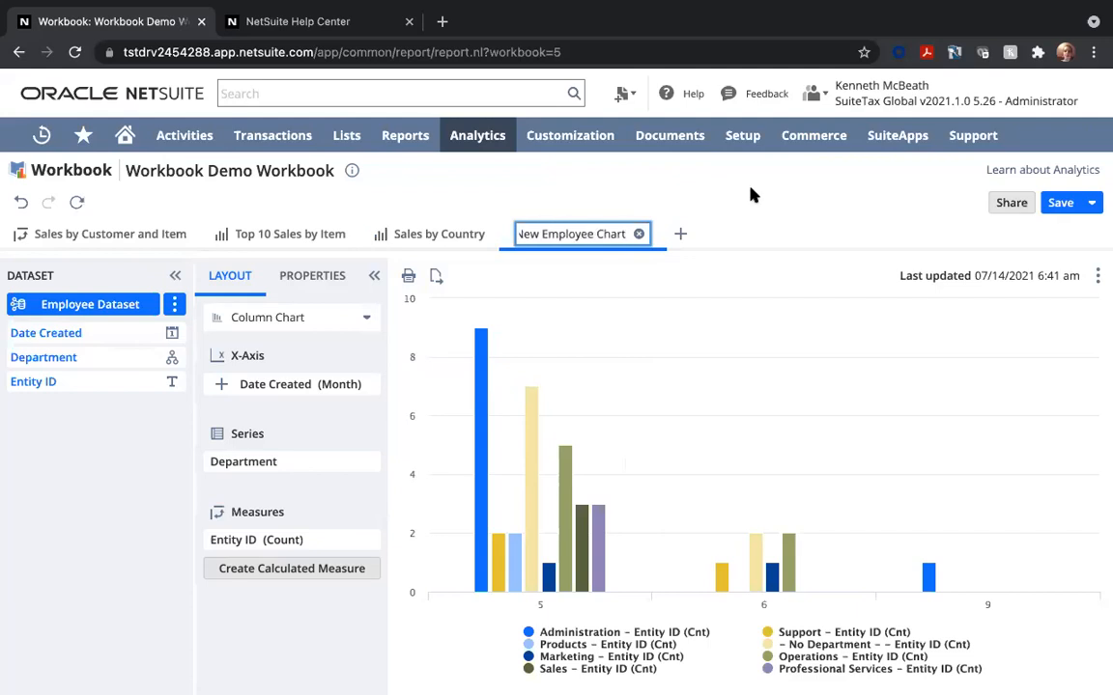
pyautogui.press('Return')
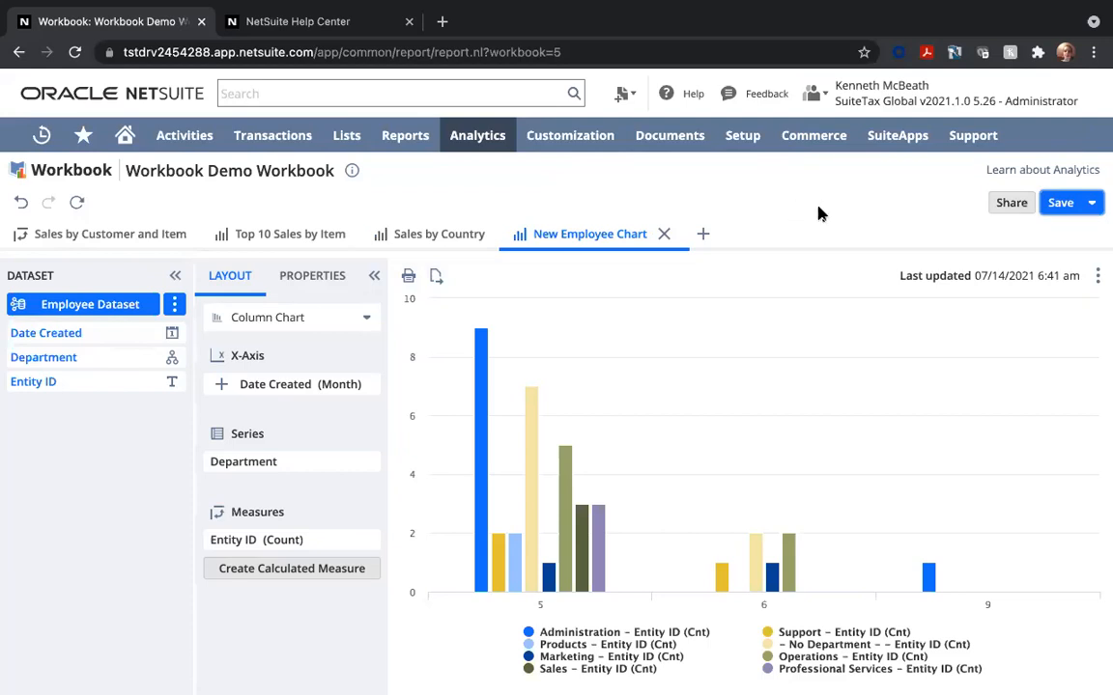
# Share the workbook with the Accountant role
pyautogui.click(1004, 204)
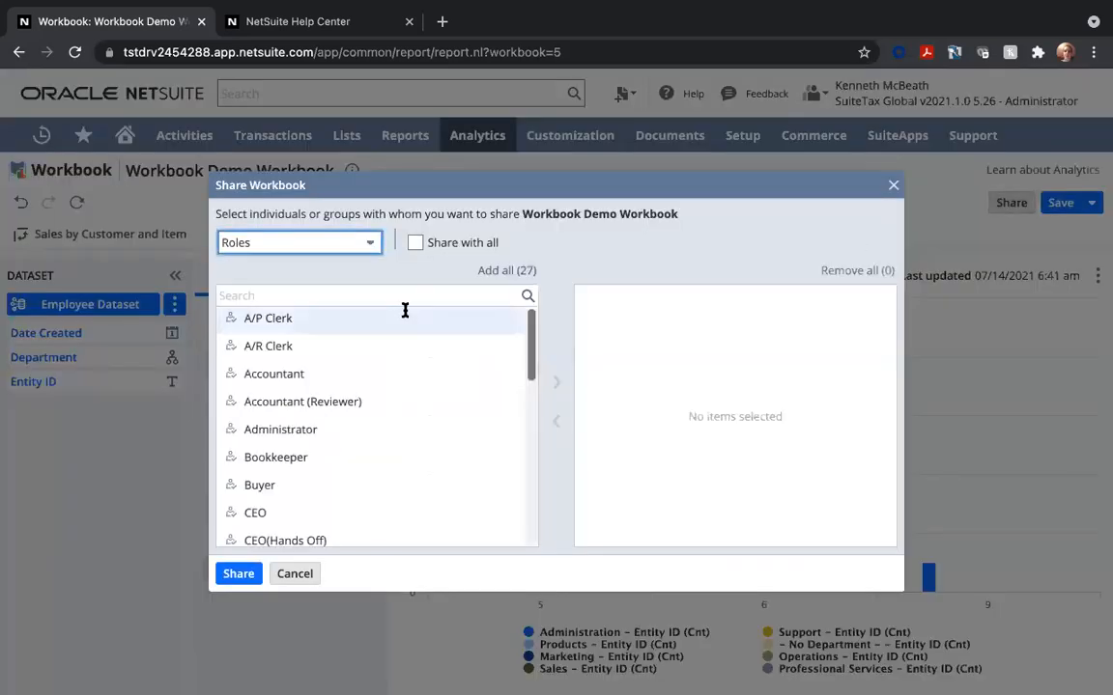
pyautogui.click(318, 243)
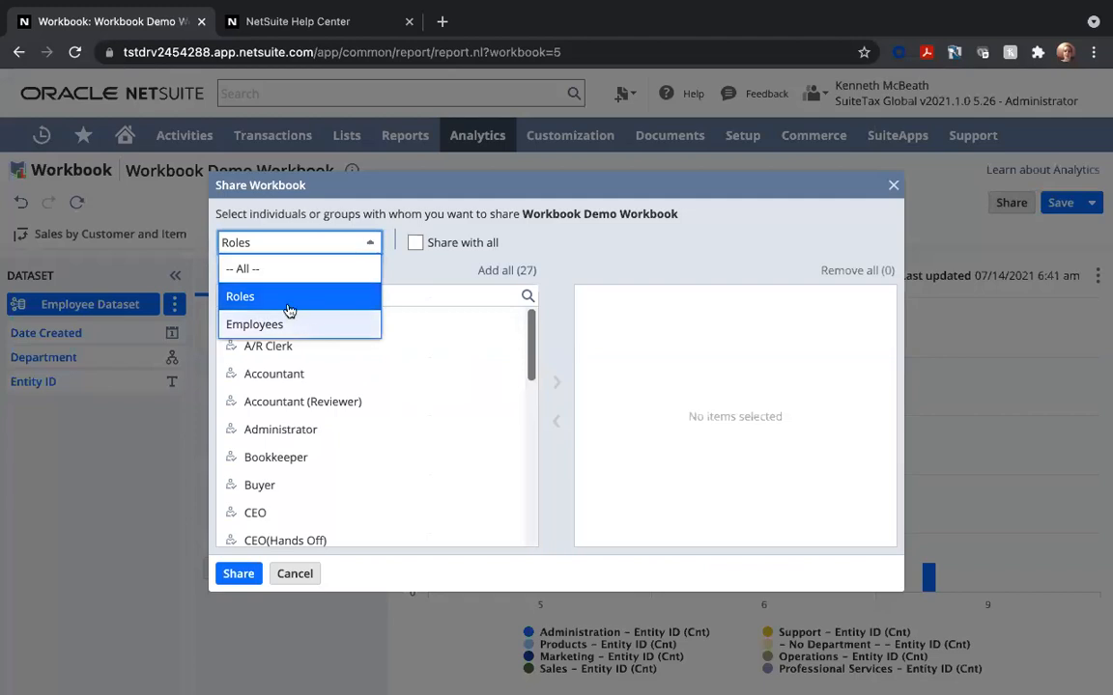
pyautogui.click(284, 298)
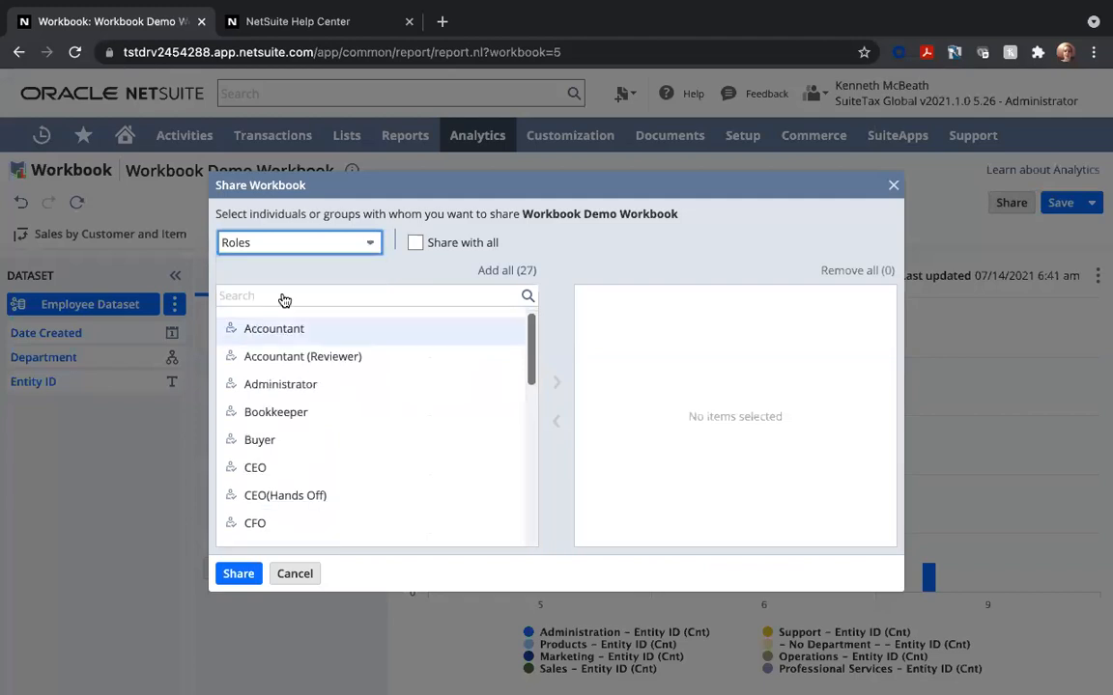
pyautogui.scroll(-2, 425, 348)
pyautogui.scroll(2, 464, 372)
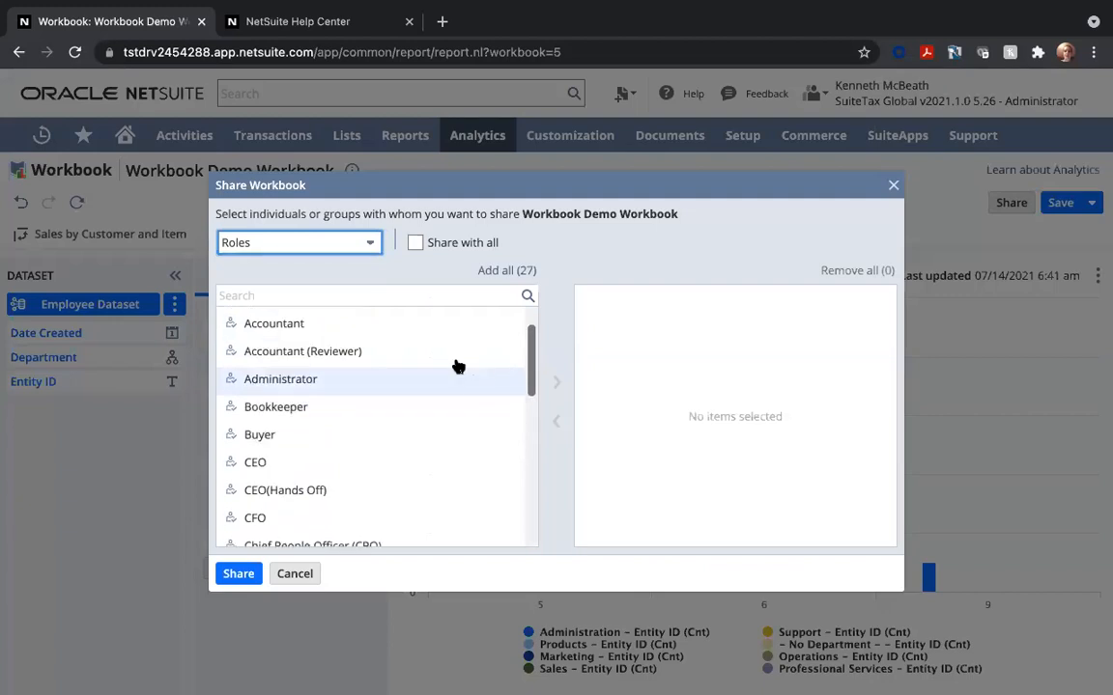
pyautogui.click(447, 356)
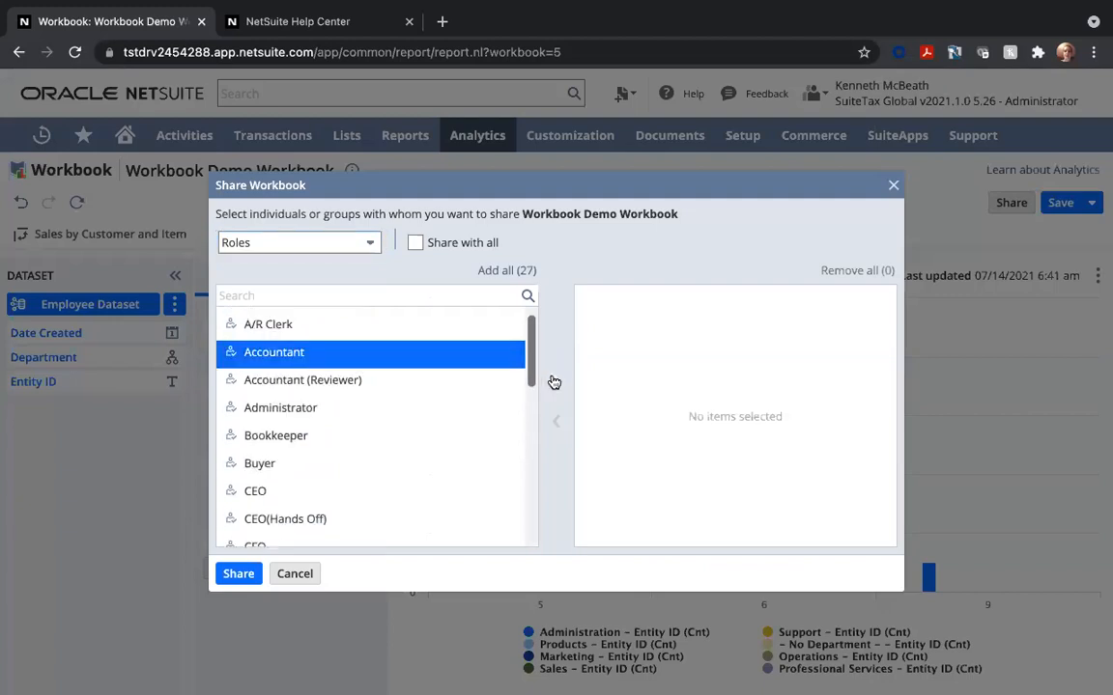
pyautogui.click(556, 382)
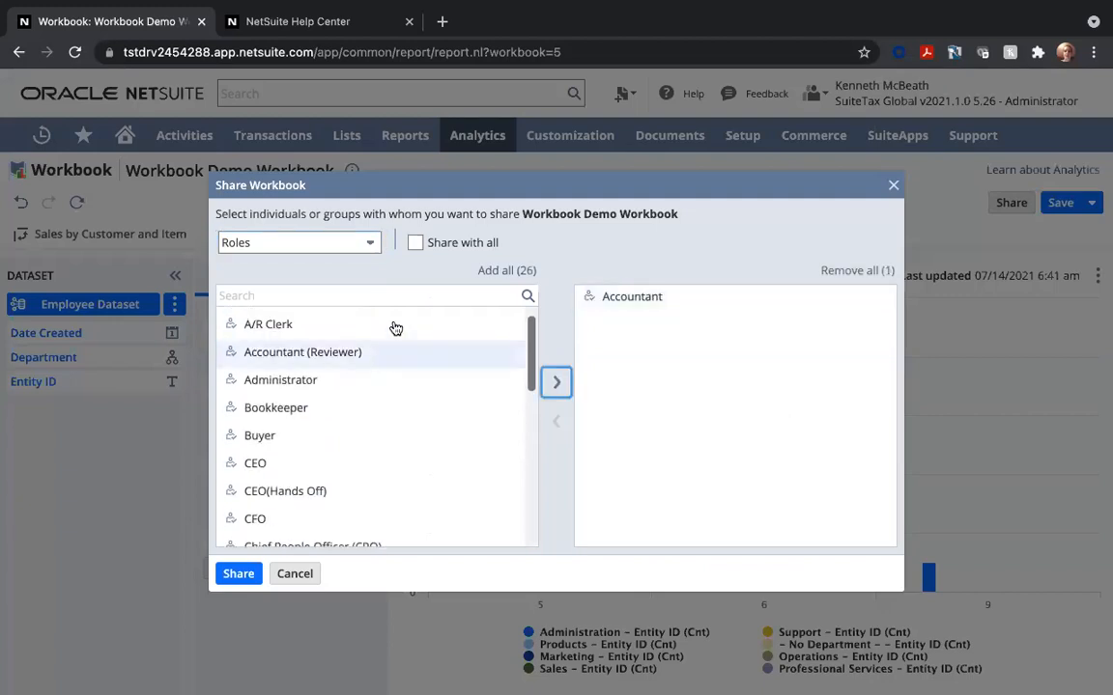
pyautogui.click(239, 574)
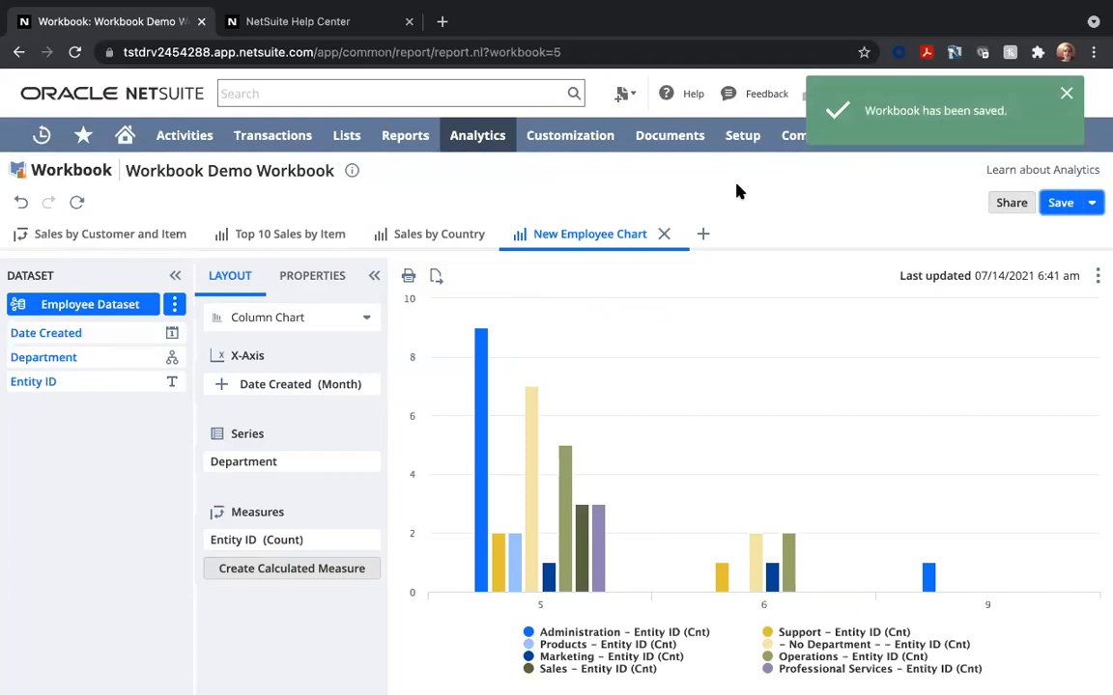
# Mark Workbook Demo Workbook as a favorite in the Analytics workbook list
pyautogui.click(482, 143)
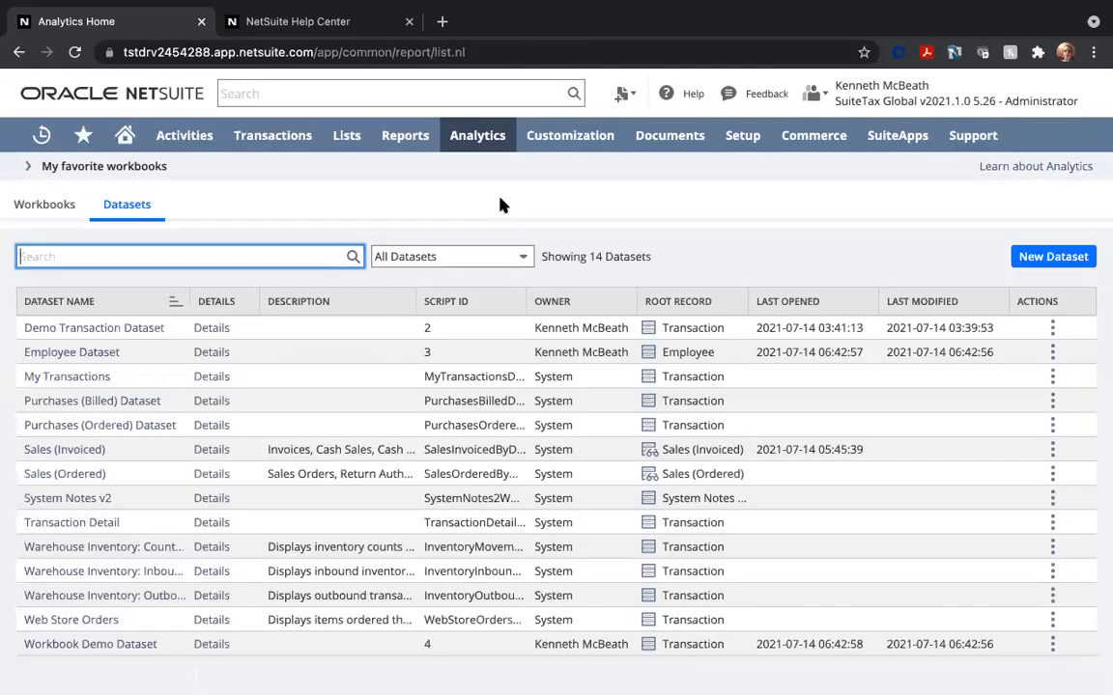
pyautogui.click(58, 212)
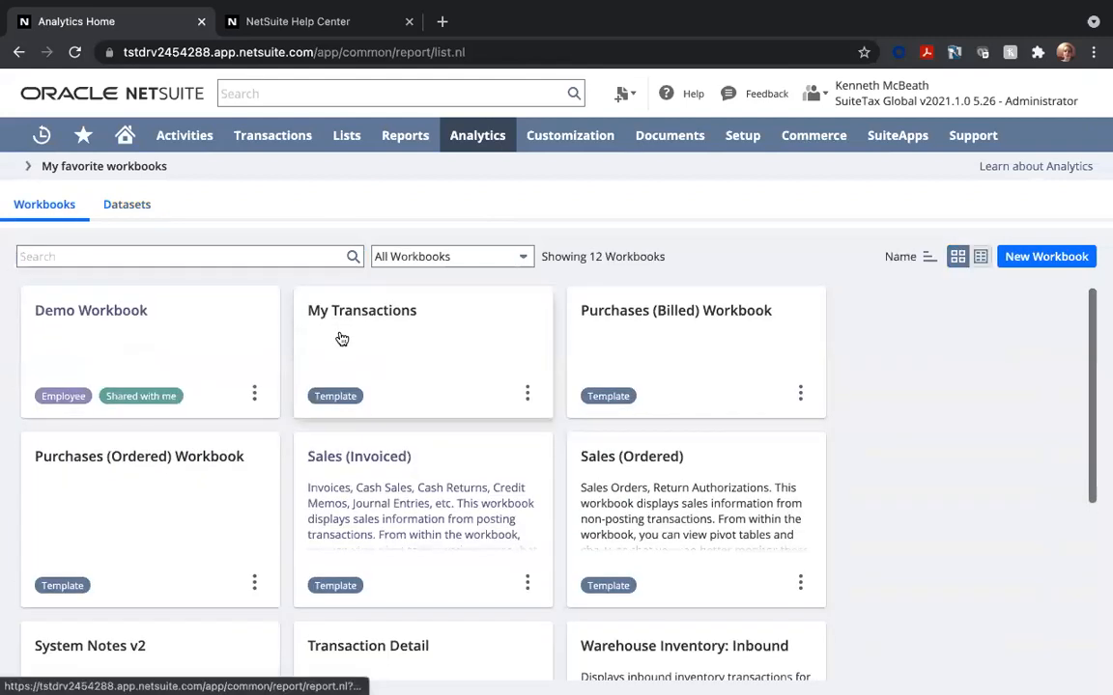
pyautogui.scroll(-2, 341, 338)
pyautogui.scroll(-2, 341, 338)
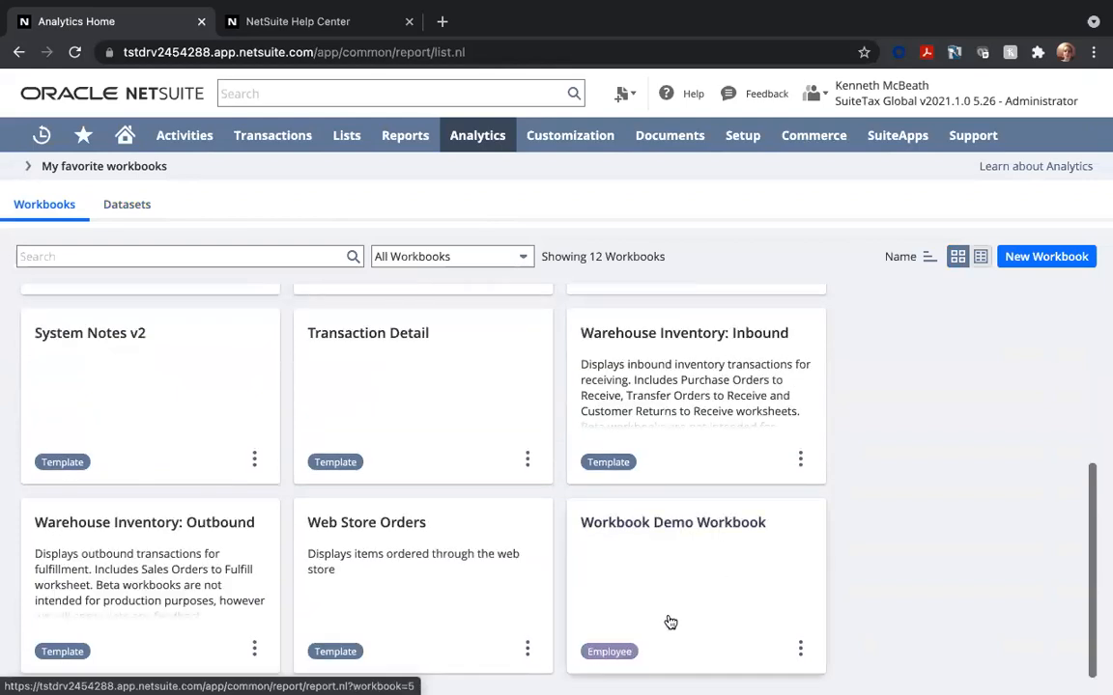
pyautogui.scroll(1, 671, 622)
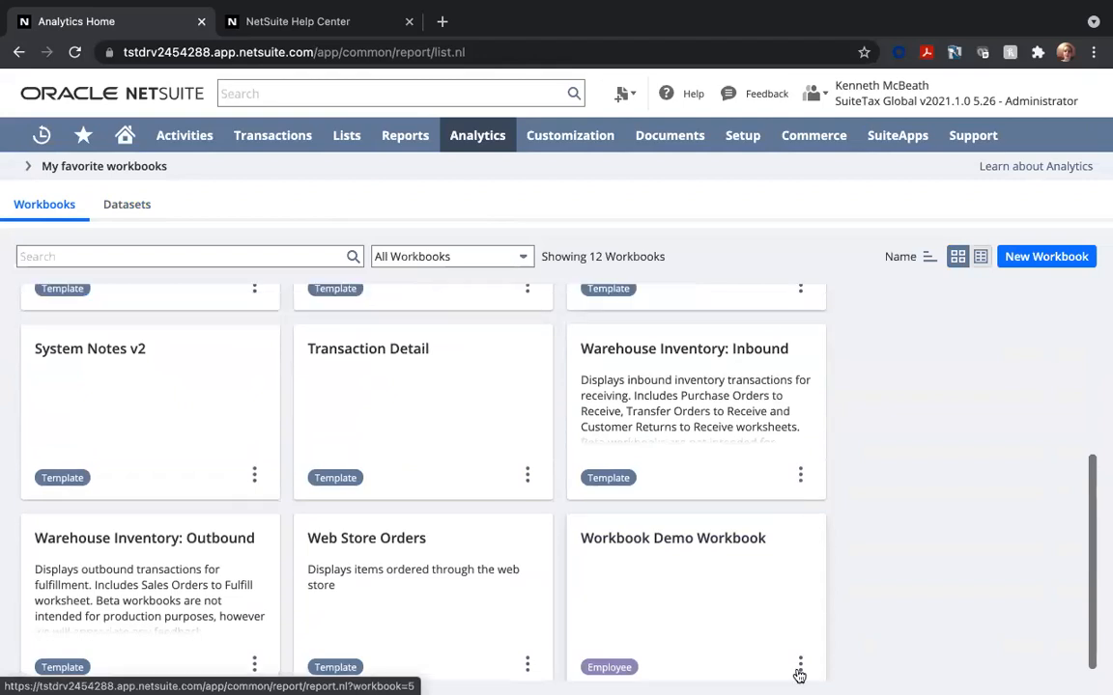
pyautogui.click(800, 663)
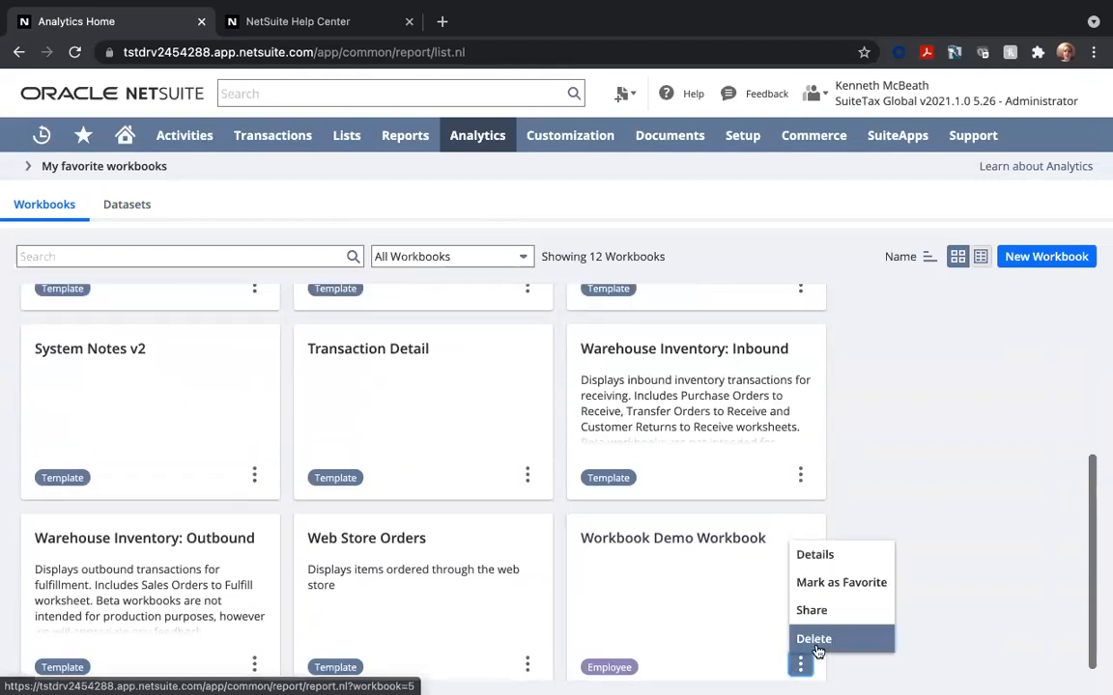
pyautogui.click(820, 584)
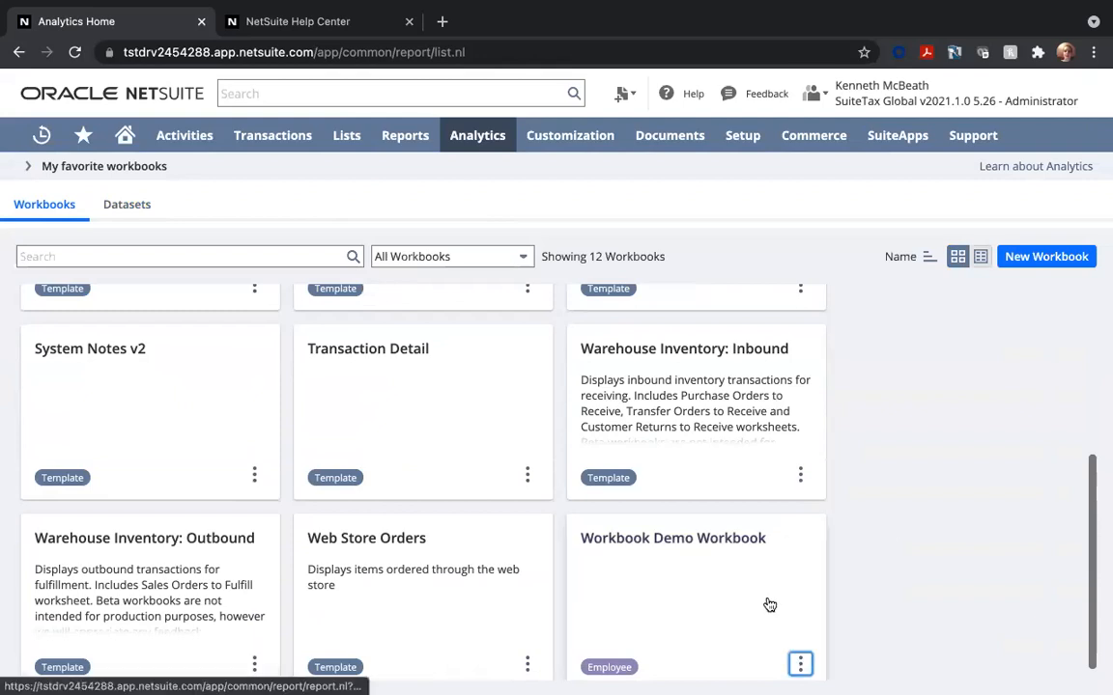
# Review the favorite workbooks on the Analytics home page and collapse their section again
pyautogui.scroll(2, 770, 605)
pyautogui.scroll(1, 770, 604)
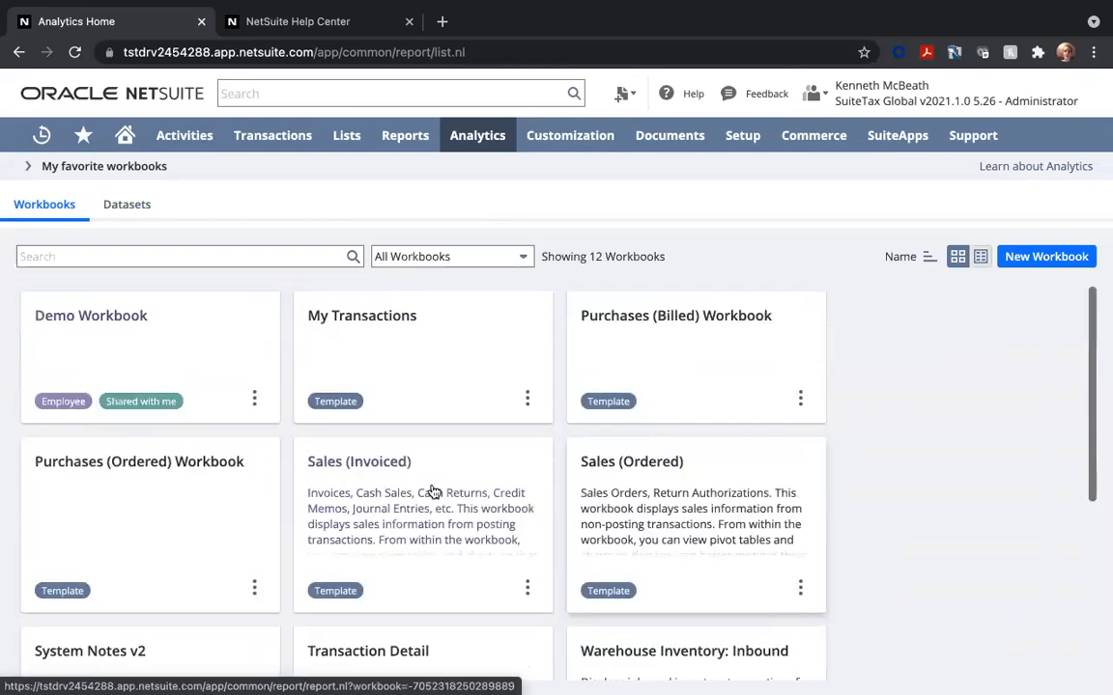
pyautogui.click(53, 166)
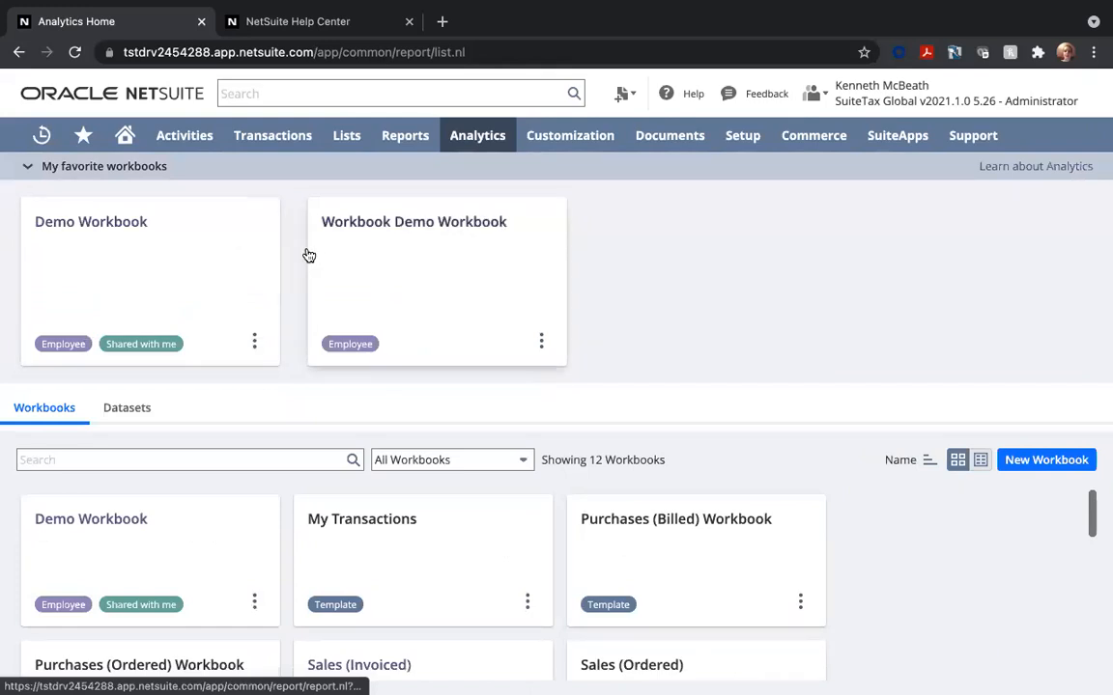
pyautogui.click(30, 170)
# Filter the workbook list to show only Employee Workbooks
pyautogui.click(292, 251)
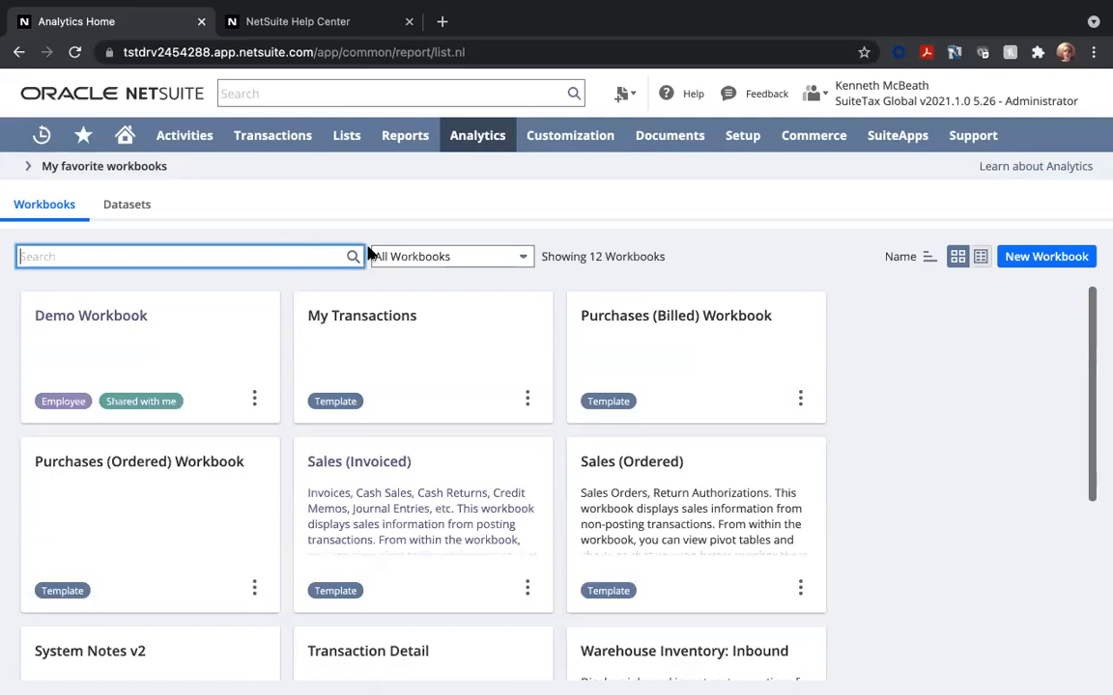
pyautogui.click(458, 258)
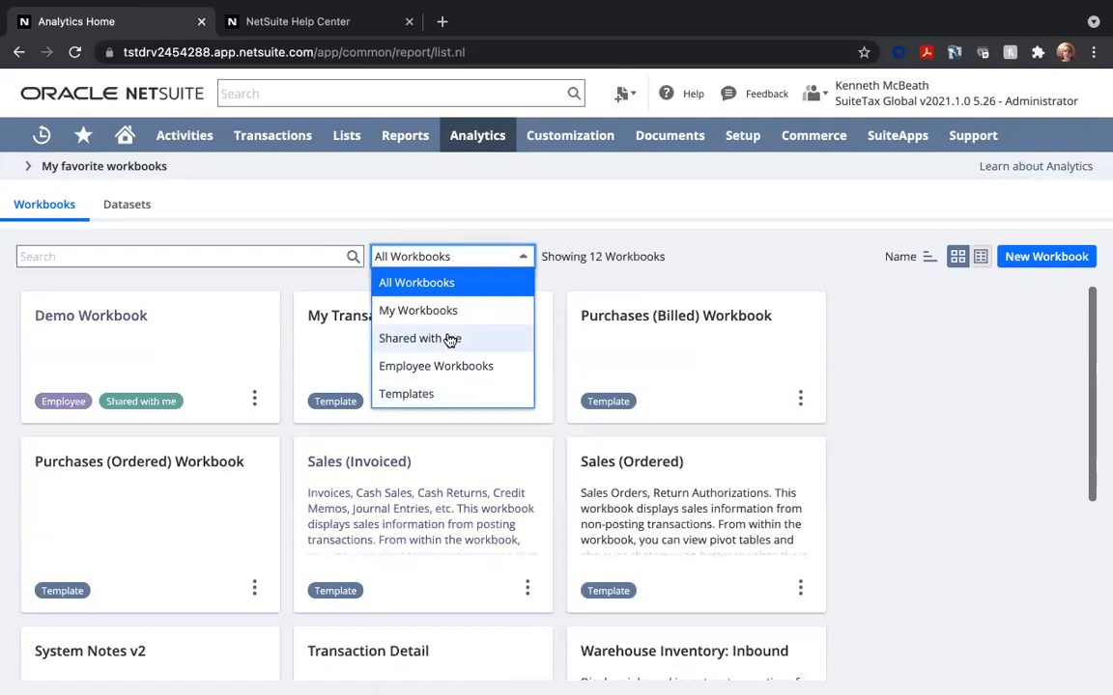
pyautogui.click(436, 366)
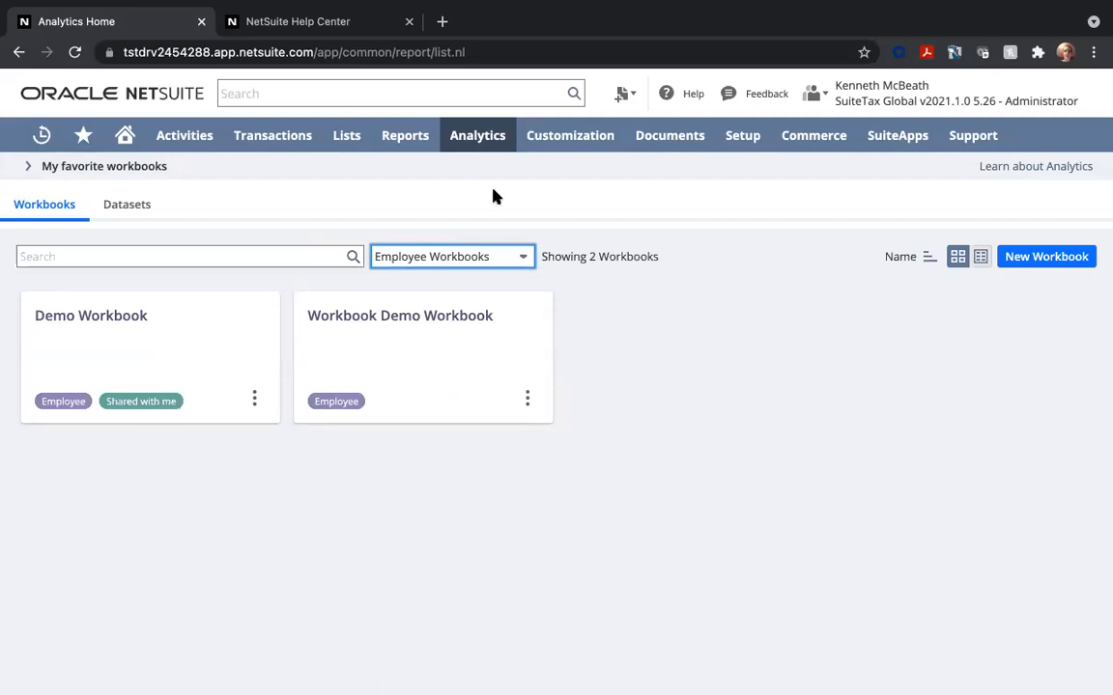
# Go to the home dashboard and examine the New Employees chart portlet and its available chart types
pyautogui.click(127, 136)
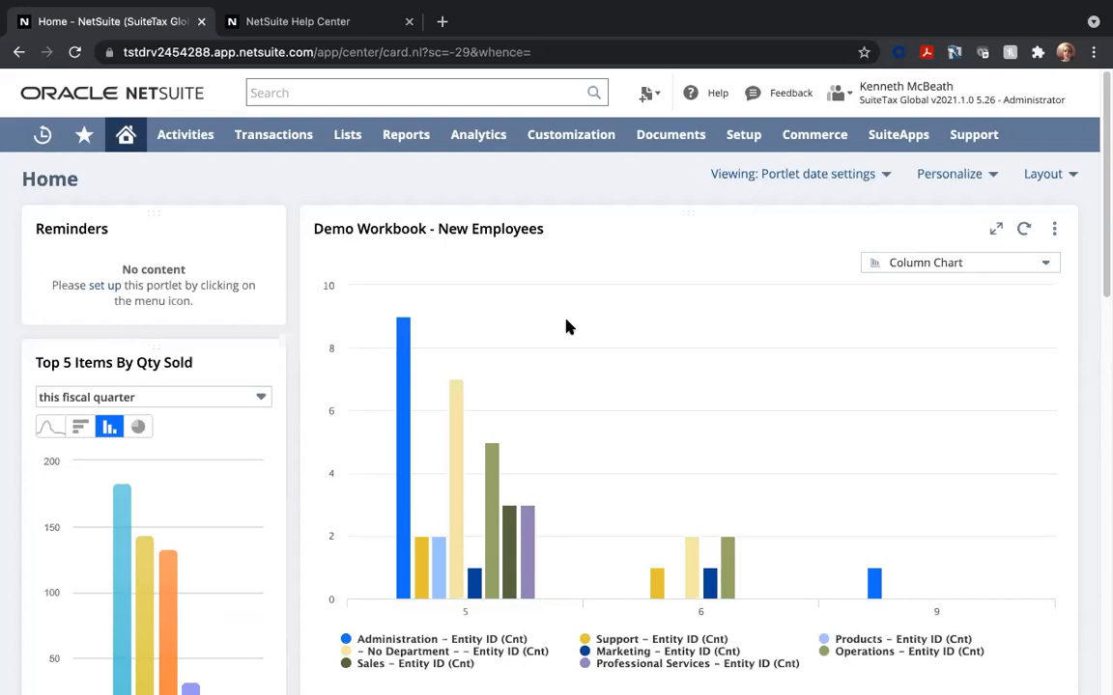
pyautogui.scroll(-2, 568, 327)
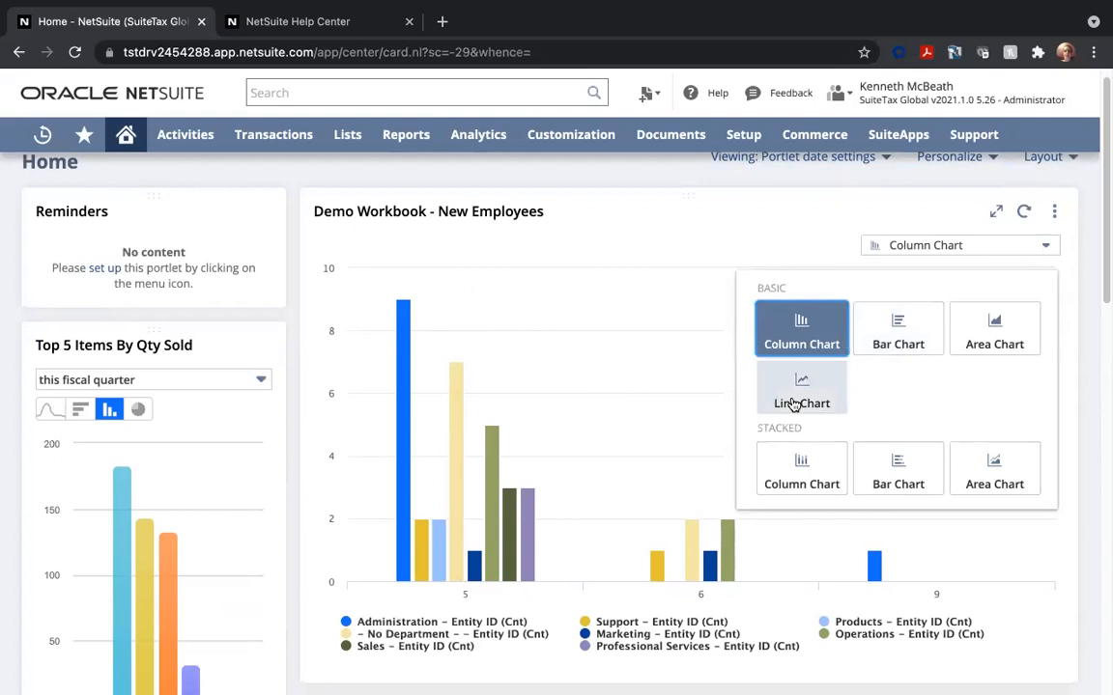
pyautogui.click(784, 182)
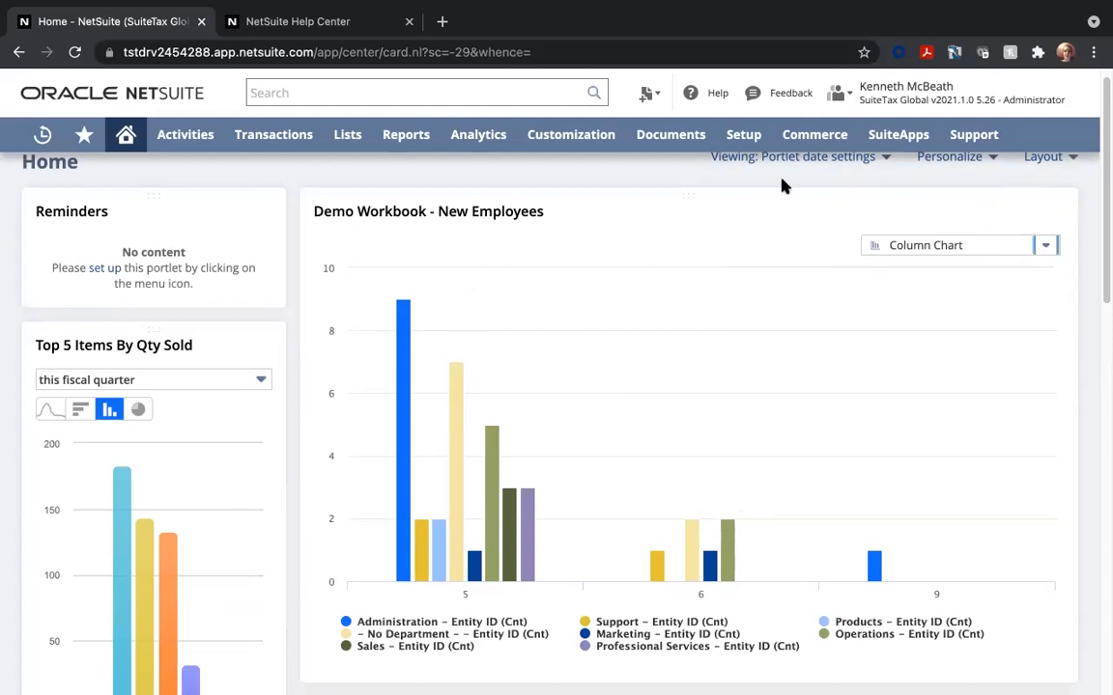
pyautogui.scroll(1, 782, 238)
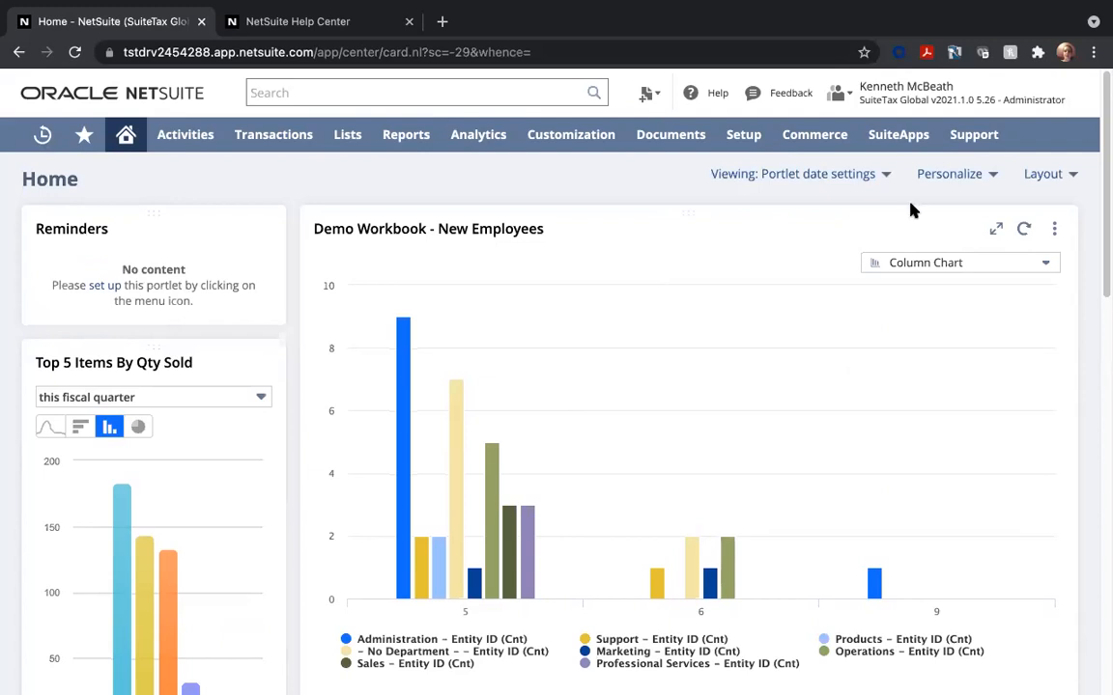
# Add a new Analytics portlet to the home dashboard and close the dashboard personalization
pyautogui.click(967, 176)
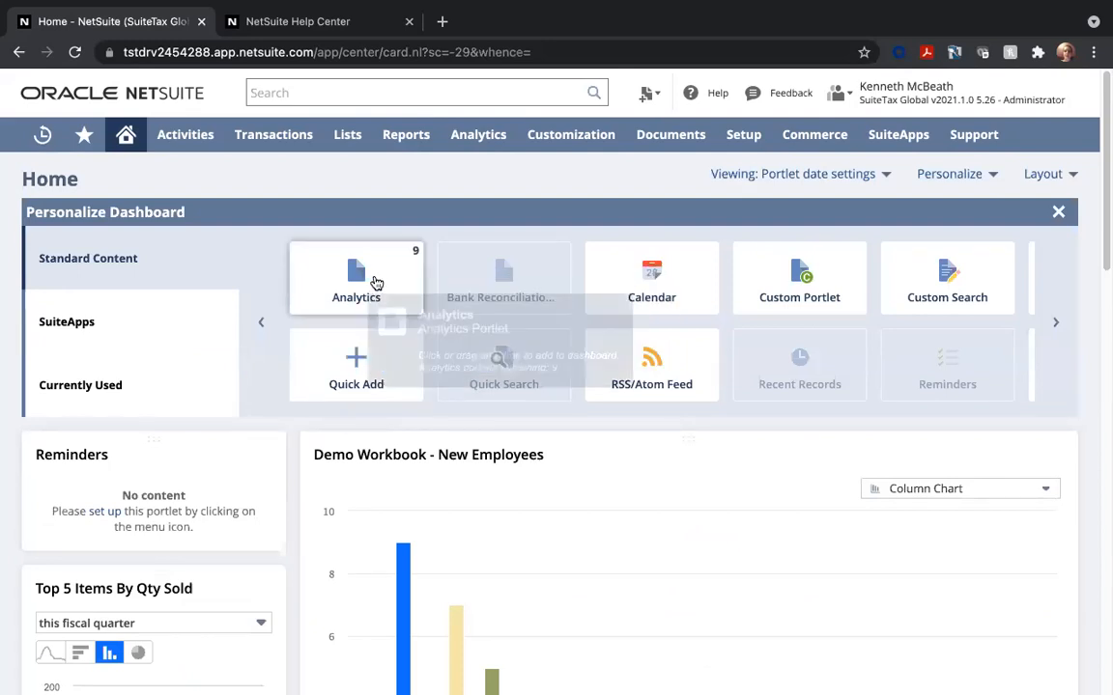
pyautogui.click(377, 282)
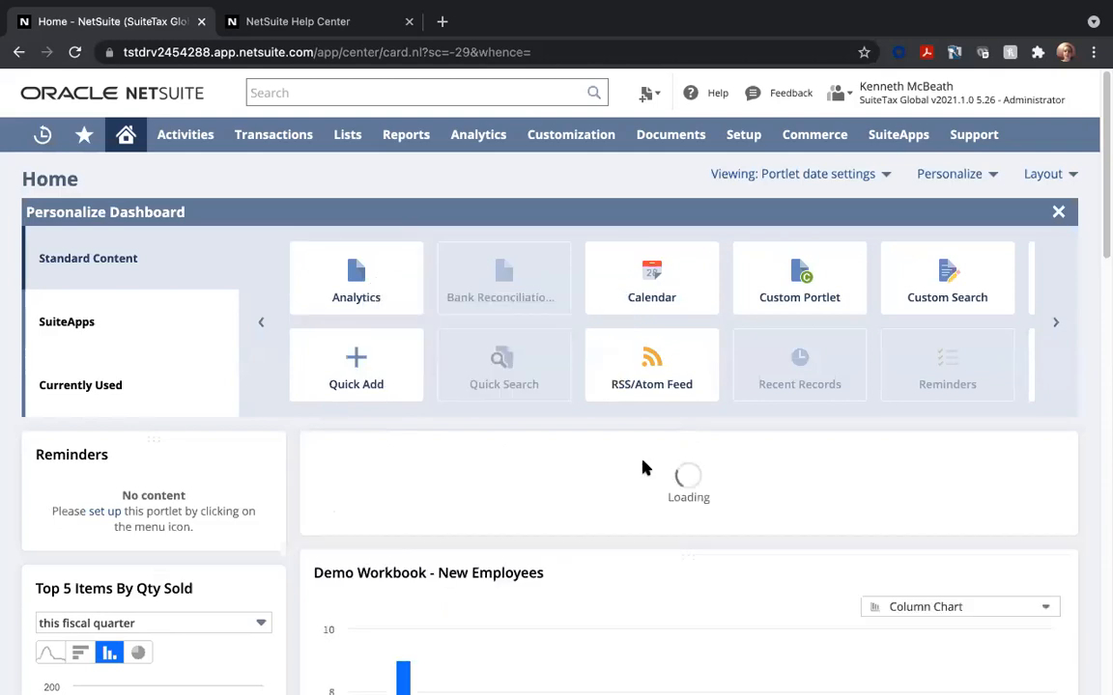
pyautogui.click(1058, 212)
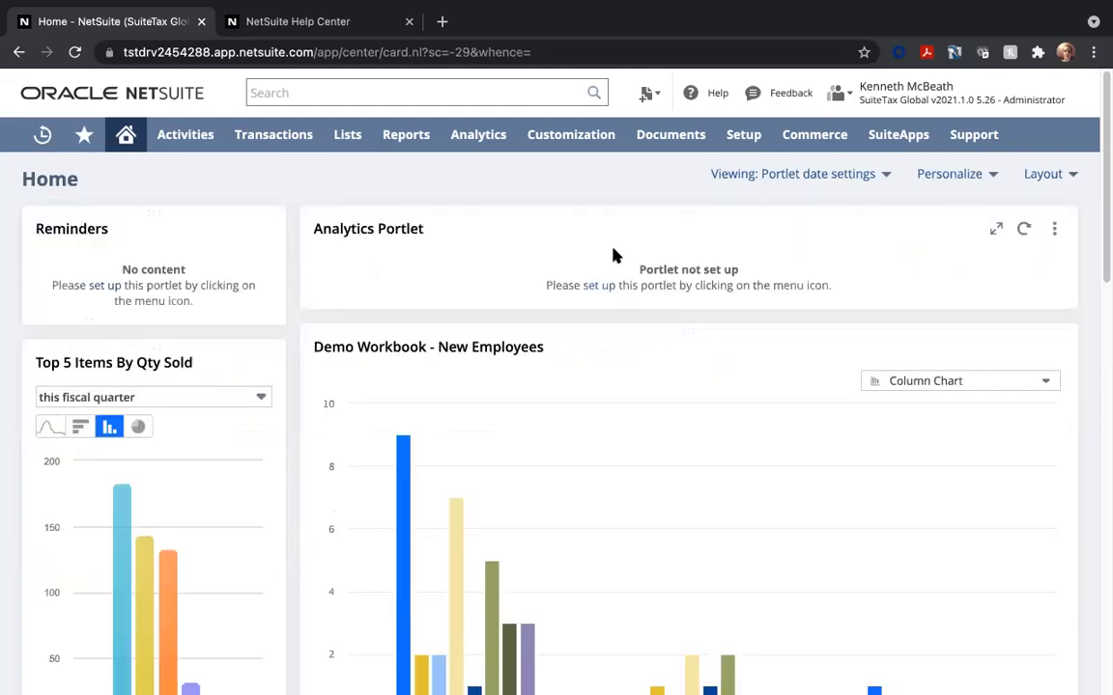
# Set up the empty Analytics portlet to show the Top 10 Sales by Item chart from Workbook Demo Workbook at medium height
pyautogui.click(1055, 229)
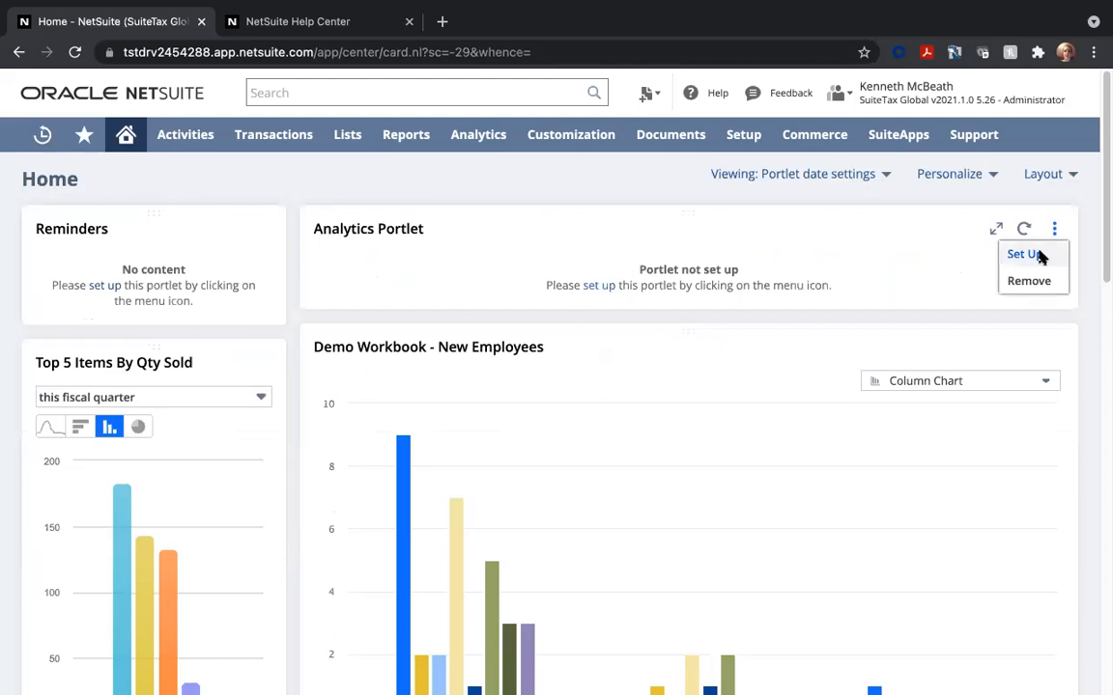
pyautogui.click(1025, 254)
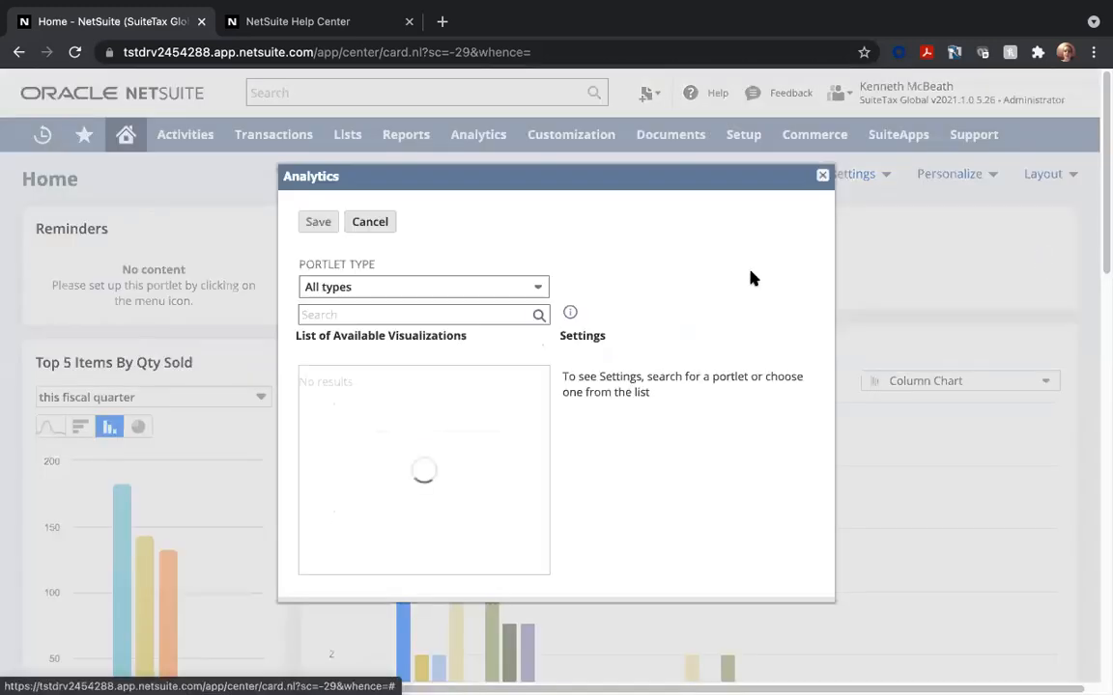
pyautogui.scroll(-2, 415, 454)
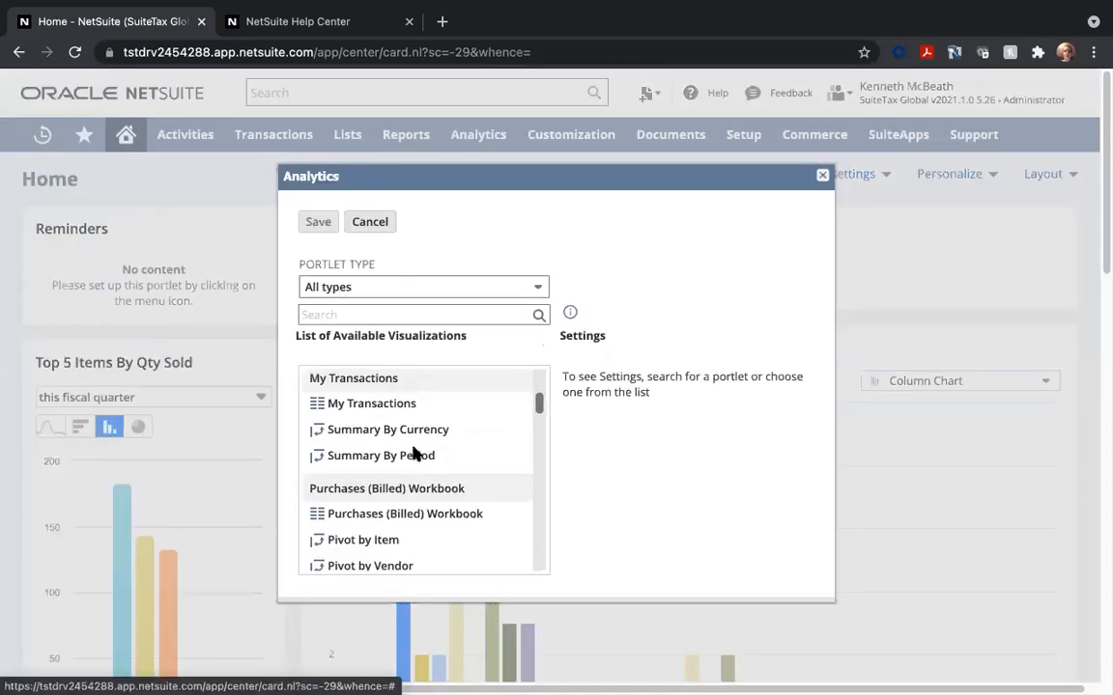
pyautogui.scroll(-10, 415, 449)
pyautogui.scroll(-3, 414, 446)
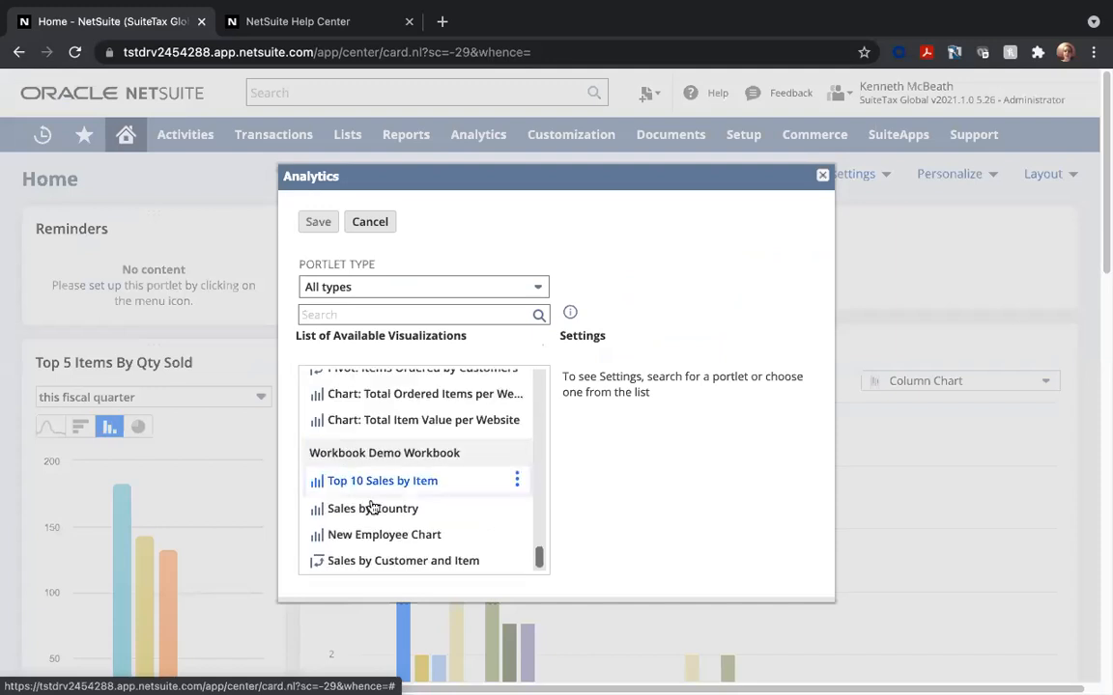
pyautogui.click(340, 557)
pyautogui.click(454, 482)
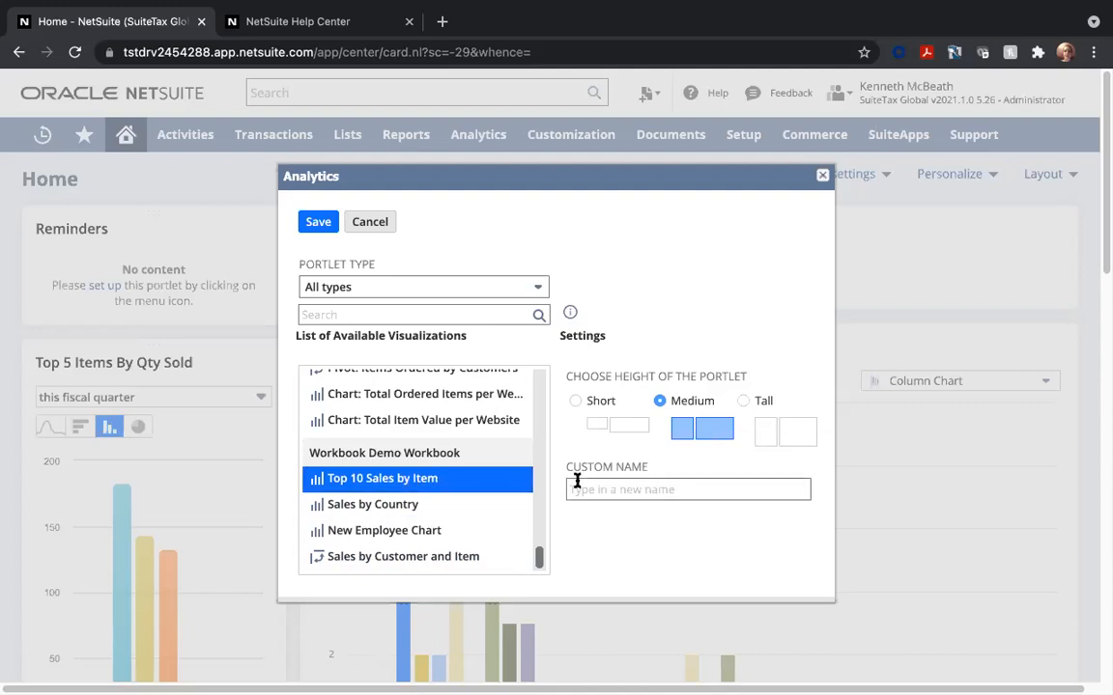
pyautogui.click(313, 222)
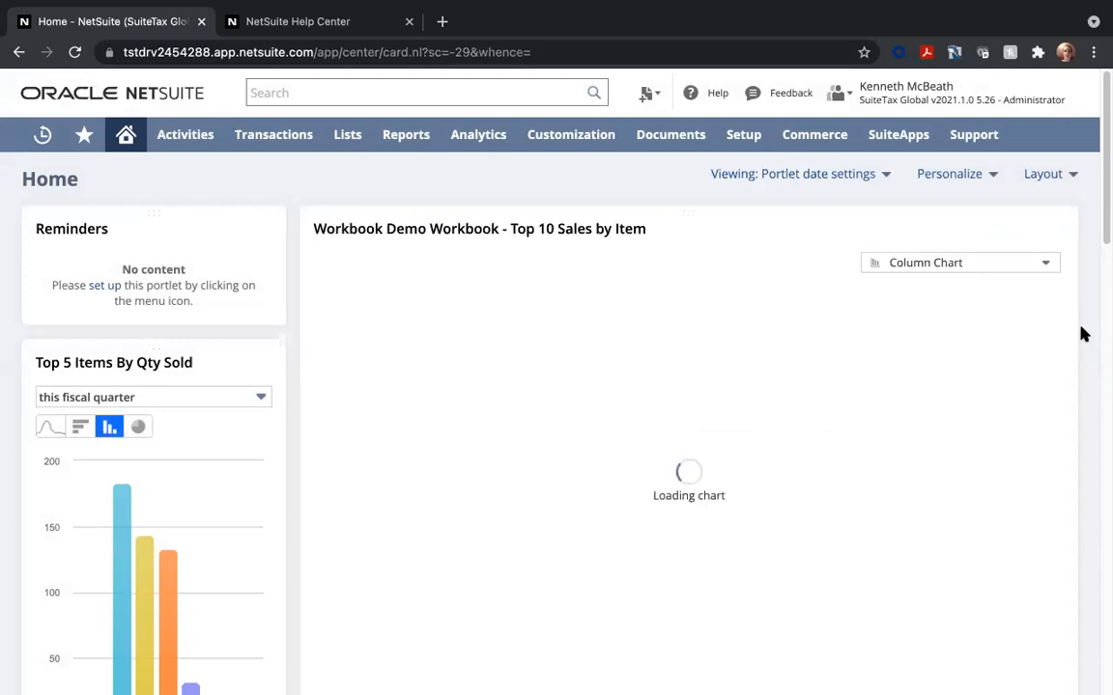
pyautogui.scroll(-1, 1082, 334)
pyautogui.scroll(-1, 1081, 334)
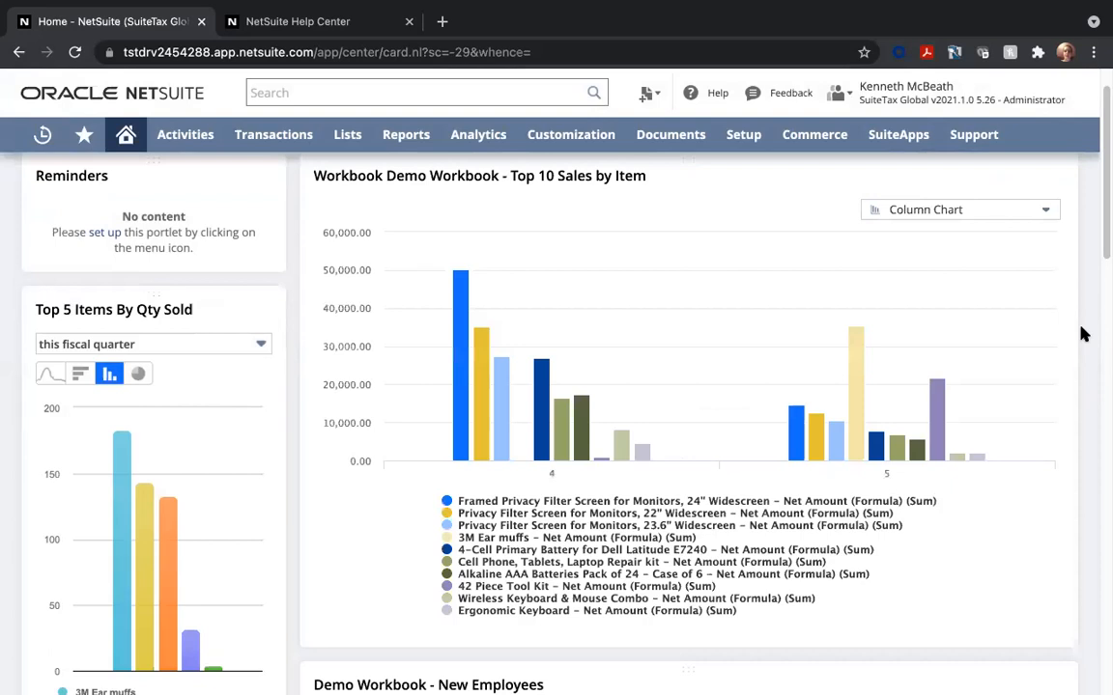
pyautogui.scroll(1, 1072, 334)
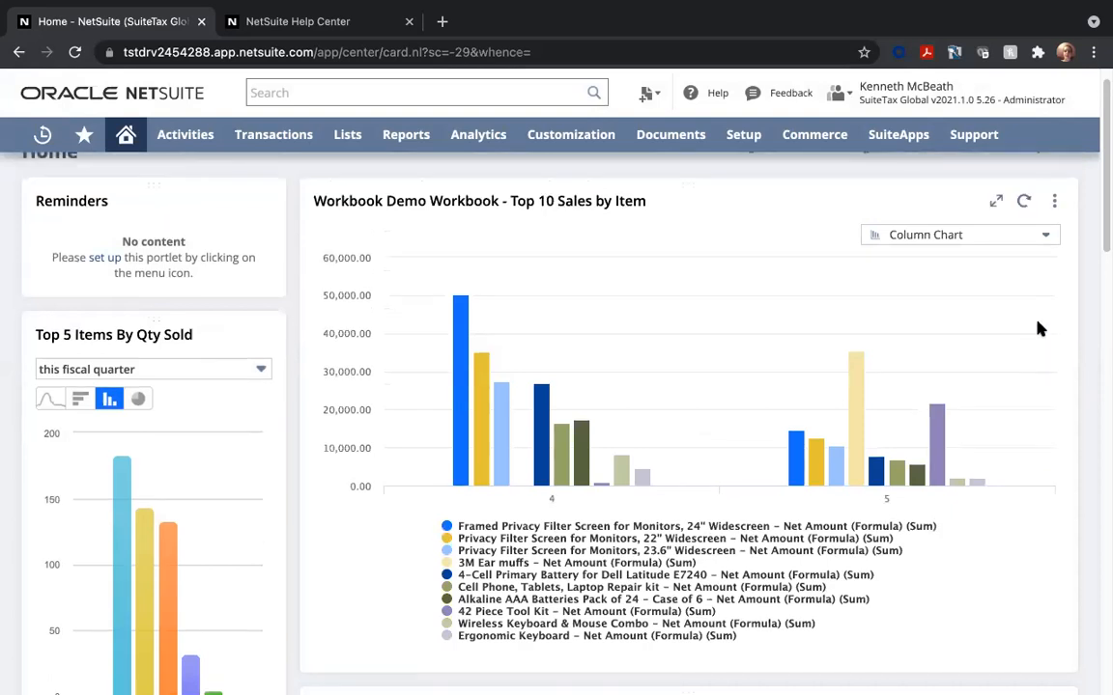
pyautogui.scroll(1, 1039, 329)
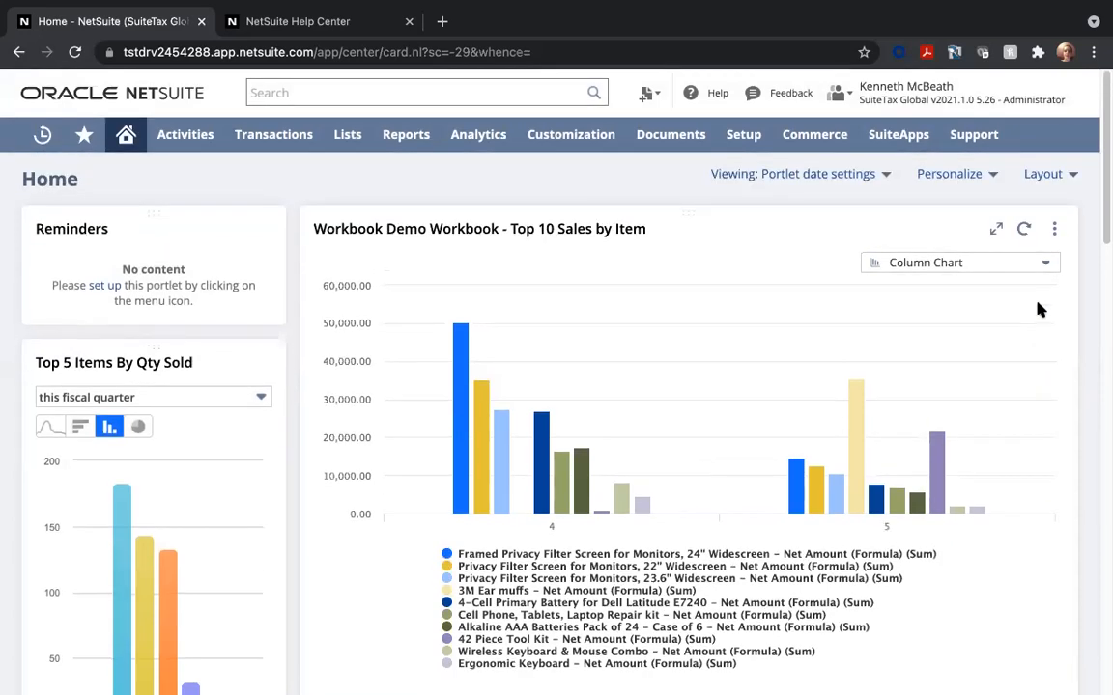
# Switch the Top 10 Sales by Item portlet to the Sales by Customer and Item pivot and look through its monthly columns
pyautogui.click(1054, 229)
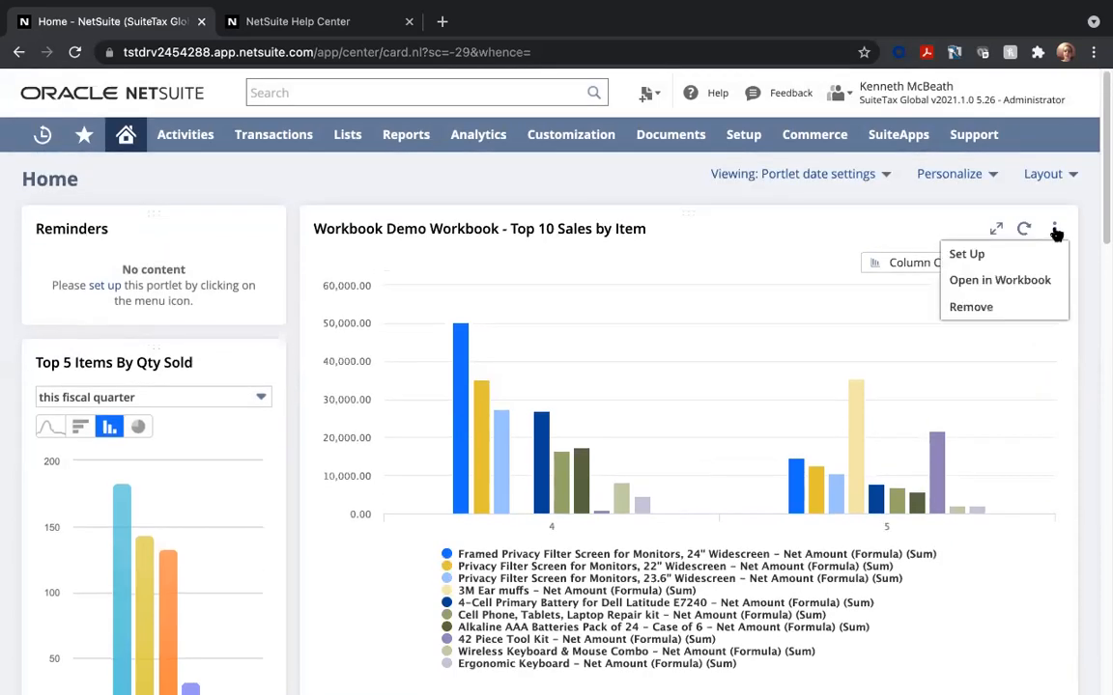
pyautogui.click(996, 256)
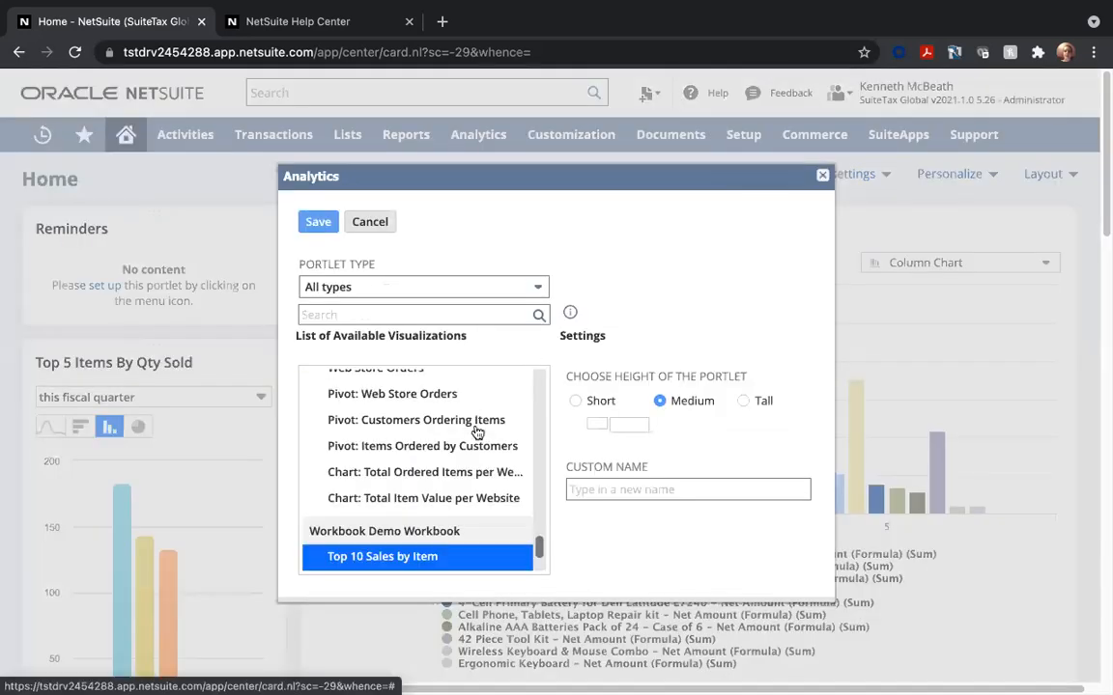
pyautogui.scroll(-3, 425, 473)
pyautogui.click(402, 496)
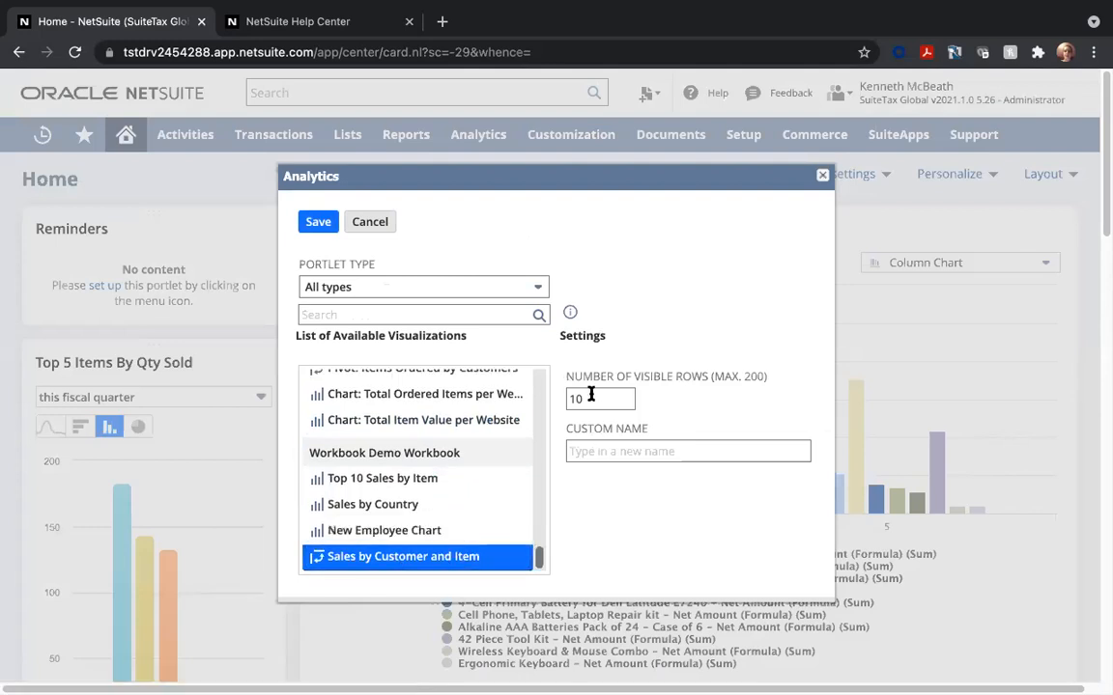
pyautogui.click(322, 228)
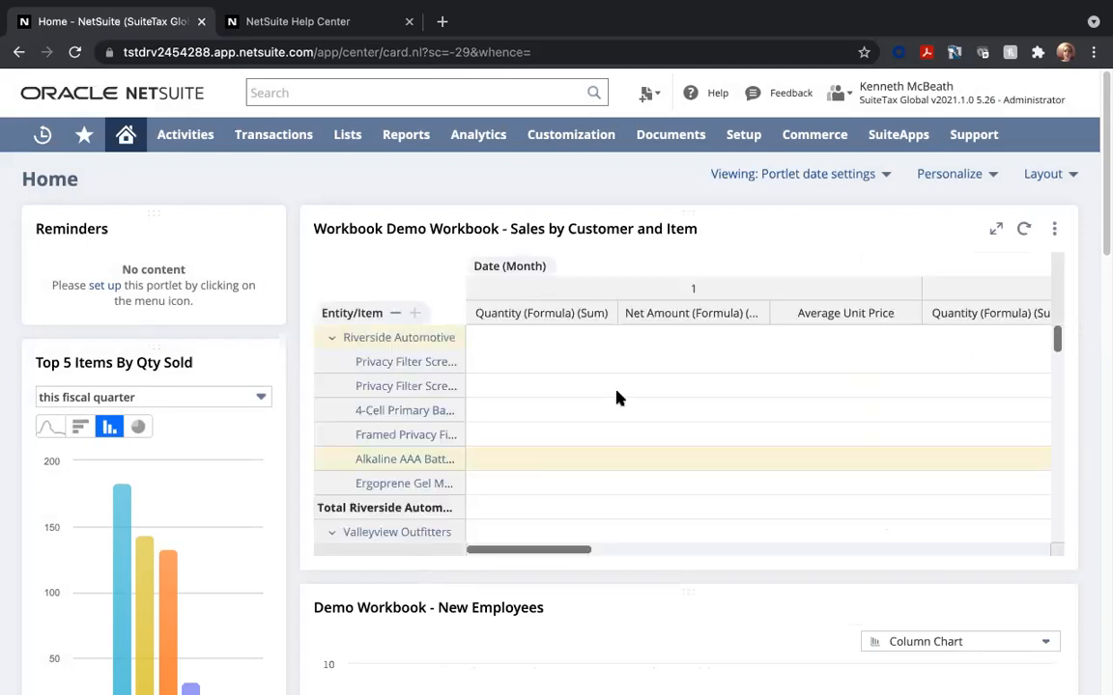
pyautogui.hscroll(2, 676, 545)
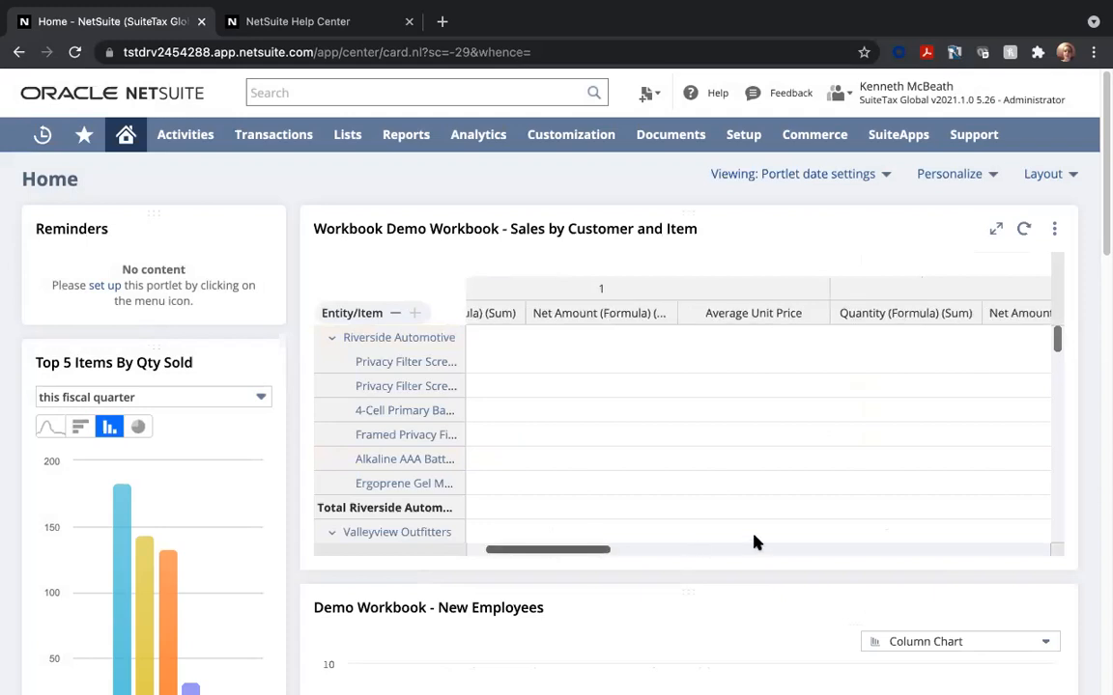
pyautogui.hscroll(10, 811, 547)
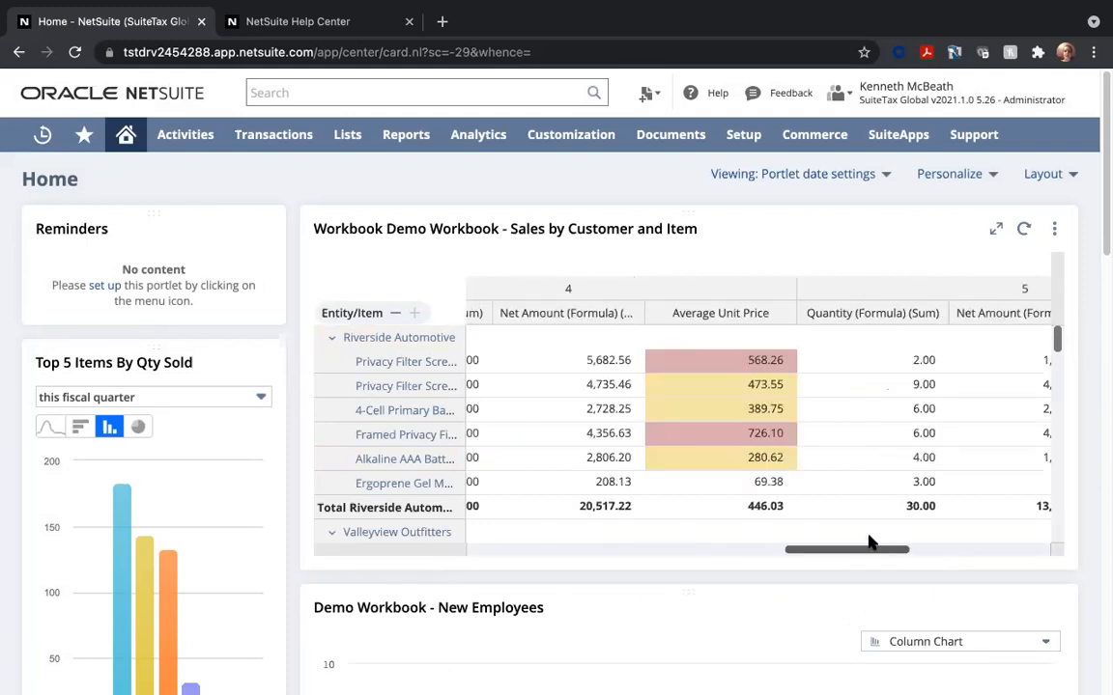
pyautogui.hscroll(-5, 835, 547)
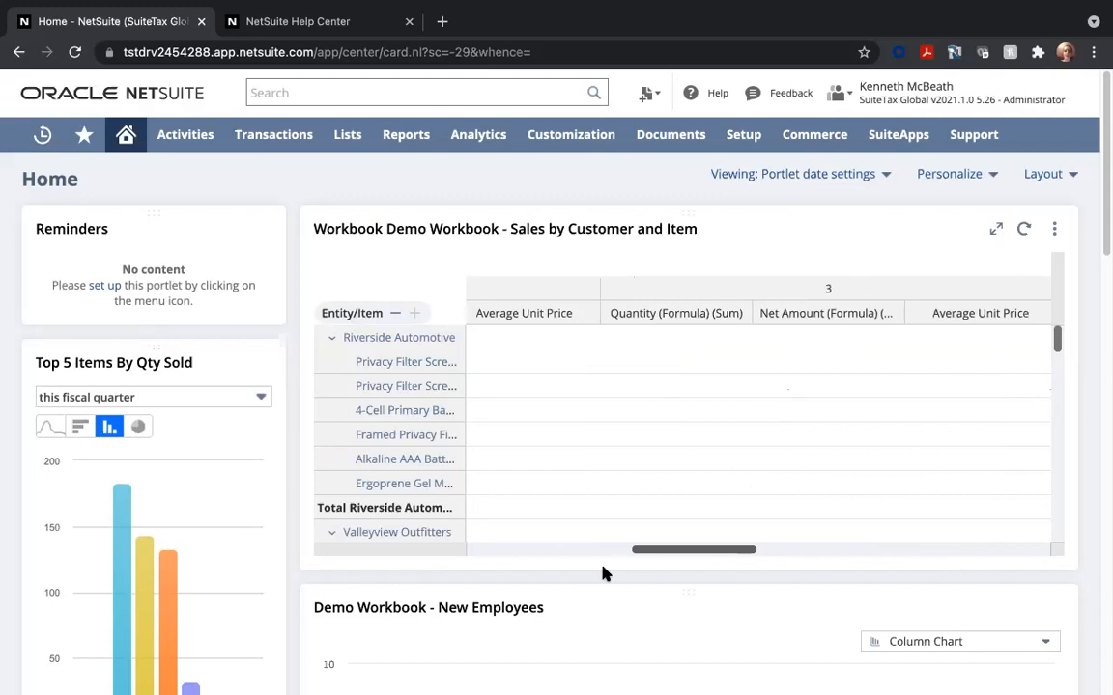
pyautogui.hscroll(1, 596, 556)
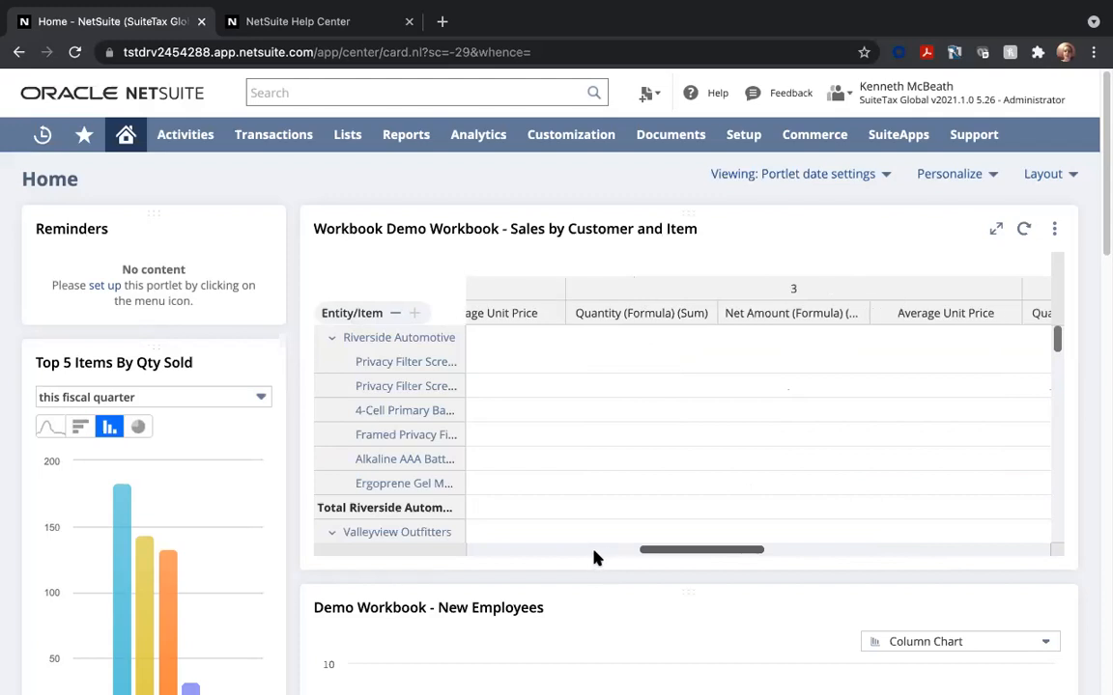
pyautogui.moveTo(674, 551); pyautogui.dragTo(488, 556)
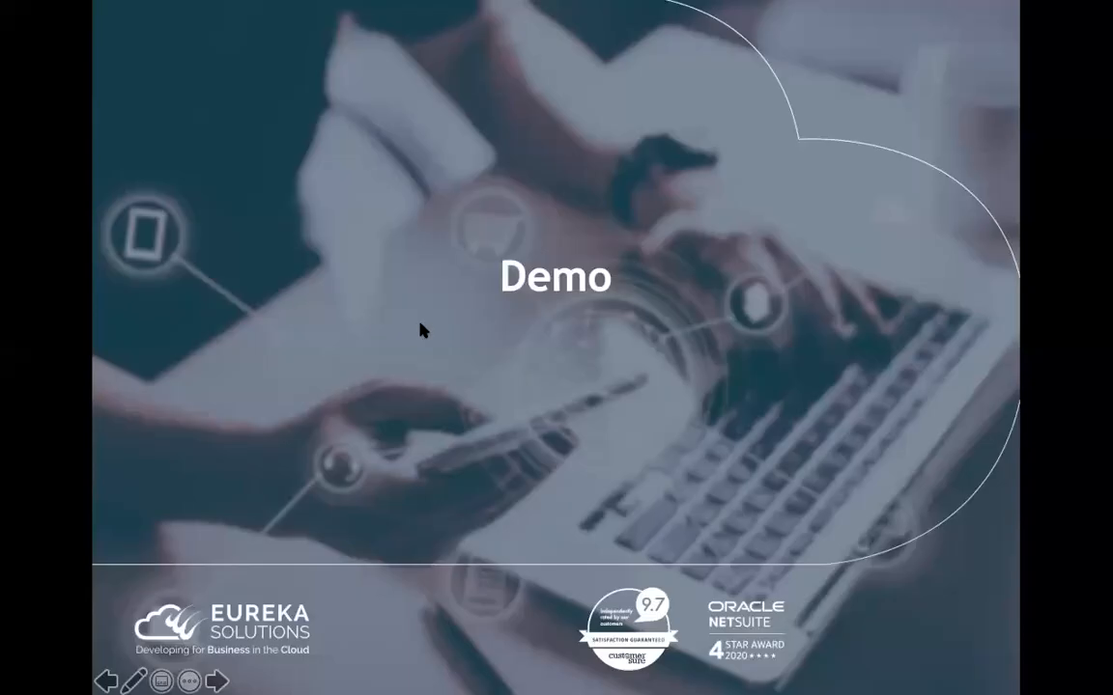
pyautogui.click(672, 307)
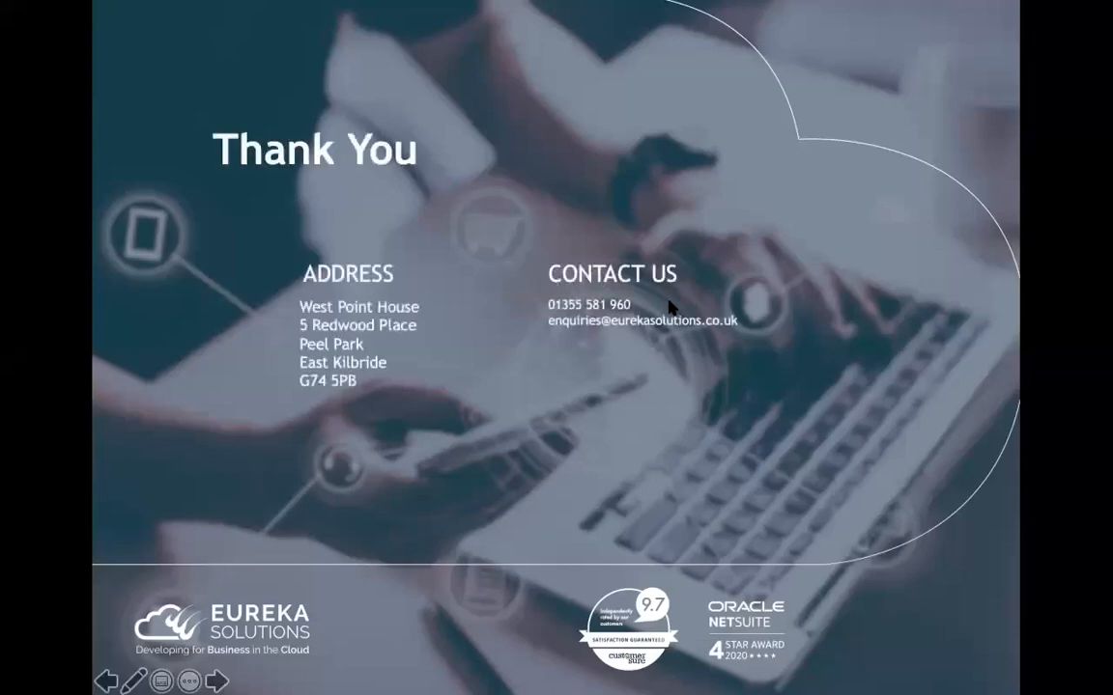